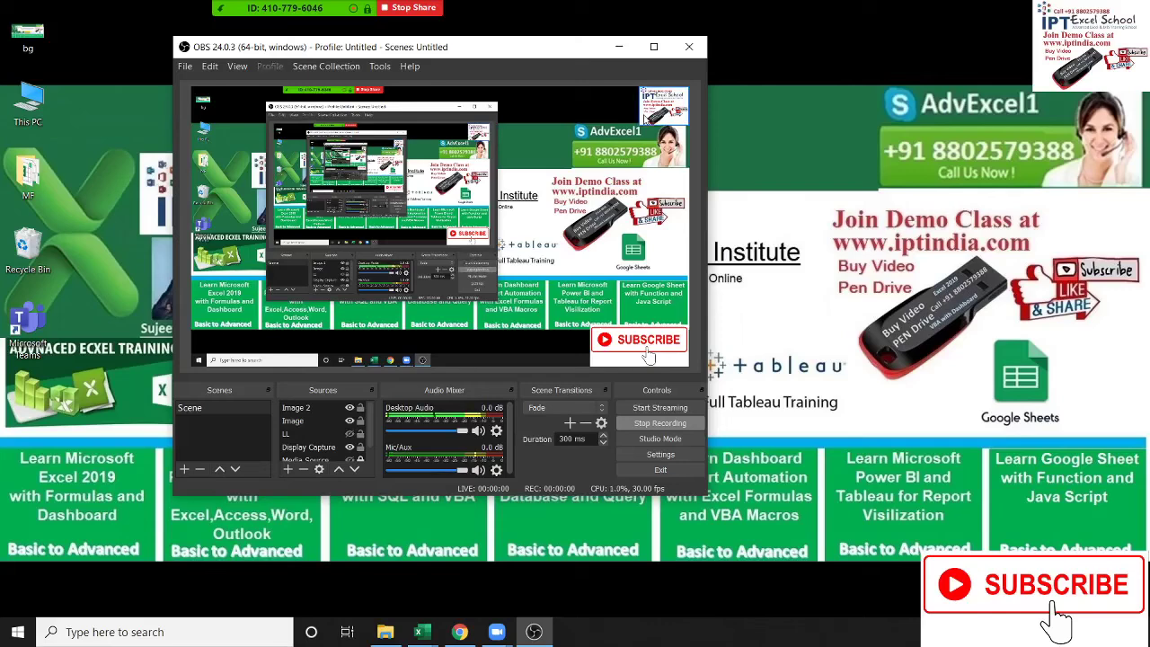
Step: Minimize OBS, review the nine attendees in Zoom's participant list, then close it
{"action": "left_click", "coordinate": [618, 47]}
{"action": "mouse_move", "coordinate": [310, 9]}
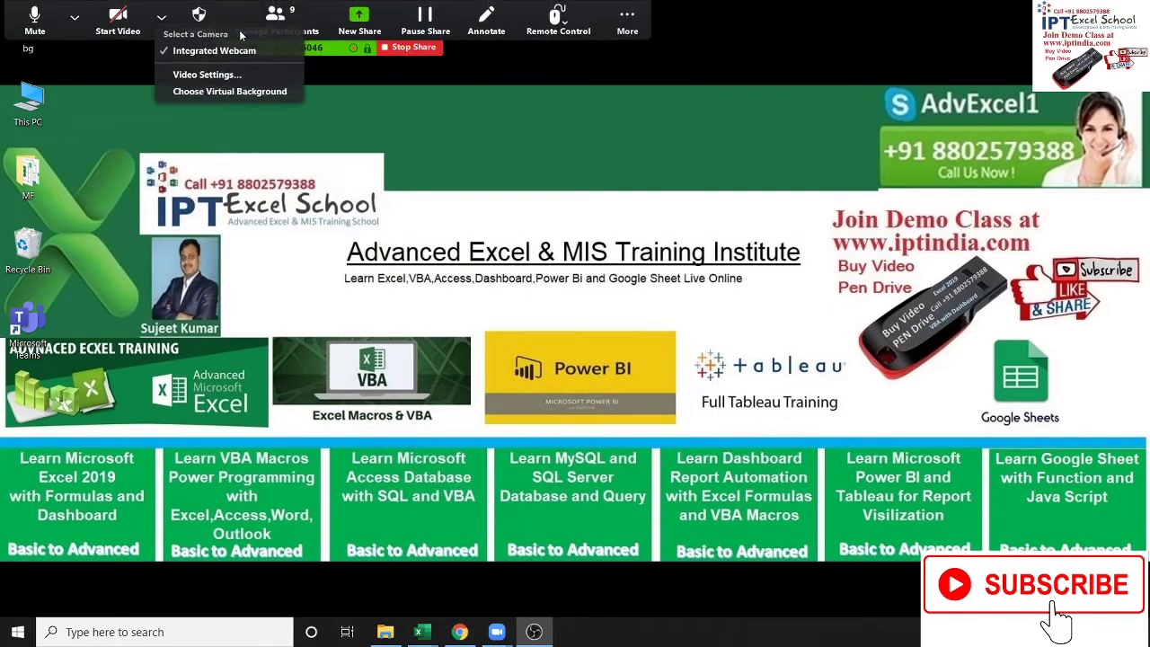
{"action": "left_click", "coordinate": [277, 23]}
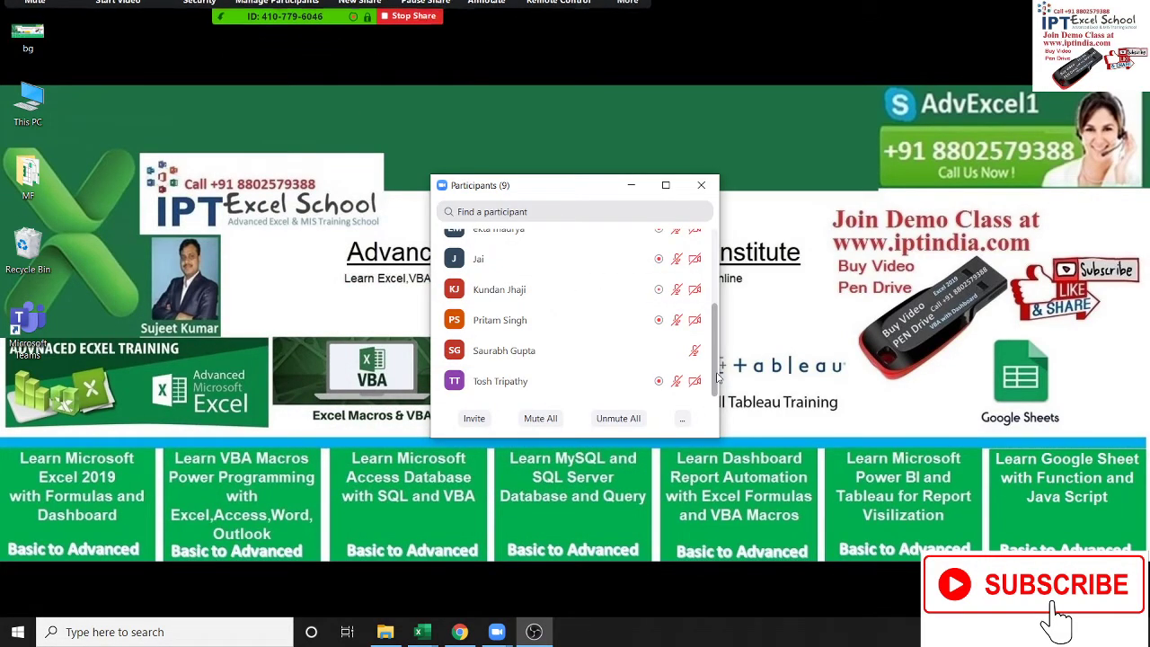
{"action": "left_click_drag", "start_coordinate": [710, 382], "coordinate": [720, 334]}
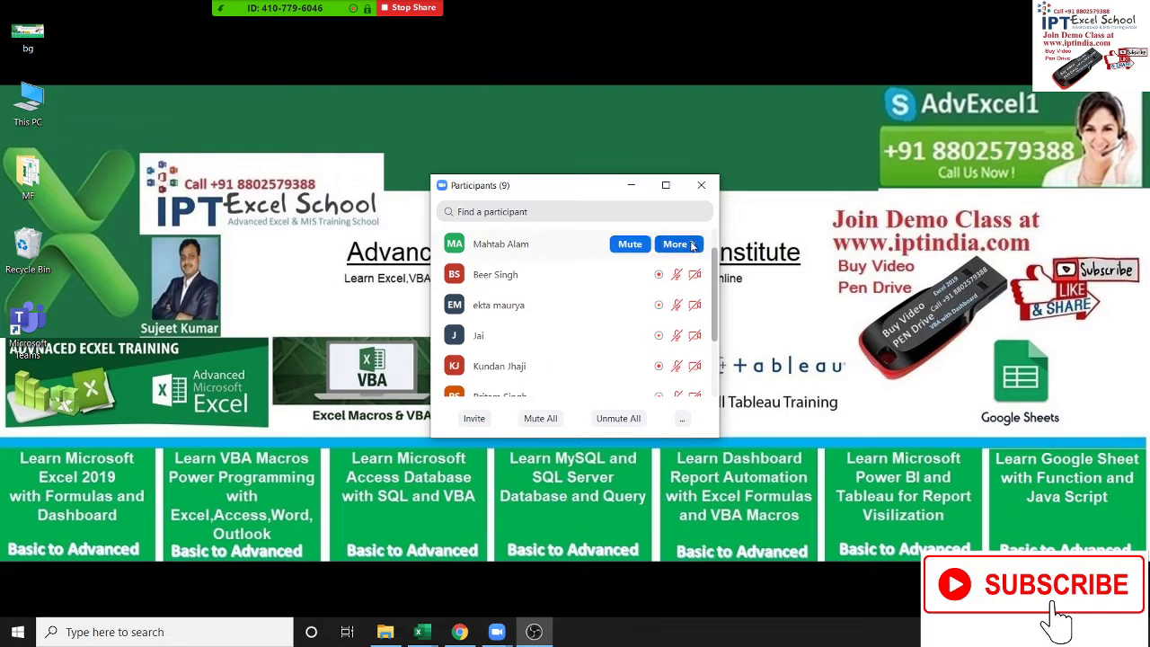
{"action": "left_click", "coordinate": [685, 243]}
{"action": "left_click", "coordinate": [743, 308]}
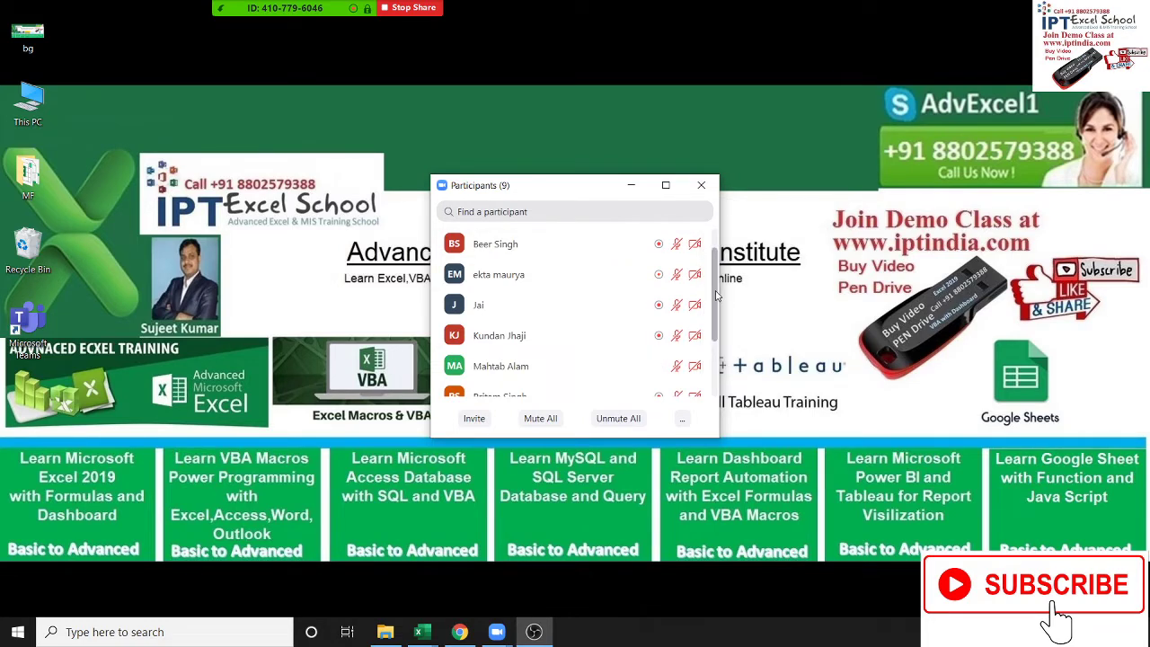
{"action": "scroll", "coordinate": [718, 278], "scroll_direction": "down", "scroll_amount": 2}
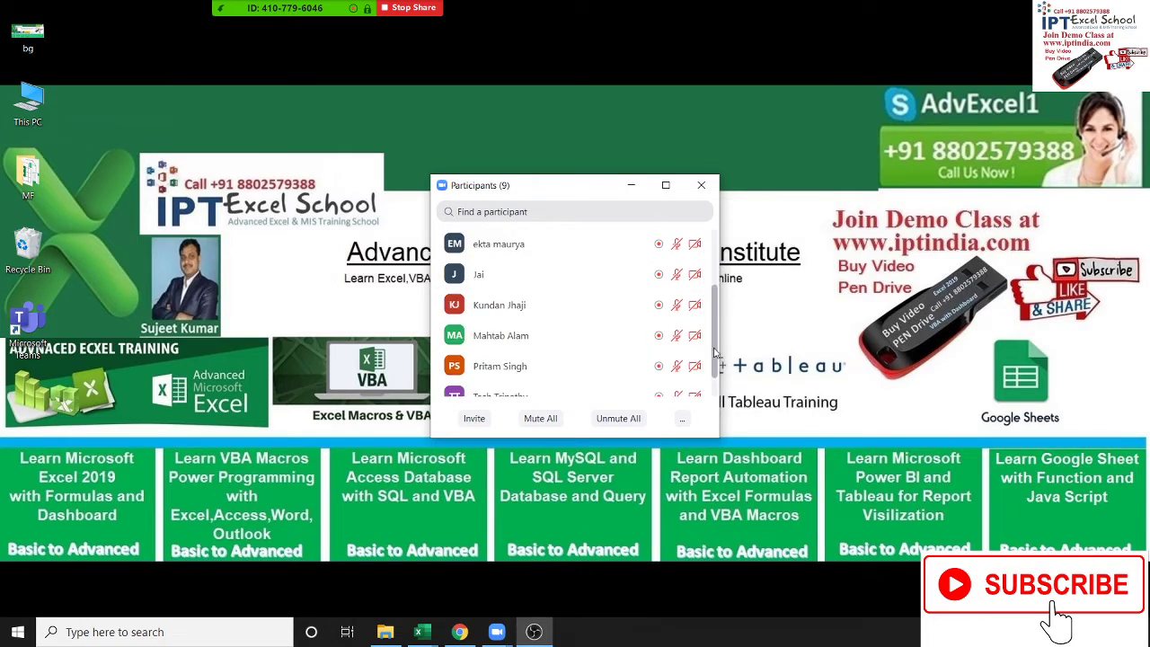
{"action": "left_click", "coordinate": [708, 185]}
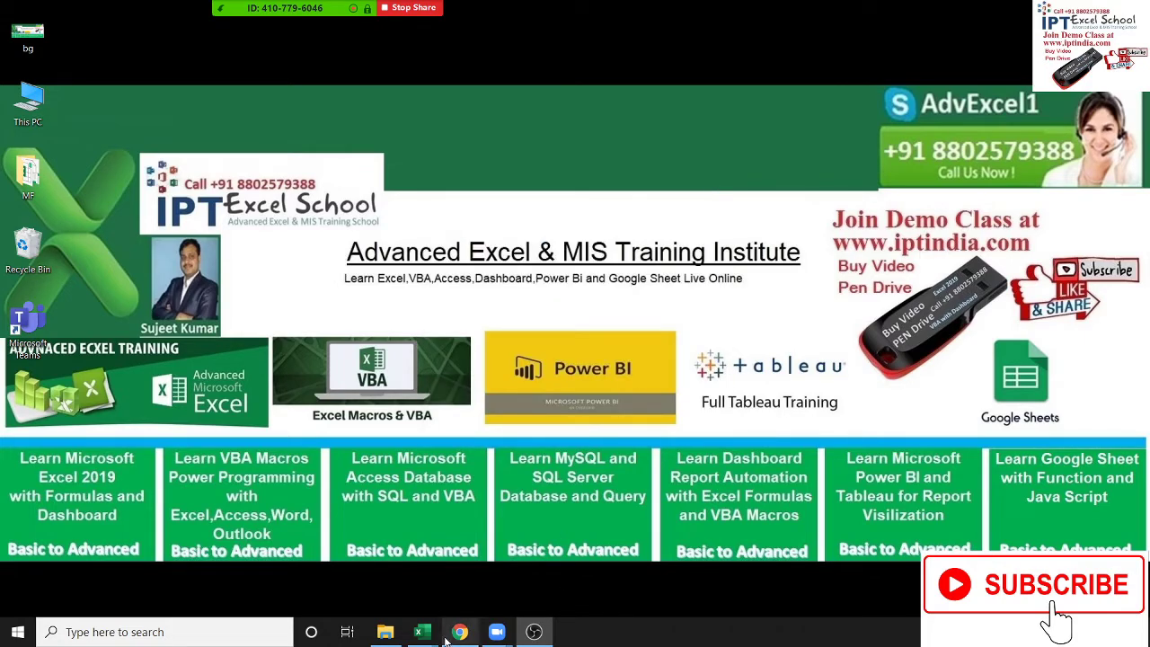
Step: Launch Excel from the Start search and create the blank workbook Book9
{"action": "key", "text": "super"}
{"action": "type", "text": "exce"}
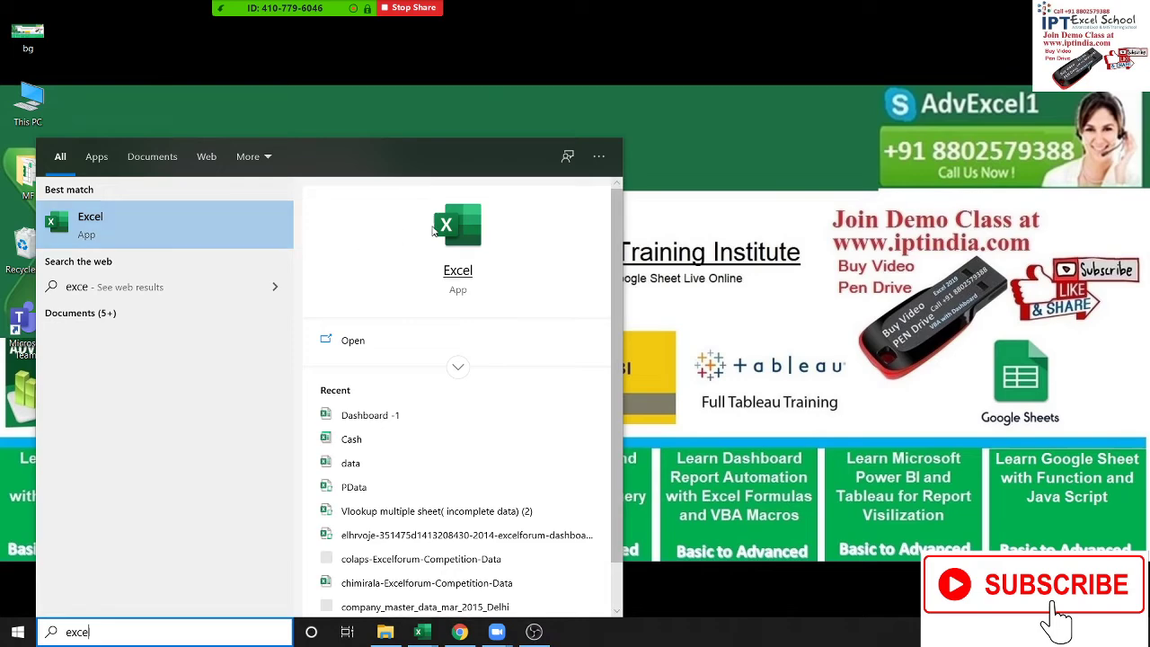
{"action": "left_click", "coordinate": [449, 223]}
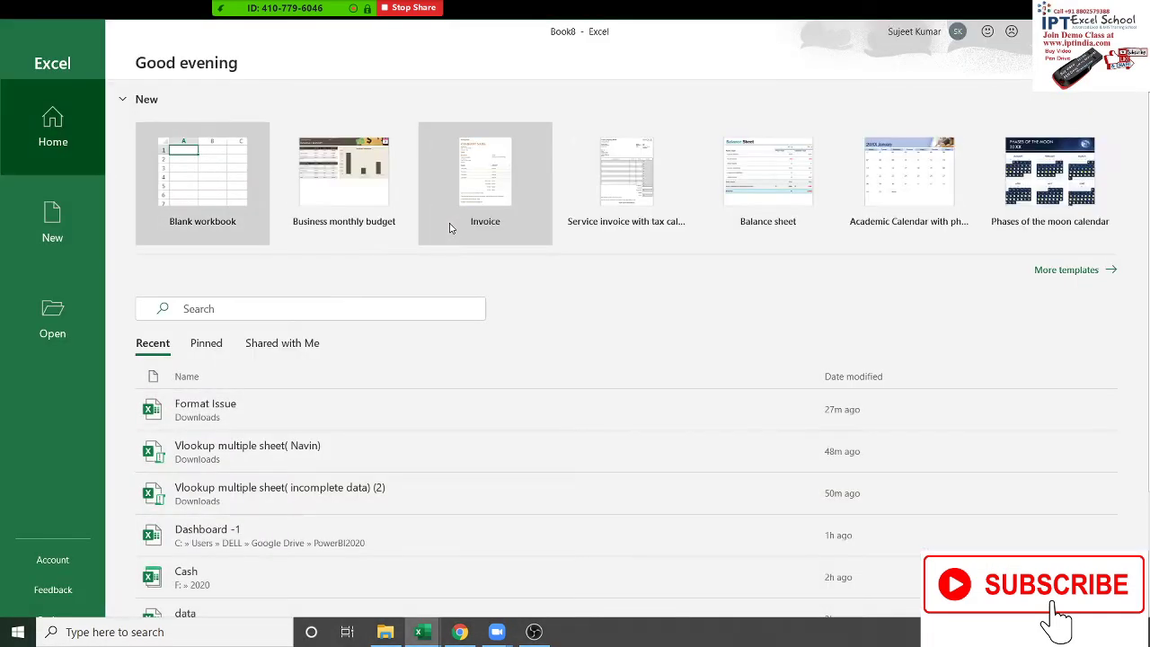
{"action": "left_click", "coordinate": [229, 202]}
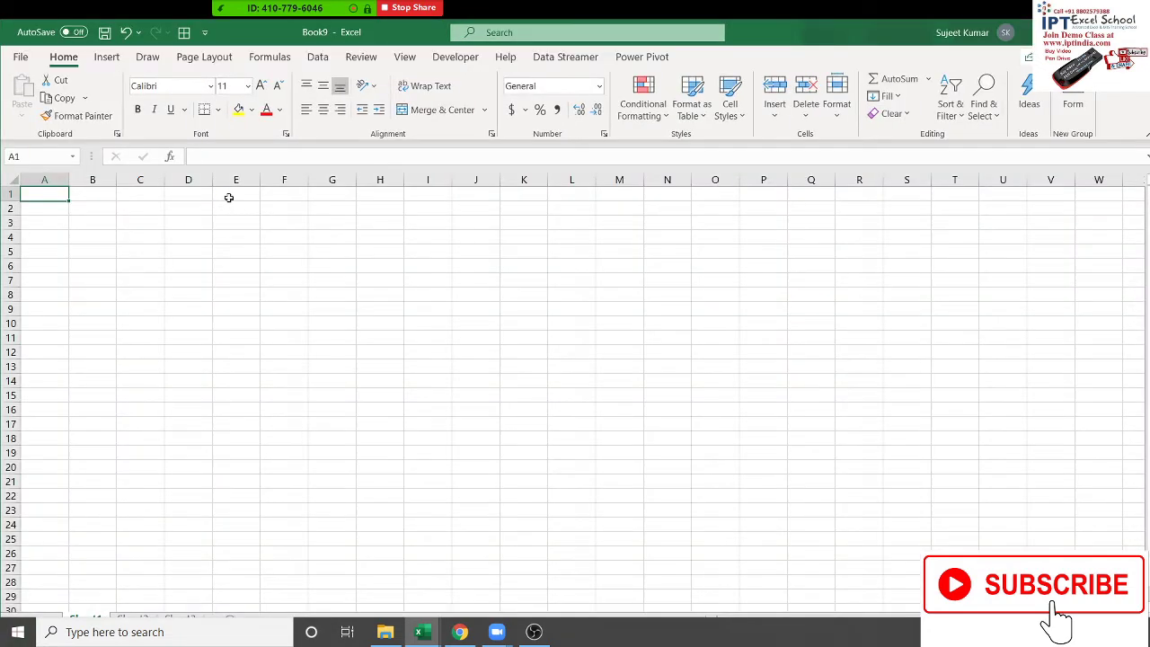
Step: In File Explorer, open G:\2020\4\15 to see its 15-Apr-20 workbook
{"action": "left_click", "coordinate": [386, 633]}
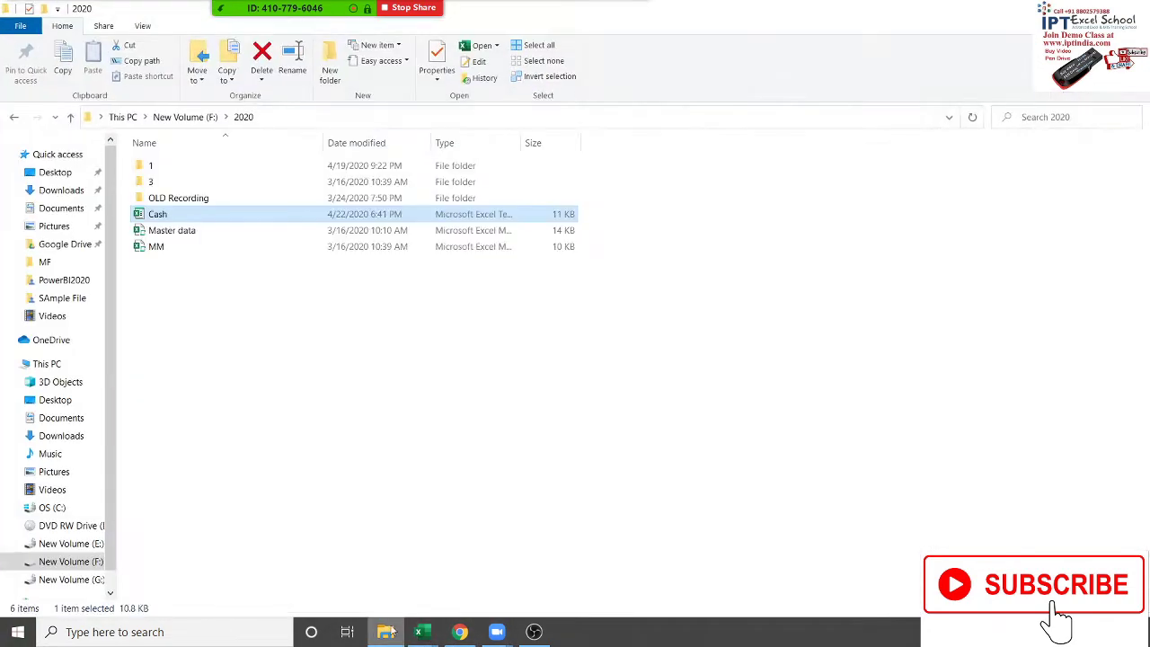
{"action": "left_click", "coordinate": [212, 299]}
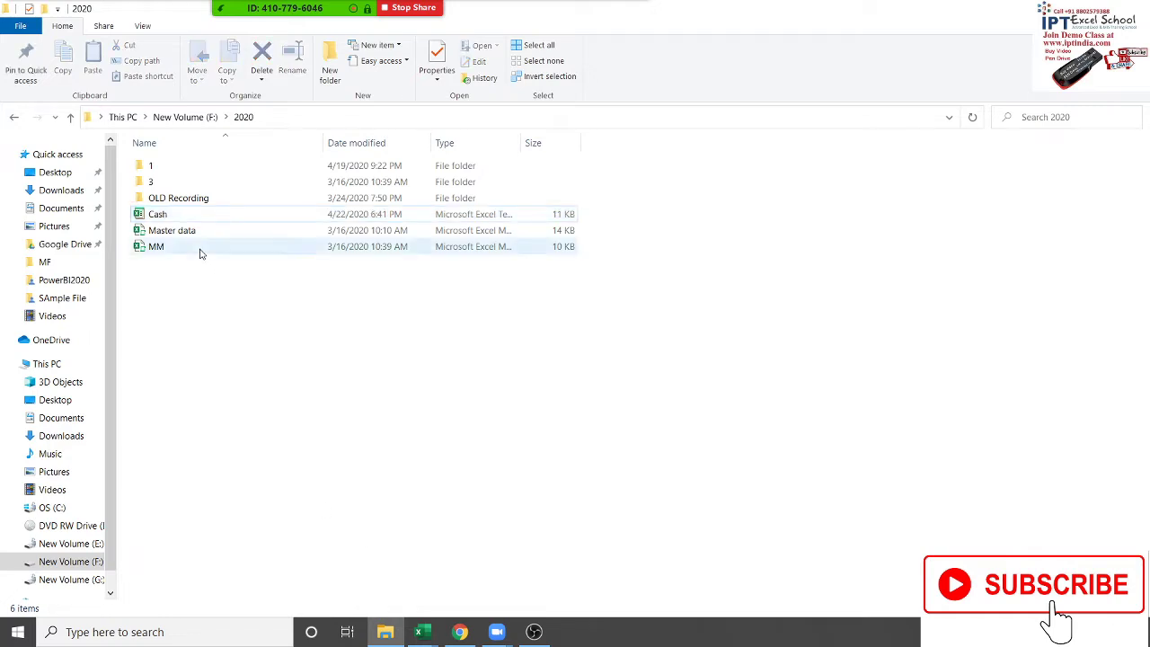
{"action": "mouse_move", "coordinate": [71, 579]}
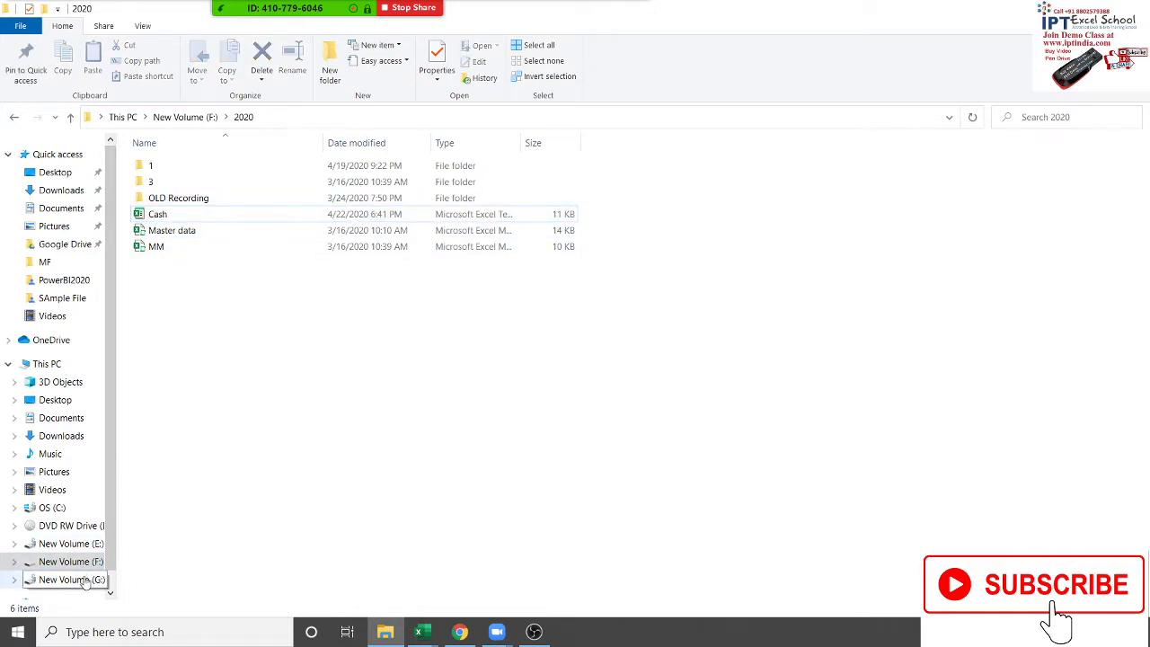
{"action": "left_click", "coordinate": [85, 580]}
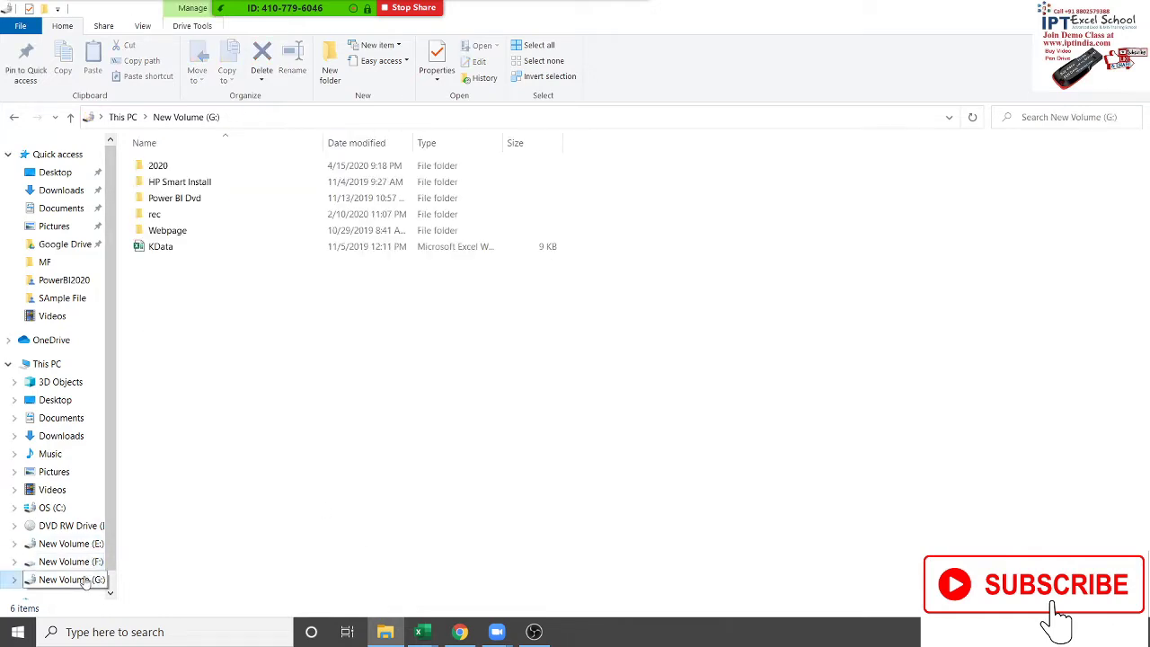
{"action": "left_click", "coordinate": [167, 170]}
{"action": "double_click", "coordinate": [167, 171]}
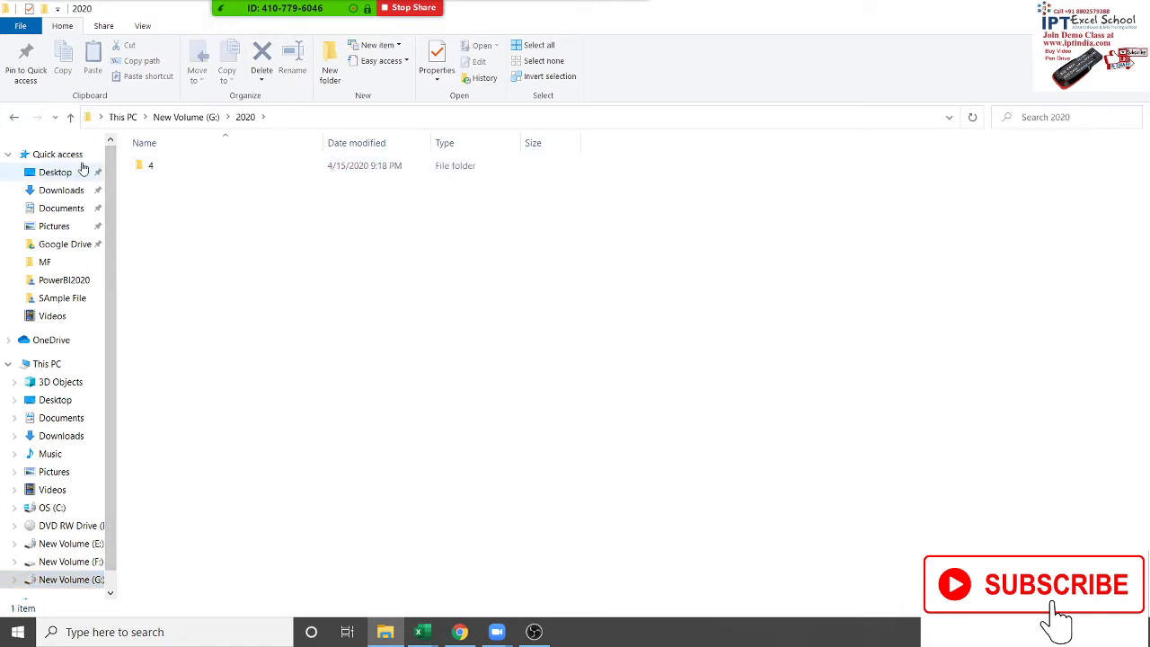
{"action": "left_click", "coordinate": [149, 173]}
{"action": "double_click", "coordinate": [149, 172]}
{"action": "double_click", "coordinate": [174, 169]}
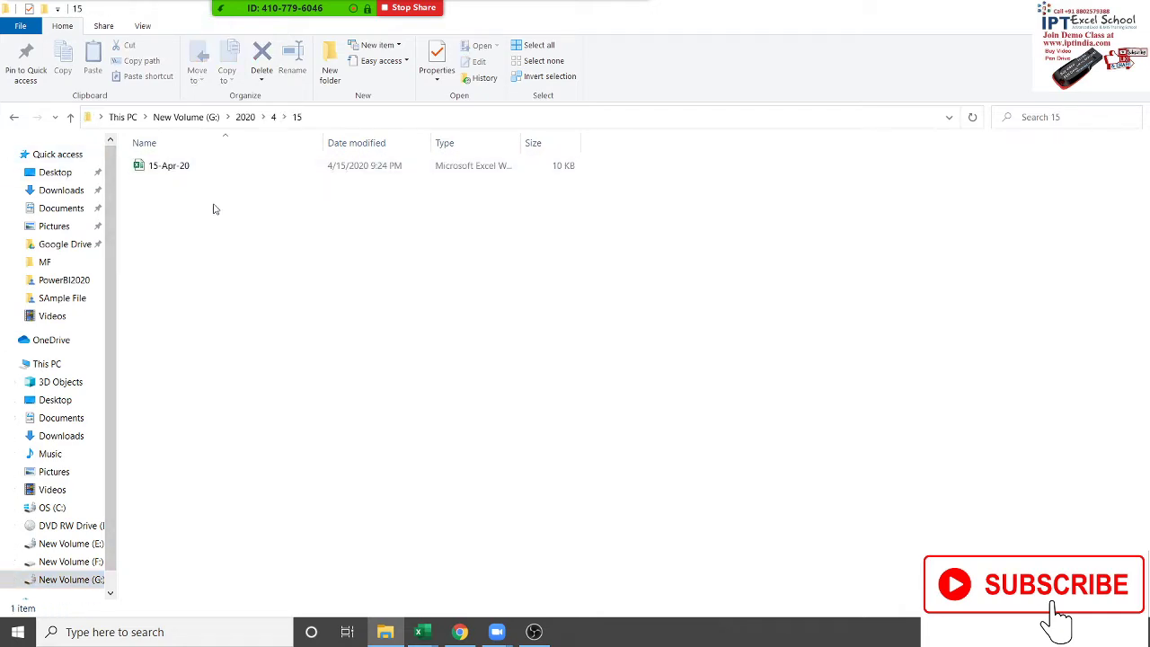
Step: Go back to the 2020 folder and delete its subfolder 4
{"action": "left_click", "coordinate": [15, 123]}
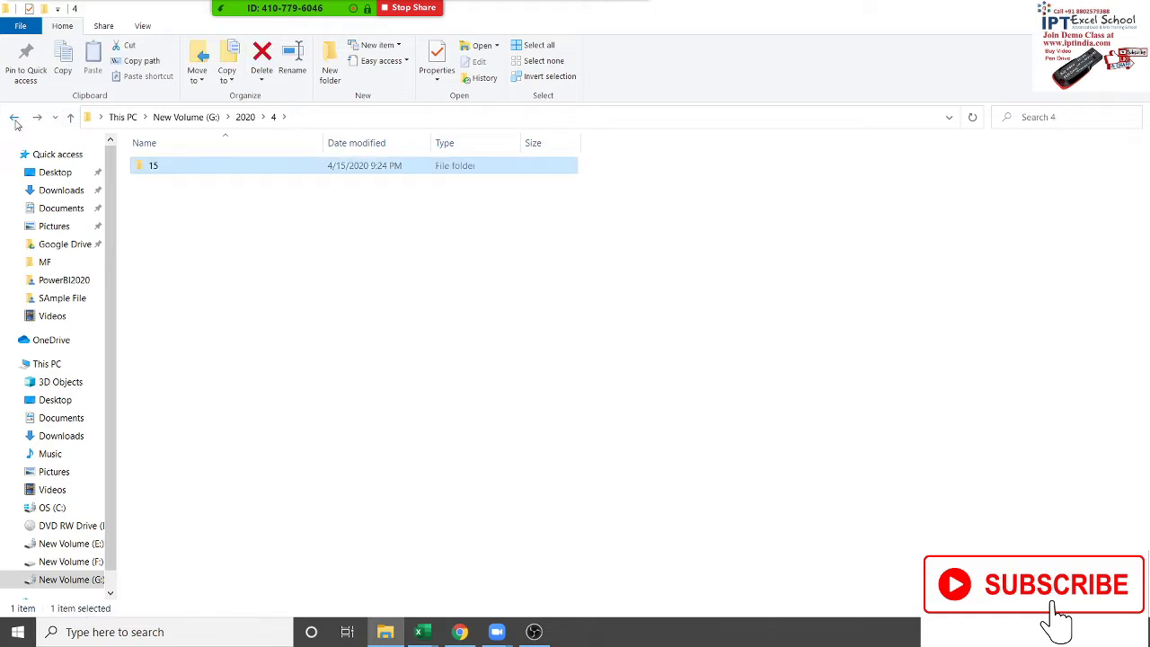
{"action": "left_click", "coordinate": [15, 124]}
{"action": "left_click", "coordinate": [15, 123]}
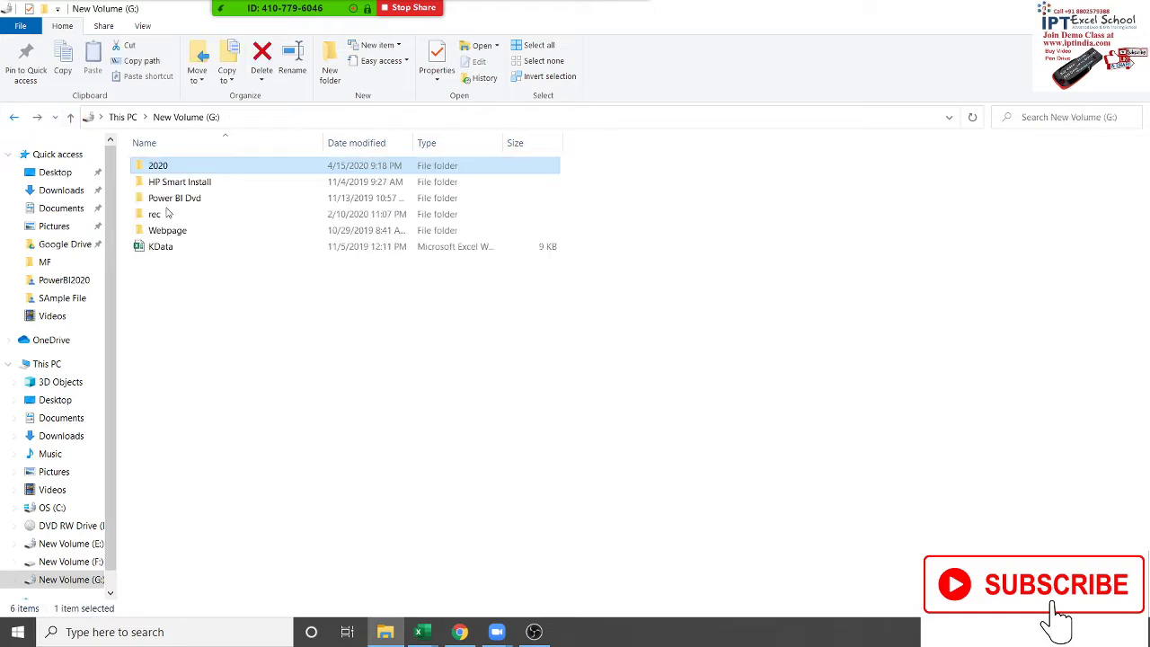
{"action": "double_click", "coordinate": [173, 167]}
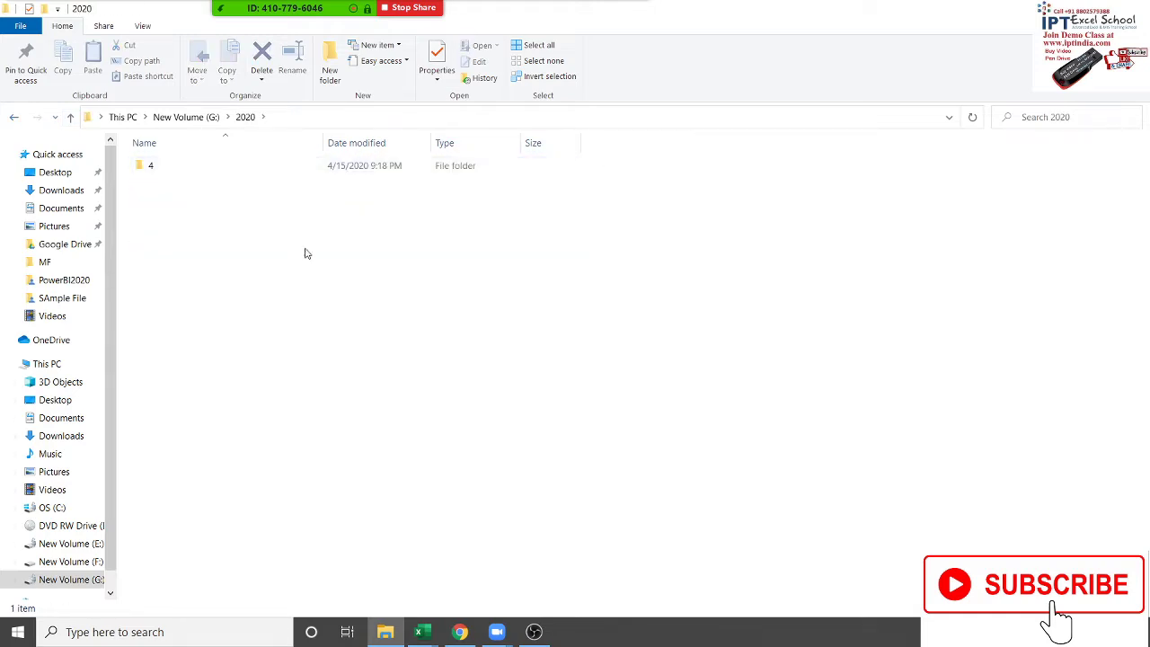
{"action": "left_click_drag", "start_coordinate": [304, 250], "coordinate": [14, 162]}
{"action": "key", "text": "Delete"}
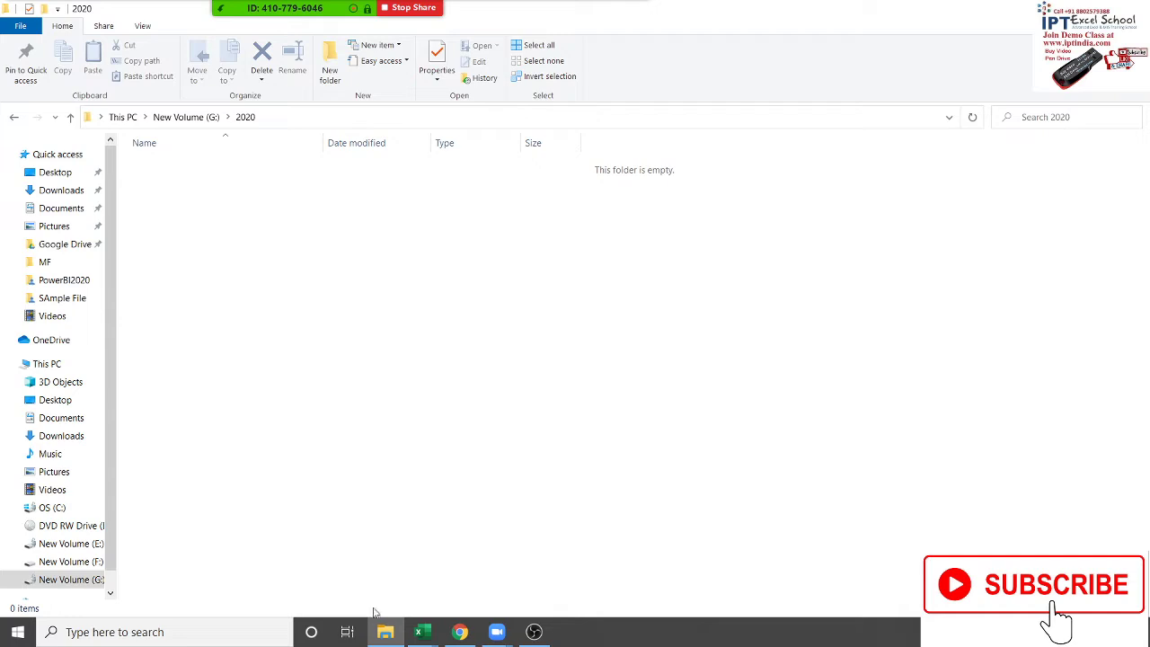
{"action": "left_click", "coordinate": [428, 637]}
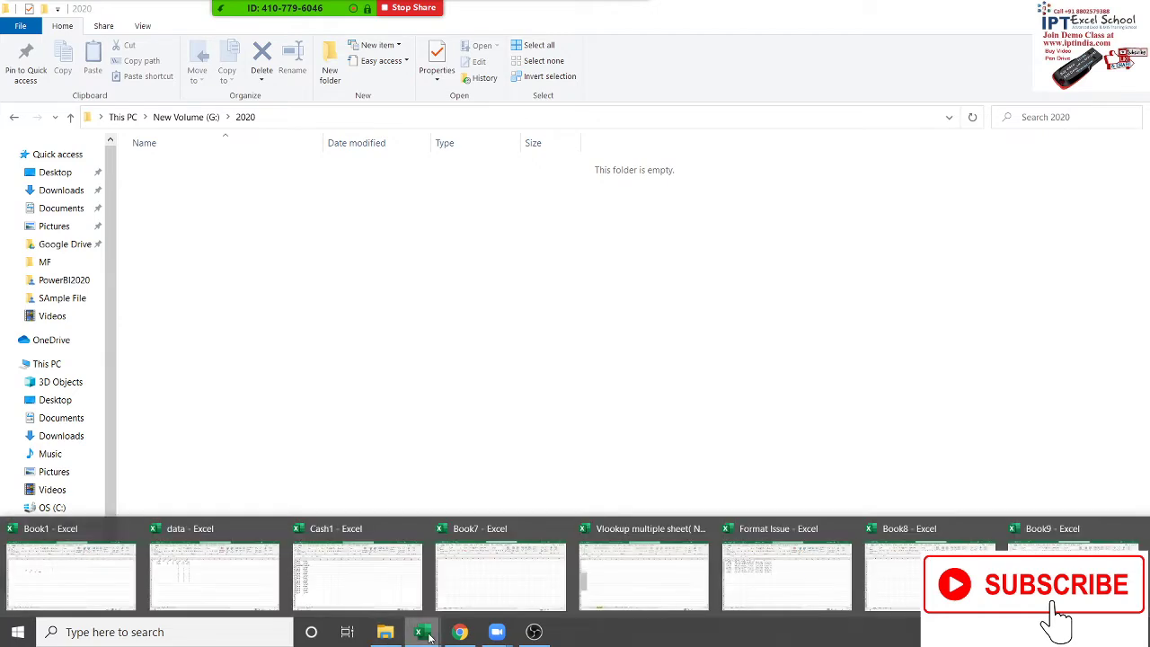
Step: Close the Book8 workbook and minimize Book9
{"action": "left_click", "coordinate": [989, 528]}
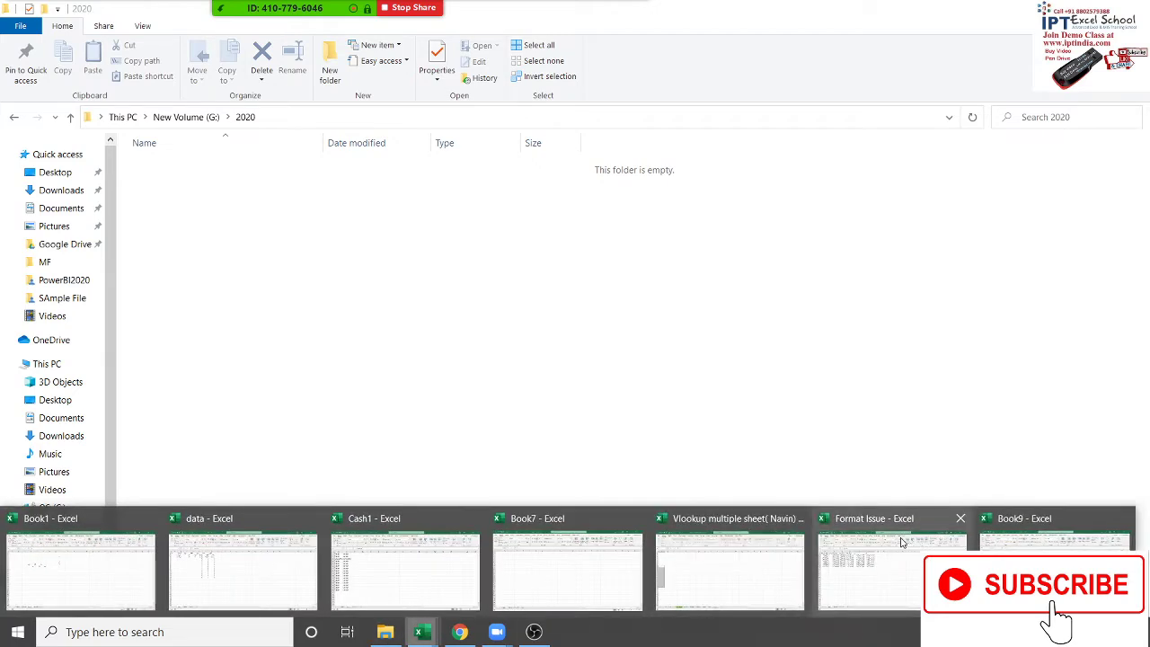
{"action": "left_click", "coordinate": [971, 566]}
{"action": "left_click", "coordinate": [926, 352]}
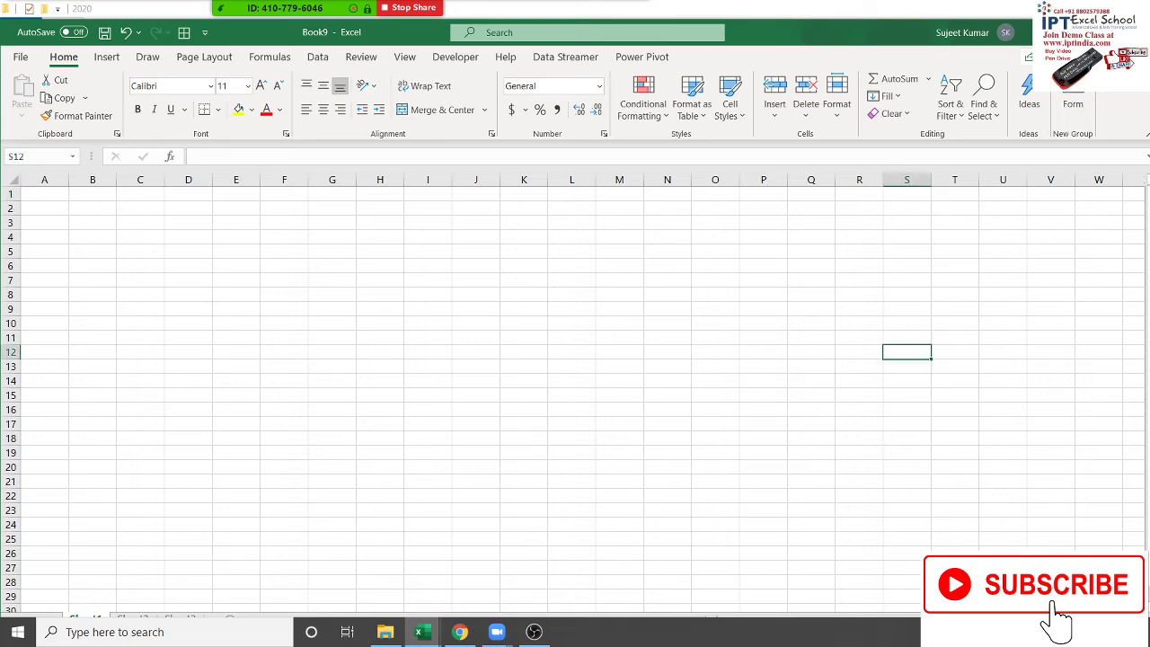
{"action": "left_click", "coordinate": [1067, 32]}
{"action": "mouse_move", "coordinate": [418, 632]}
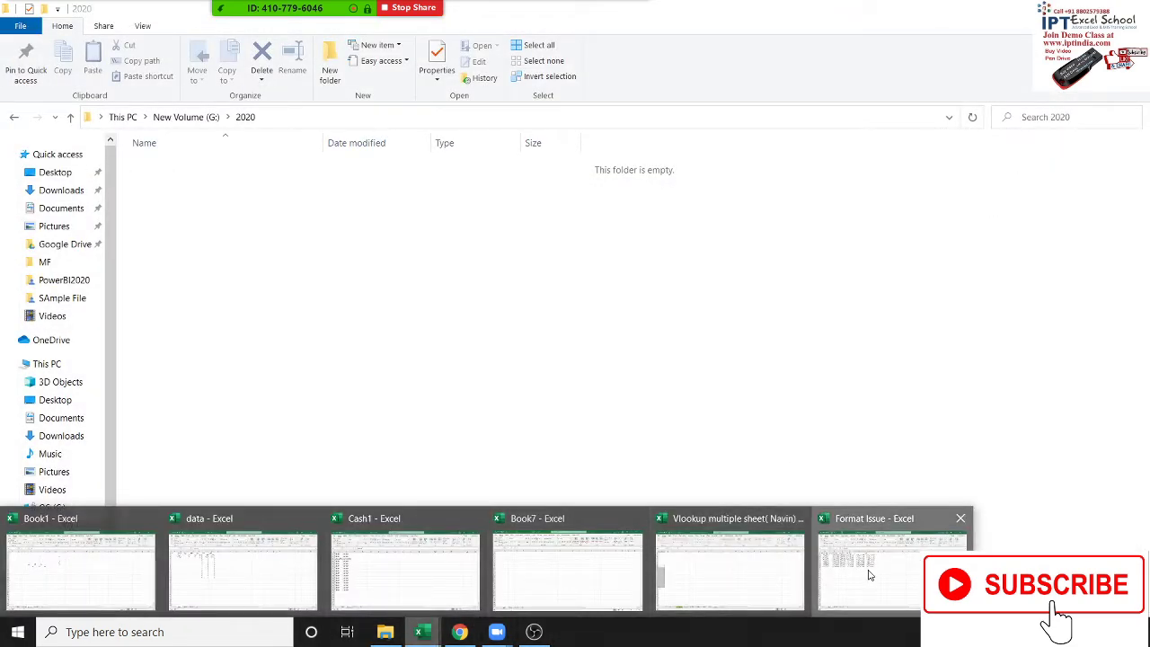
Step: Close the Format Issue workbook without saving, then close the Vlookup workbook
{"action": "left_click", "coordinate": [868, 572]}
{"action": "key", "text": "alt+F4"}
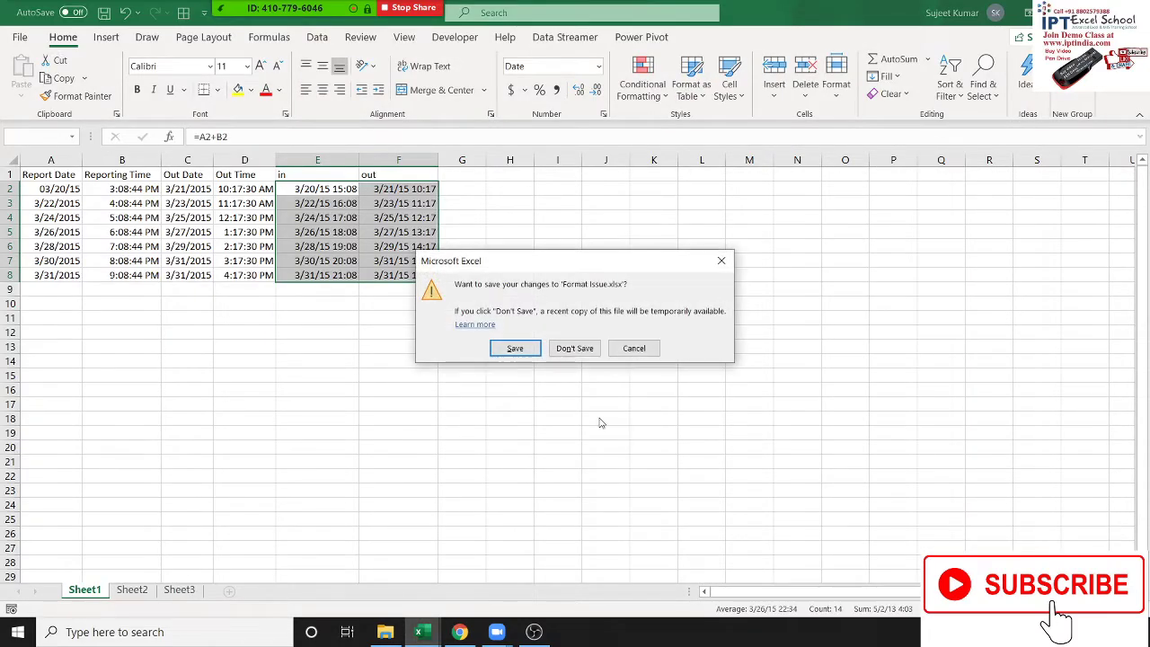
{"action": "left_click", "coordinate": [602, 349]}
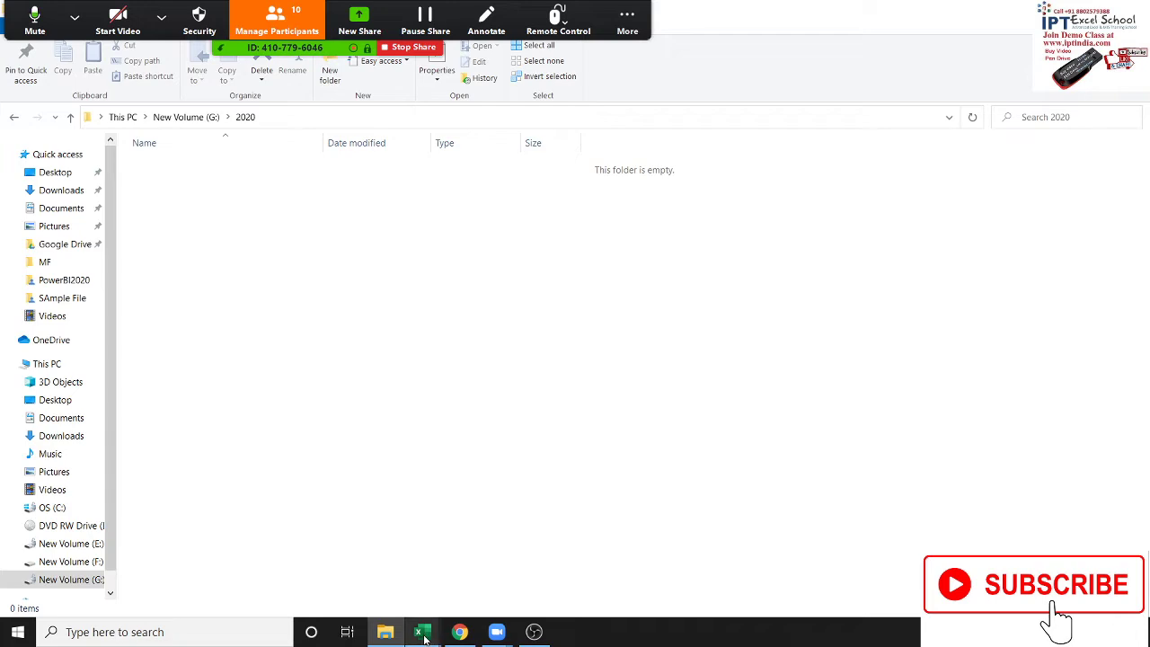
{"action": "mouse_move", "coordinate": [418, 632]}
{"action": "left_click", "coordinate": [787, 574]}
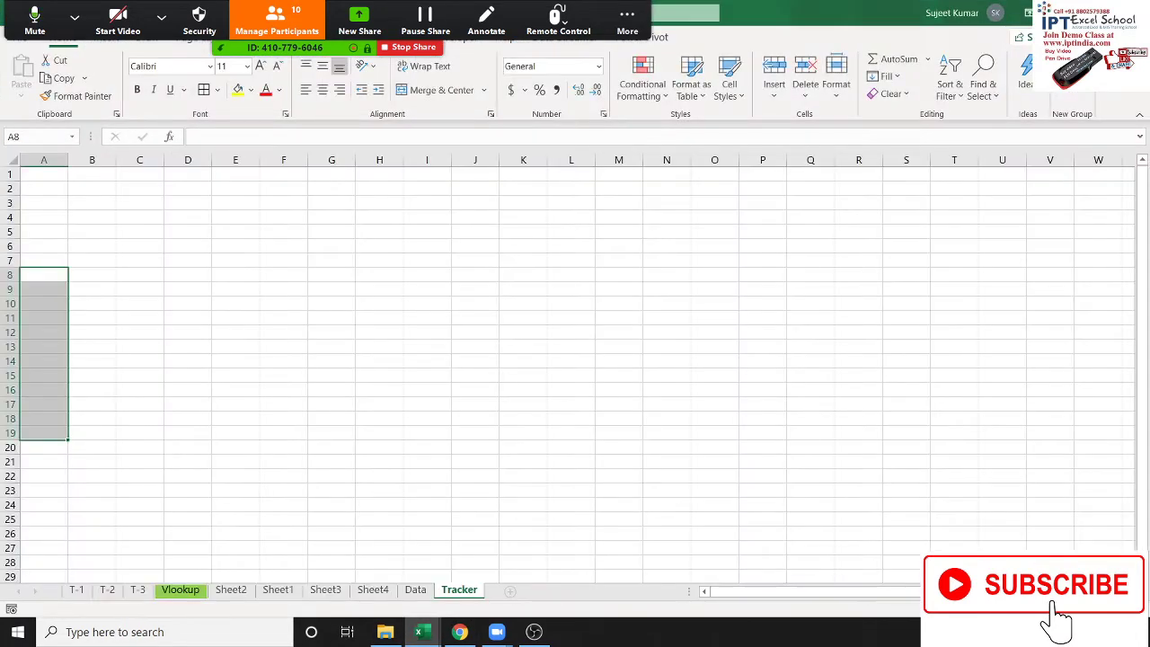
{"action": "key", "text": "alt+F4"}
{"action": "left_click", "coordinate": [575, 348]}
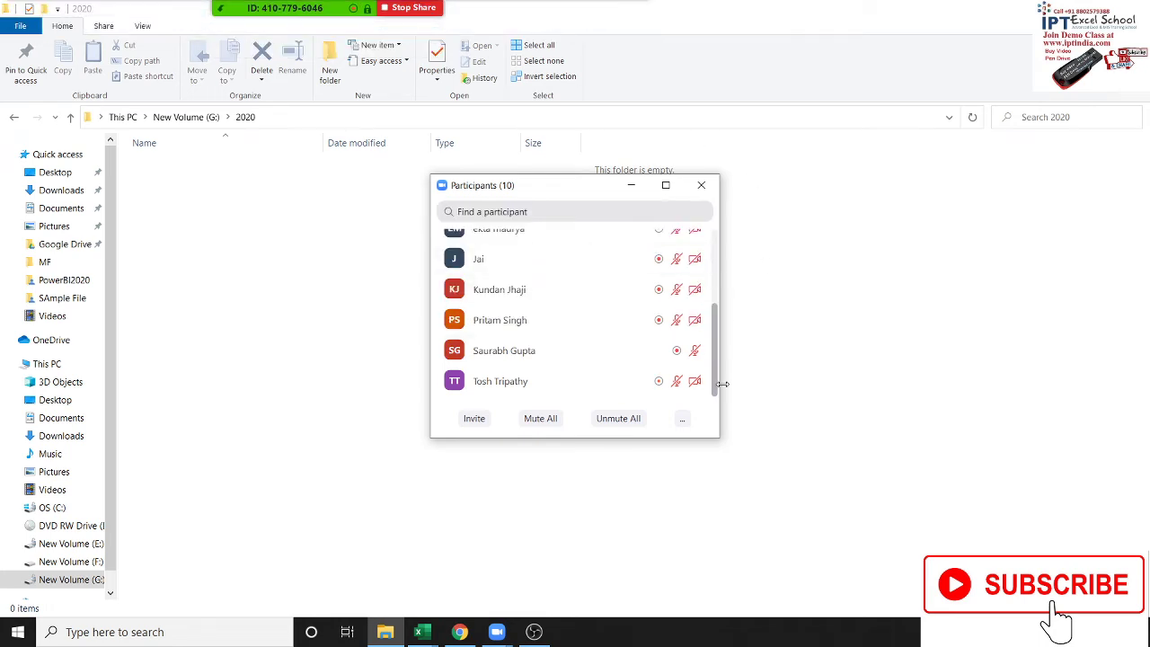
Step: Choose Allow Record for one attendee in Zoom's participants list, then close the list
{"action": "scroll", "coordinate": [698, 300], "scroll_direction": "up", "scroll_amount": 3}
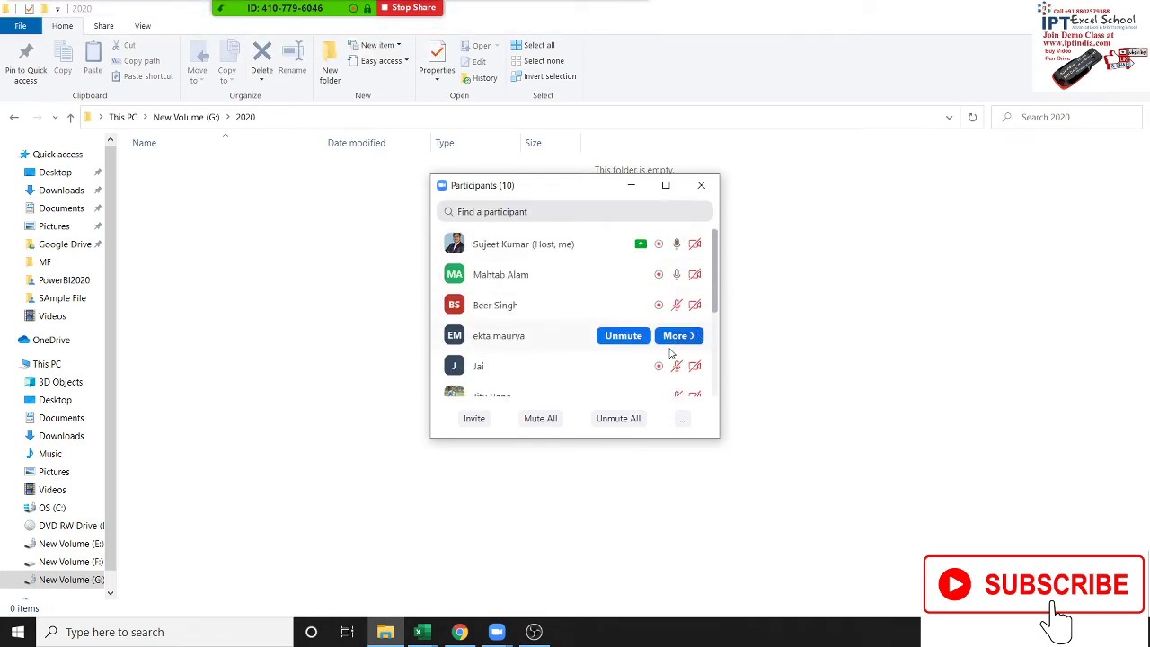
{"action": "left_click", "coordinate": [689, 375]}
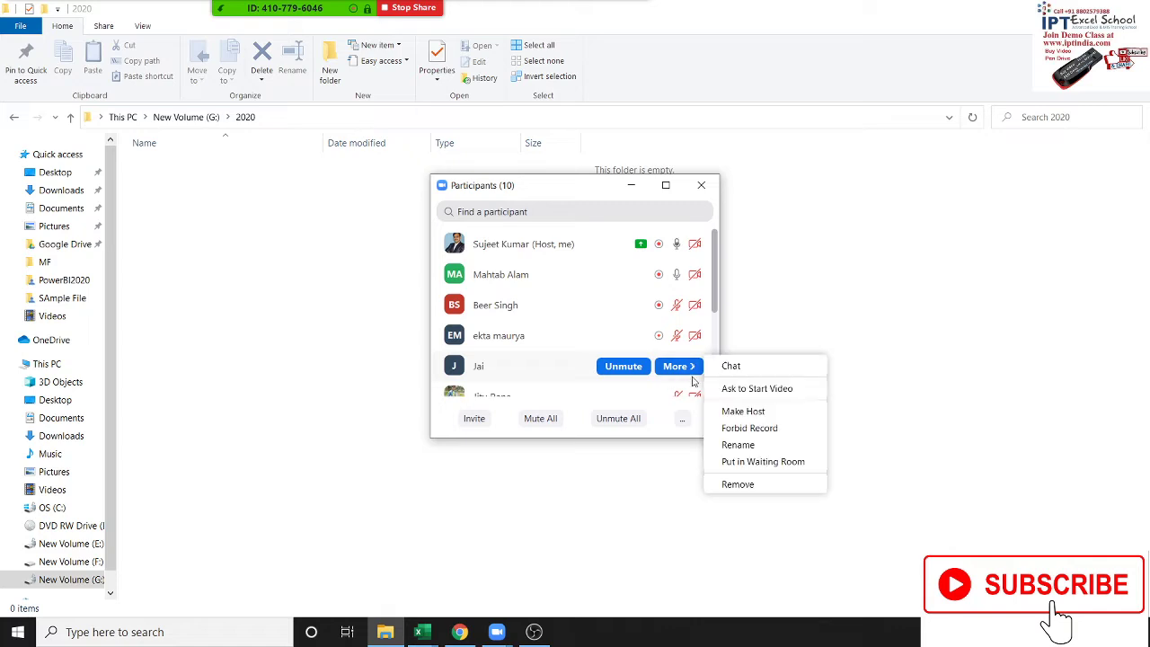
{"action": "left_click", "coordinate": [808, 320]}
{"action": "scroll", "coordinate": [698, 363], "scroll_direction": "down", "scroll_amount": 3}
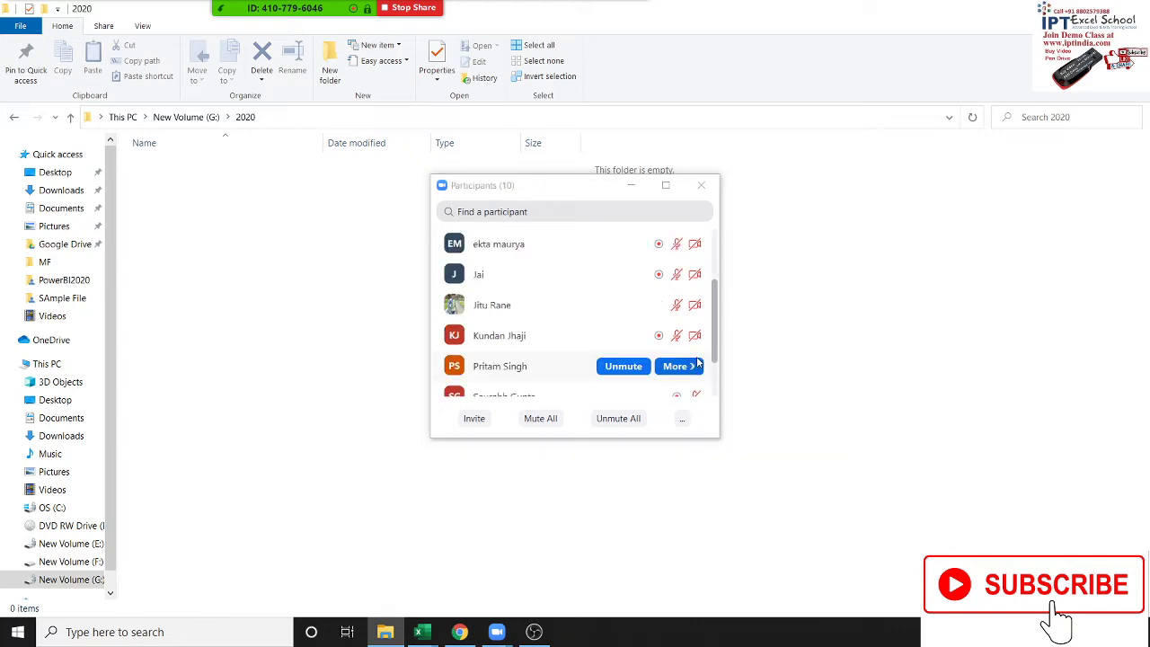
{"action": "left_click", "coordinate": [677, 305]}
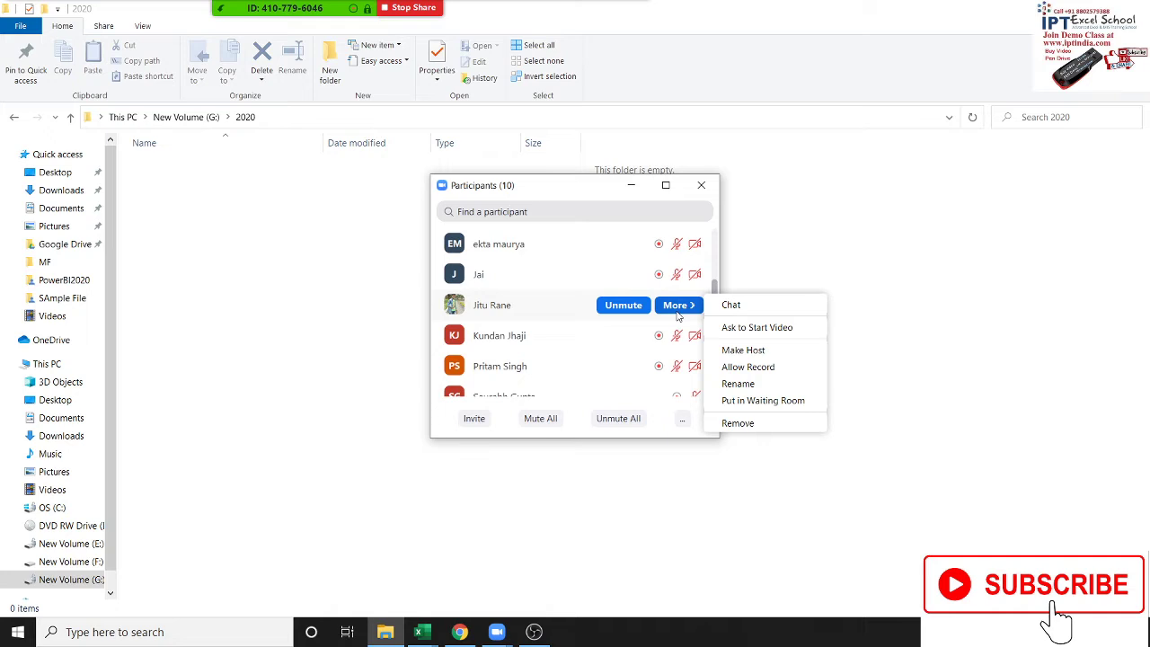
{"action": "left_click", "coordinate": [747, 366]}
{"action": "left_click", "coordinate": [701, 185]}
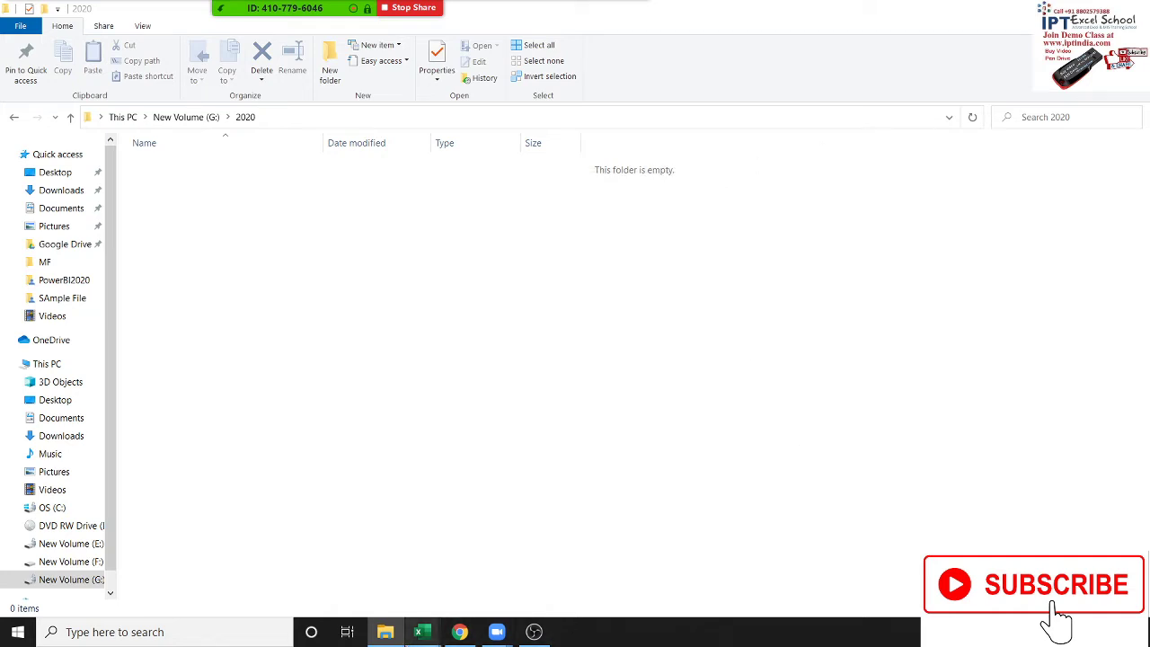
{"action": "mouse_move", "coordinate": [419, 631]}
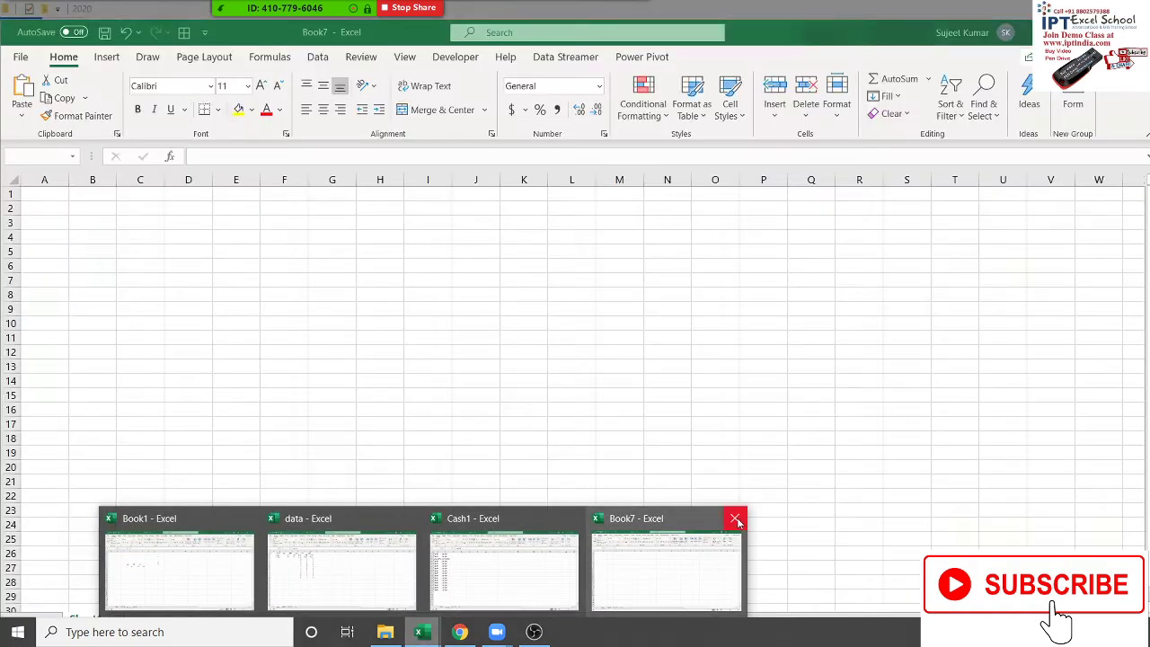
Step: Close the Book7, Cash1 (without saving) and data workbooks
{"action": "left_click", "coordinate": [734, 519]}
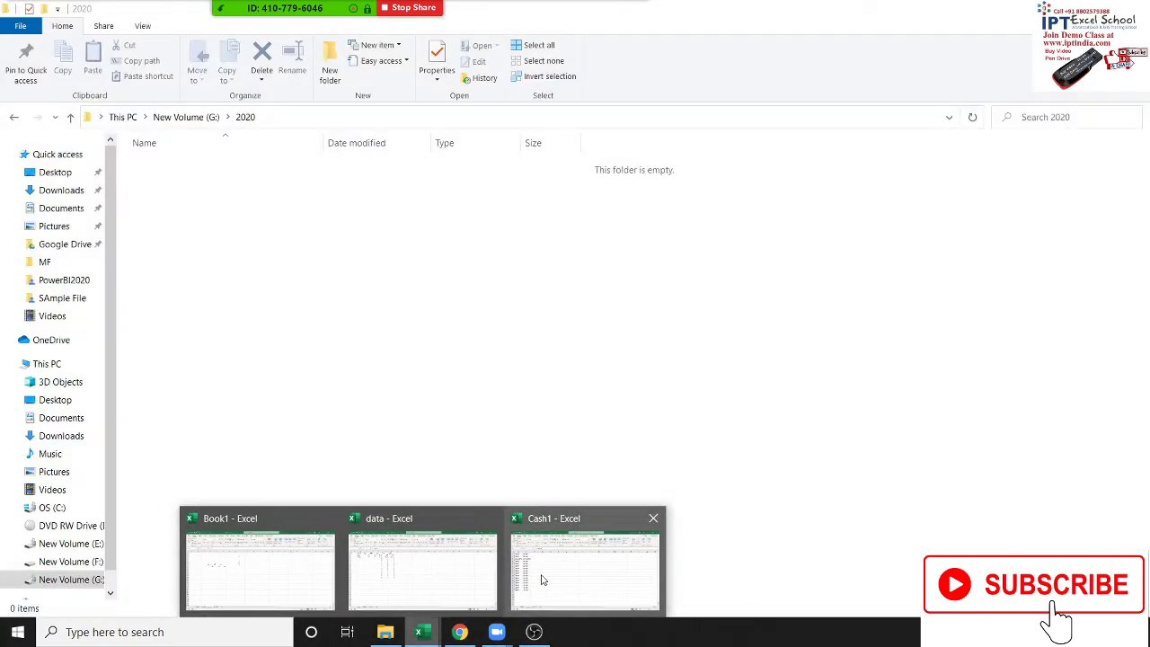
{"action": "left_click", "coordinate": [655, 521]}
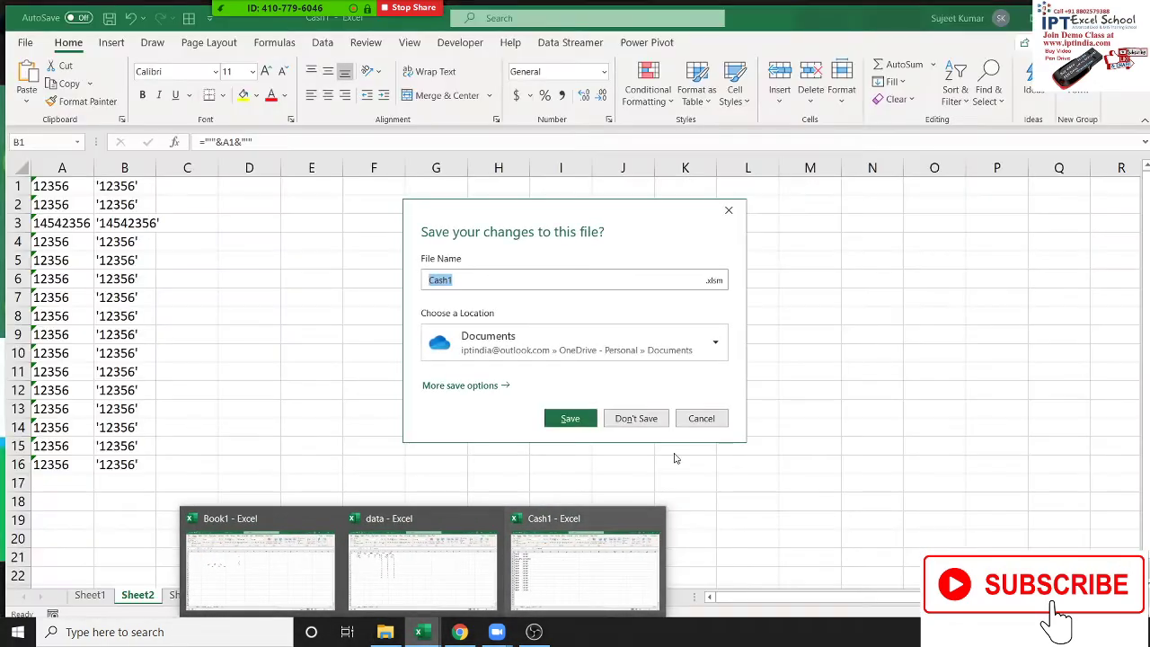
{"action": "left_click", "coordinate": [636, 417]}
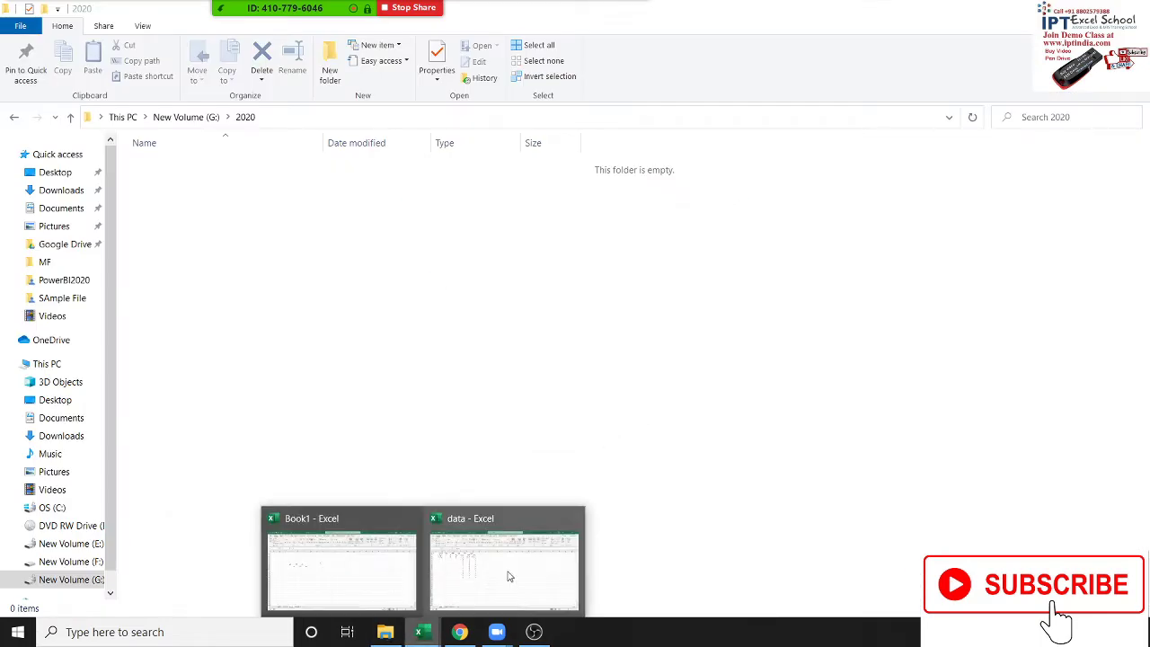
{"action": "left_click", "coordinate": [574, 519]}
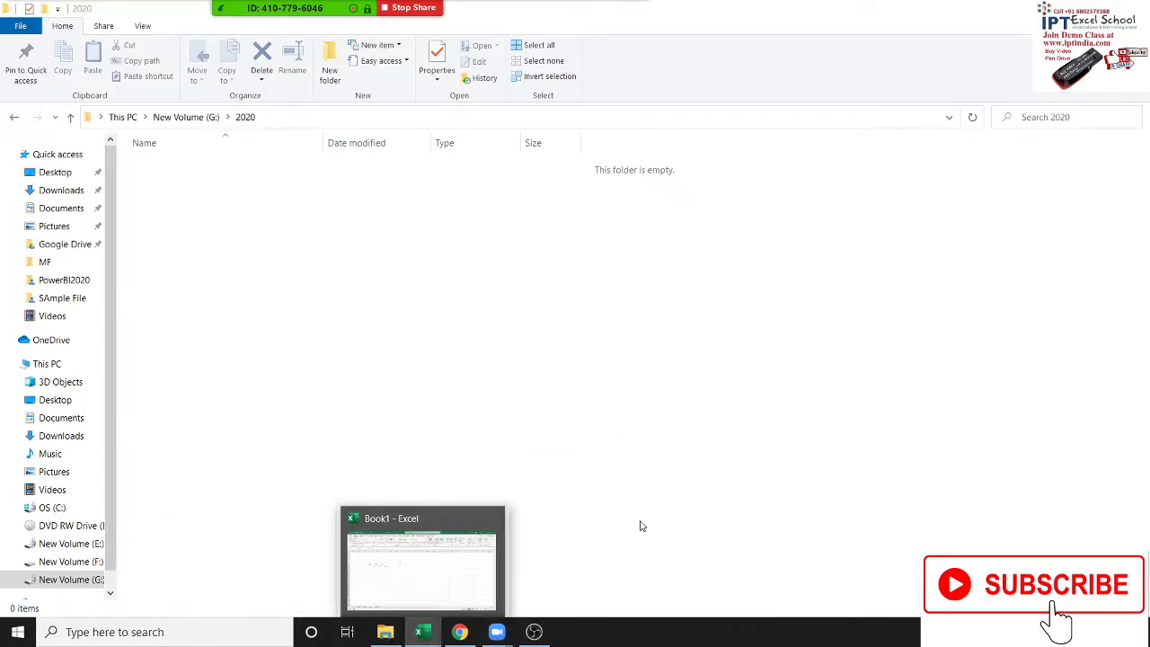
Step: In Book1, clear the sample data in C2:I12 on Sheet3 and switch to the empty Sheet4
{"action": "left_click", "coordinate": [475, 553]}
{"action": "left_click", "coordinate": [201, 231]}
{"action": "left_click_drag", "start_coordinate": [116, 160], "coordinate": [581, 160]}
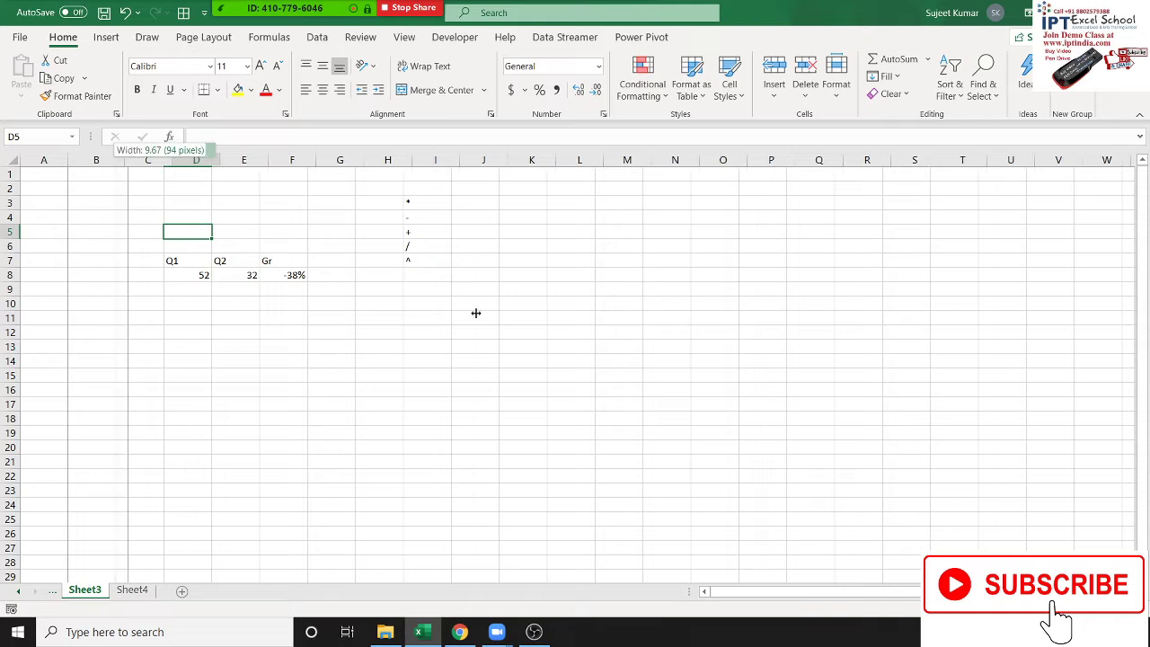
{"action": "key", "text": "ctrl+z"}
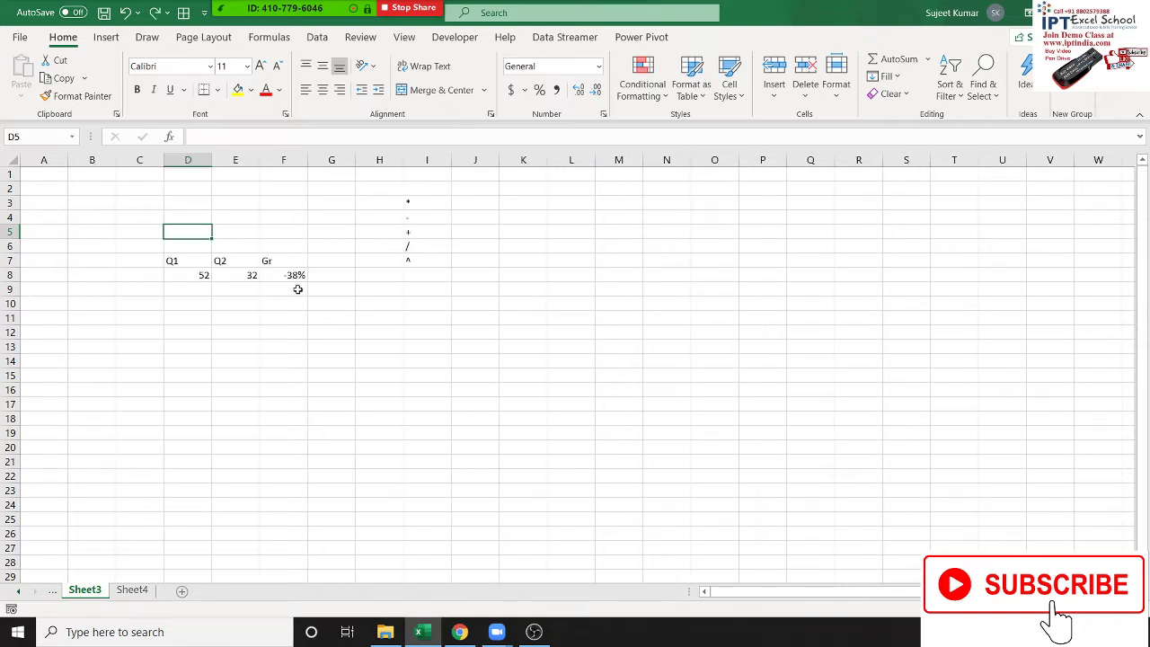
{"action": "left_click", "coordinate": [363, 367]}
{"action": "left_click_drag", "start_coordinate": [141, 192], "coordinate": [444, 336]}
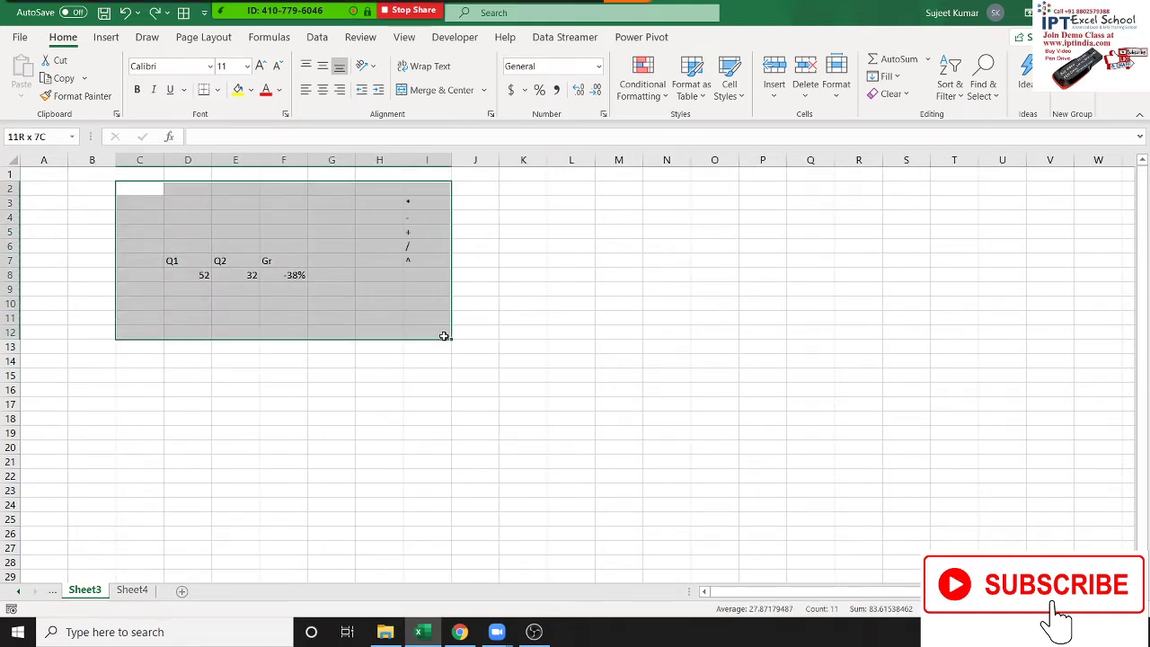
{"action": "key", "text": "Delete"}
{"action": "left_click", "coordinate": [132, 589]}
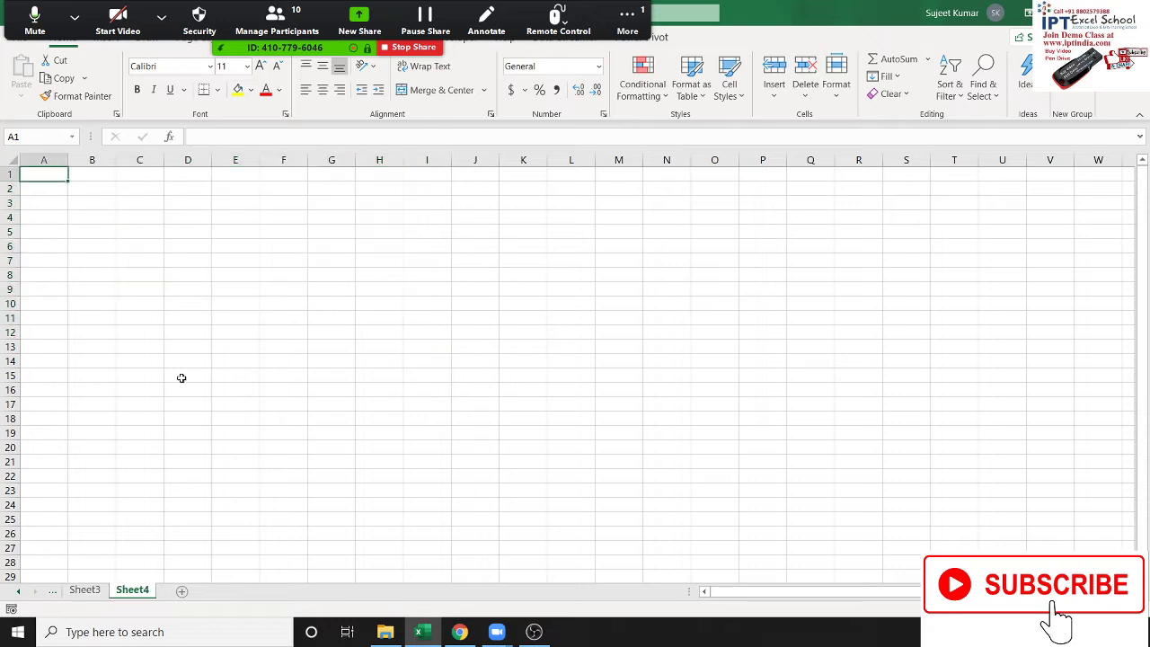
Step: Check the Zoom participant list again and show Excel's Developer tab
{"action": "left_click", "coordinate": [288, 25]}
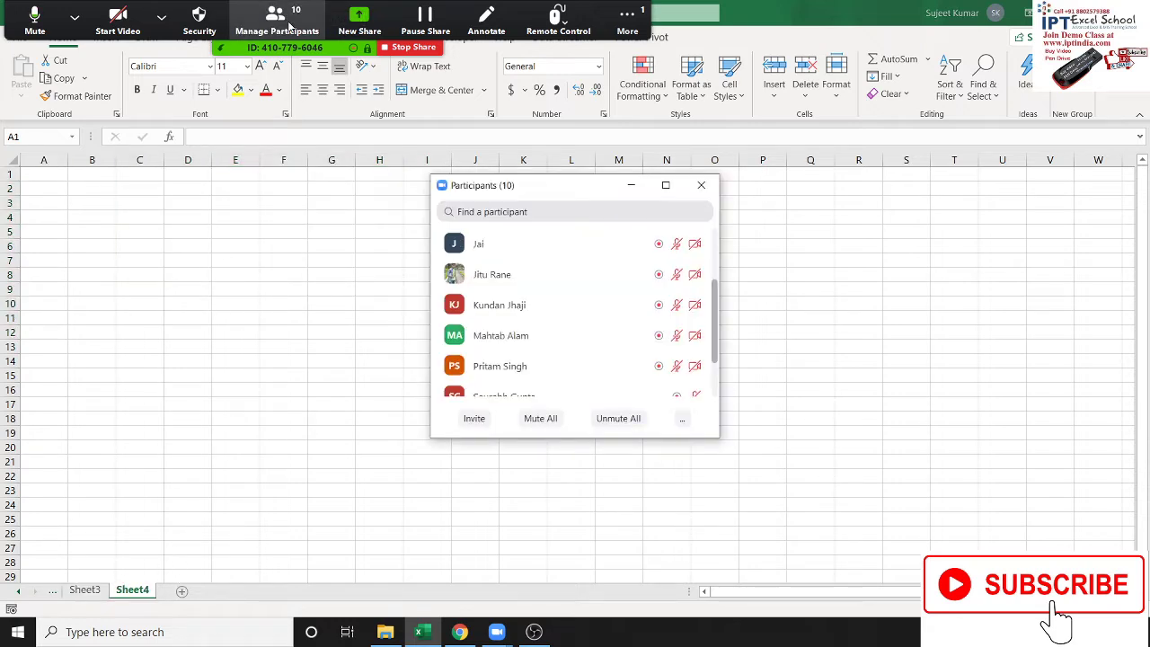
{"action": "left_click", "coordinate": [701, 185]}
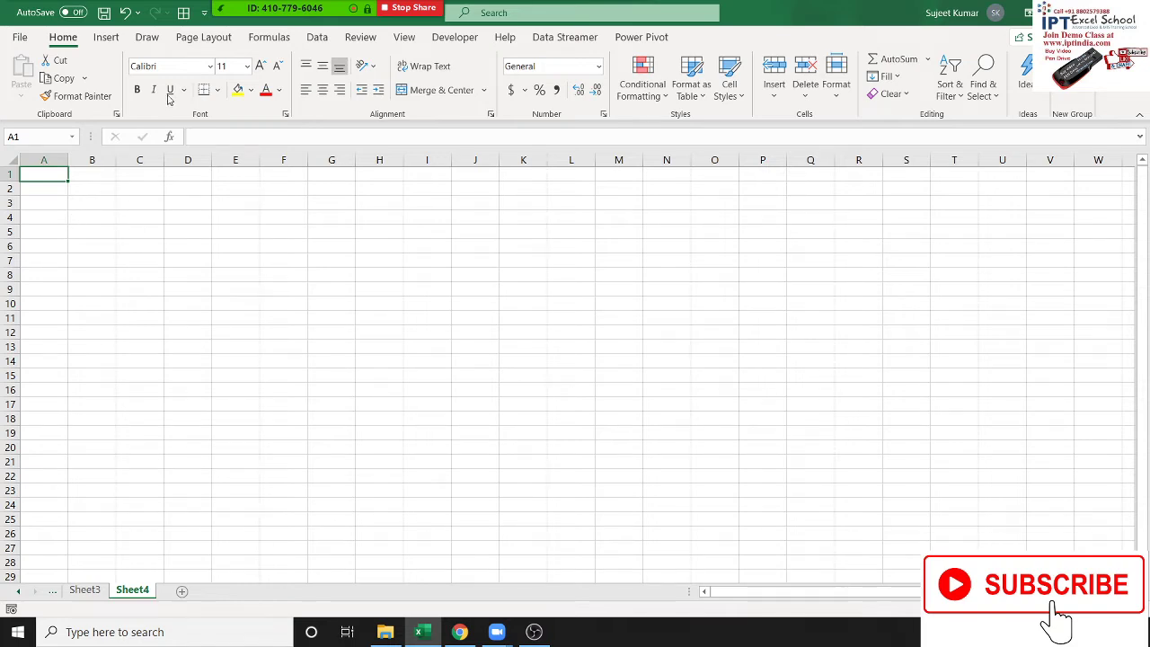
{"action": "left_click", "coordinate": [454, 37]}
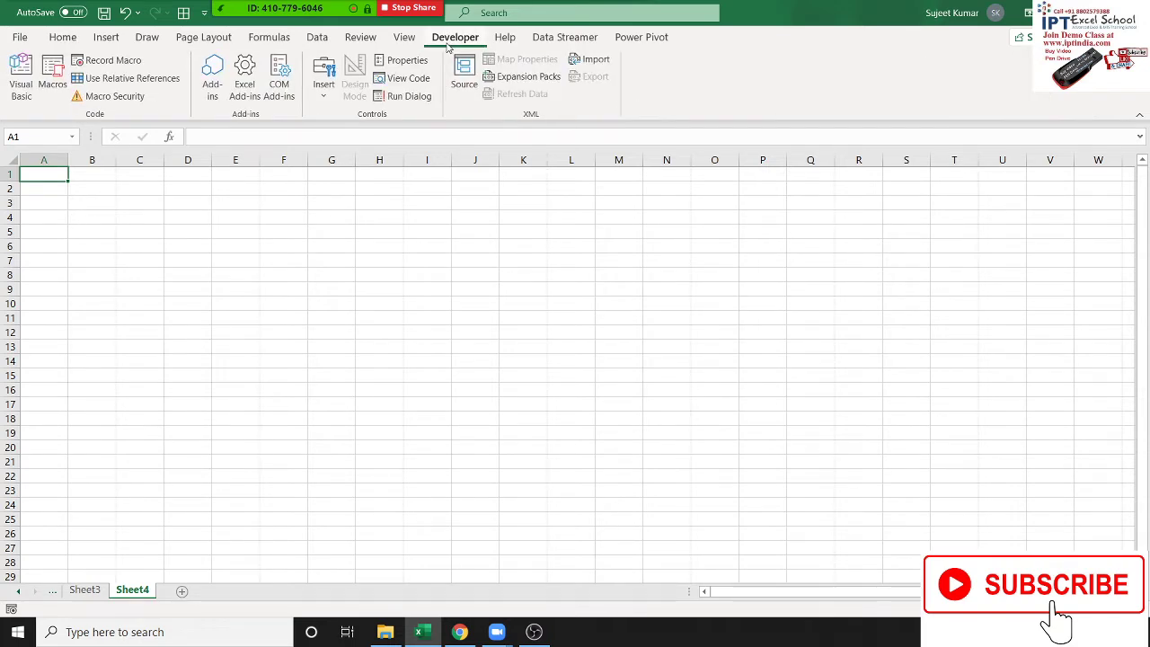
{"action": "left_click", "coordinate": [252, 242]}
Step: Open the VBA editor, insert a new module and declare Sub pr_1()
{"action": "left_click", "coordinate": [19, 90]}
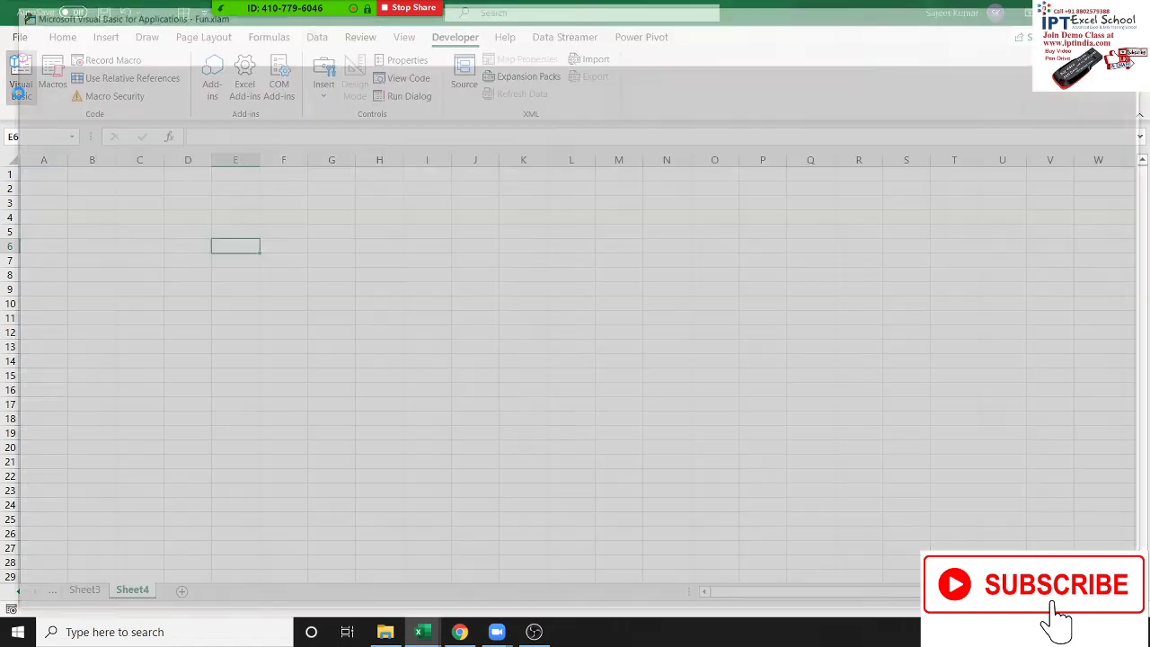
{"action": "left_click", "coordinate": [105, 32]}
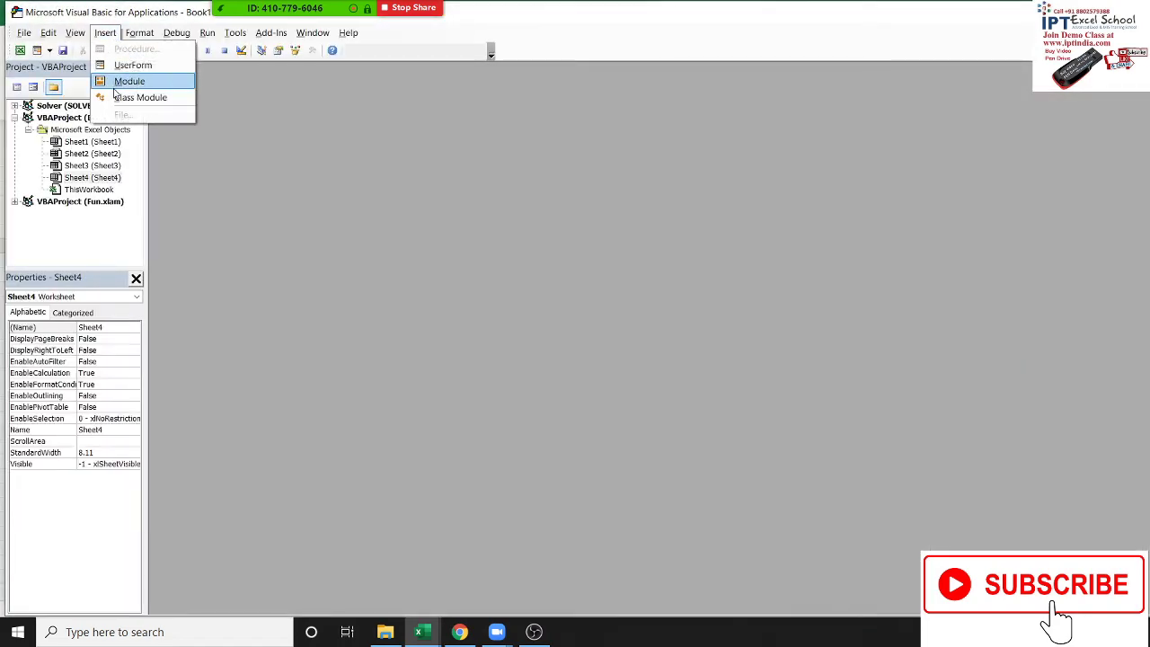
{"action": "left_click", "coordinate": [118, 82]}
{"action": "type", "text": "sub pr_1()"}
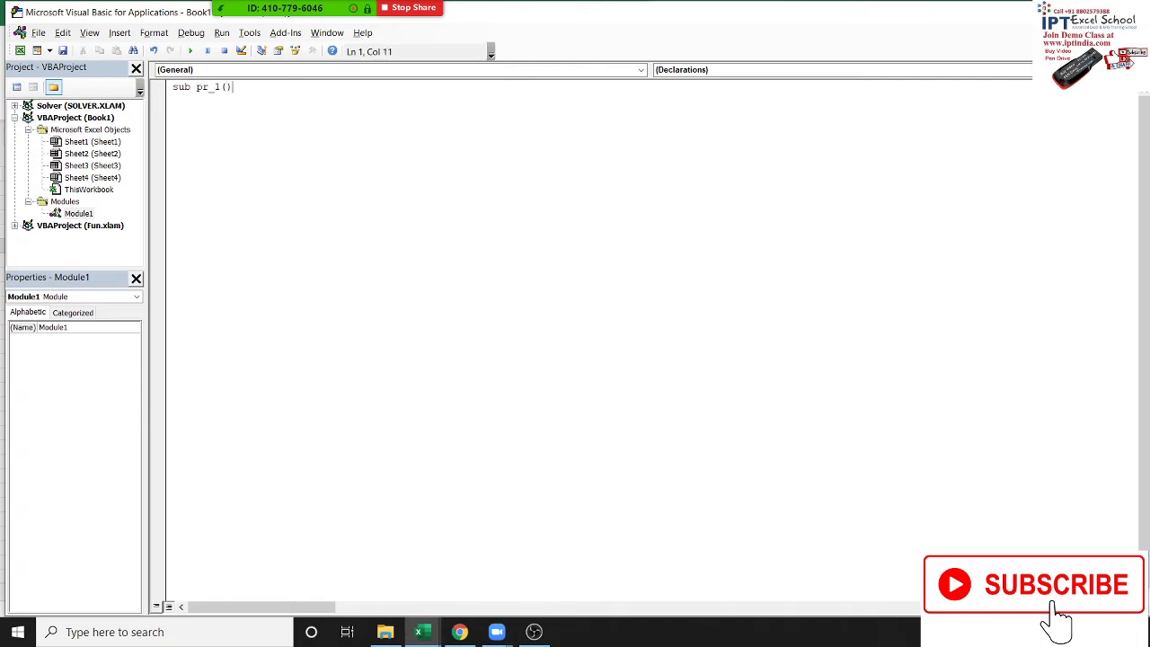
{"action": "key", "text": "Return"}
{"action": "key", "text": "Return"}
{"action": "key", "text": "Return"}
{"action": "key", "text": "Return"}
{"action": "key", "text": "Return"}
{"action": "type", "text": "workboo"}
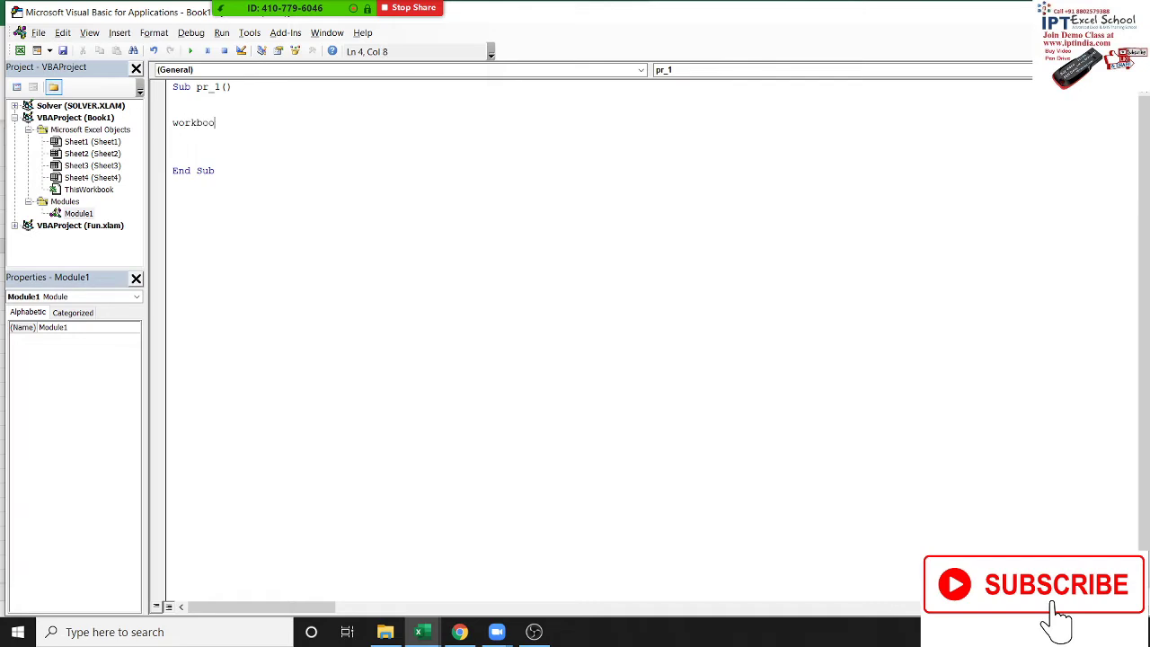
Step: Type the line Workbooks.Add.SaveAs using IntelliSense suggestions
{"action": "type", "text": "ks.ad"}
{"action": "key", "text": "Tab"}
{"action": "type", "text": ".sa"}
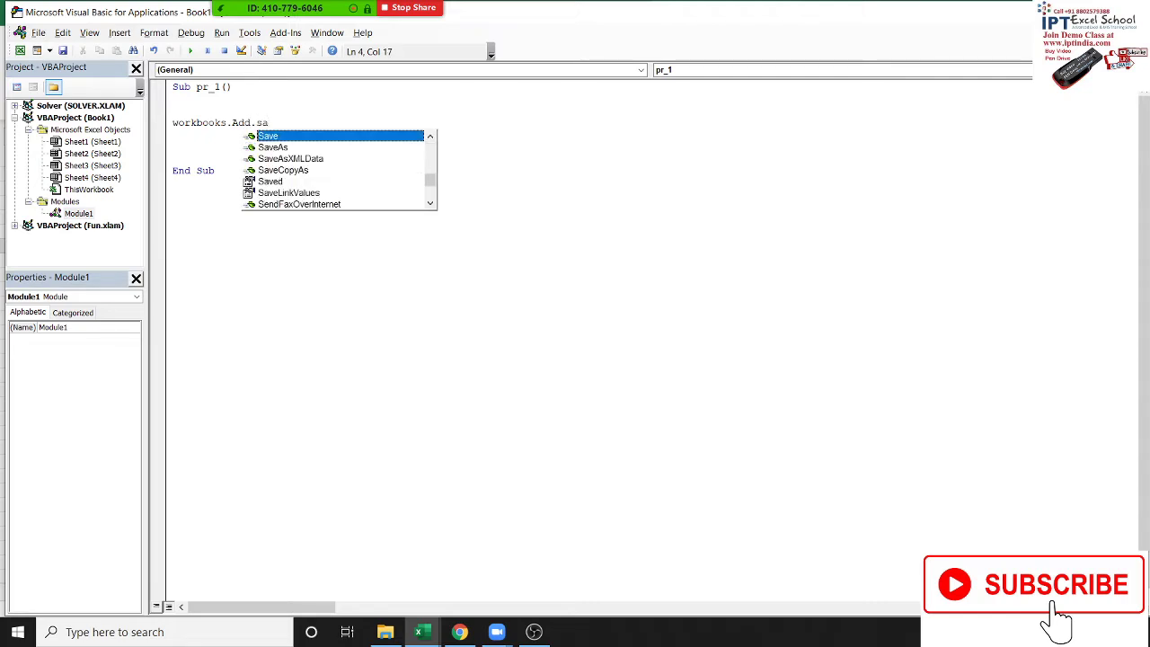
{"action": "key", "text": "Down"}
{"action": "key", "text": "Tab"}
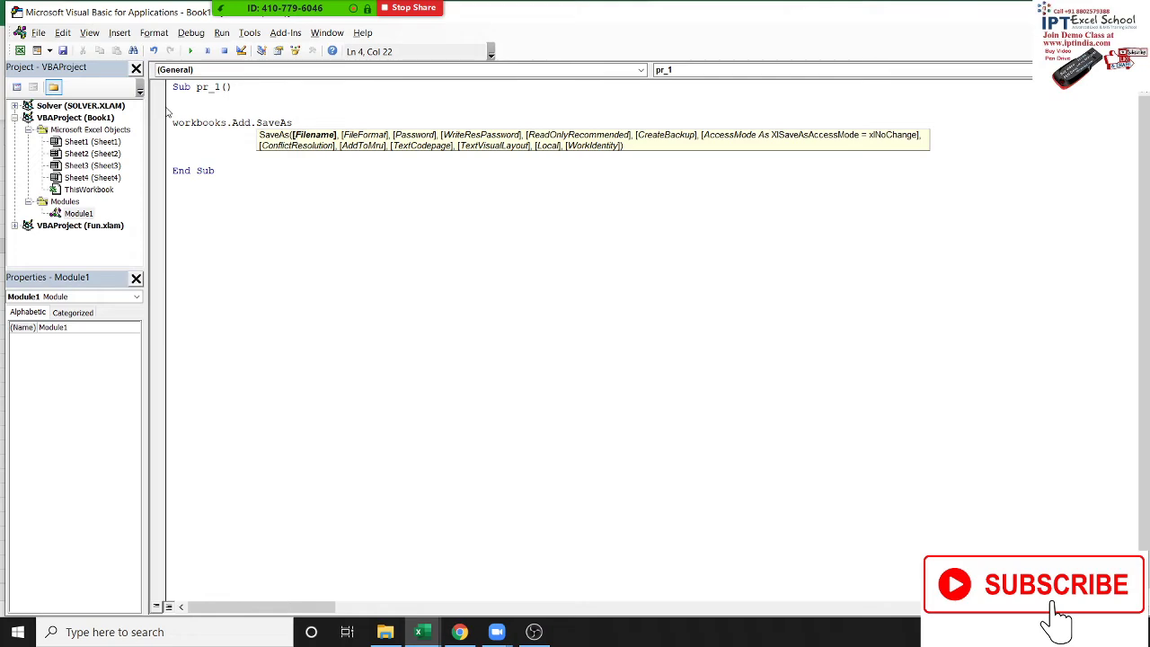
{"action": "key", "text": "alt+F11"}
{"action": "key", "text": "alt+Tab"}
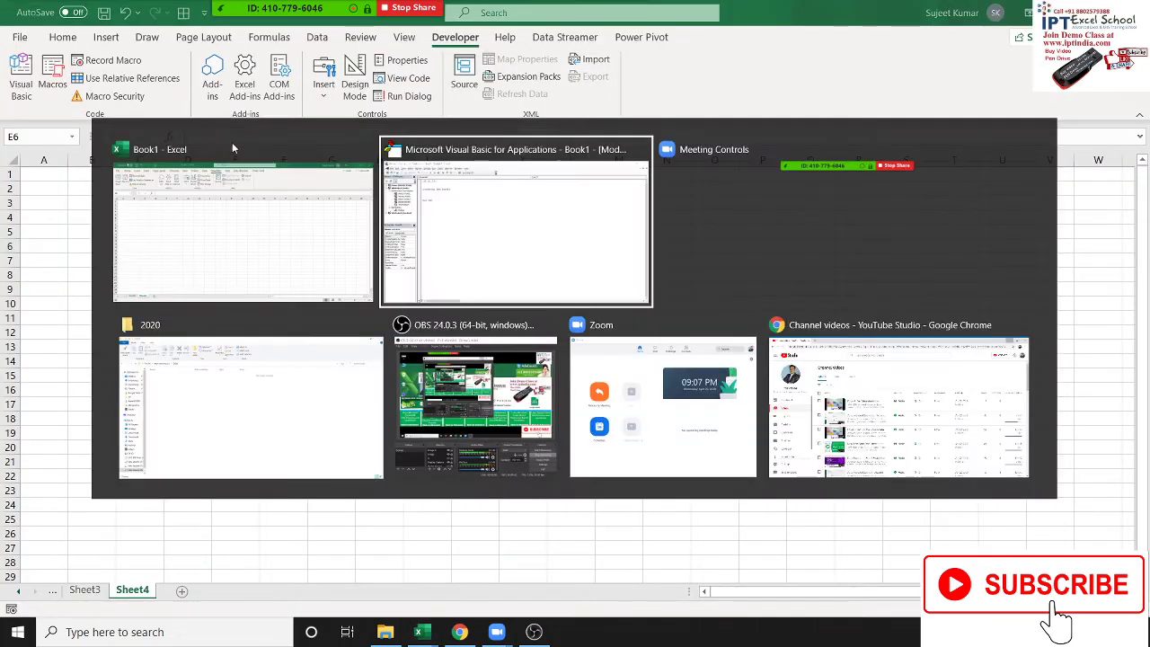
Step: Copy the path G:\2020 from the Explorer address bar and return to the VBA editor
{"action": "key", "text": "alt+Tab"}
{"action": "key", "text": "alt+Tab"}
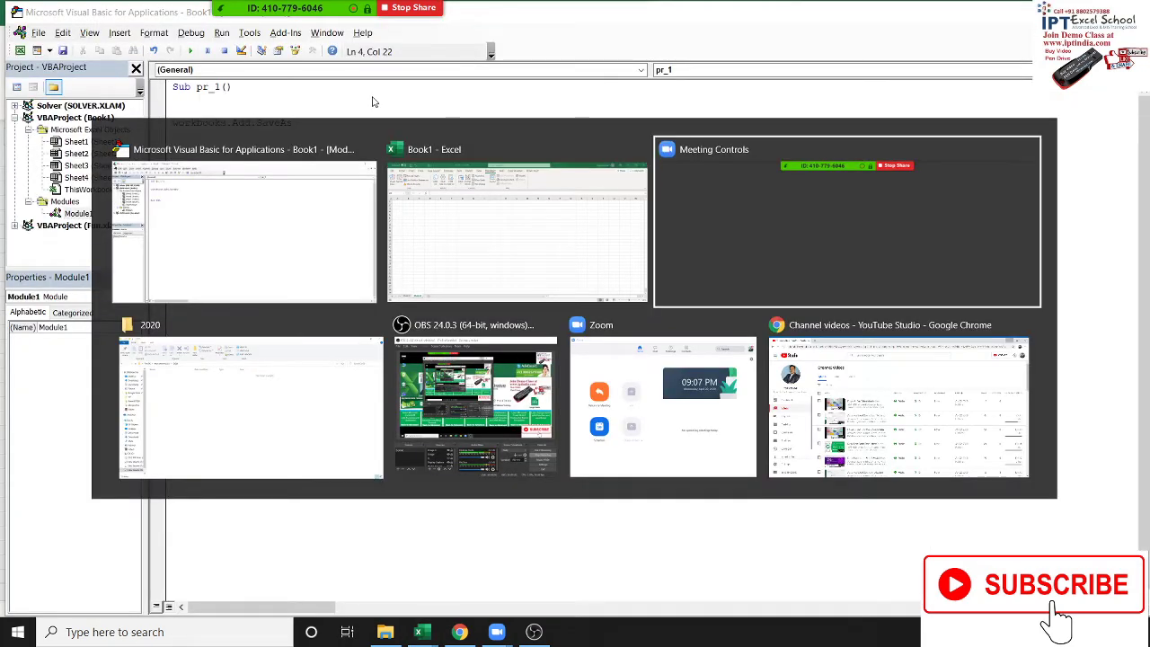
{"action": "key", "text": "alt+Tab"}
{"action": "left_click", "coordinate": [326, 117]}
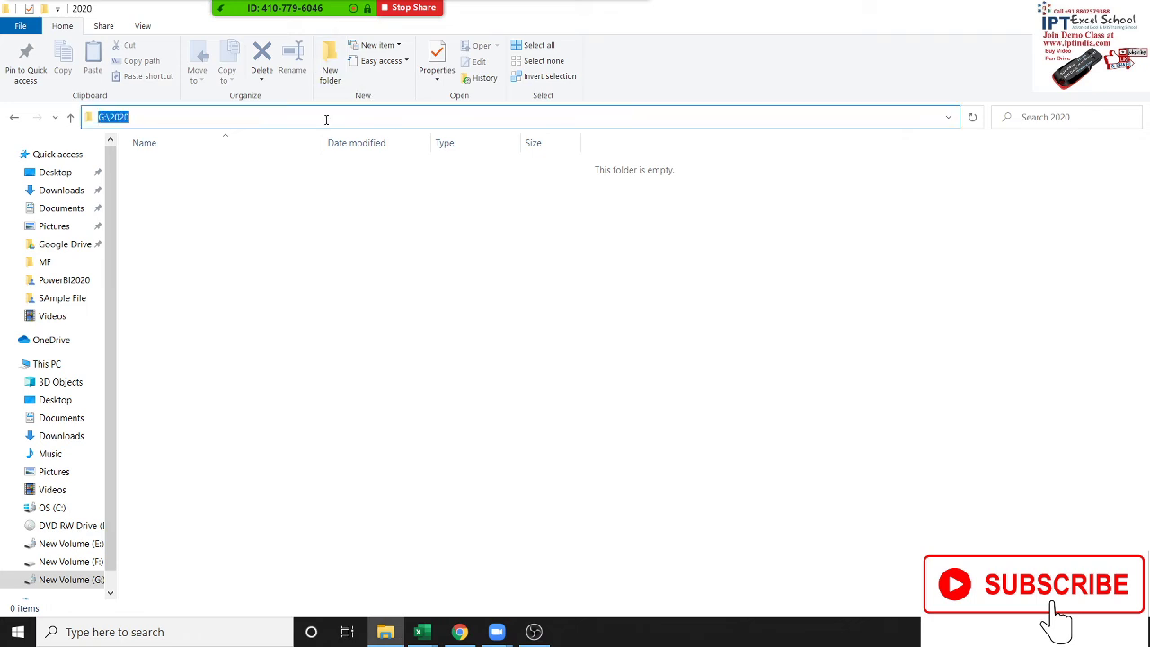
{"action": "left_click", "coordinate": [321, 179]}
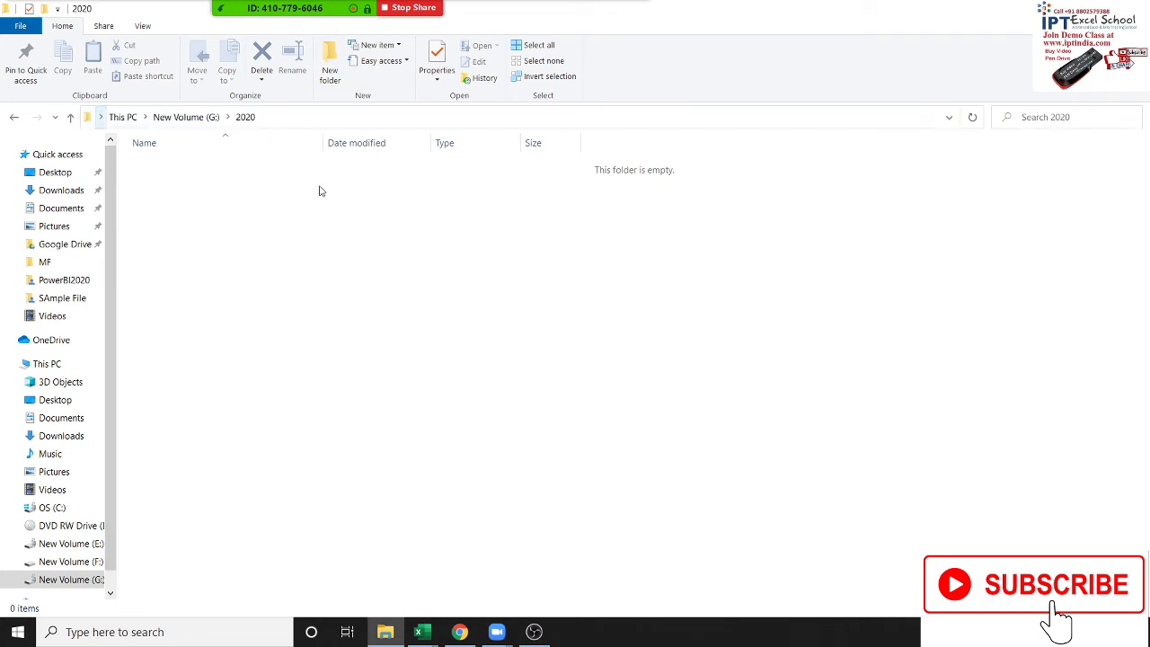
{"action": "key", "text": "alt+Tab"}
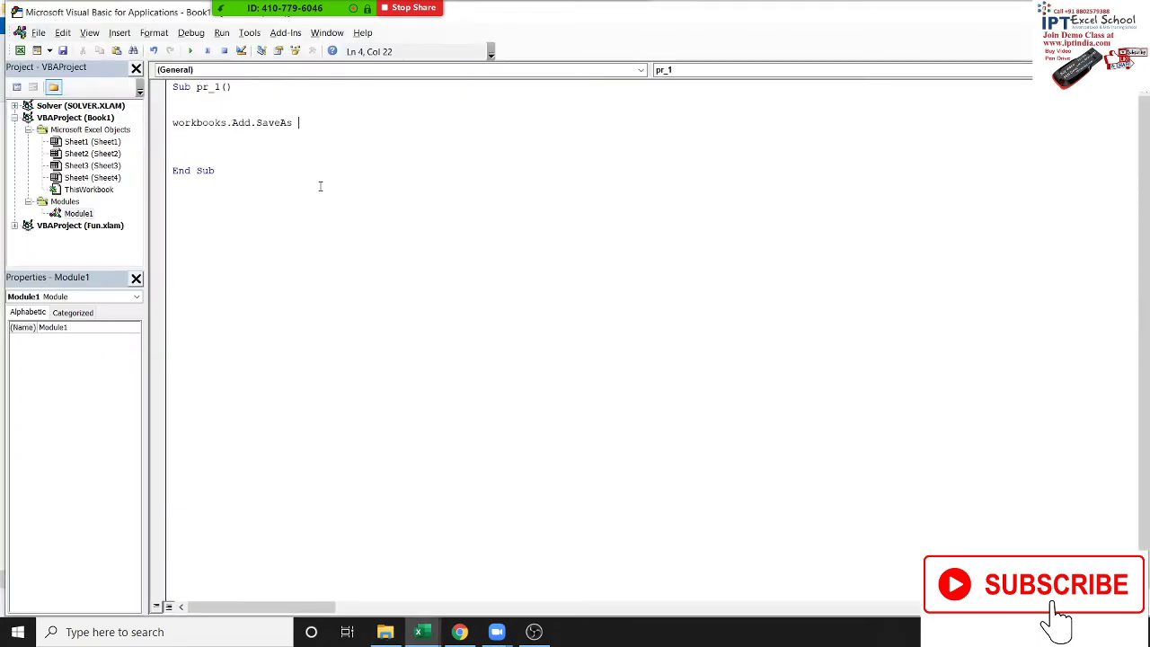
Step: Complete the line as Workbooks.Add.SaveAs "G:\2020\1.xlsx" and remove stray duplicate lines
{"action": "type", "text": "\""}
{"action": "type", "text": "G:\\2020"}
{"action": "key", "text": "BackSpace"}
{"action": "key", "text": "BackSpace"}
{"action": "key", "text": "Return"}
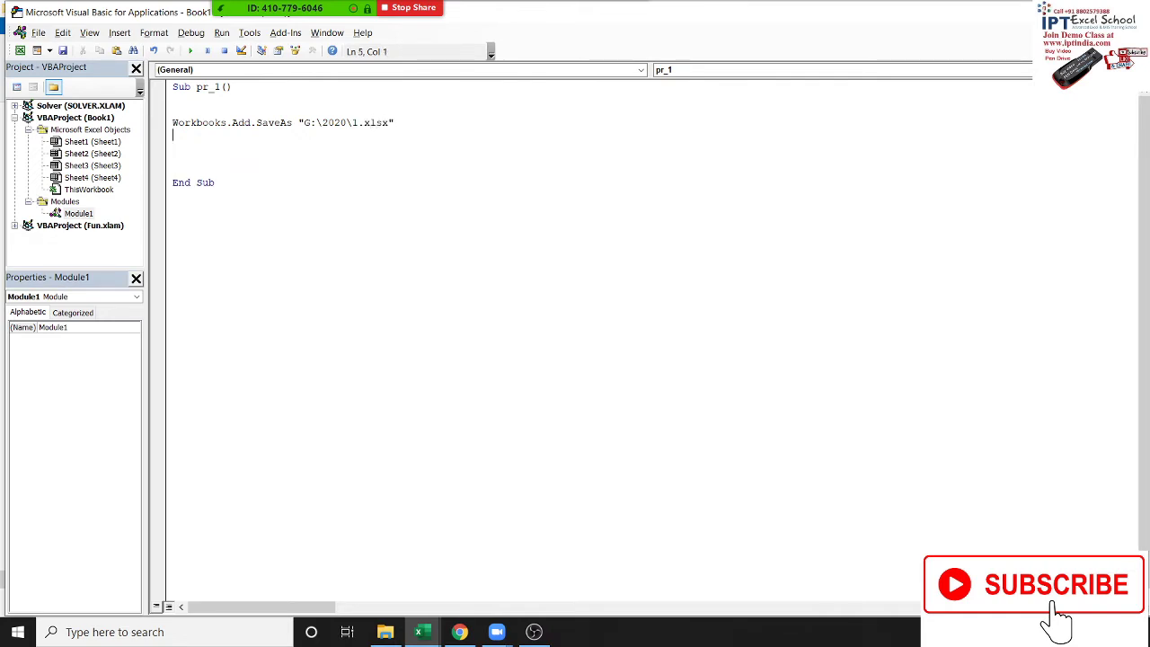
{"action": "key", "text": "shift+Down"}
{"action": "key", "text": "ctrl+v"}
{"action": "type", "text": "Workbooks.Add.SaveAs \"G:\\2020\\1.xlsx\""}
{"action": "key", "text": "ctrl+v"}
{"action": "key", "text": "ctrl+v"}
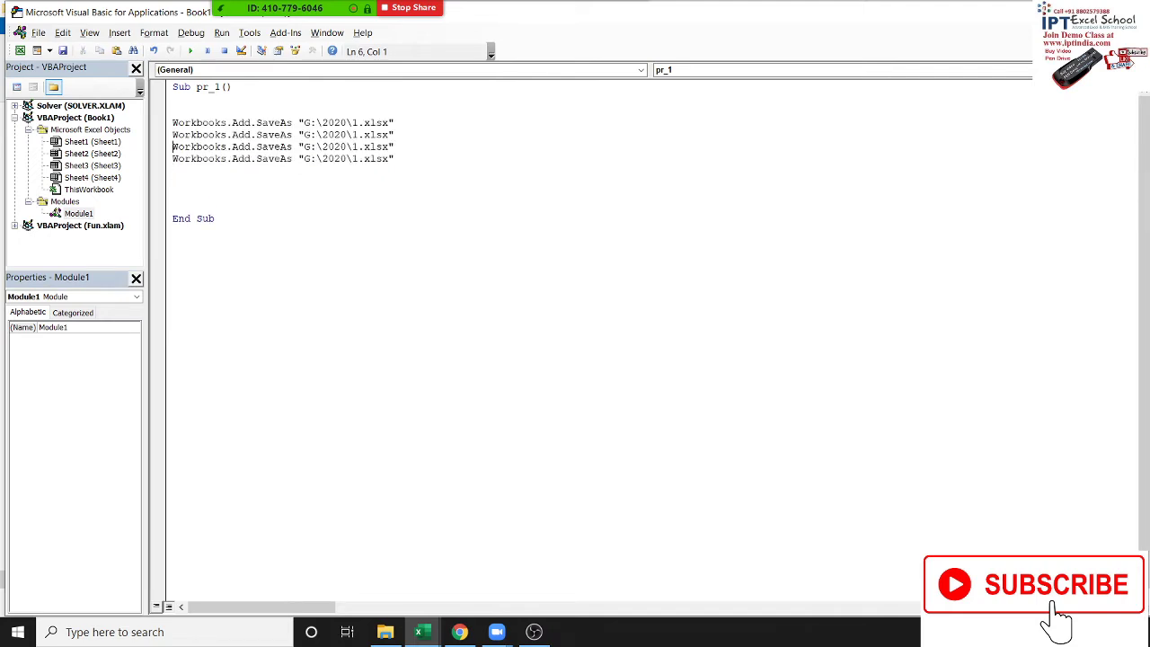
{"action": "key", "text": "Up"}
{"action": "key", "text": "Return"}
{"action": "key", "text": "Up"}
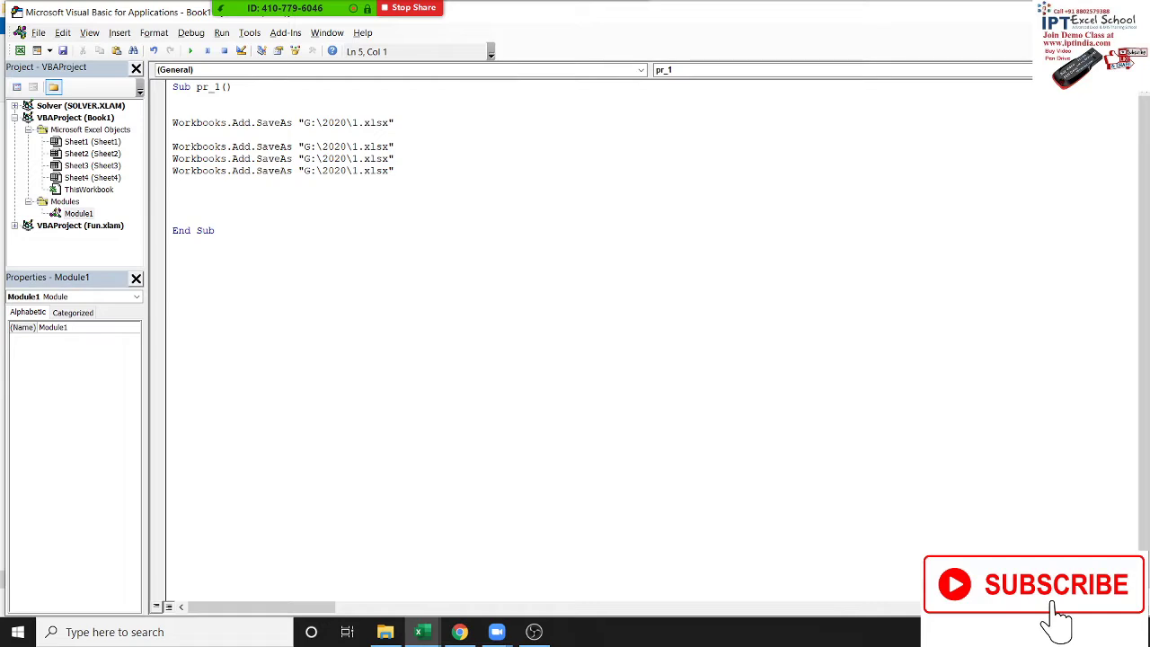
{"action": "key", "text": "Down"}
{"action": "key", "text": "shift+Down"}
{"action": "key", "text": "shift+Down"}
{"action": "key", "text": "shift+Down"}
{"action": "key", "text": "Delete"}
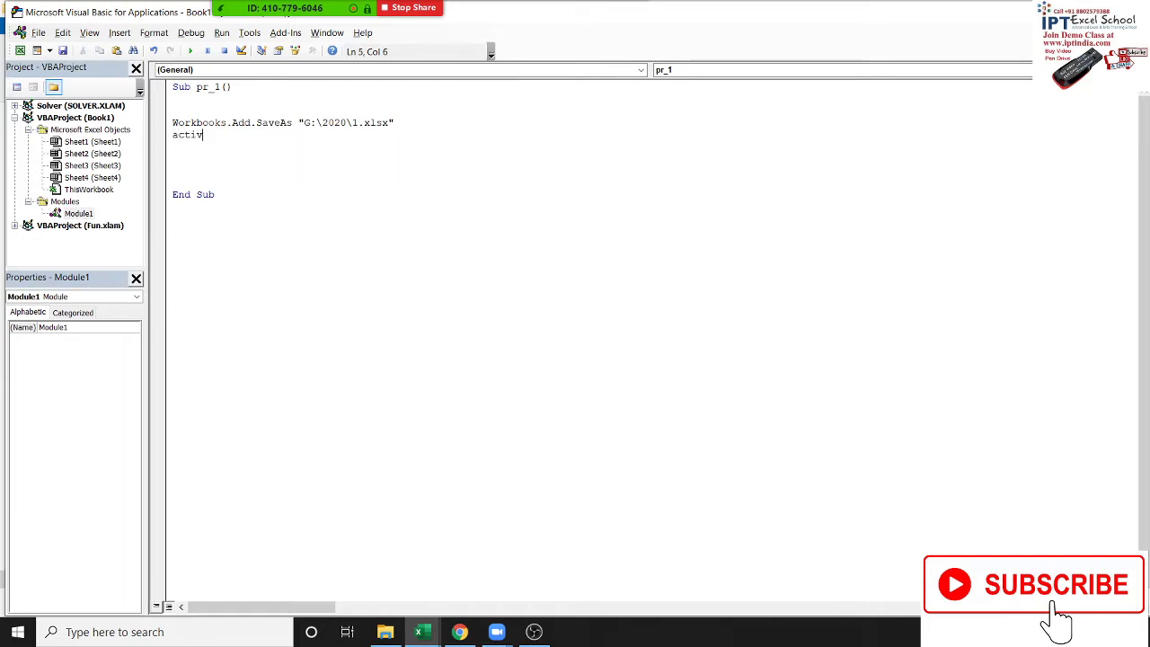
Step: Add the line ActiveWorkbook.Close True below the SaveAs line
{"action": "type", "text": "ewor"}
{"action": "type", "text": "l"}
{"action": "key", "text": "BackSpace"}
{"action": "type", "text": ".cl "}
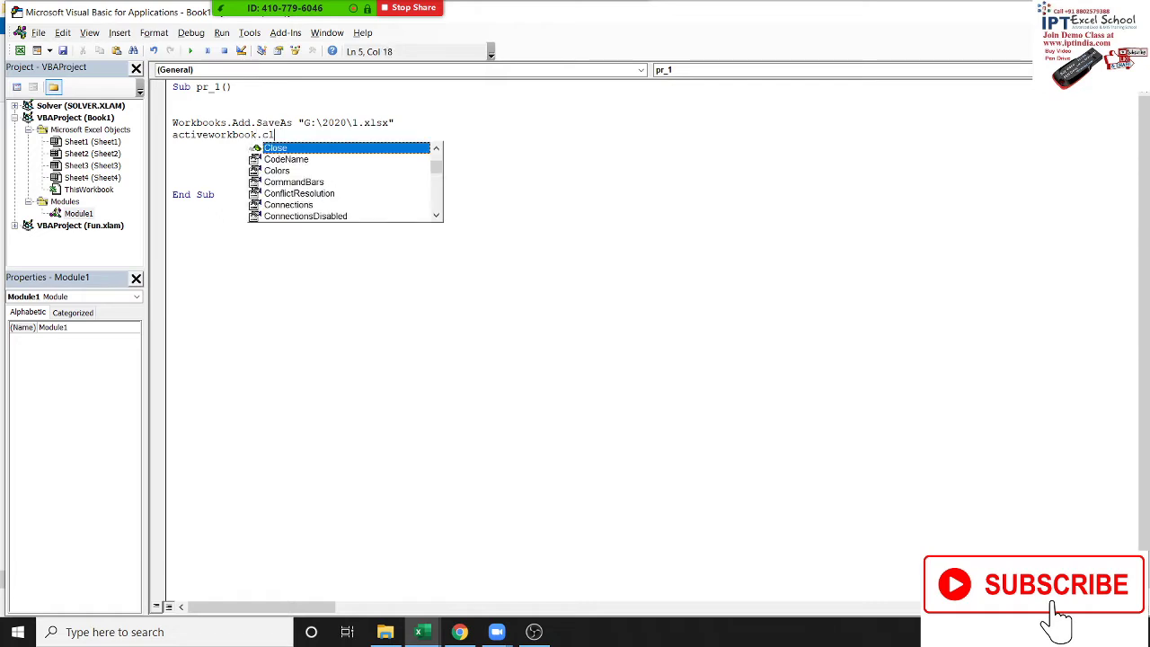
{"action": "type", "text": "t"}
{"action": "type", "text": "e tru"}
{"action": "key", "text": "Return"}
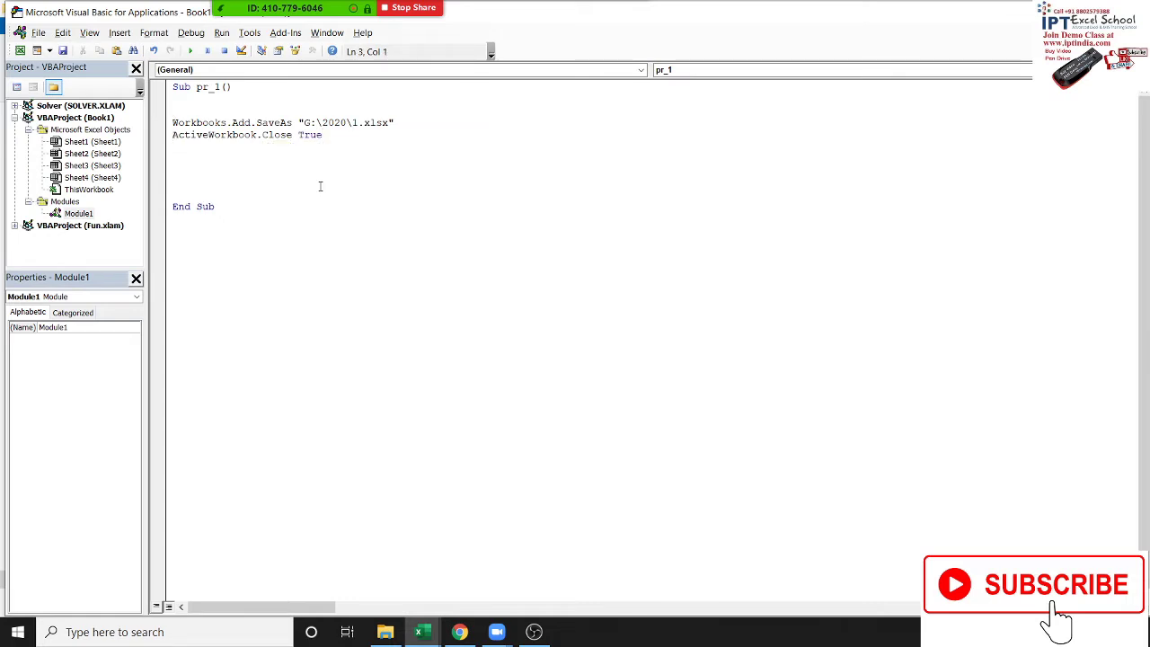
Step: Paste two copies of the save-and-close lines, renaming them to 2.xlsx and 3.xlsx
{"action": "key", "text": "shift+Down"}
{"action": "key", "text": "shift+Down"}
{"action": "key", "text": "ctrl+c"}
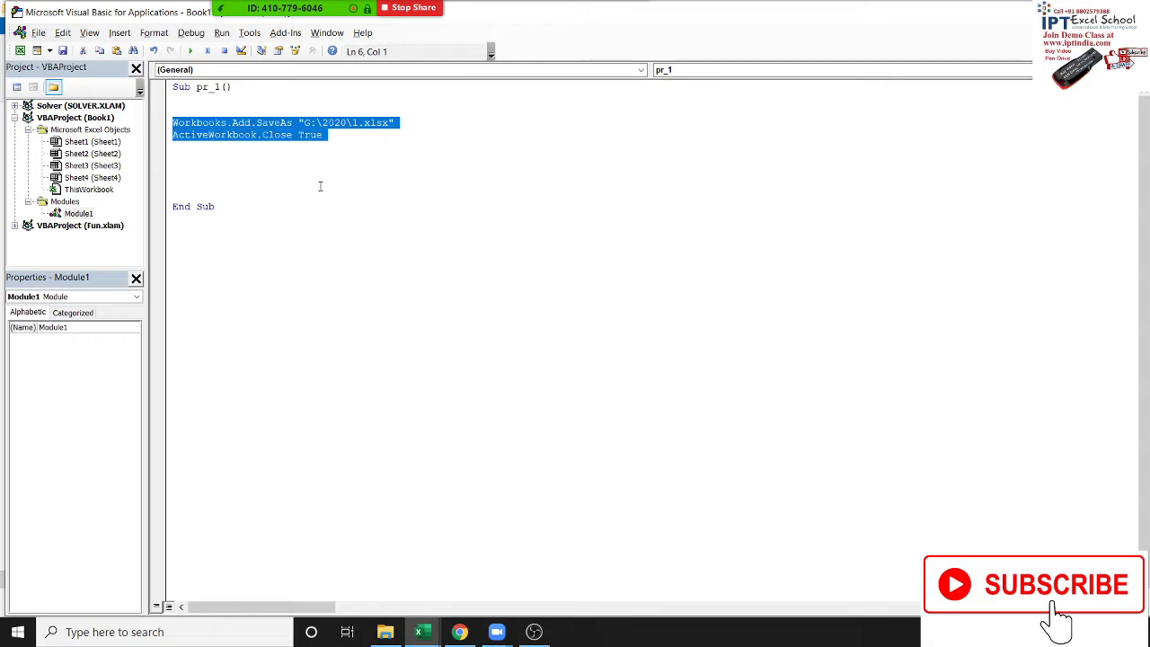
{"action": "key", "text": "Right"}
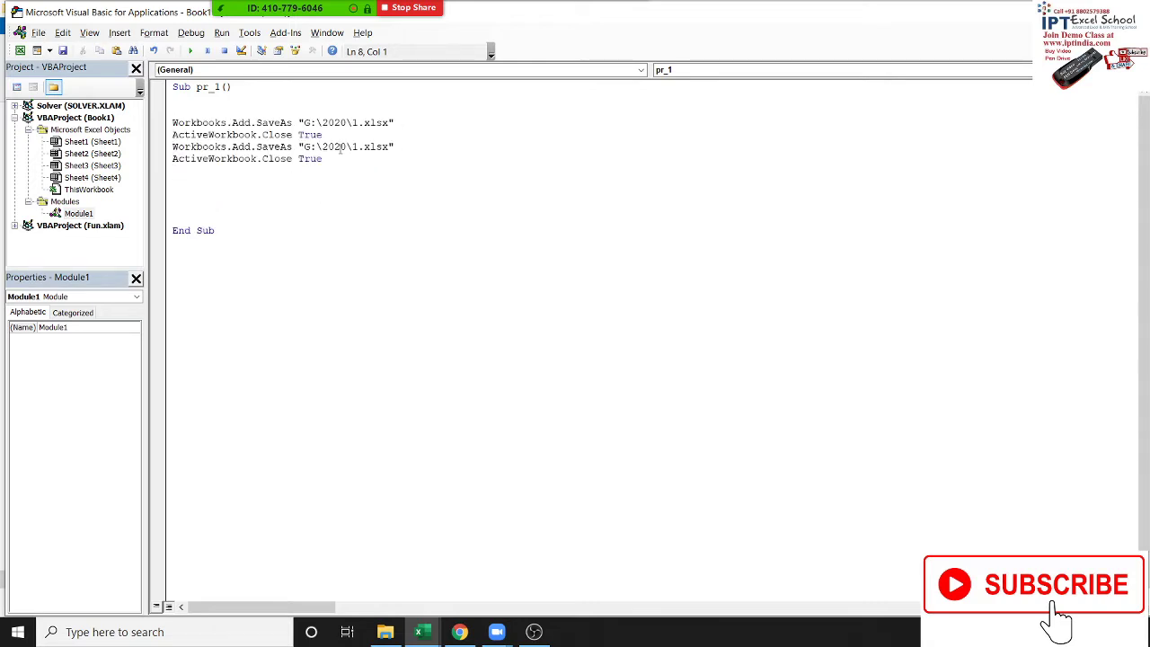
{"action": "left_click", "coordinate": [359, 146]}
{"action": "key", "text": "BackSpace"}
{"action": "type", "text": "2"}
{"action": "key", "text": "Down"}
{"action": "key", "text": "Down"}
{"action": "key", "text": "ctrl+v"}
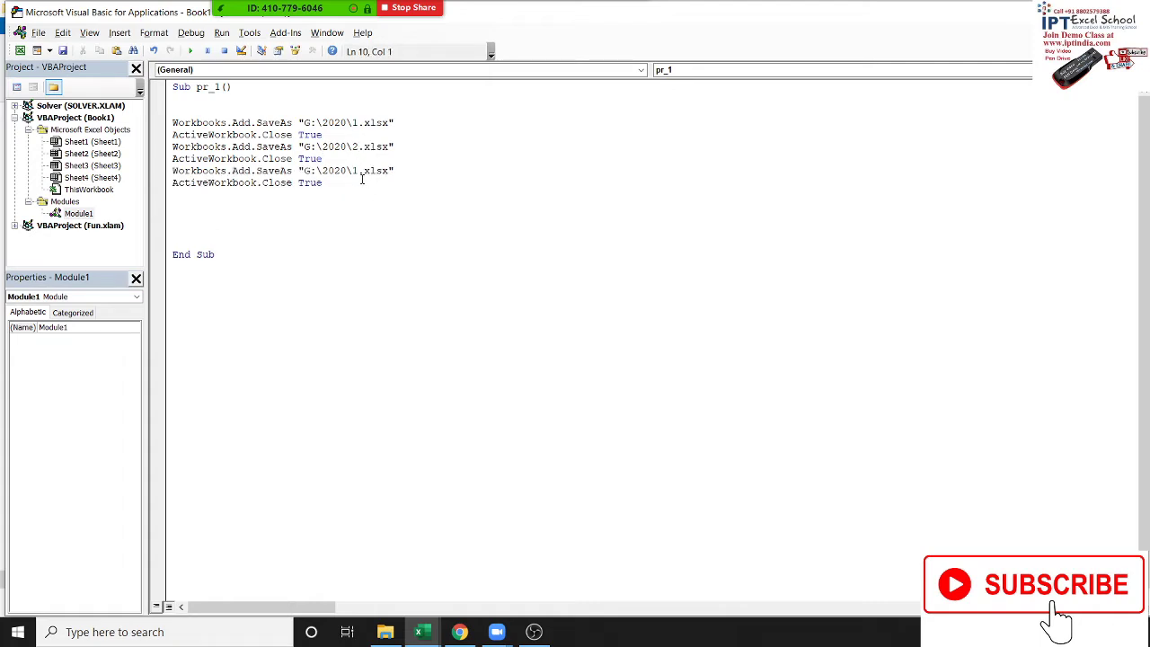
{"action": "left_click", "coordinate": [360, 170]}
{"action": "key", "text": "BackSpace"}
{"action": "type", "text": "3"}
Step: Delete the 2.xlsx and 3.xlsx copies, keeping only the 1.xlsx pair
{"action": "left_click_drag", "start_coordinate": [174, 119], "coordinate": [338, 135]}
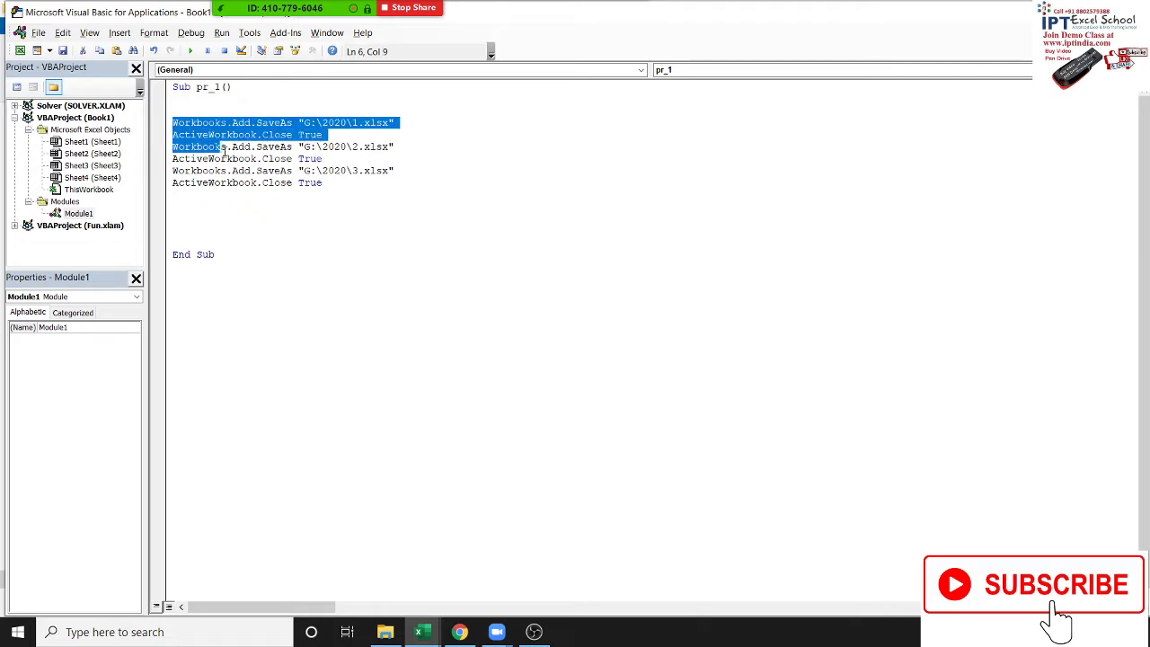
{"action": "left_click", "coordinate": [171, 148]}
{"action": "left_click_drag", "start_coordinate": [173, 147], "coordinate": [206, 189]}
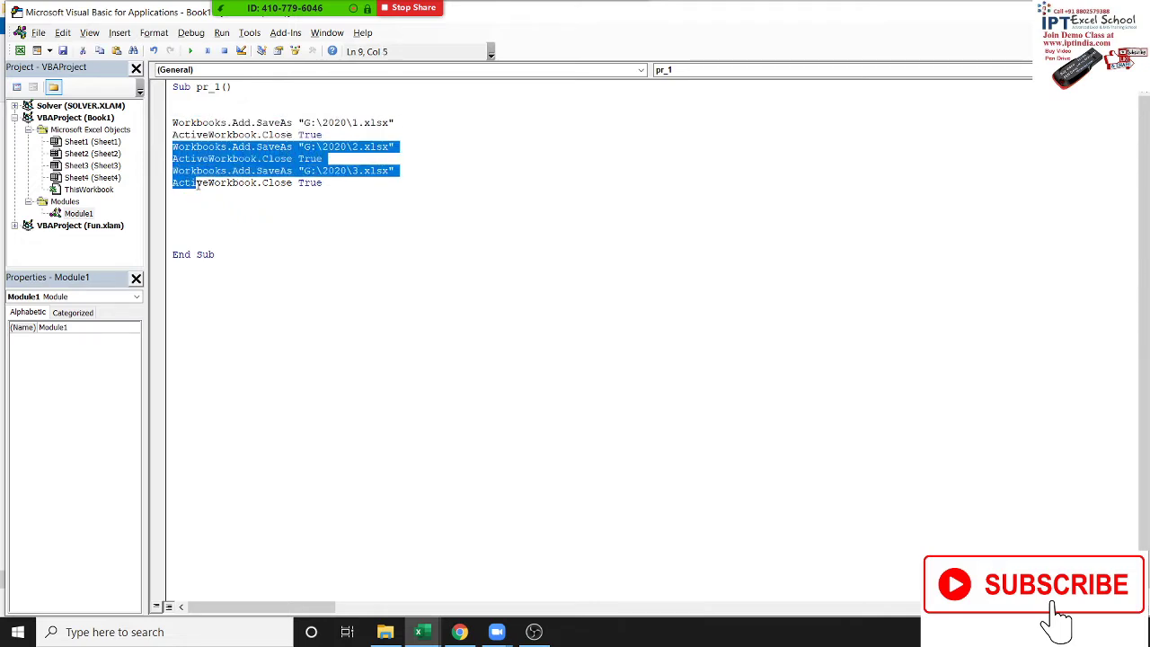
{"action": "key", "text": "Delete"}
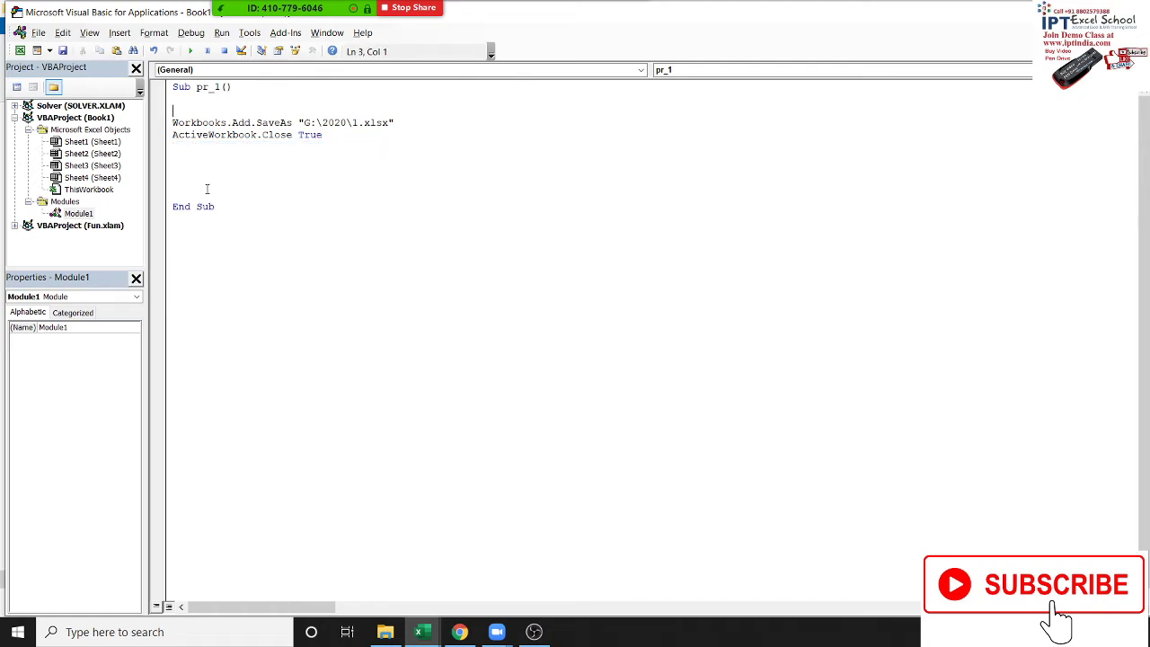
Step: Surround the save-and-close lines with For i = 1 To 12 and Next i
{"action": "key", "text": "Return"}
{"action": "key", "text": "Up"}
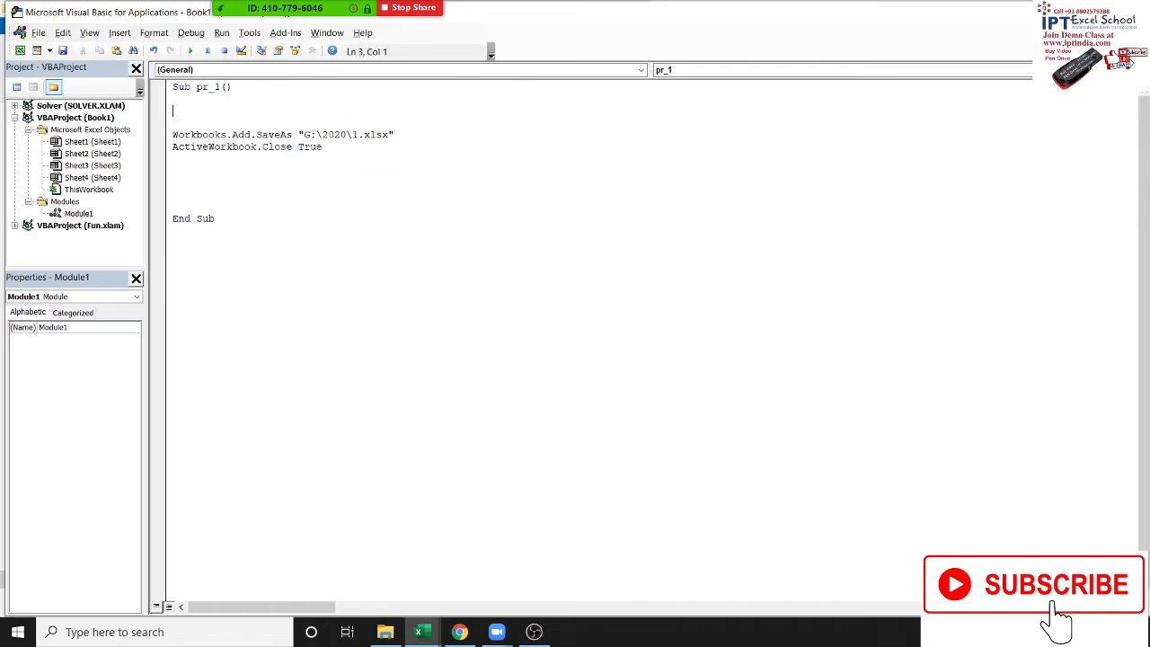
{"action": "type", "text": "for"}
{"action": "type", "text": "i "}
{"action": "type", "text": "= "}
{"action": "type", "text": "1 "}
{"action": "type", "text": "to"}
{"action": "type", "text": "12"}
{"action": "type", "text": "ne"}
{"action": "type", "text": "xt i"}
Step: Declare a new empty Sub rr() below End Sub
{"action": "left_click", "coordinate": [241, 238]}
{"action": "type", "text": "s"}
{"action": "type", "text": "ub"}
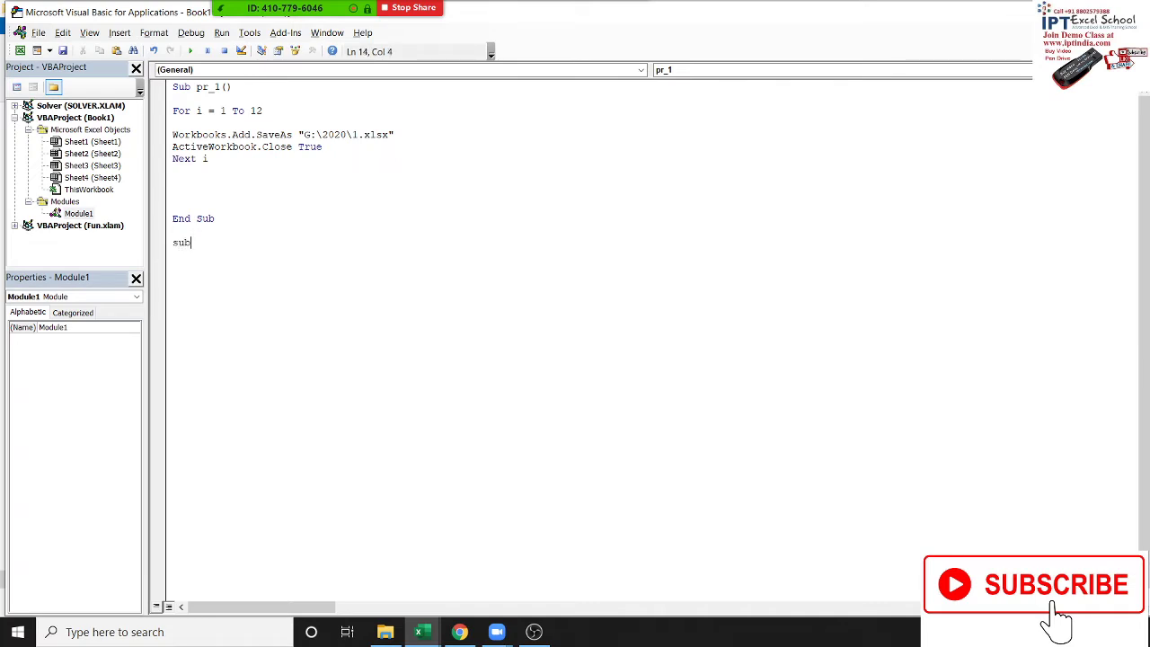
{"action": "type", "text": " rr(("}
{"action": "key", "text": "BackSpace"}
{"action": "key", "text": "Return"}
Step: Write a For i = 1 To 5 loop in Sub rr with MsgBox i and Next i
{"action": "key", "text": "Return"}
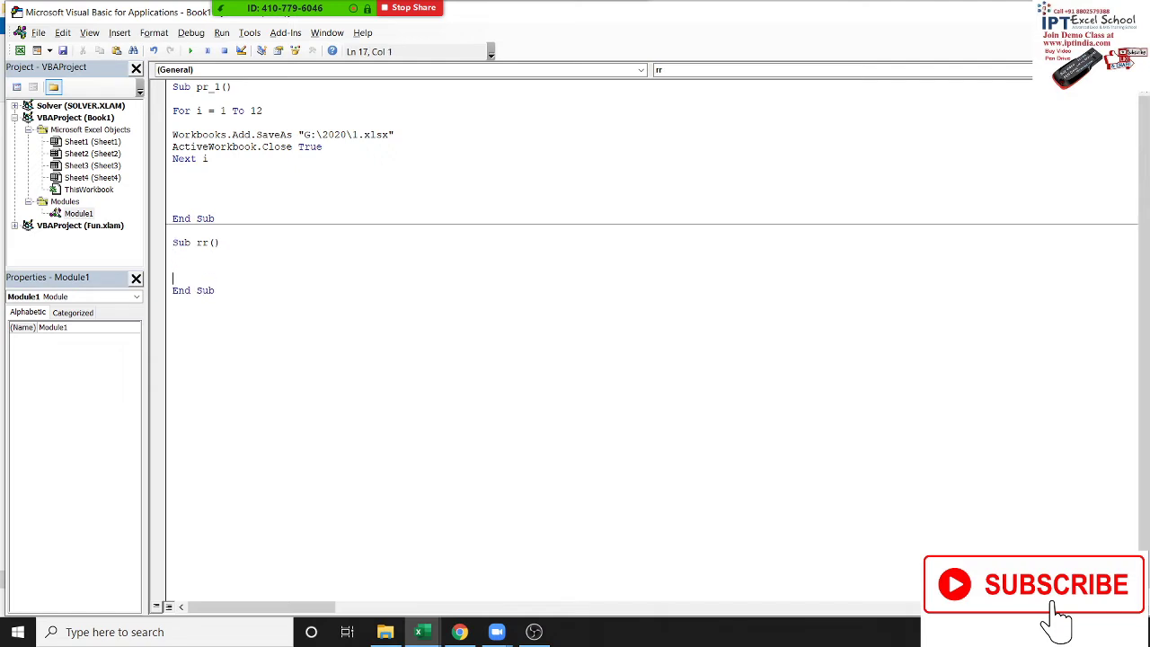
{"action": "type", "text": "fo"}
{"action": "type", "text": "ri"}
{"action": "type", "text": " =1 to"}
{"action": "type", "text": "12"}
{"action": "key", "text": "Return"}
{"action": "key", "text": "Return"}
{"action": "key", "text": "Return"}
{"action": "key", "text": "BackSpace"}
{"action": "key", "text": "BackSpace"}
{"action": "key", "text": "BackSpace"}
{"action": "key", "text": "BackSpace"}
{"action": "key", "text": "BackSpace"}
{"action": "type", "text": "5"}
{"action": "key", "text": "Return"}
{"action": "key", "text": "Return"}
{"action": "key", "text": "Return"}
{"action": "type", "text": "next i"}
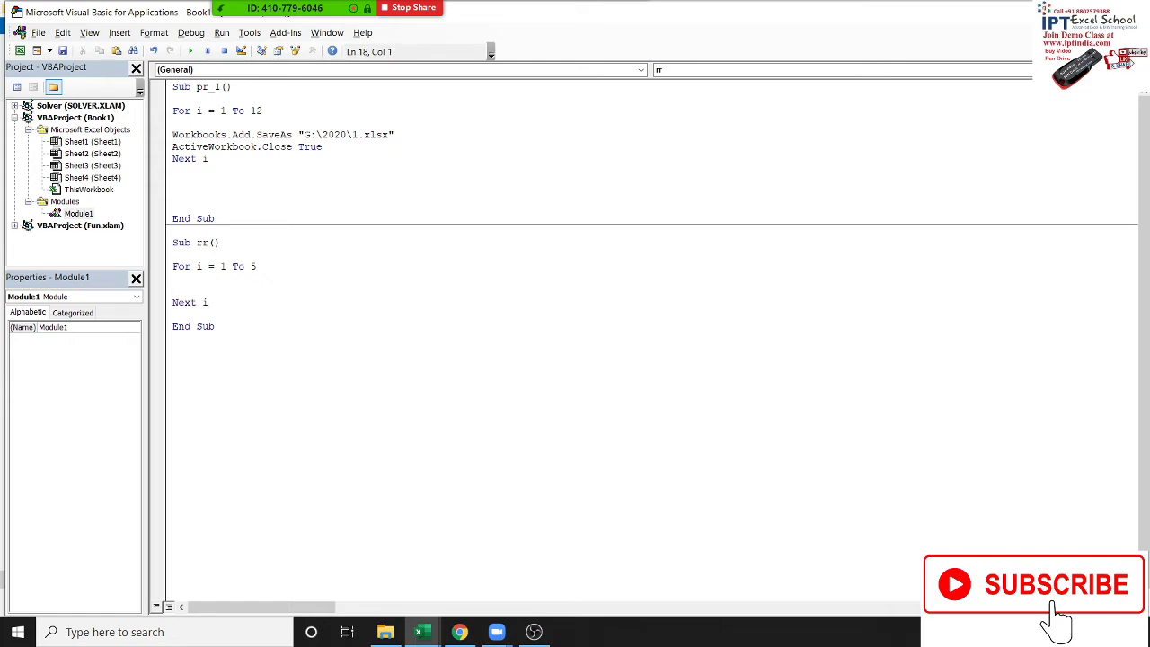
{"action": "type", "text": "msgb"}
{"action": "type", "text": "ox "}
{"action": "type", "text": "i"}
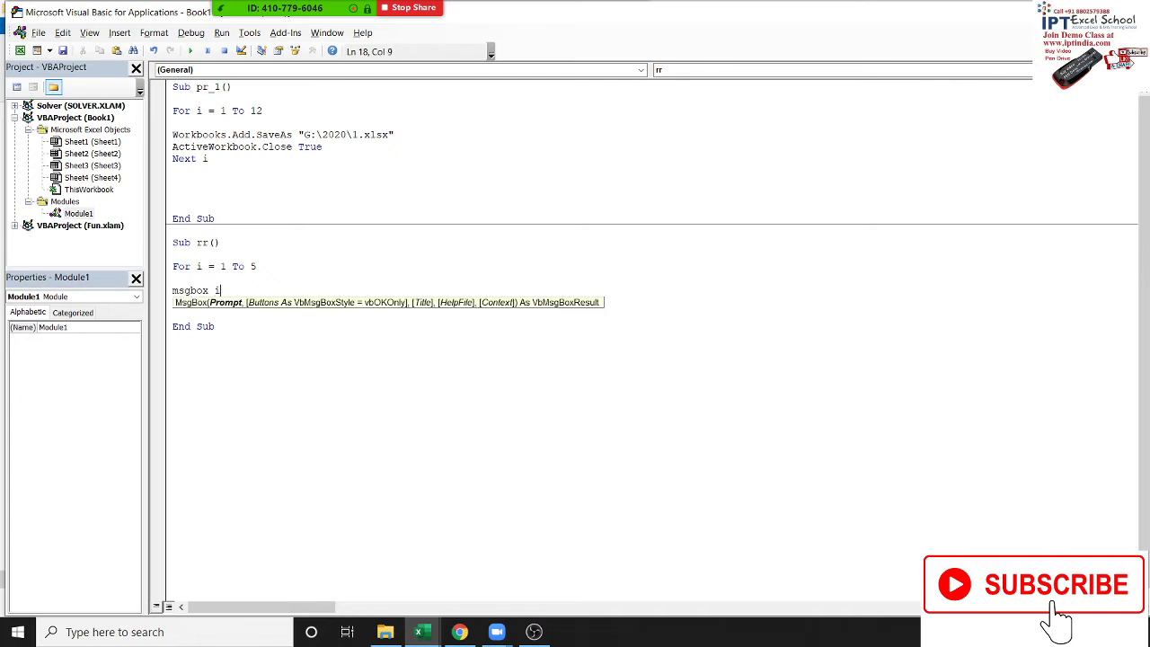
{"action": "left_click", "coordinate": [241, 276]}
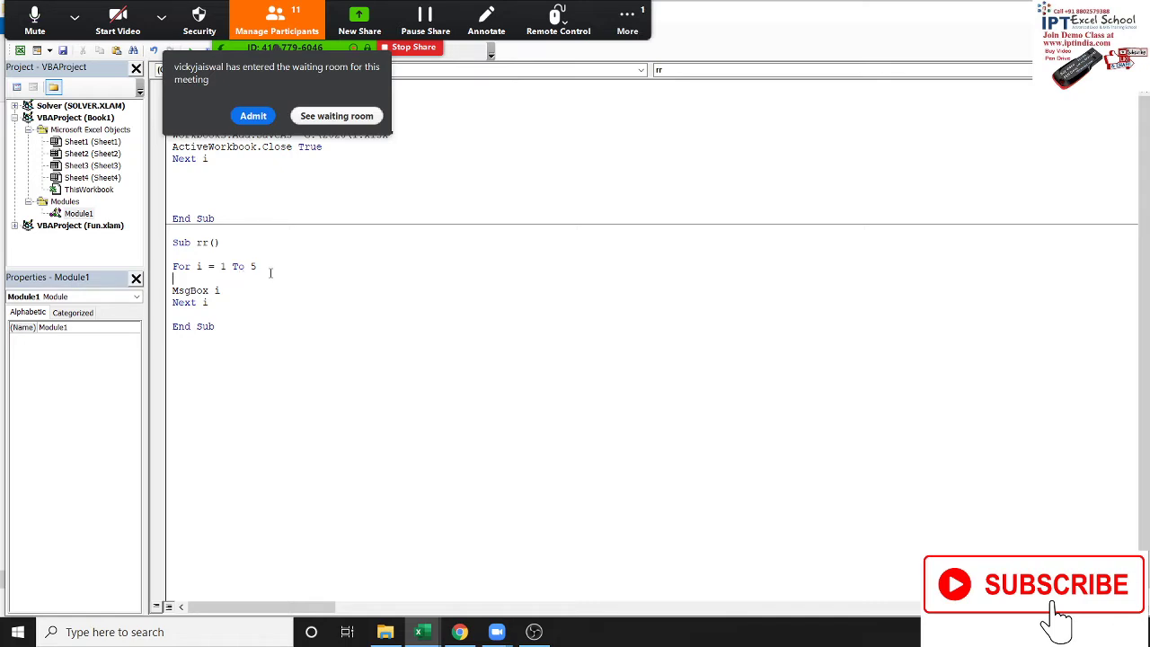
{"action": "left_click", "coordinate": [237, 315]}
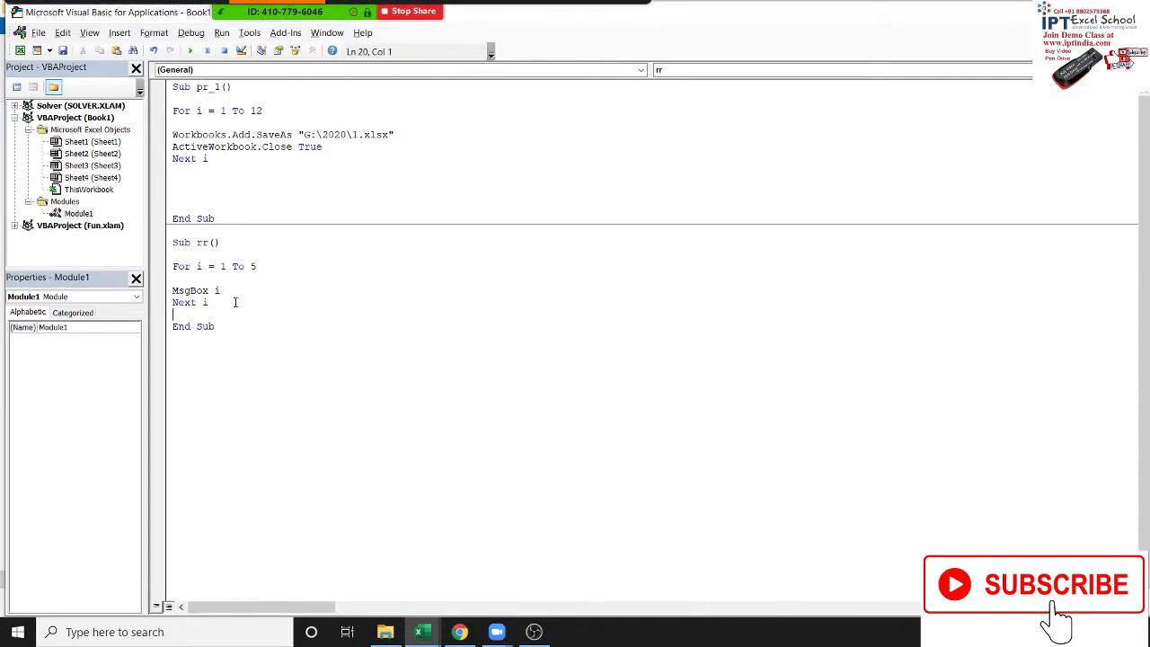
{"action": "left_click", "coordinate": [221, 267]}
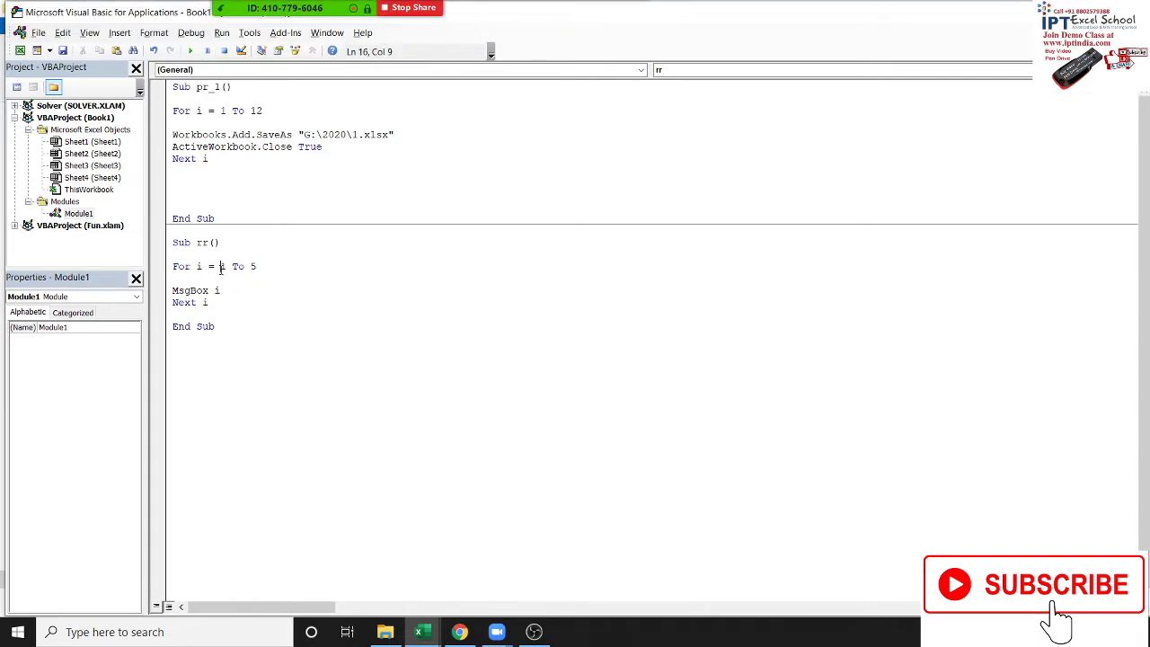
Step: Run Sub rr and dismiss each message box as it counts from 1 to 5
{"action": "left_click", "coordinate": [189, 51]}
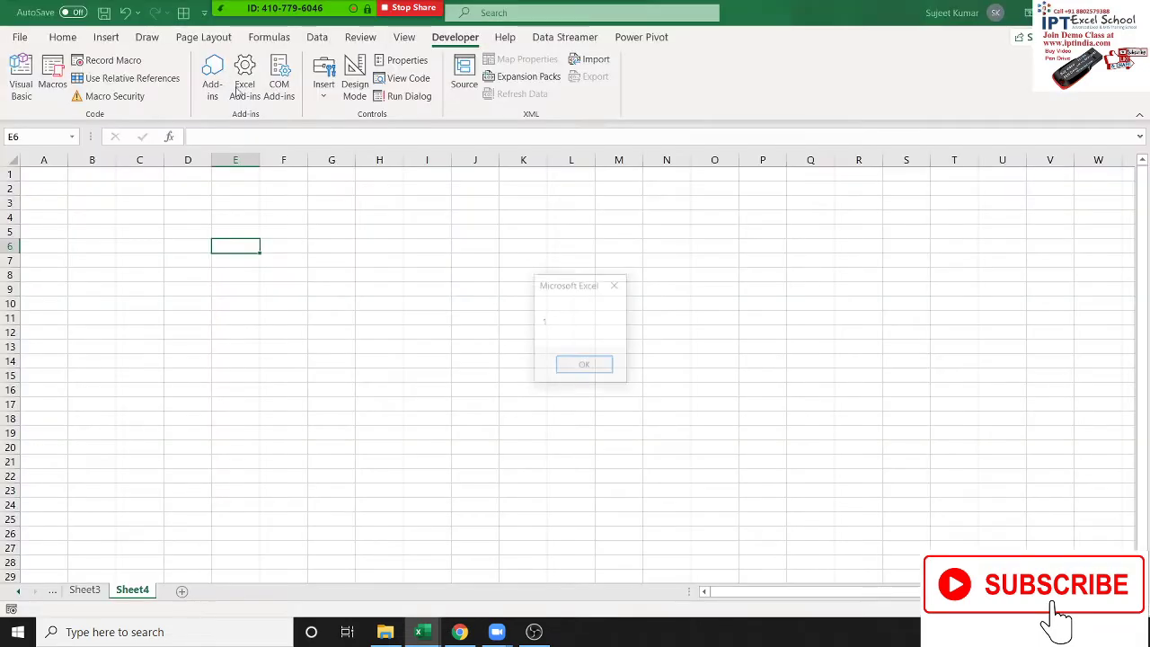
{"action": "left_click", "coordinate": [566, 373]}
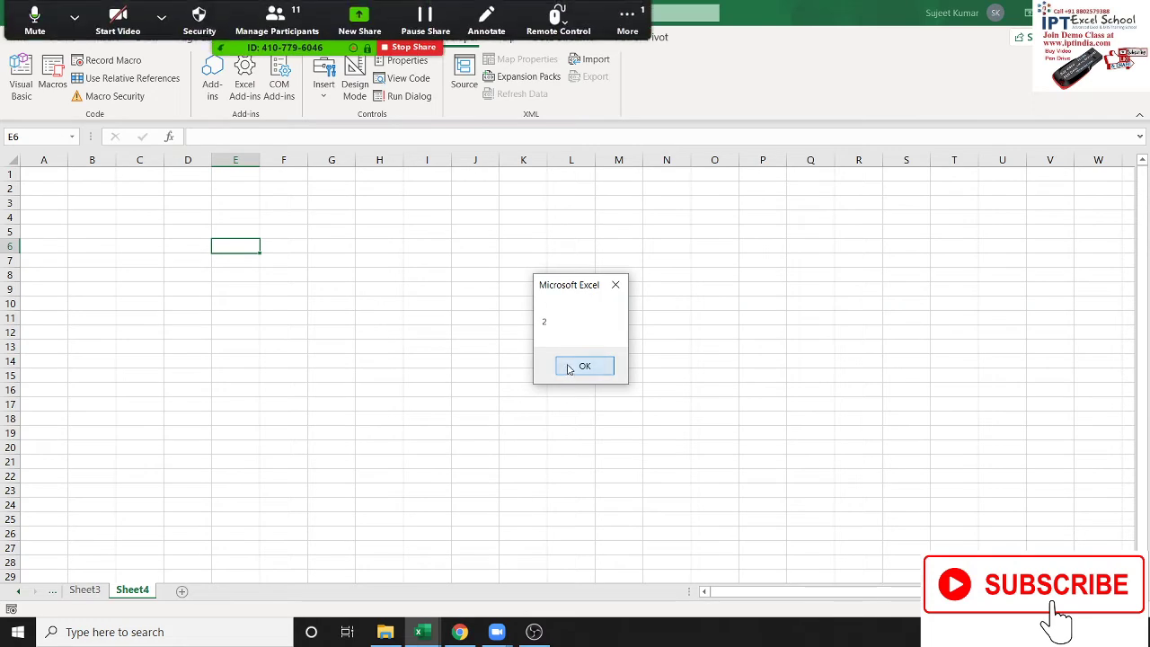
{"action": "left_click", "coordinate": [569, 368]}
{"action": "left_click", "coordinate": [569, 368]}
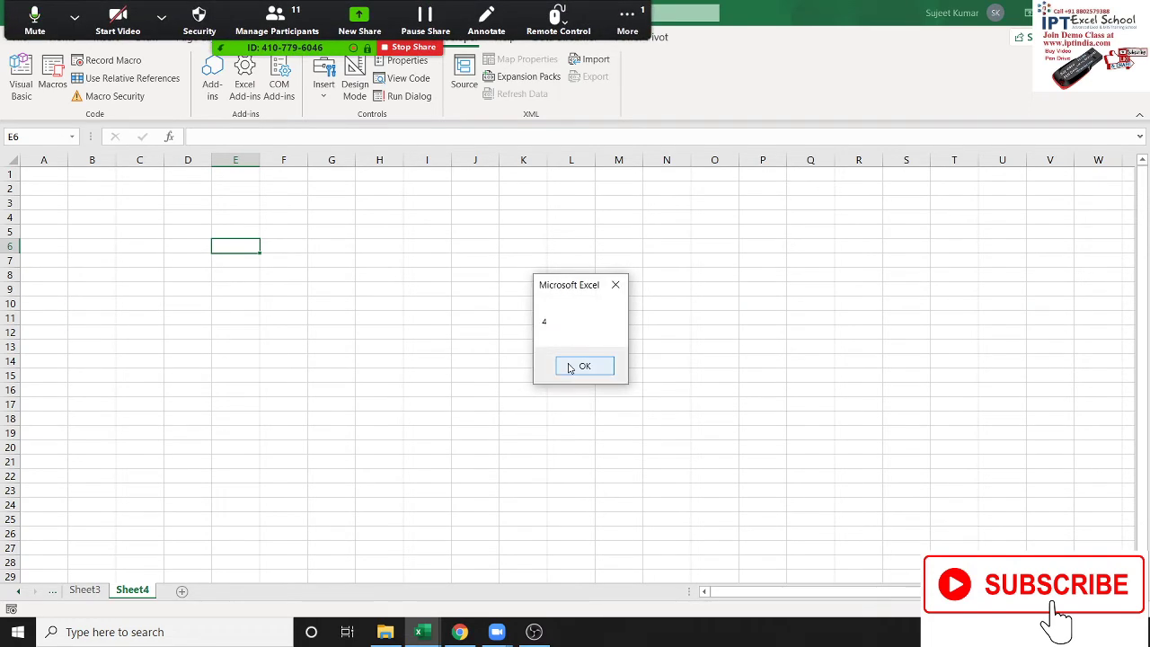
{"action": "left_click", "coordinate": [568, 367]}
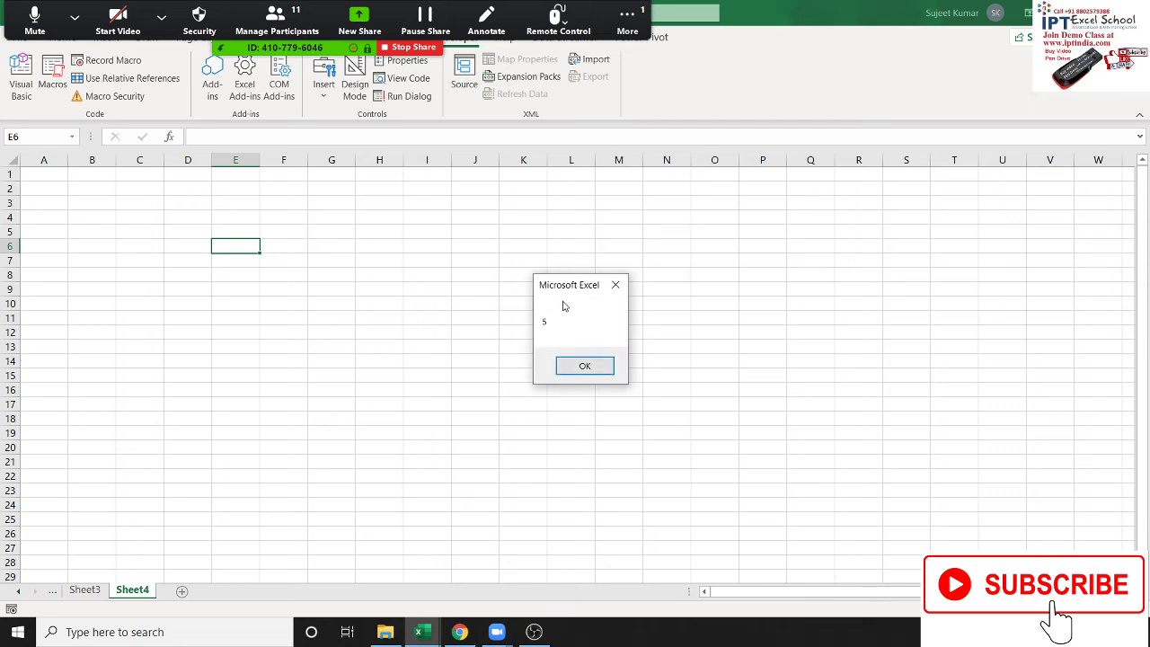
{"action": "left_click", "coordinate": [575, 368]}
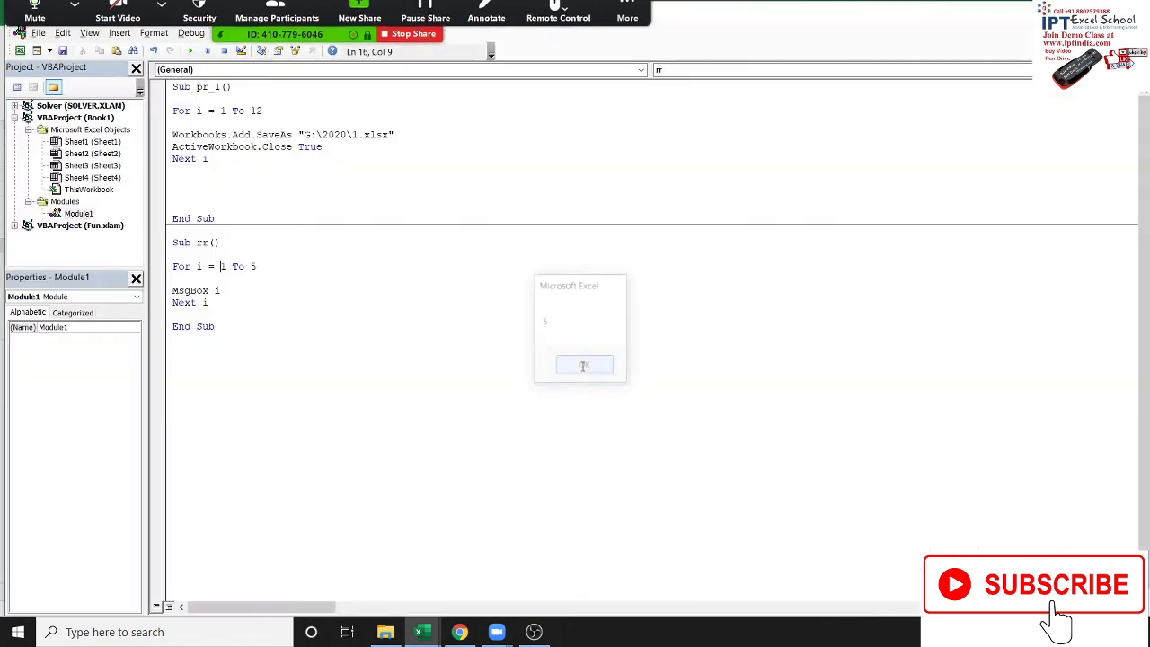
{"action": "left_click", "coordinate": [175, 304]}
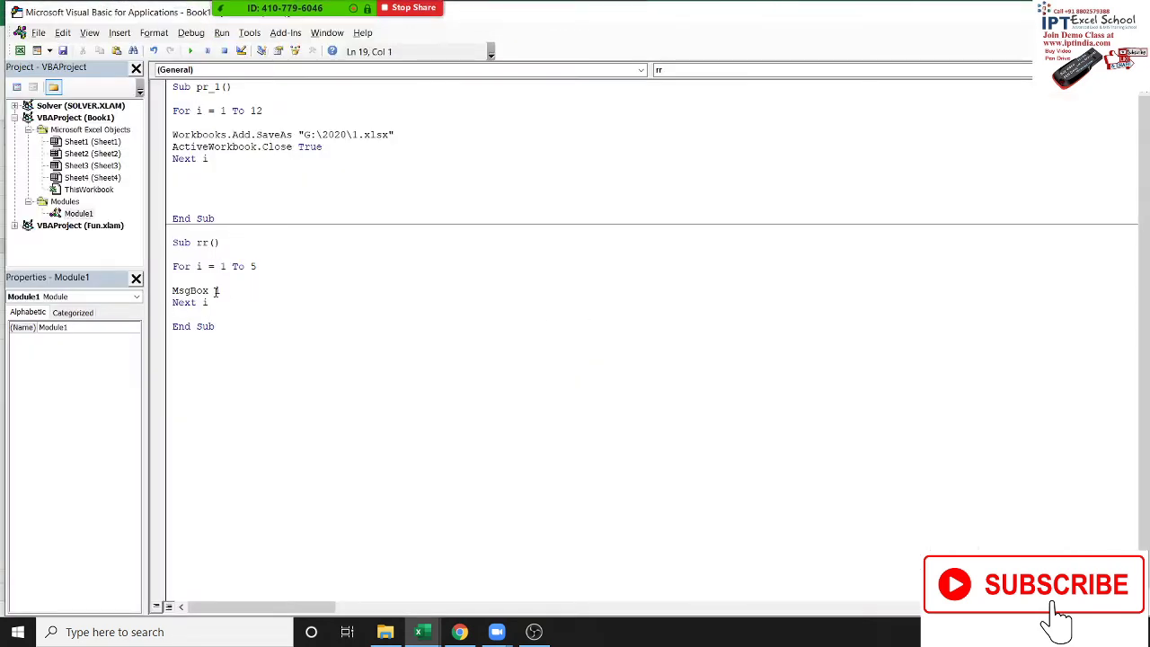
{"action": "double_click", "coordinate": [216, 290]}
Step: Run rr a second time, closing every counter message box
{"action": "left_click", "coordinate": [190, 51]}
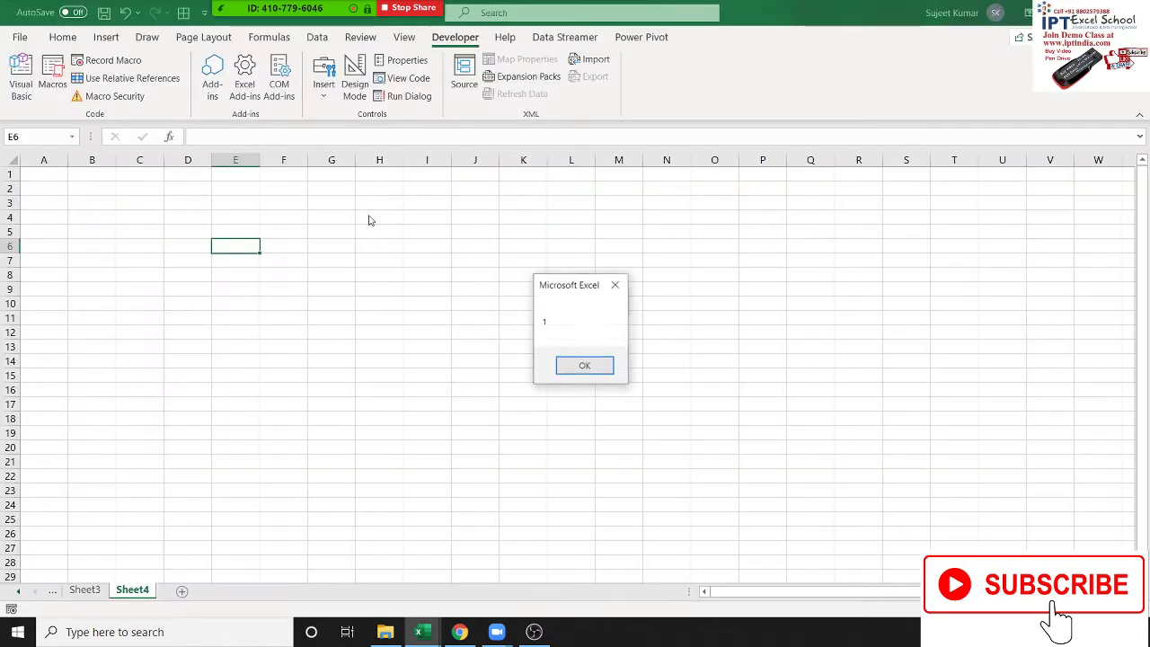
{"action": "left_click", "coordinate": [584, 369]}
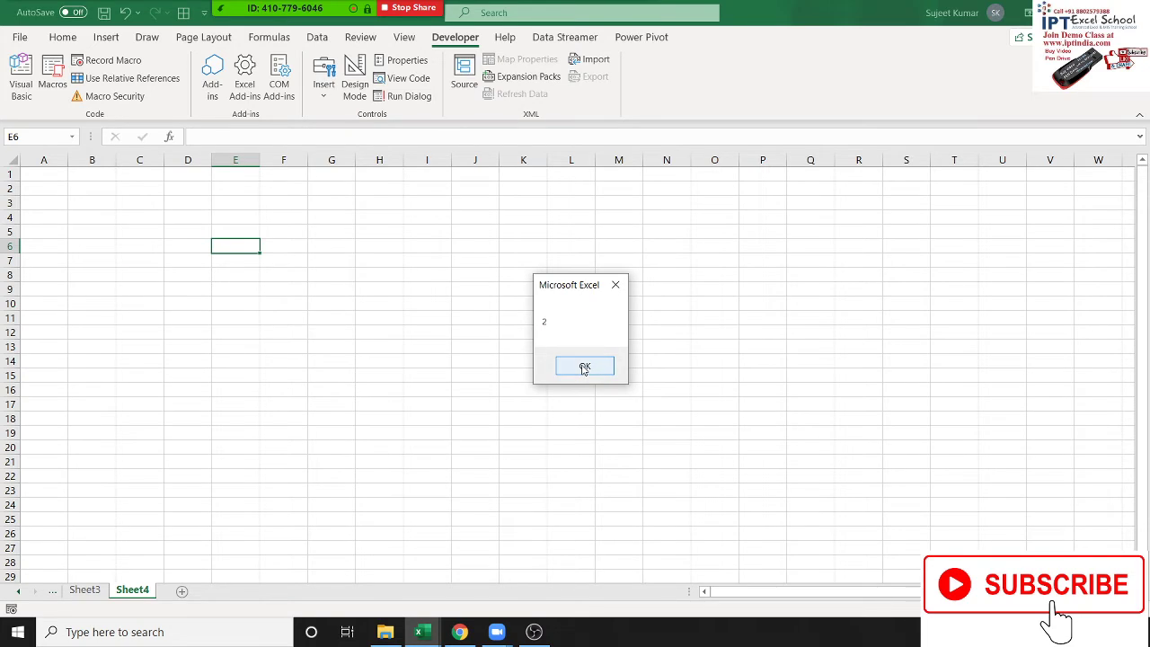
{"action": "left_click", "coordinate": [585, 368]}
{"action": "left_click", "coordinate": [584, 369]}
{"action": "left_click", "coordinate": [584, 368]}
{"action": "left_click", "coordinate": [584, 368]}
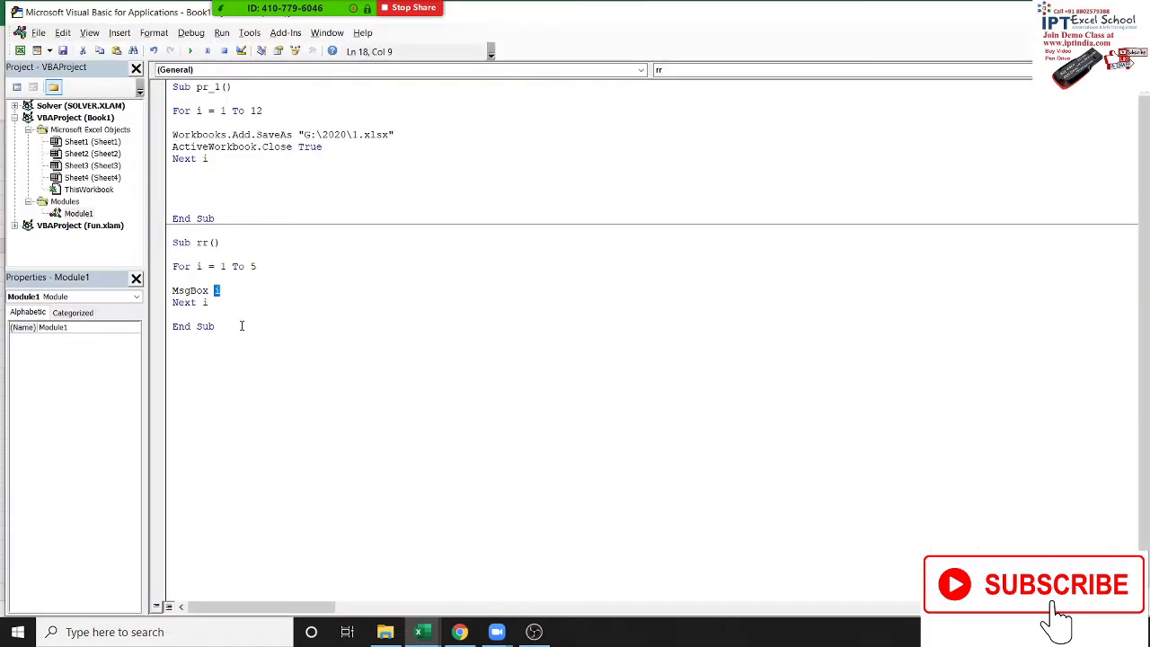
Step: Select rr's loop, then set and remove a breakpoint on pr_1's save line
{"action": "left_click_drag", "start_coordinate": [223, 308], "coordinate": [172, 266]}
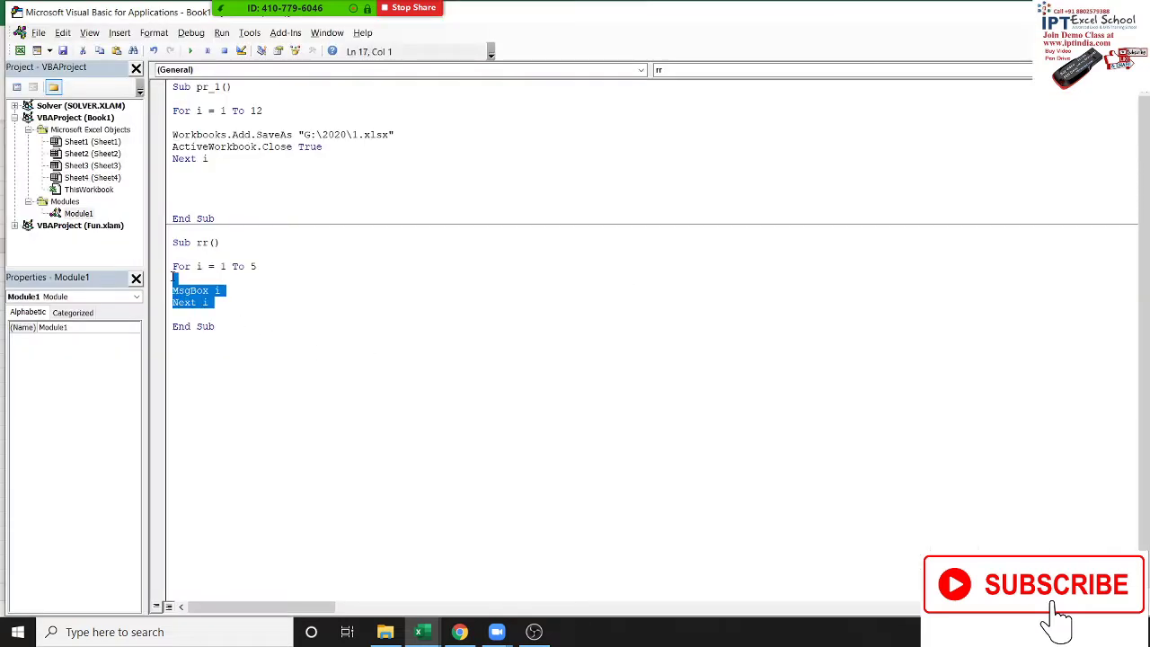
{"action": "left_click", "coordinate": [253, 307]}
{"action": "left_click", "coordinate": [163, 136]}
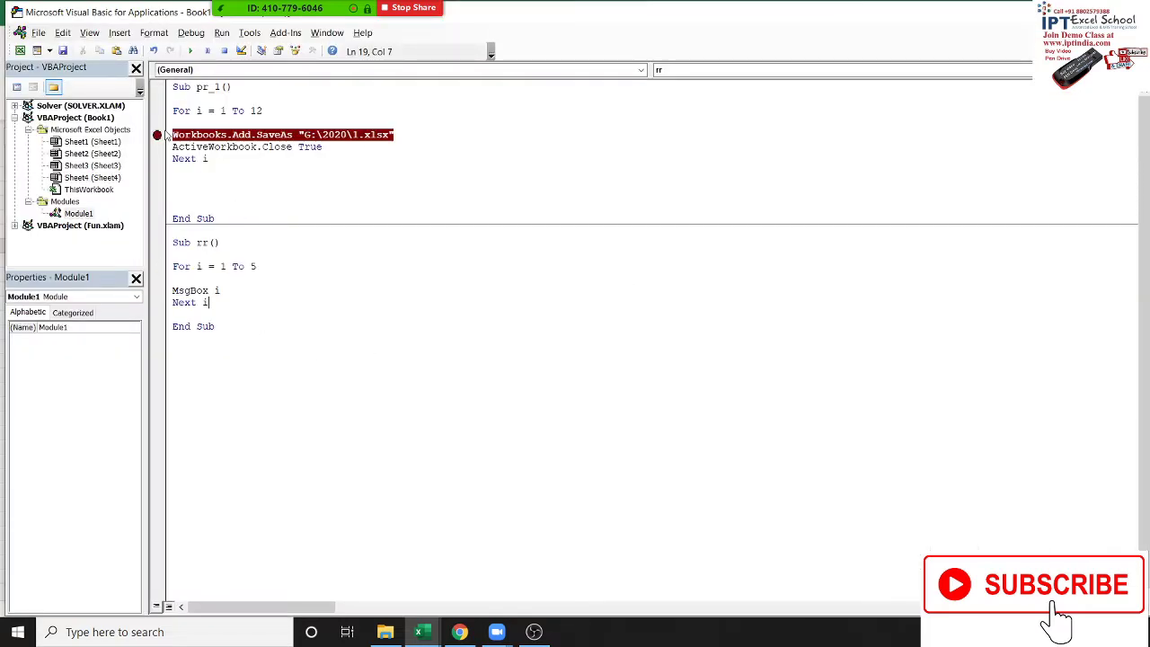
{"action": "left_click", "coordinate": [163, 135]}
{"action": "left_click", "coordinate": [177, 158]}
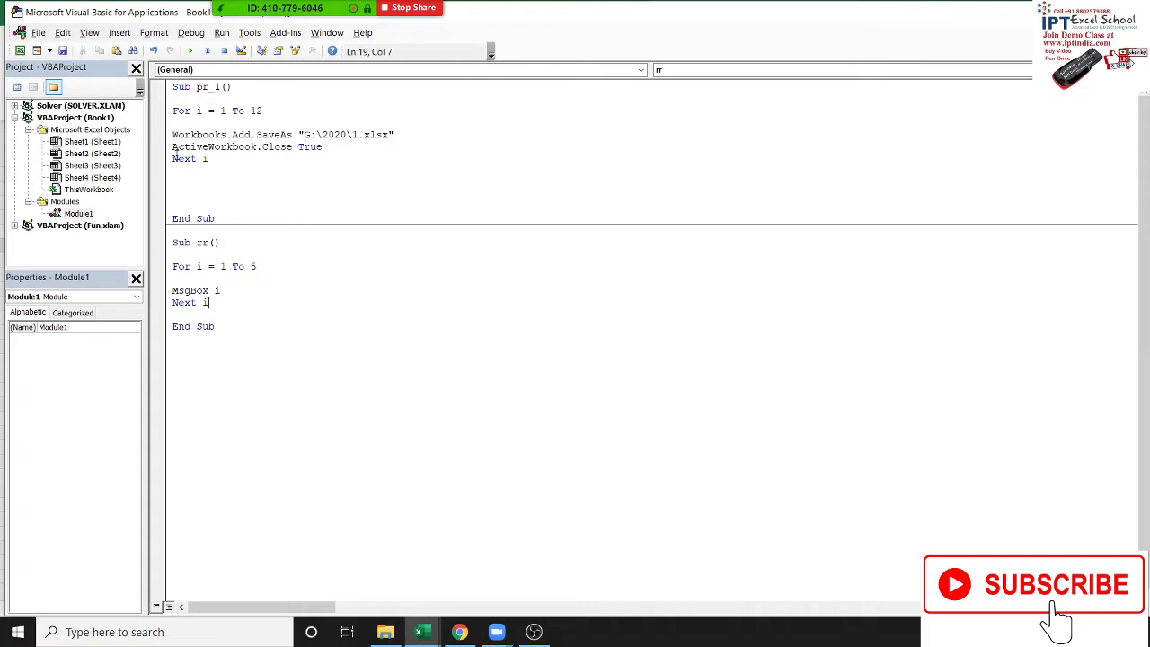
Step: Change pr_1's SaveAs path to "G:\2020\" & i & ".xlsx" and return to Excel
{"action": "left_click", "coordinate": [354, 135]}
{"action": "type", "text": "\""}
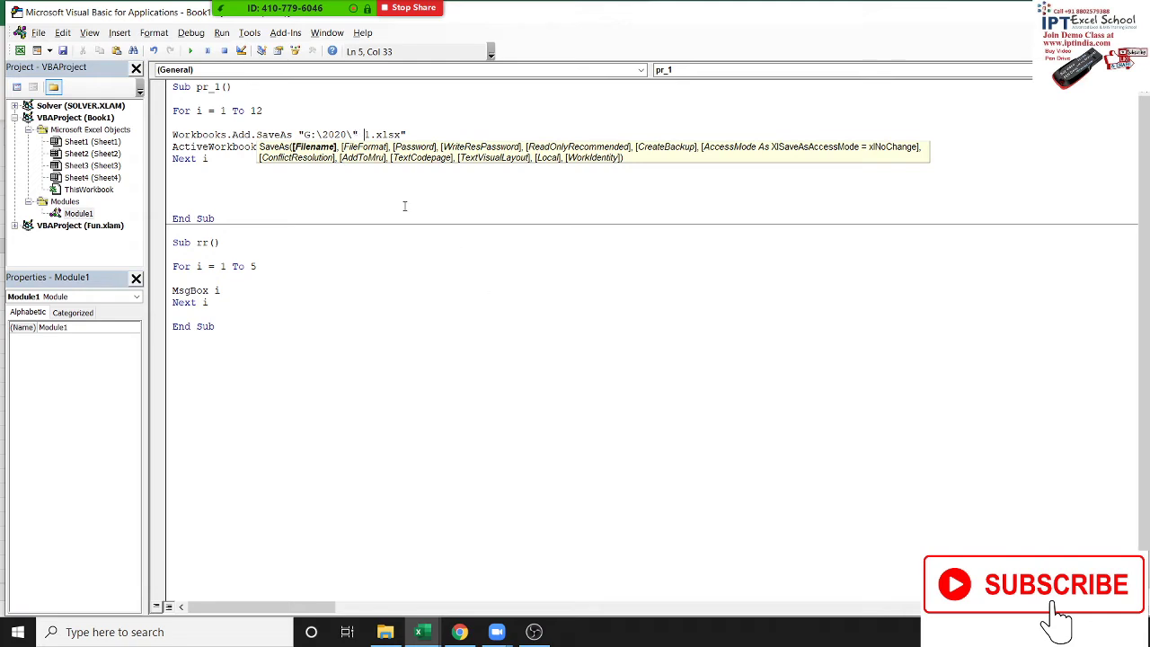
{"action": "key", "text": "Delete"}
{"action": "type", "text": "i "}
{"action": "type", "text": "\""}
{"action": "type", "text": "&"}
{"action": "left_click_drag", "start_coordinate": [377, 133], "coordinate": [384, 134]}
{"action": "type", "text": "&"}
{"action": "left_click", "coordinate": [406, 206]}
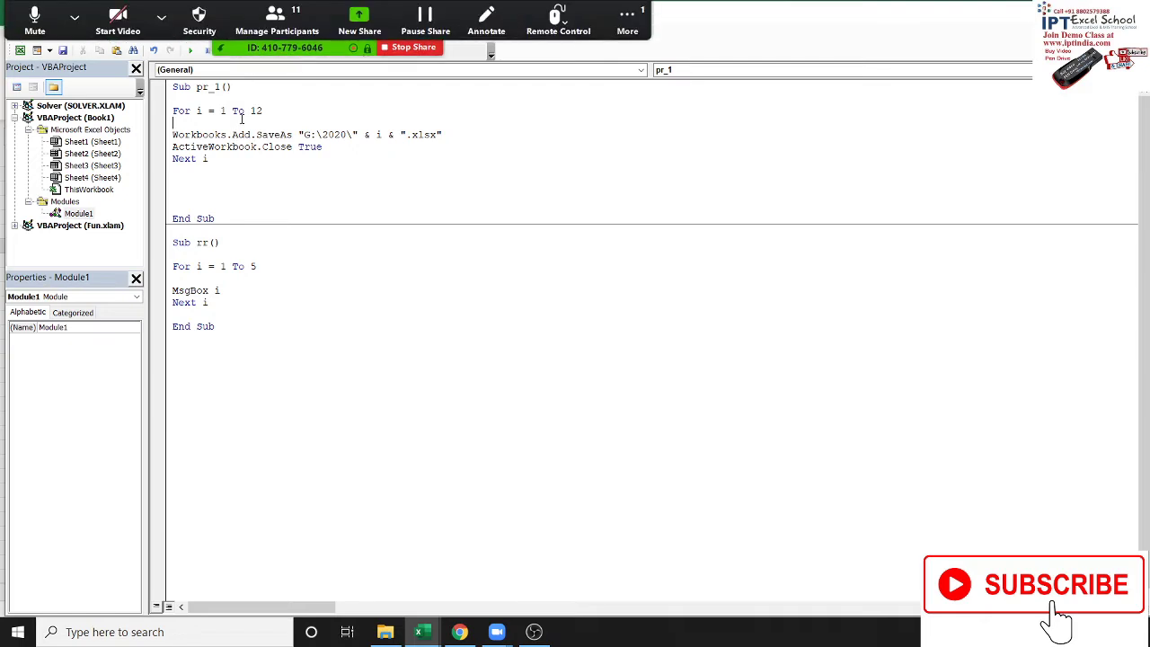
{"action": "key", "text": "alt+F11"}
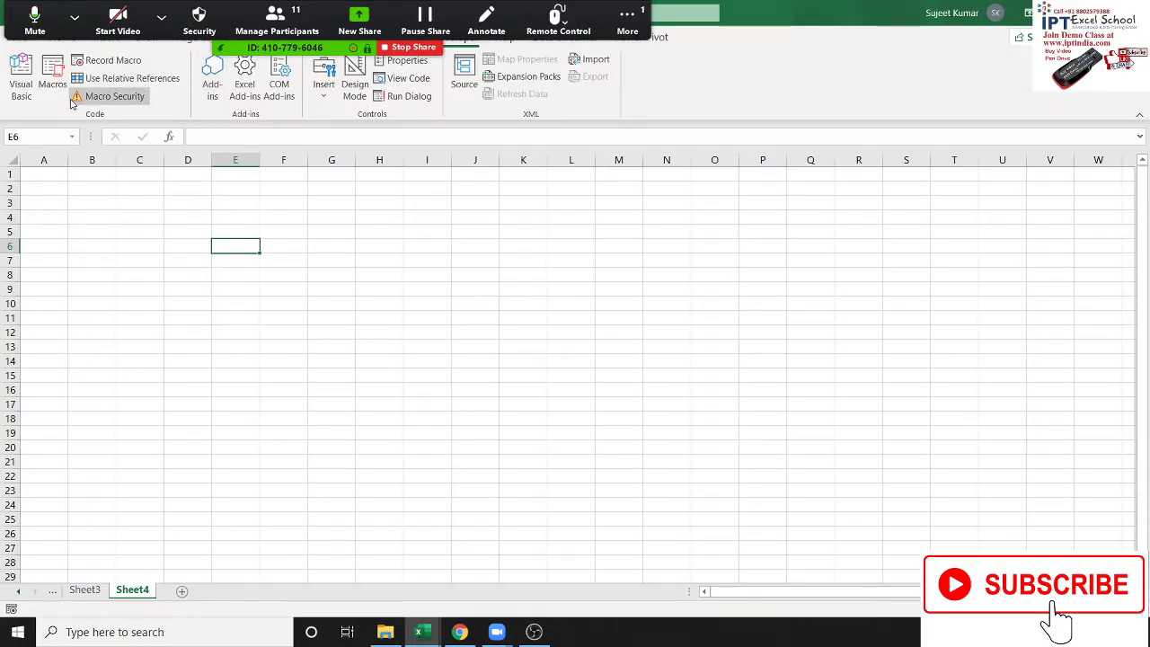
Step: Run pr_1 from the Macros list to create numbered workbooks in G:\2020
{"action": "left_click", "coordinate": [64, 94]}
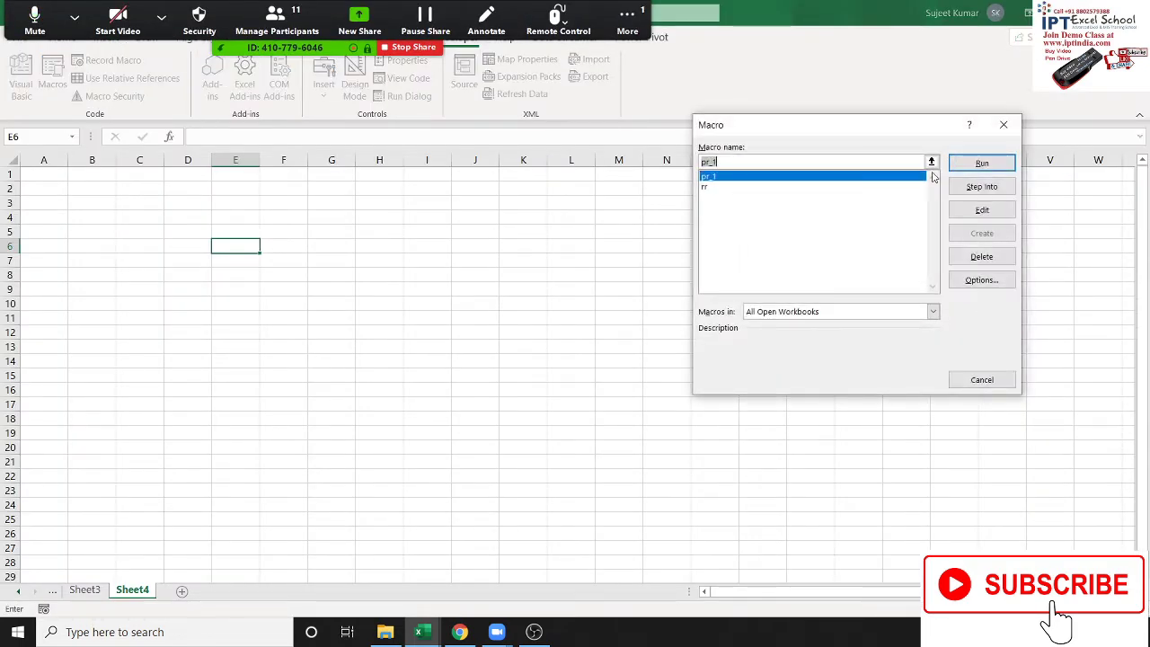
{"action": "left_click", "coordinate": [989, 166]}
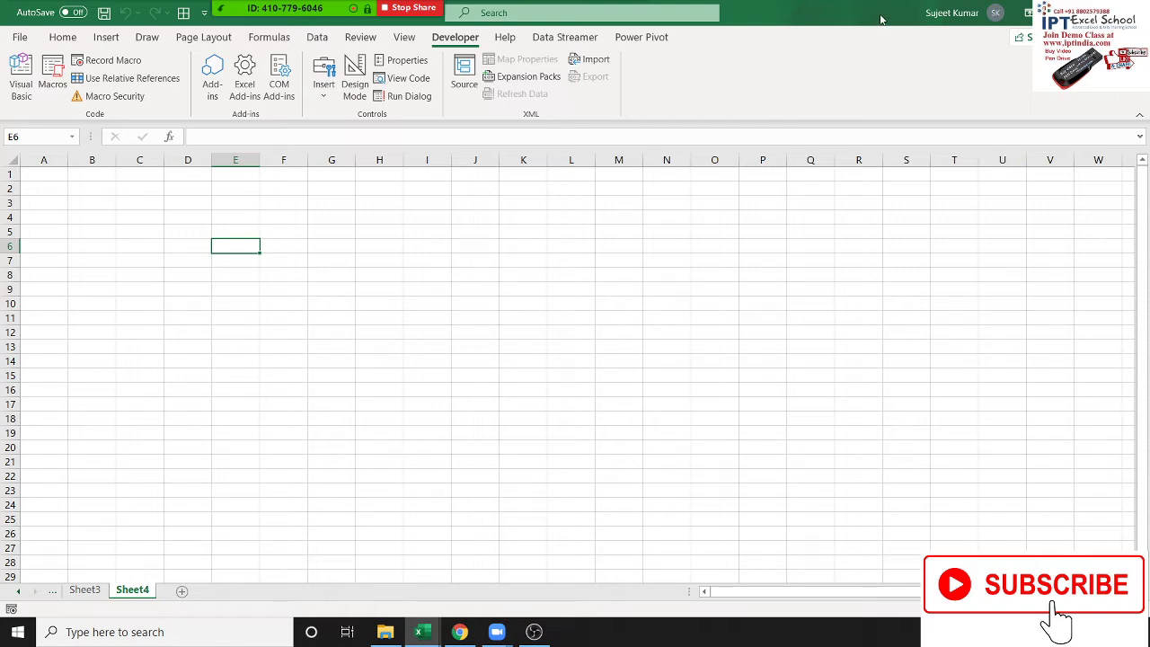
Step: Open G:\2020 and check the numbered workbooks 1 to 12 one by one
{"action": "left_click", "coordinate": [389, 636]}
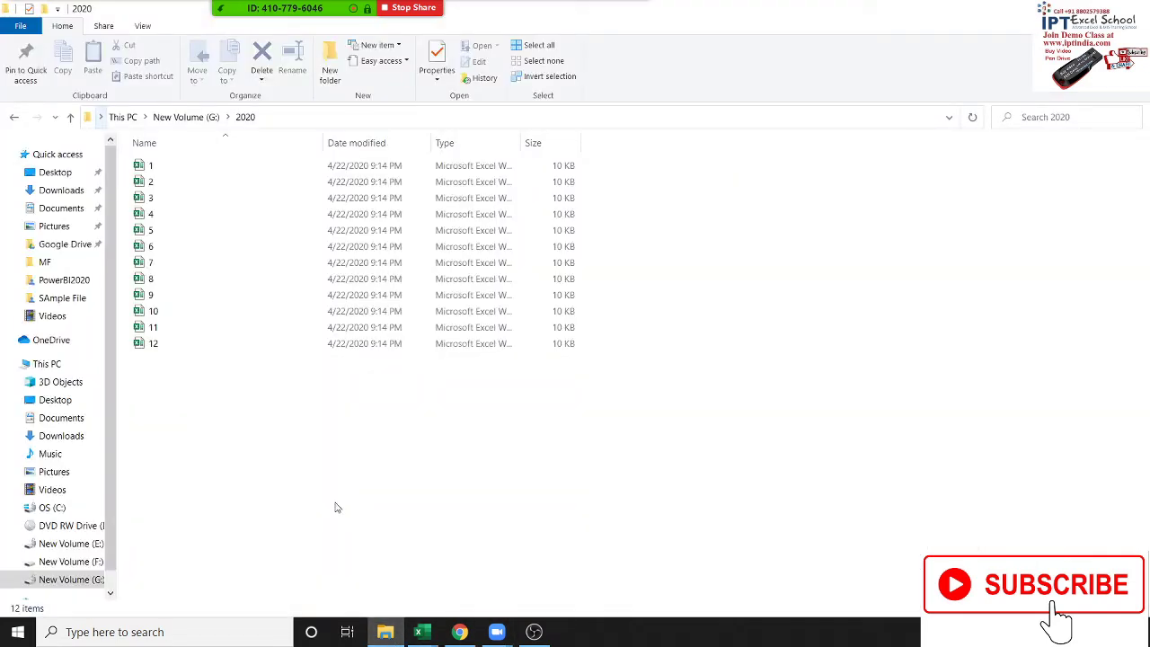
{"action": "left_click_drag", "start_coordinate": [452, 448], "coordinate": [149, 162]}
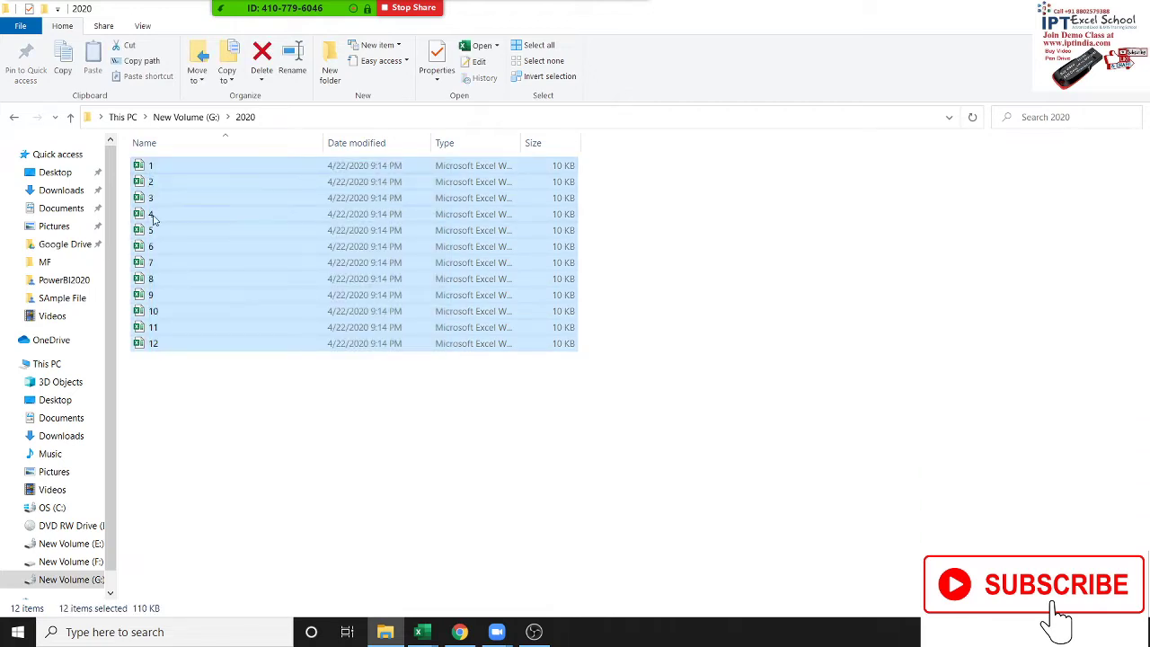
{"action": "left_click", "coordinate": [178, 348]}
{"action": "left_click", "coordinate": [421, 328]}
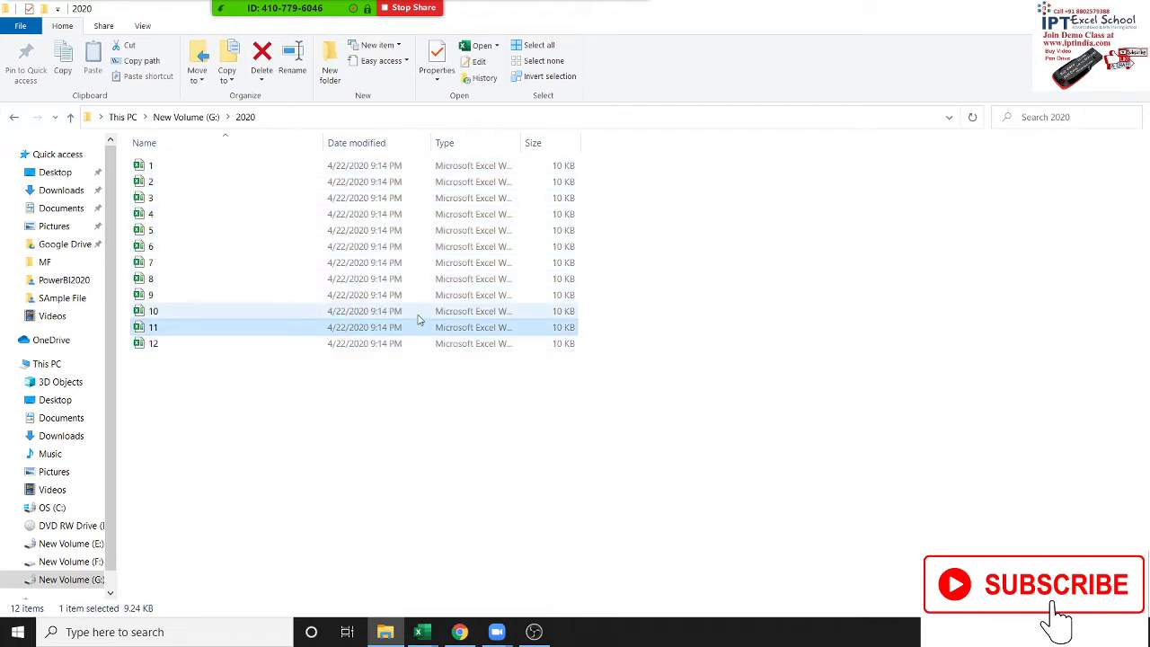
{"action": "left_click", "coordinate": [416, 311]}
{"action": "left_click", "coordinate": [414, 294]}
{"action": "left_click", "coordinate": [412, 278]}
{"action": "left_click", "coordinate": [410, 262]}
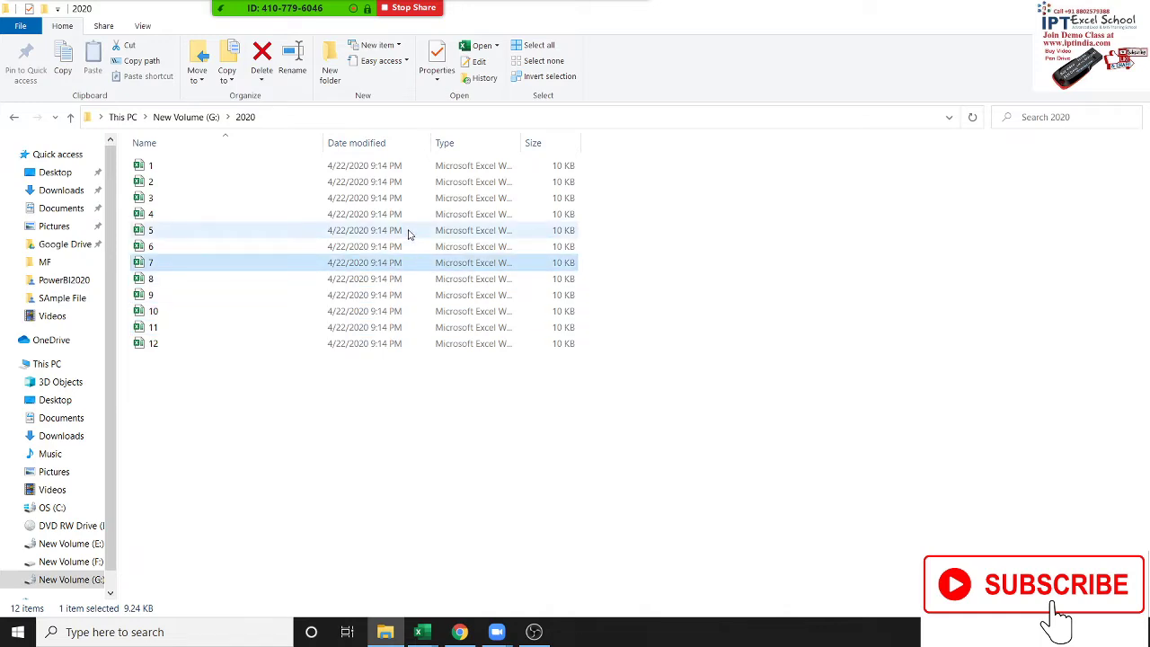
{"action": "left_click", "coordinate": [405, 246]}
{"action": "left_click", "coordinate": [402, 230]}
{"action": "left_click", "coordinate": [400, 214]}
{"action": "left_click", "coordinate": [399, 189]}
{"action": "left_click", "coordinate": [398, 167]}
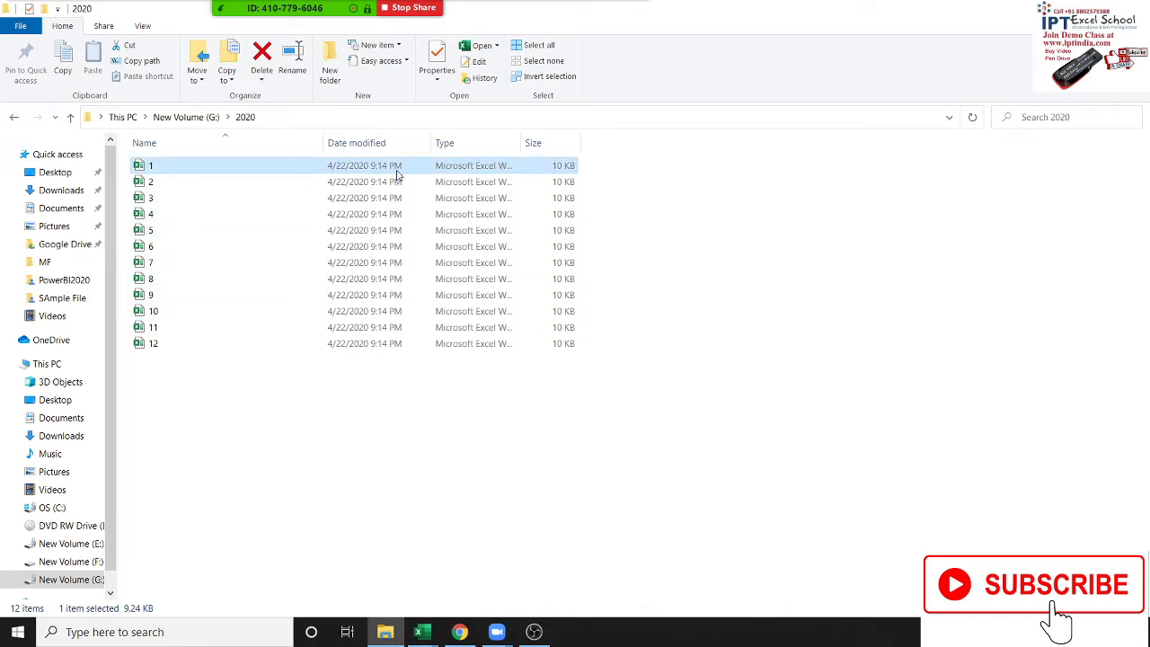
Step: Select all twelve numbered workbooks and delete them
{"action": "left_click", "coordinate": [385, 345]}
{"action": "mouse_move", "coordinate": [618, 441]}
{"action": "left_mouse_down"}
{"action": "mouse_move", "coordinate": [263, 334]}
{"action": "mouse_move", "coordinate": [101, 120]}
{"action": "left_mouse_up"}
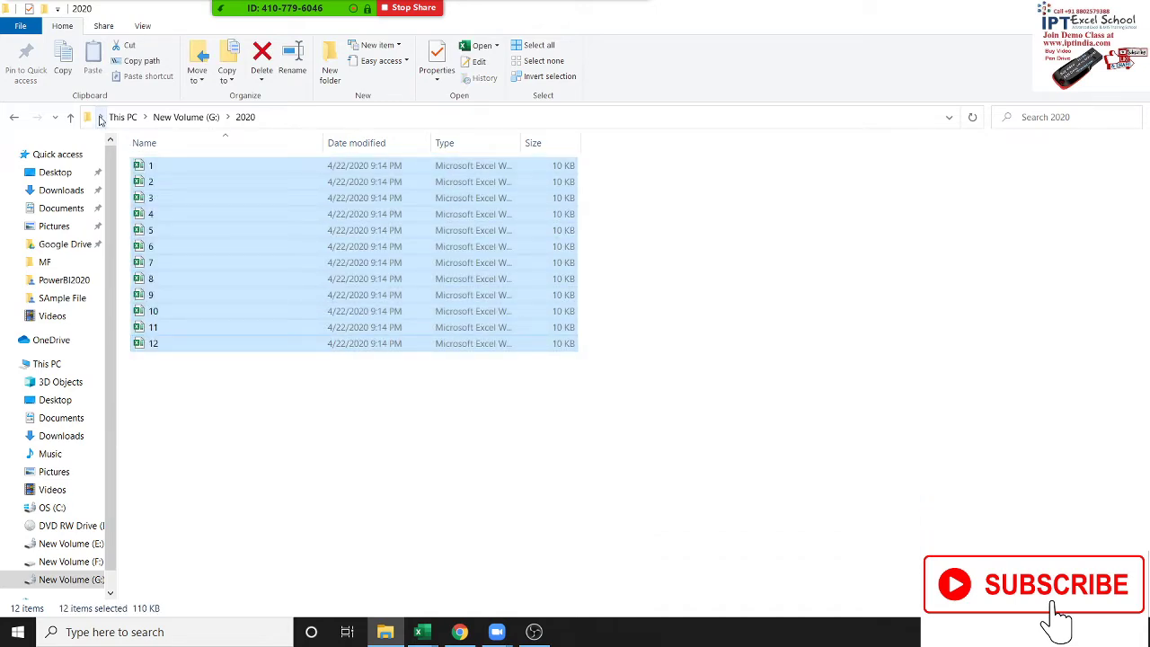
{"action": "key", "text": "Delete"}
Step: In the VBA editor, start typing MonthName( before i in the SaveAs file name
{"action": "key", "text": "alt+Tab"}
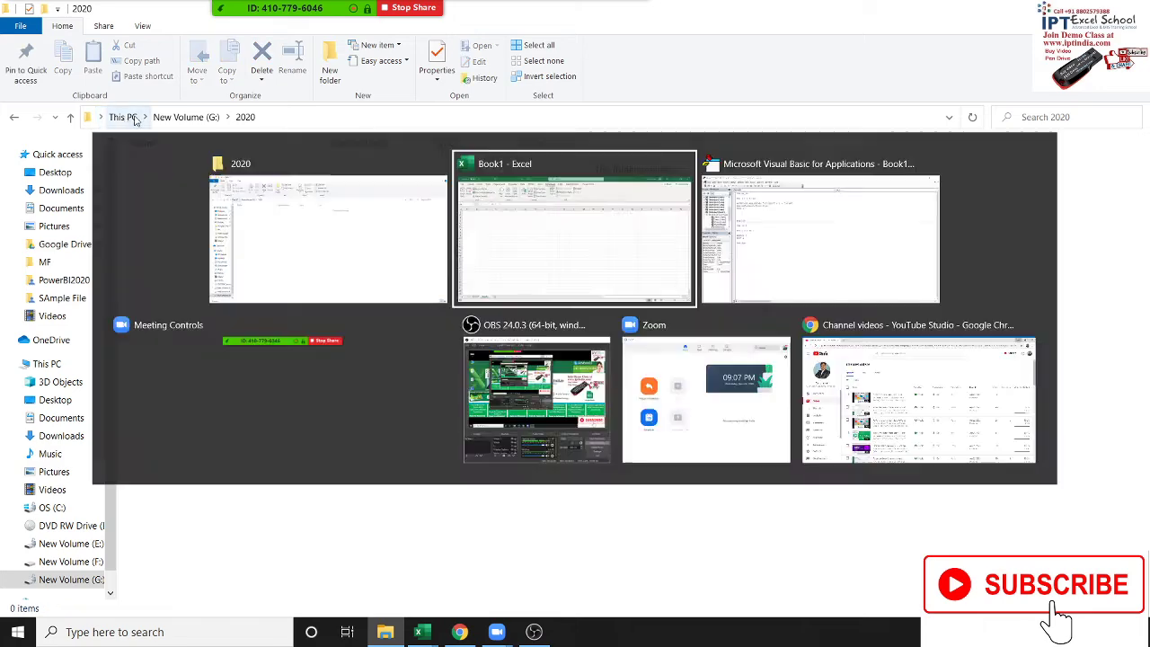
{"action": "key", "text": "alt+Tab"}
{"action": "key", "text": "Tab"}
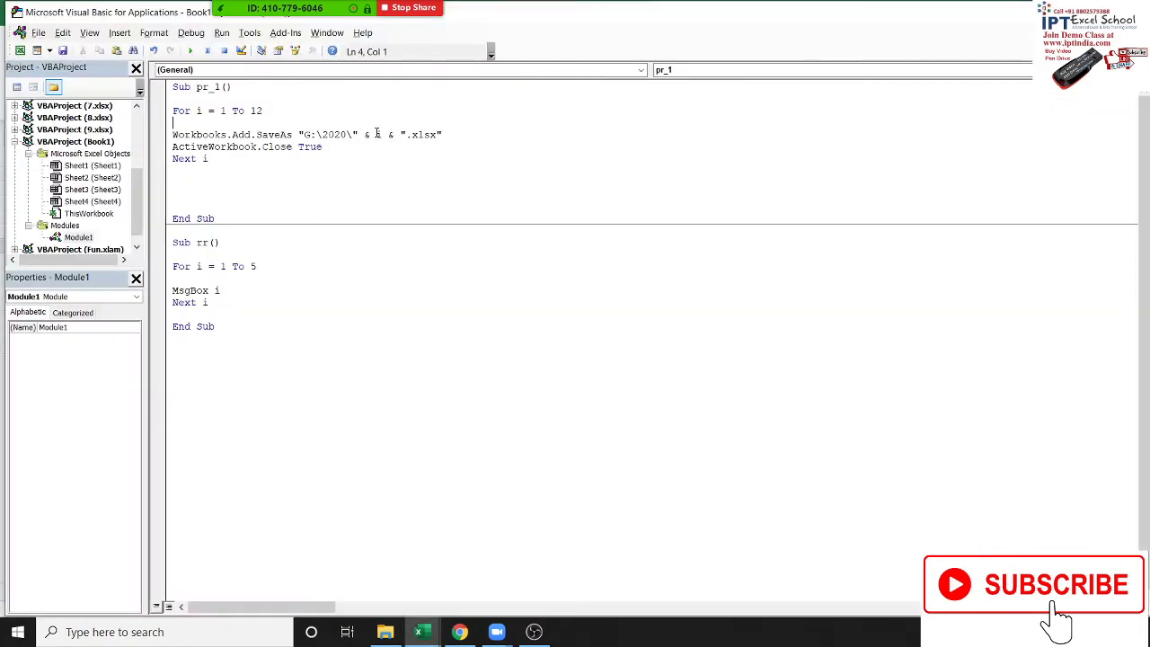
{"action": "left_click", "coordinate": [376, 134]}
{"action": "type", "text": "mo"}
{"action": "type", "text": "nth"}
{"action": "type", "text": "na"}
{"action": "type", "text": ","}
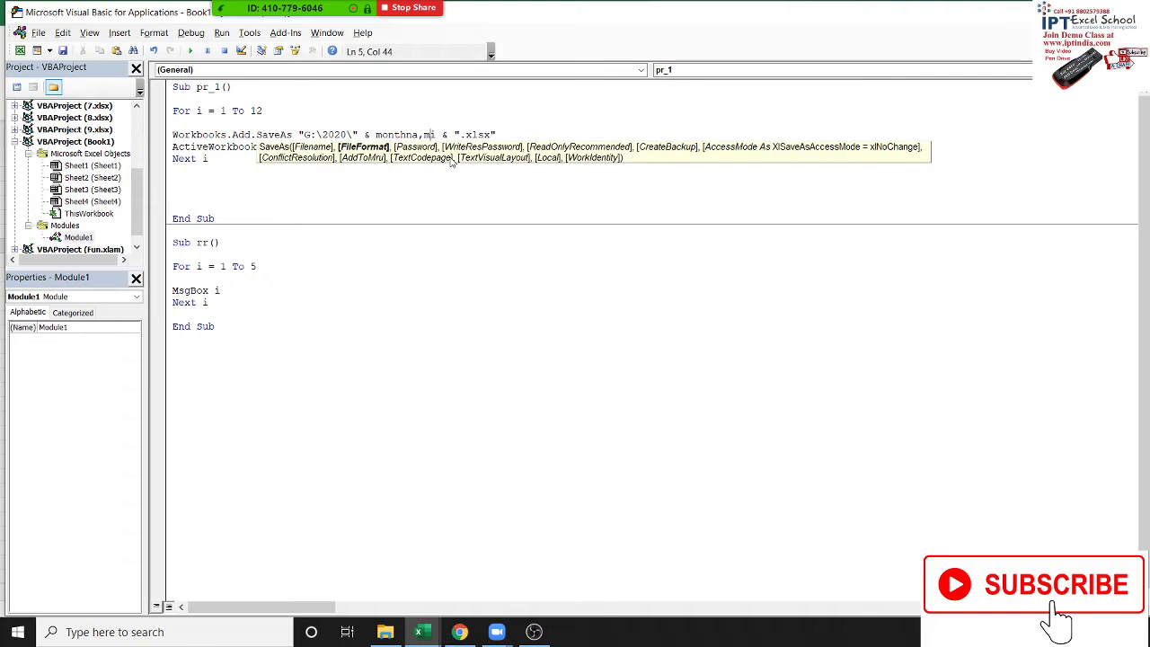
{"action": "type", "text": "m\\"}
{"action": "key", "text": "BackSpace"}
{"action": "key", "text": "BackSpace"}
{"action": "key", "text": "BackSpace"}
{"action": "key", "text": "BackSpace"}
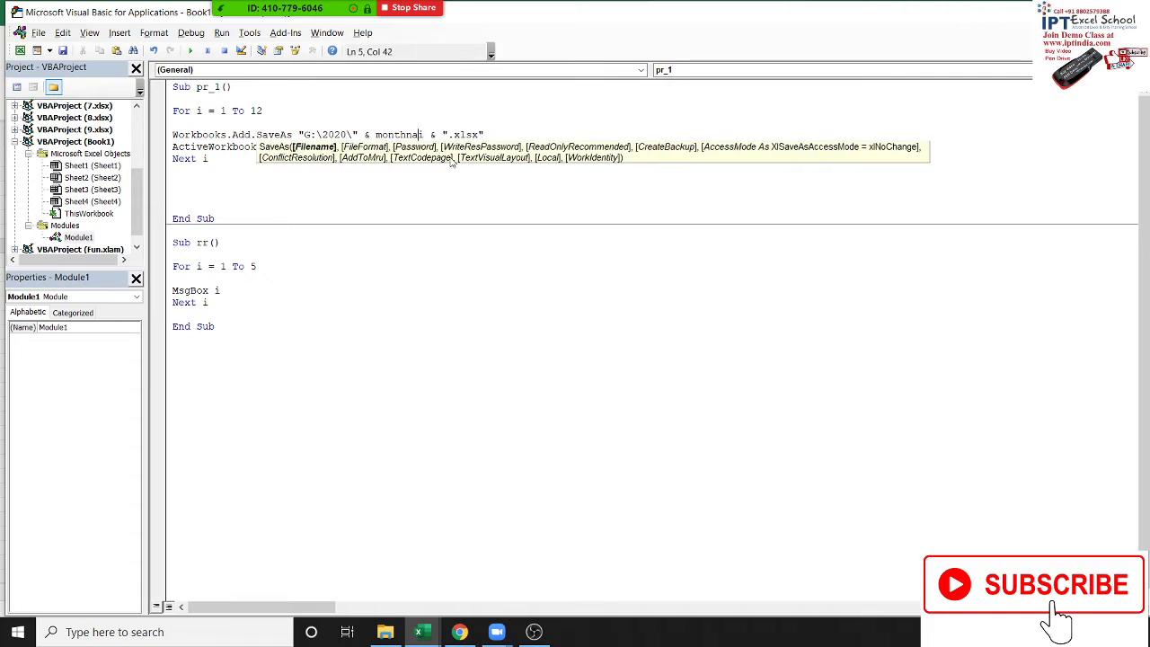
{"action": "type", "text": "me"}
{"action": "type", "text": "(i"}
Step: Complete the file name as MonthName(i, True) for abbreviated months and return to Excel
{"action": "key", "text": "Right"}
{"action": "type", "text": ","}
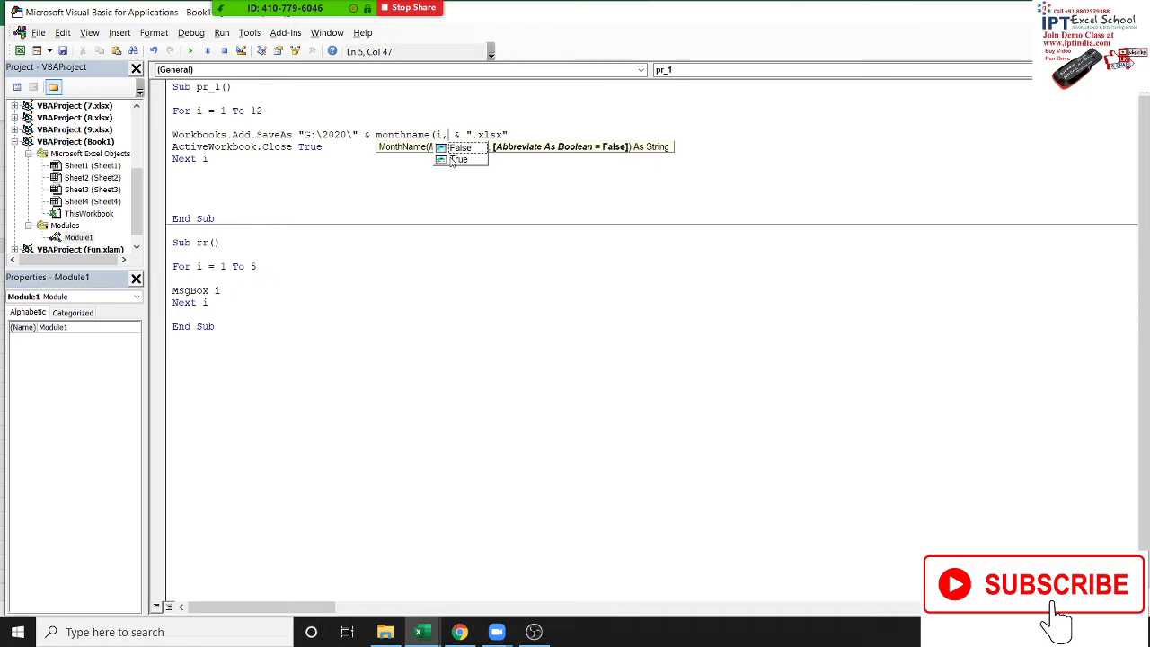
{"action": "key", "text": "Down"}
{"action": "left_click", "coordinate": [459, 160]}
{"action": "double_click", "coordinate": [459, 159]}
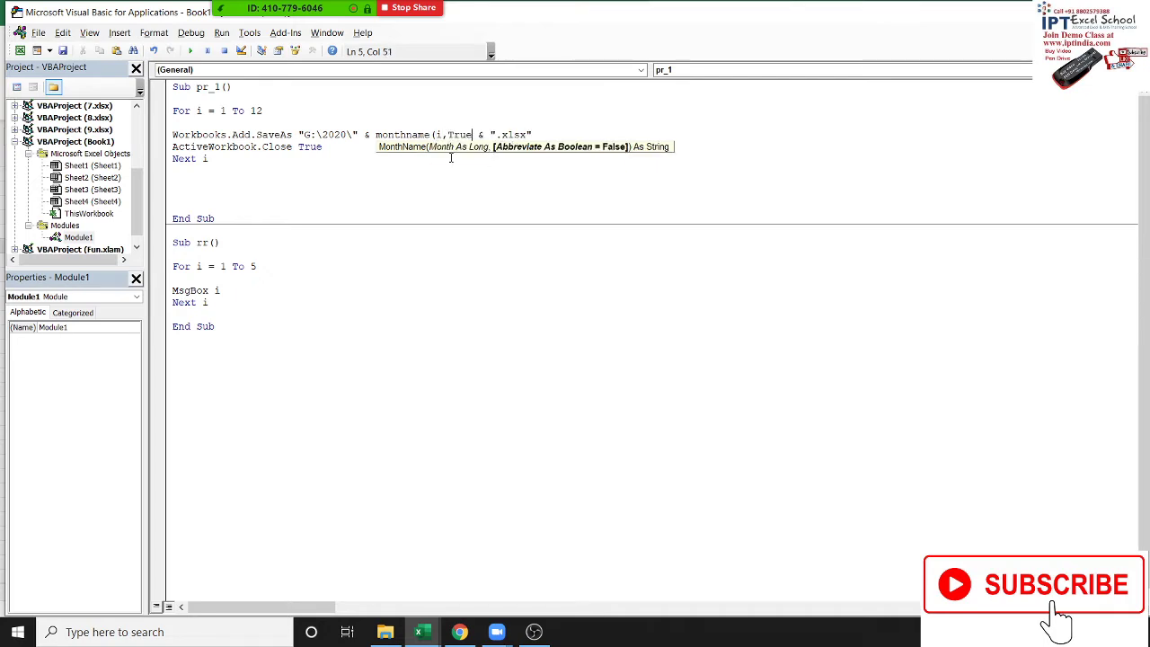
{"action": "type", "text": ")"}
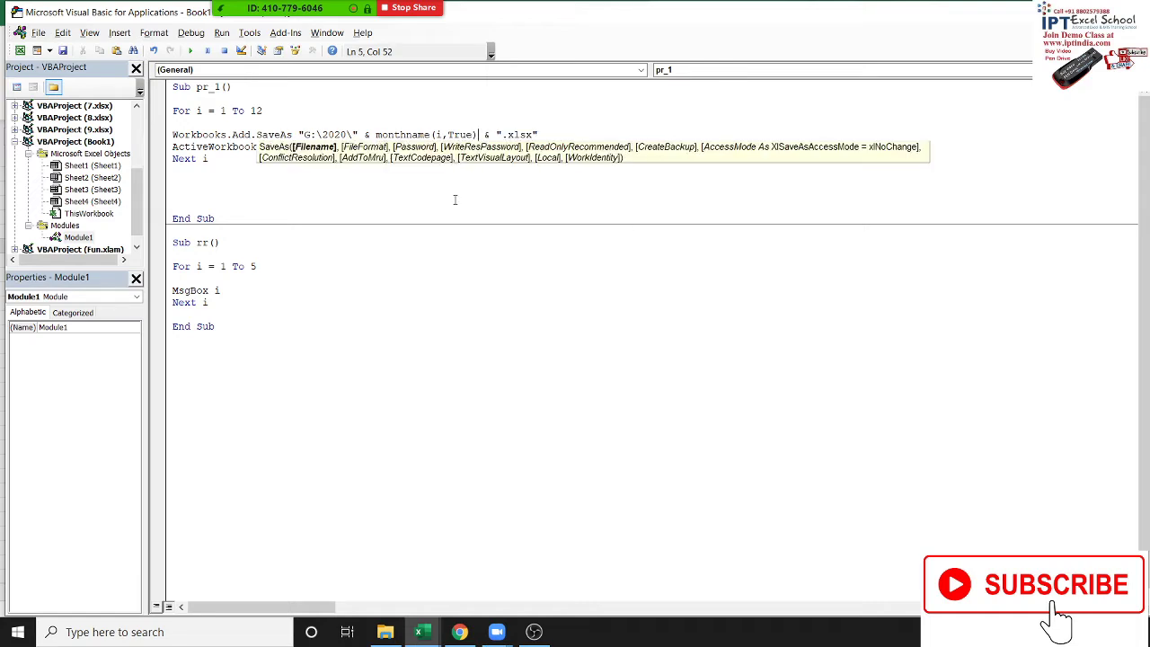
{"action": "left_click", "coordinate": [455, 208]}
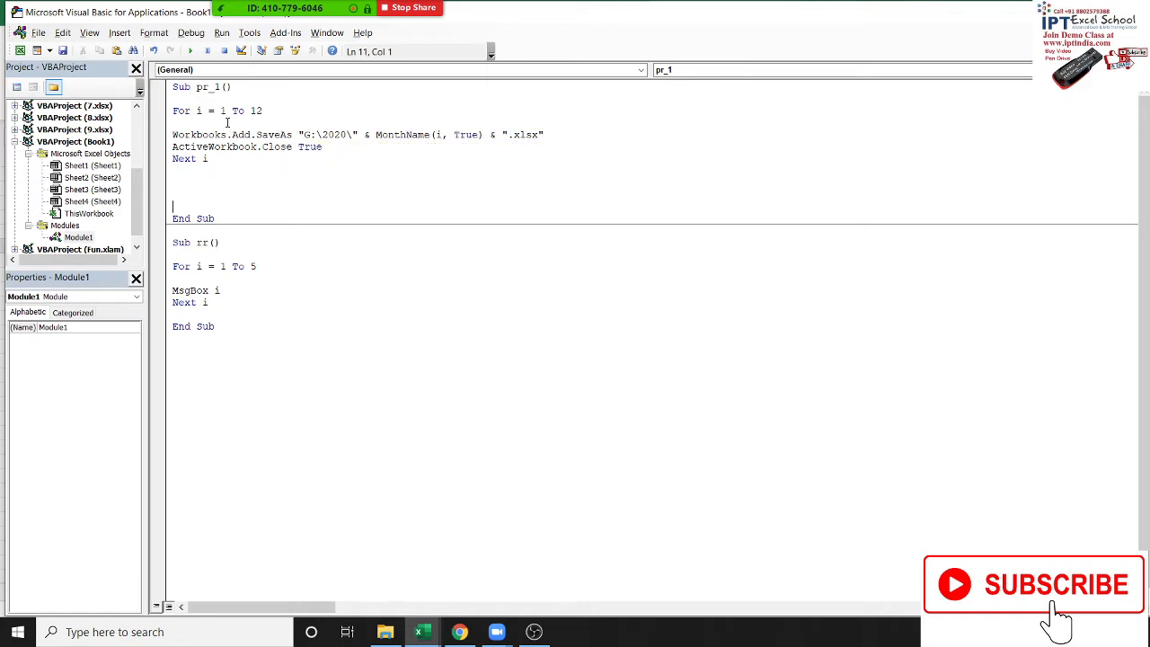
{"action": "key", "text": "alt+F11"}
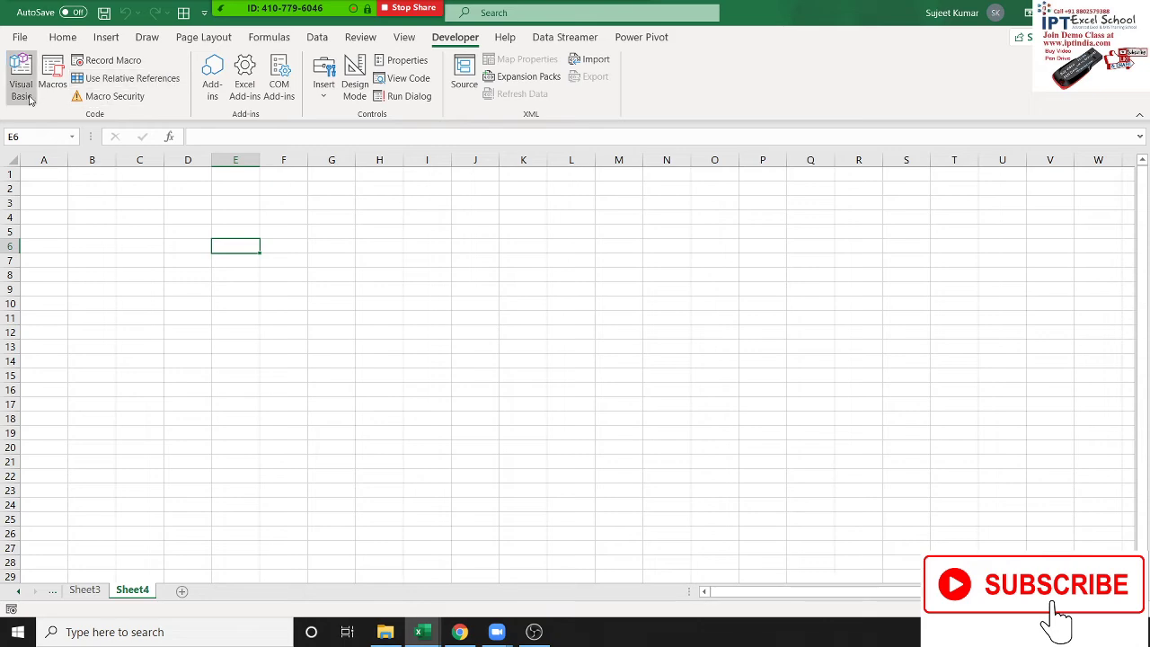
Step: Rerun pr_1 from the Macros list to save workbooks with abbreviated month names
{"action": "left_click", "coordinate": [54, 83]}
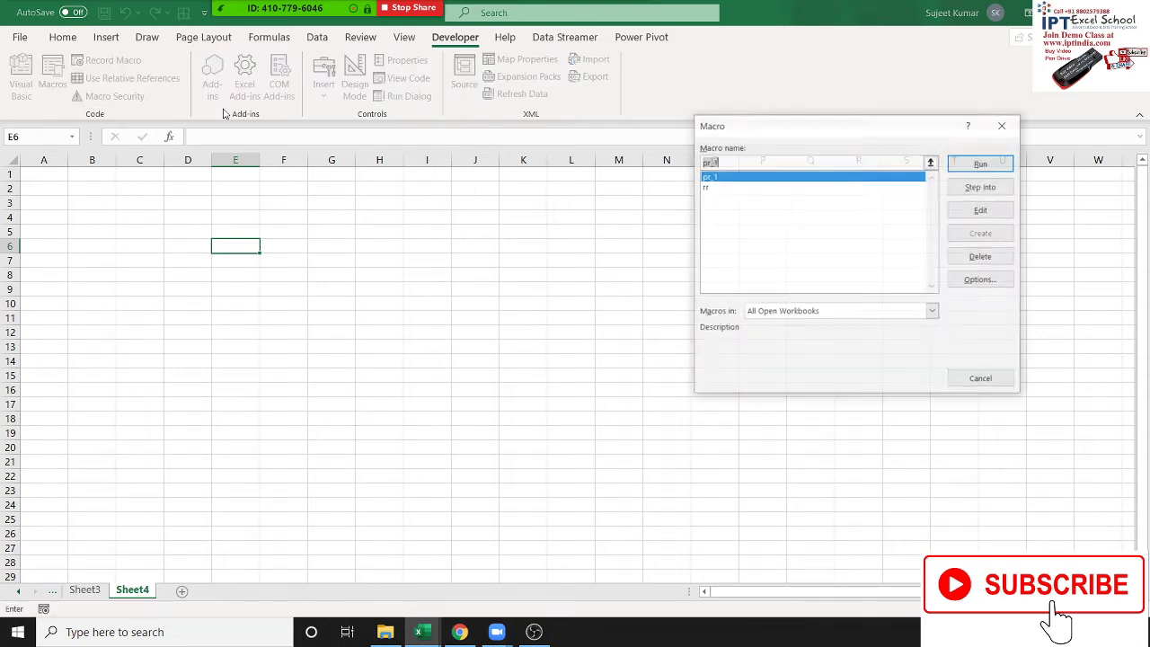
{"action": "left_click", "coordinate": [1003, 161]}
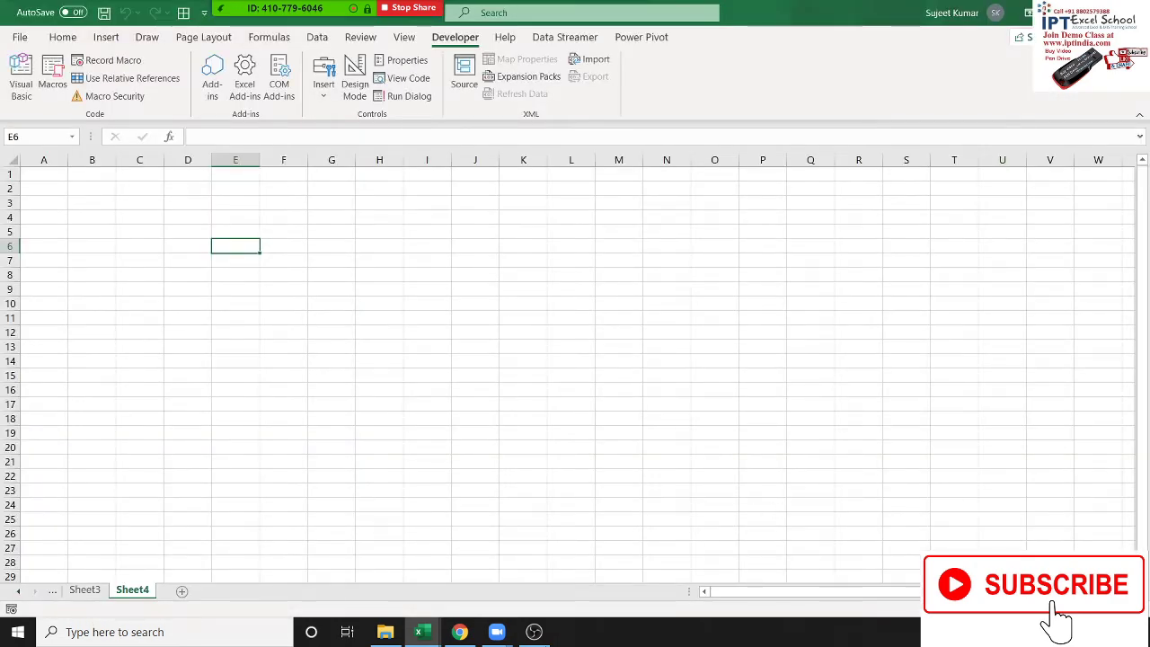
Step: Check the month-named files in G:\2020, then select all twelve and delete them
{"action": "left_click", "coordinate": [384, 632]}
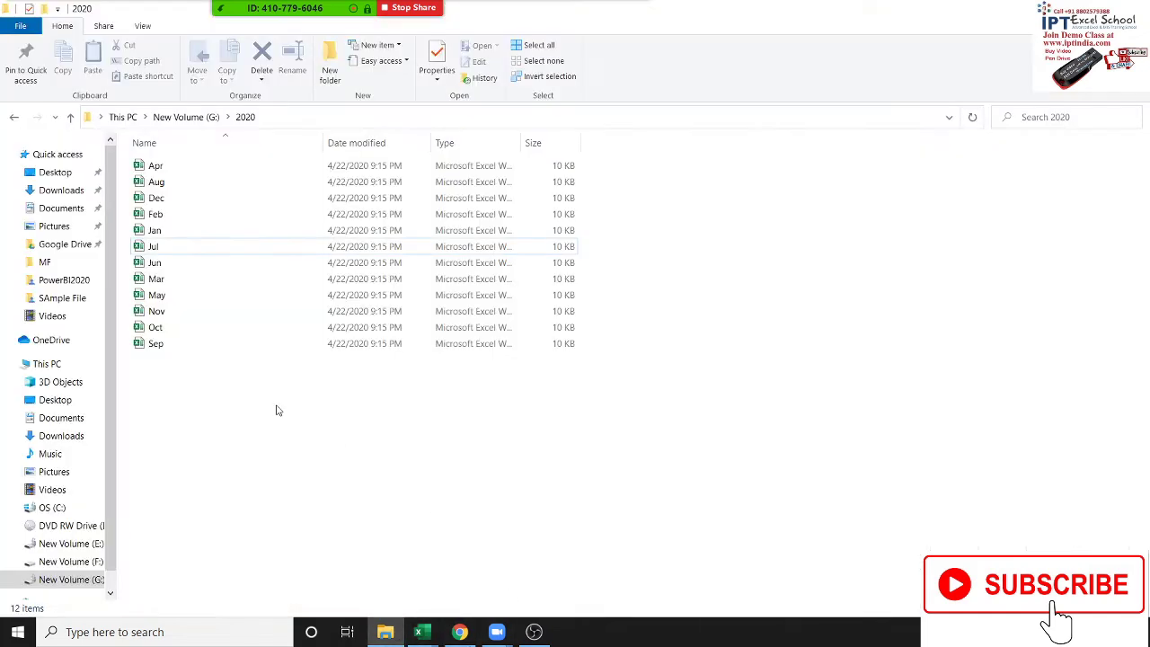
{"action": "left_click", "coordinate": [162, 166]}
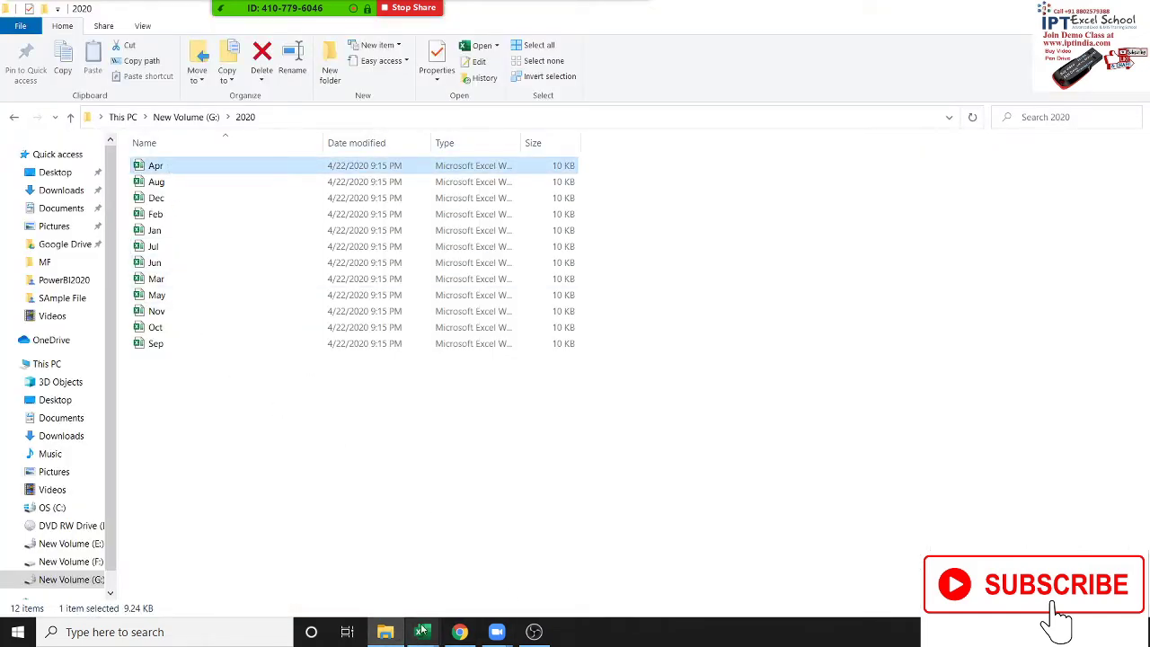
{"action": "mouse_move", "coordinate": [420, 631]}
{"action": "left_click", "coordinate": [512, 557]}
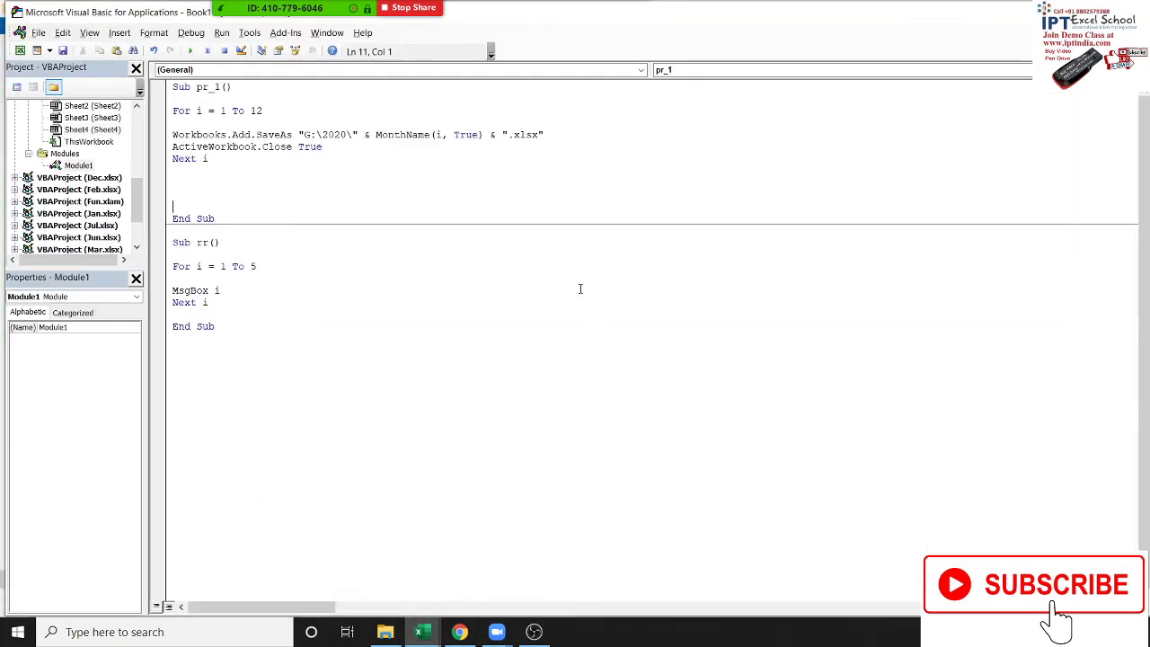
{"action": "double_click", "coordinate": [467, 134]}
{"action": "key", "text": "alt+Tab"}
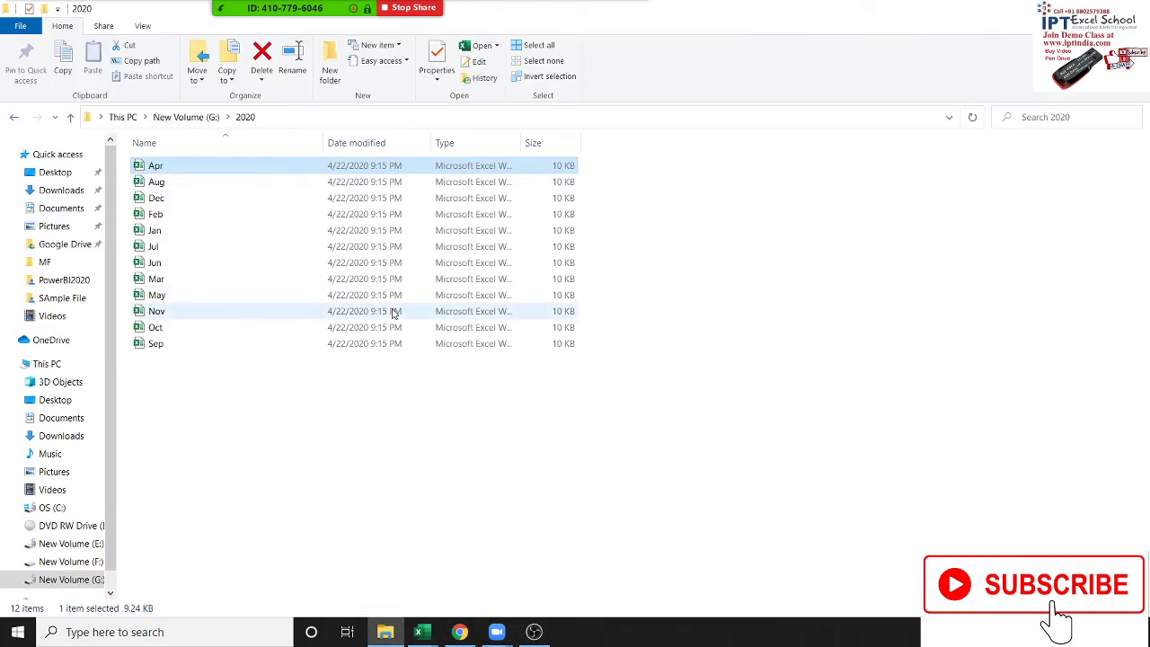
{"action": "left_click_drag", "start_coordinate": [472, 396], "coordinate": [144, 151]}
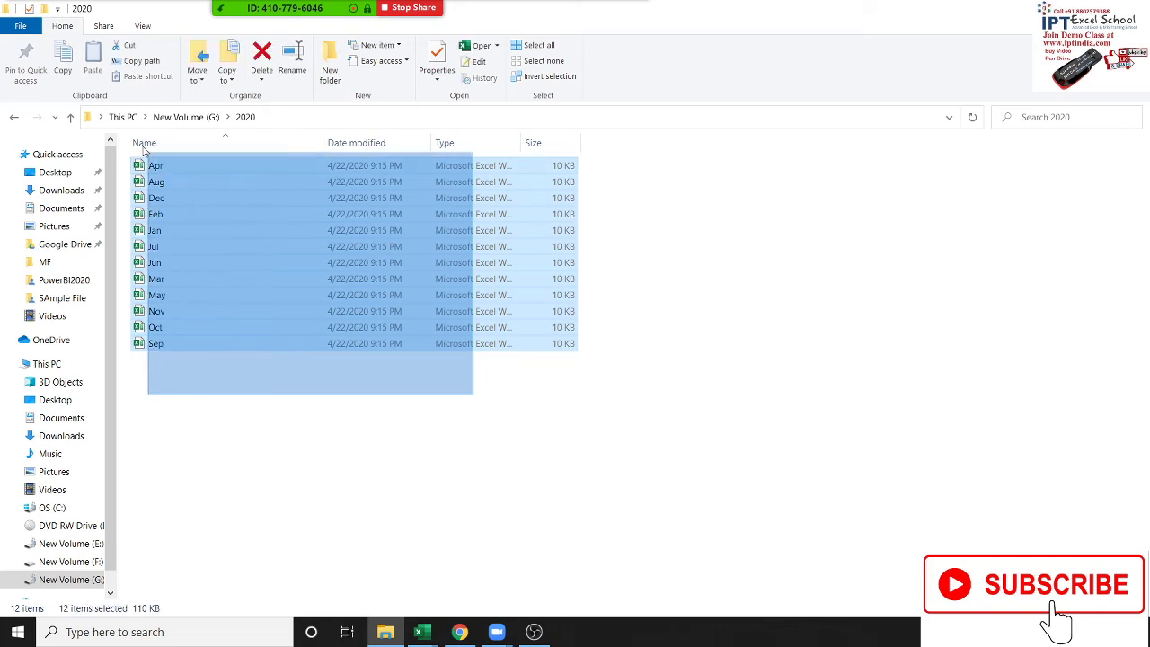
{"action": "key", "text": "Delete"}
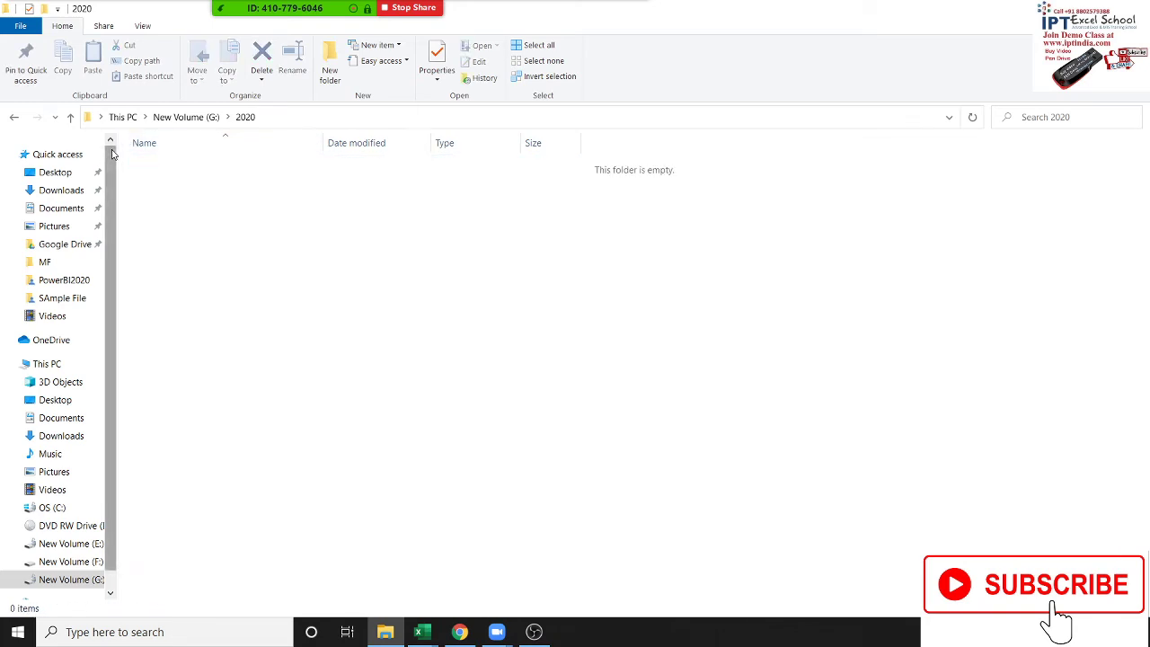
{"action": "key", "text": "alt+Tab"}
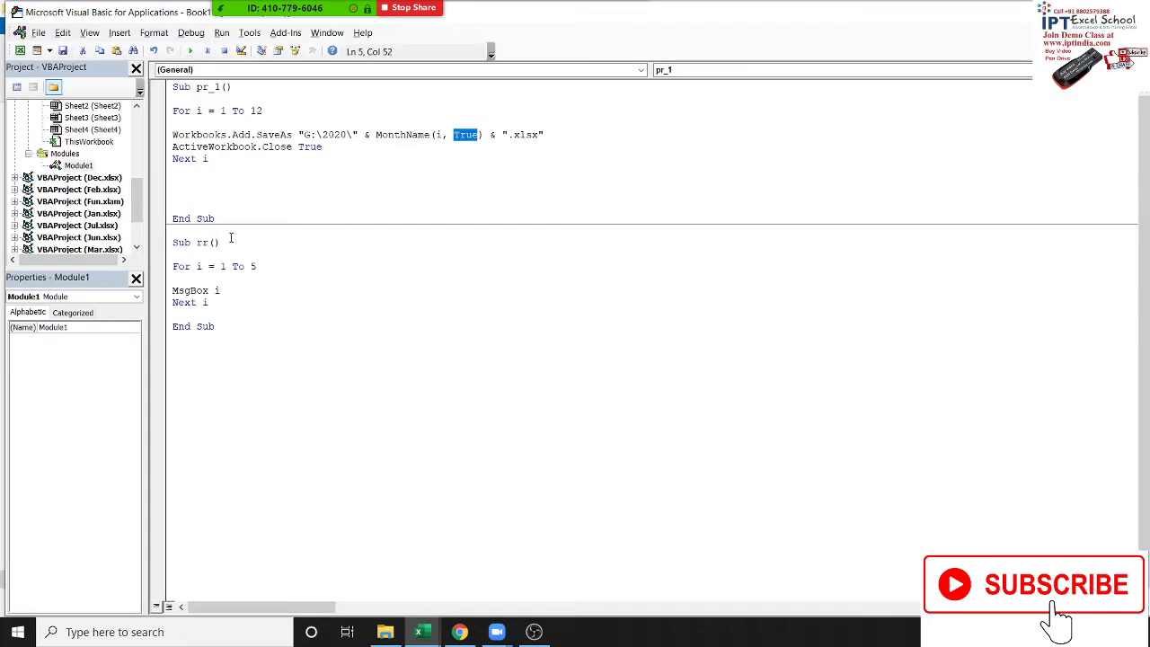
Step: Remove the blank lines between ActiveWorkbook.Close and Next i in pr_1
{"action": "left_click", "coordinate": [181, 187]}
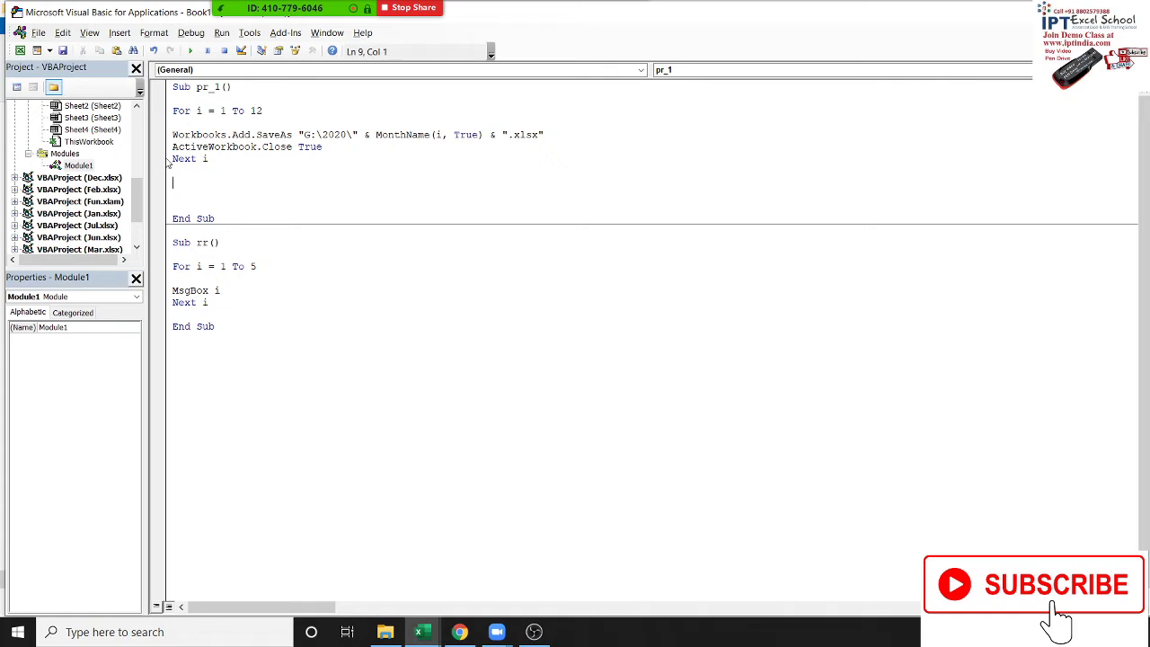
{"action": "left_click", "coordinate": [173, 159]}
{"action": "key", "text": "Return"}
{"action": "key", "text": "Return"}
{"action": "key", "text": "Return"}
{"action": "key", "text": "Return"}
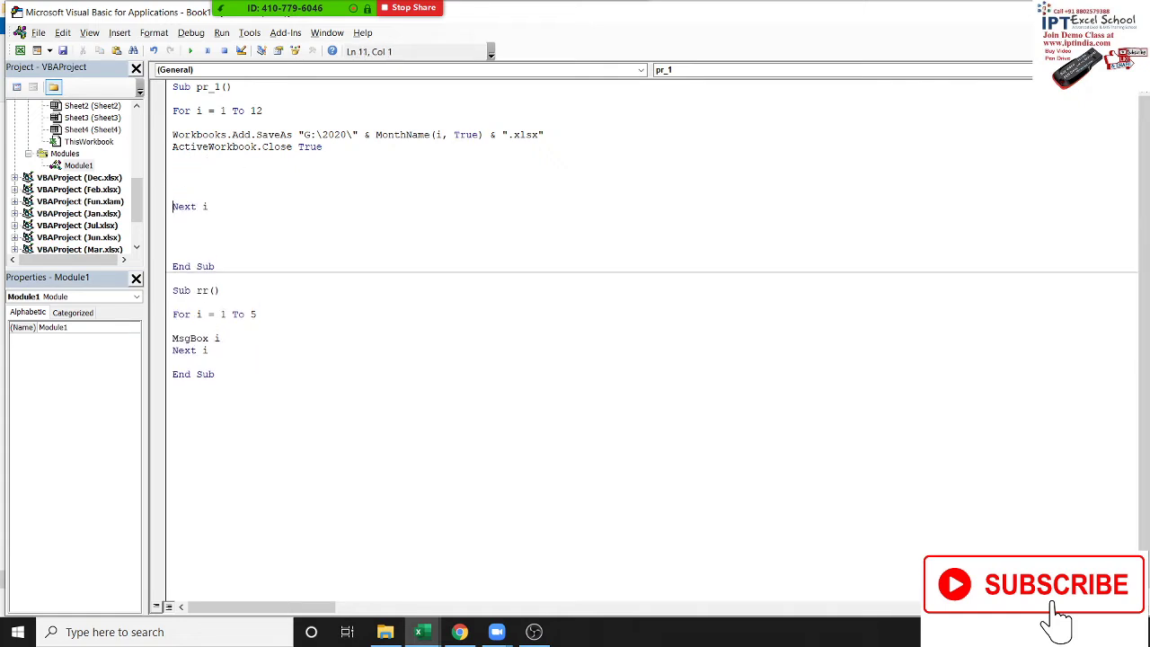
{"action": "key", "text": "Up"}
{"action": "key", "text": "Up"}
{"action": "key", "text": "Up"}
{"action": "key", "text": "Return"}
{"action": "key", "text": "Return"}
{"action": "key", "text": "Return"}
{"action": "key", "text": "Return"}
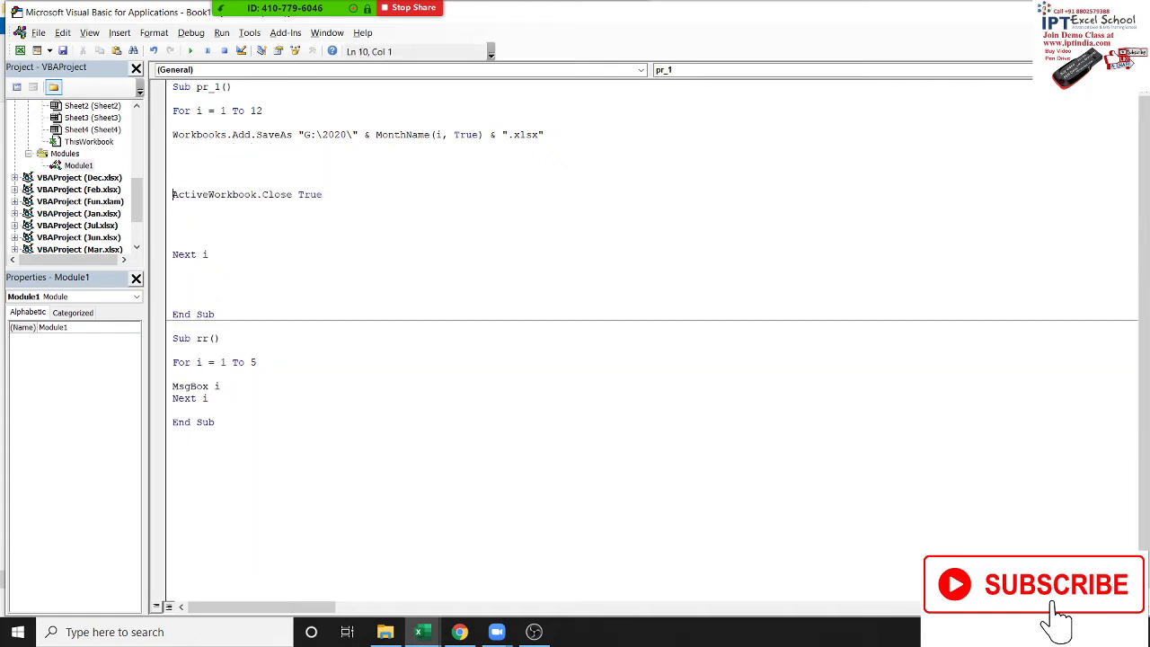
{"action": "key", "text": "Delete"}
{"action": "key", "text": "Delete"}
{"action": "key", "text": "Delete"}
{"action": "key", "text": "Delete"}
{"action": "key", "text": "Up"}
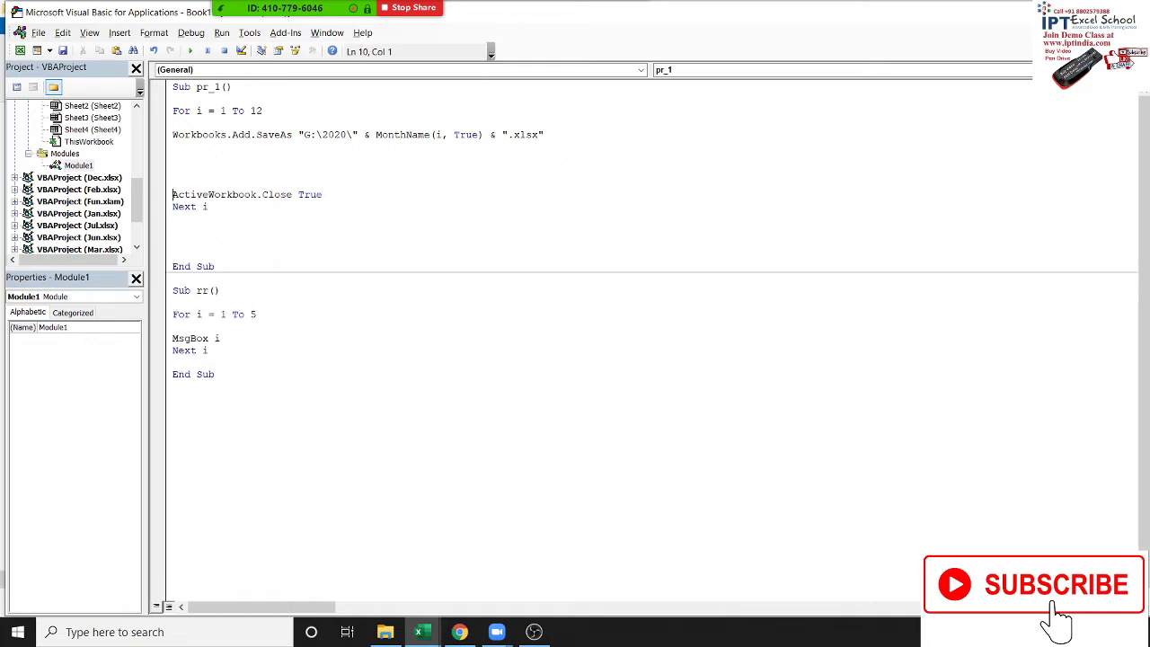
{"action": "key", "text": "Return"}
{"action": "key", "text": "Return"}
{"action": "key", "text": "Up"}
{"action": "key", "text": "Up"}
{"action": "key", "text": "Up"}
{"action": "key", "text": "Up"}
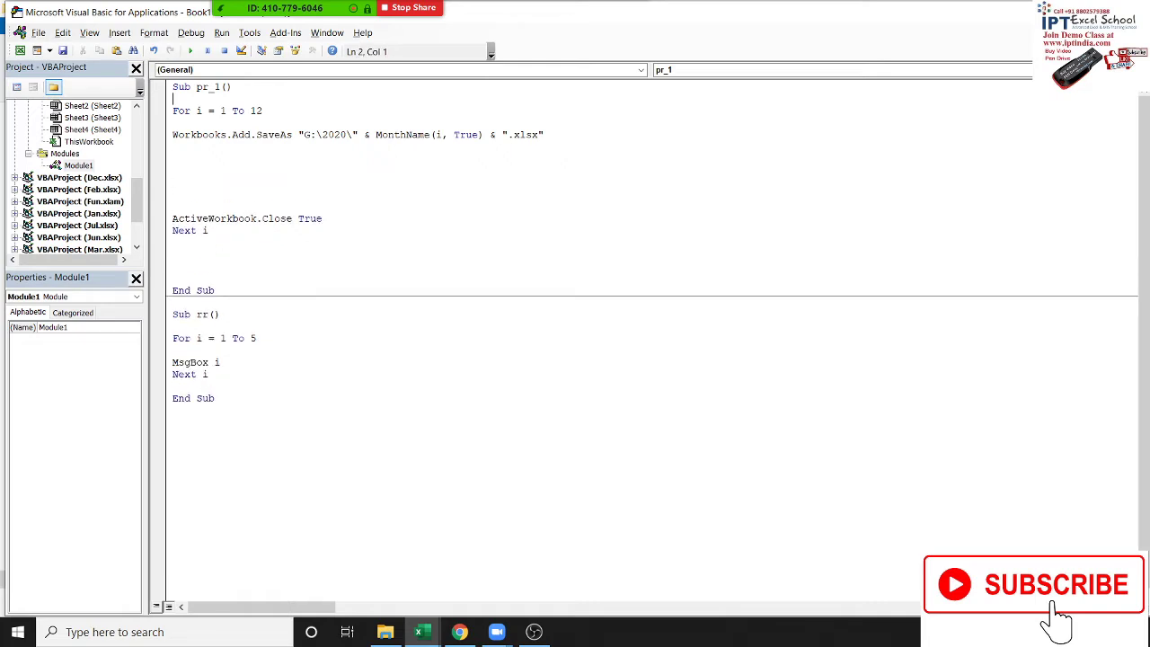
{"action": "key", "text": "Up"}
{"action": "key", "text": "Up"}
{"action": "key", "text": "Up"}
Step: Delete the blank line under For i = 1 To 12 and open an empty line below SaveAs
{"action": "key", "text": "Delete"}
{"action": "key", "text": "Down"}
{"action": "key", "text": "Down"}
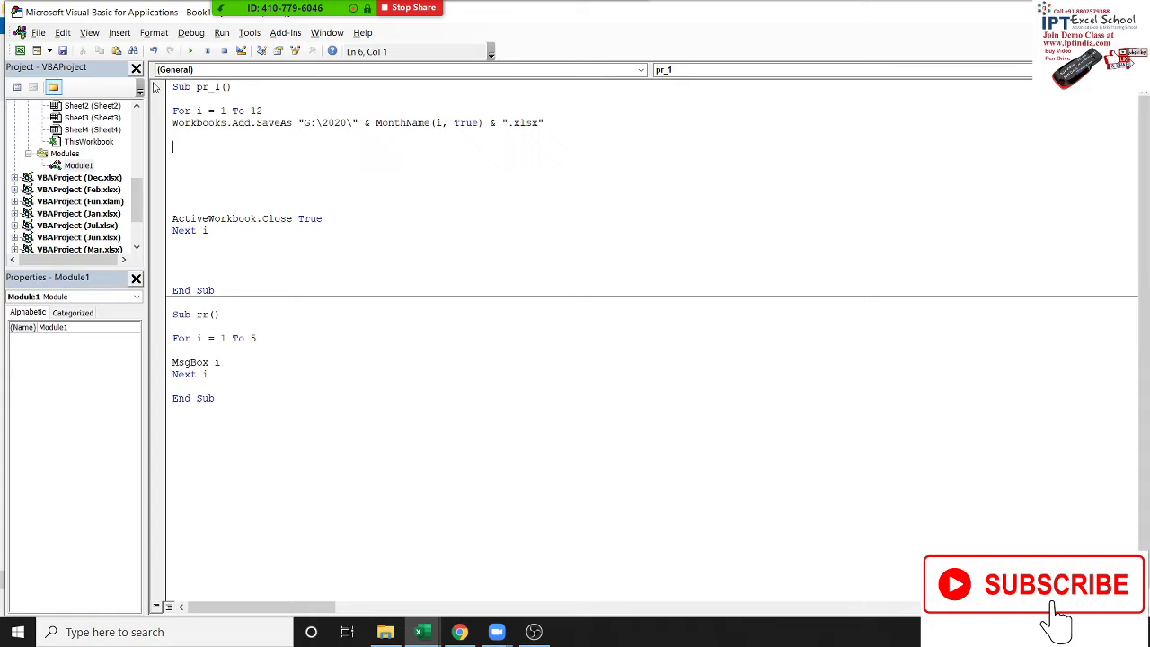
{"action": "key", "text": "Up"}
{"action": "key", "text": "Return"}
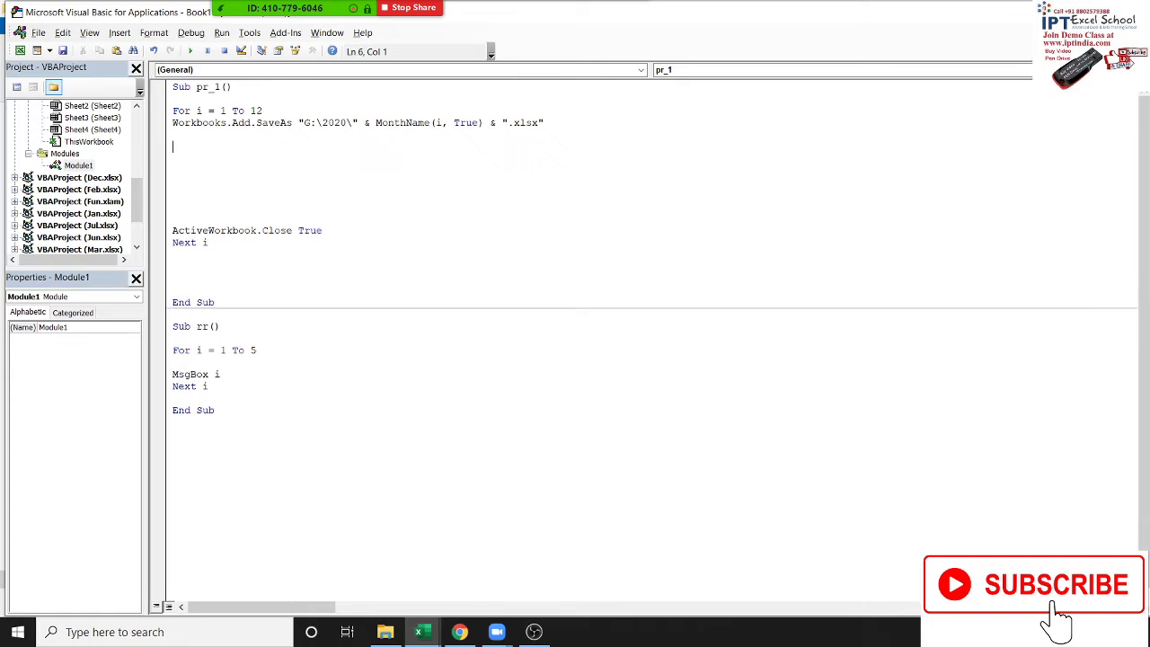
{"action": "key", "text": "alt+Tab"}
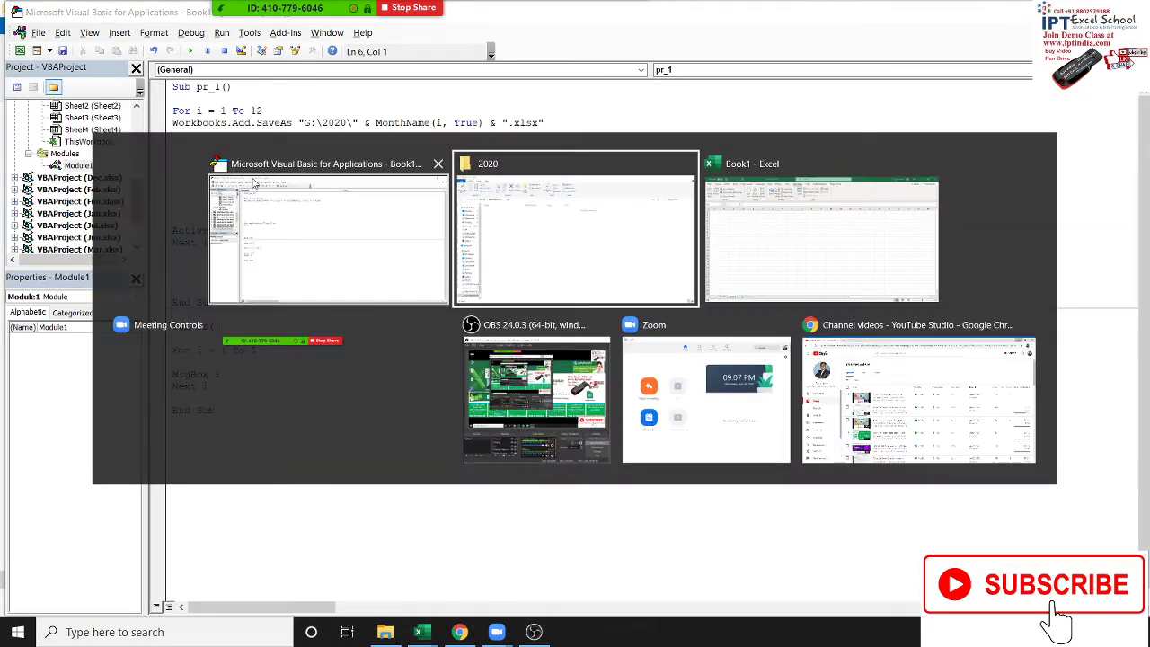
{"action": "key", "text": "alt+Tab"}
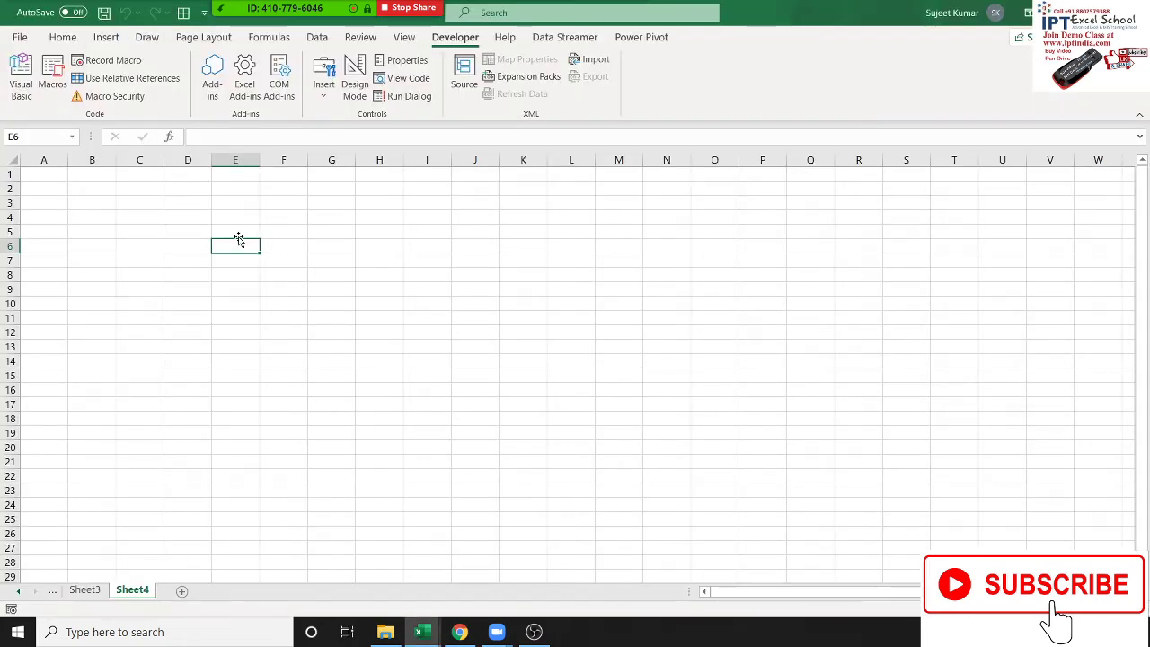
Step: Enter JAN in D4 and the formula ="1-"&D4&"-2020" in E4
{"action": "left_click", "coordinate": [181, 215]}
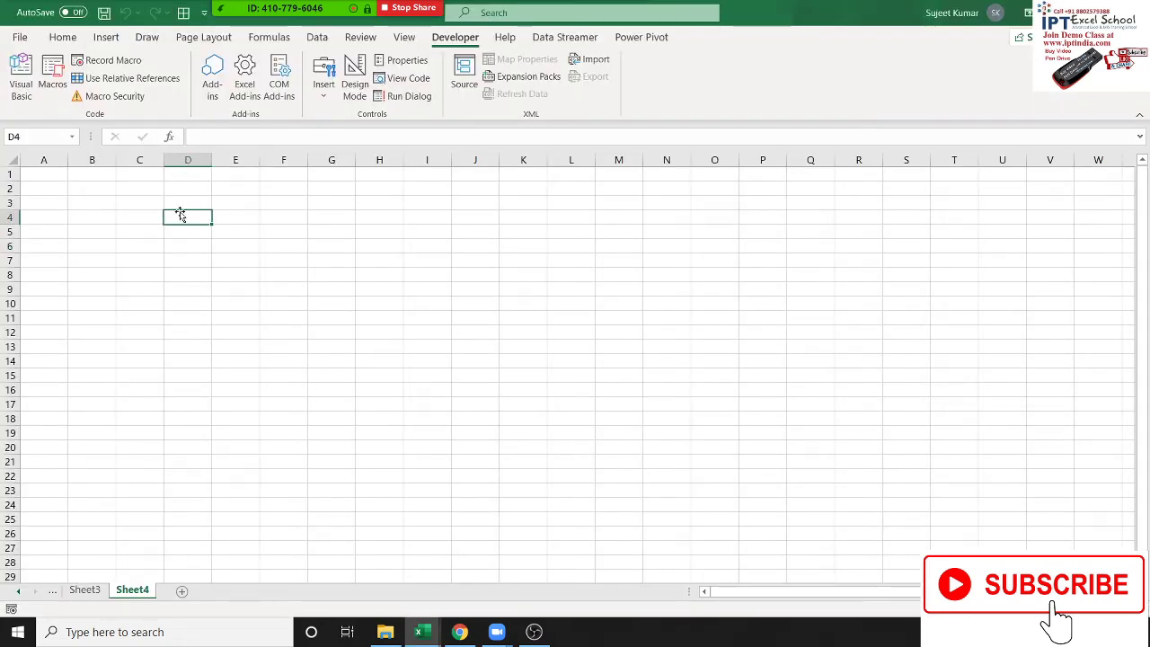
{"action": "type", "text": "JAN"}
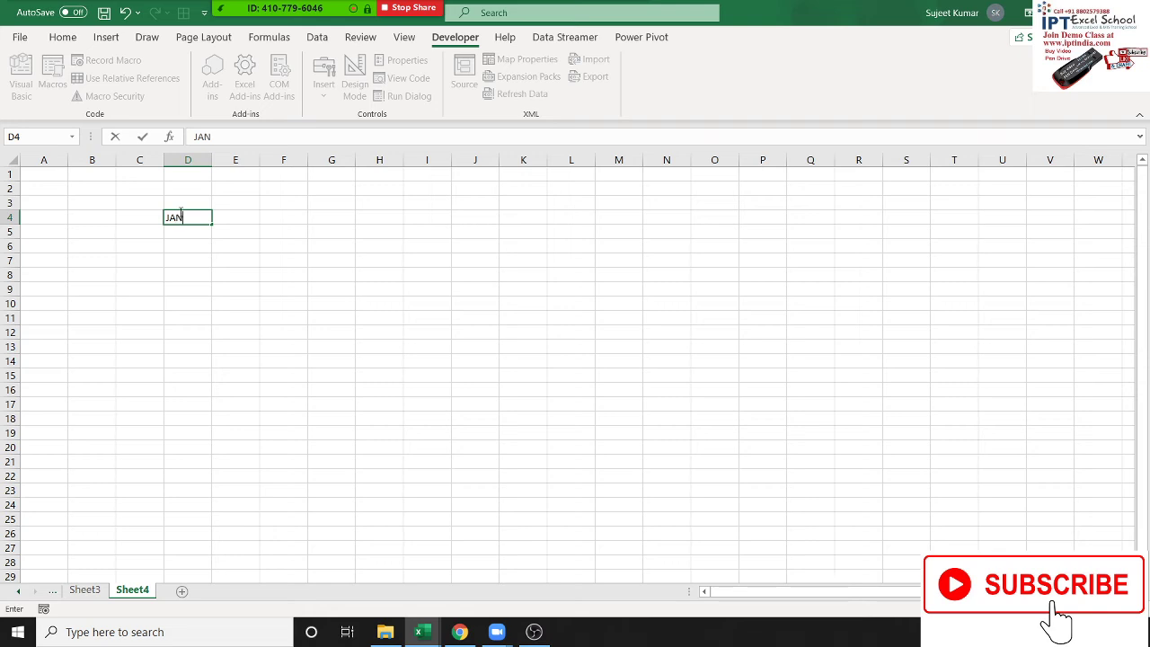
{"action": "key", "text": "Tab"}
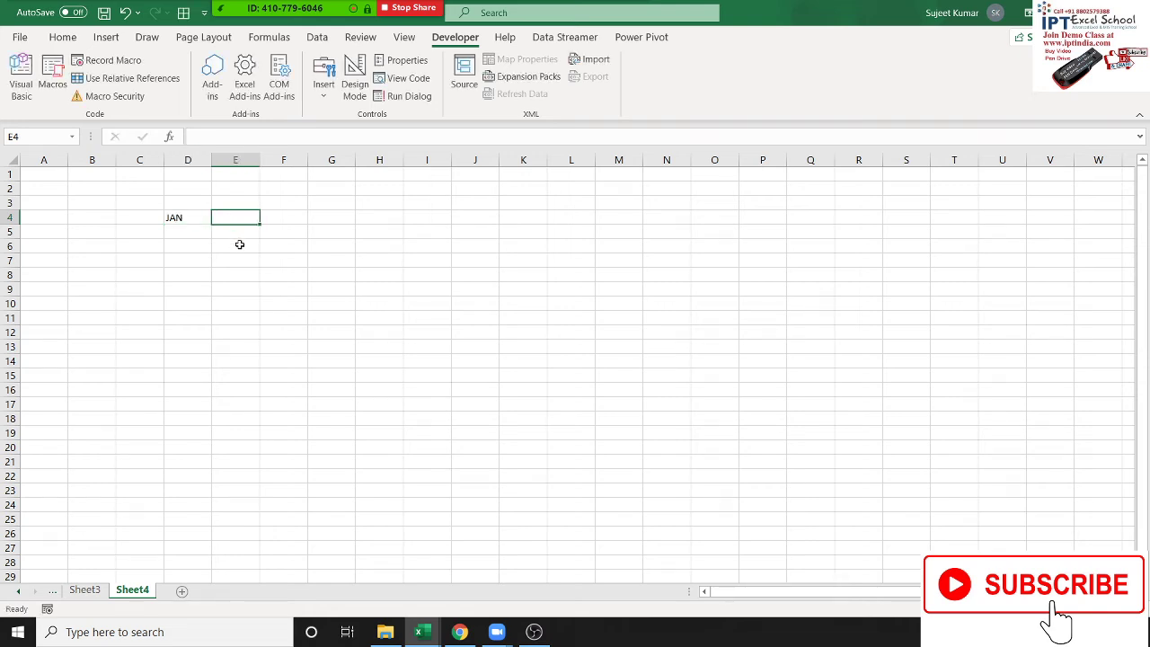
{"action": "type", "text": "="}
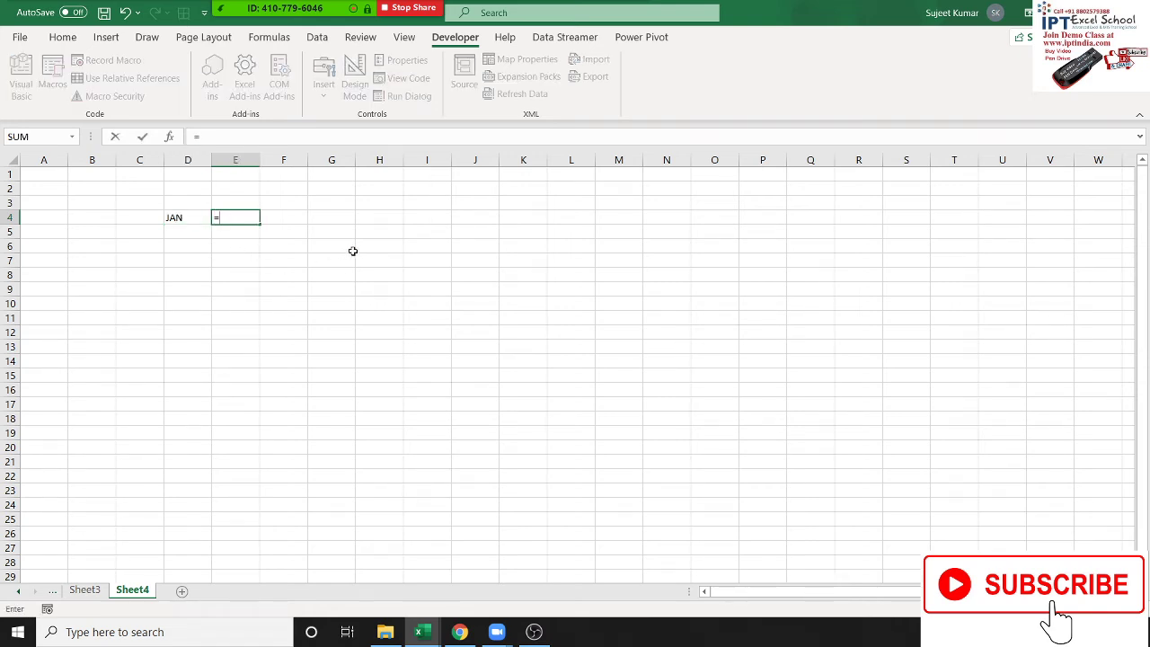
{"action": "type", "text": "\"1-"}
{"action": "type", "text": "\"&"}
{"action": "key", "text": "Left"}
{"action": "type", "text": "&\""}
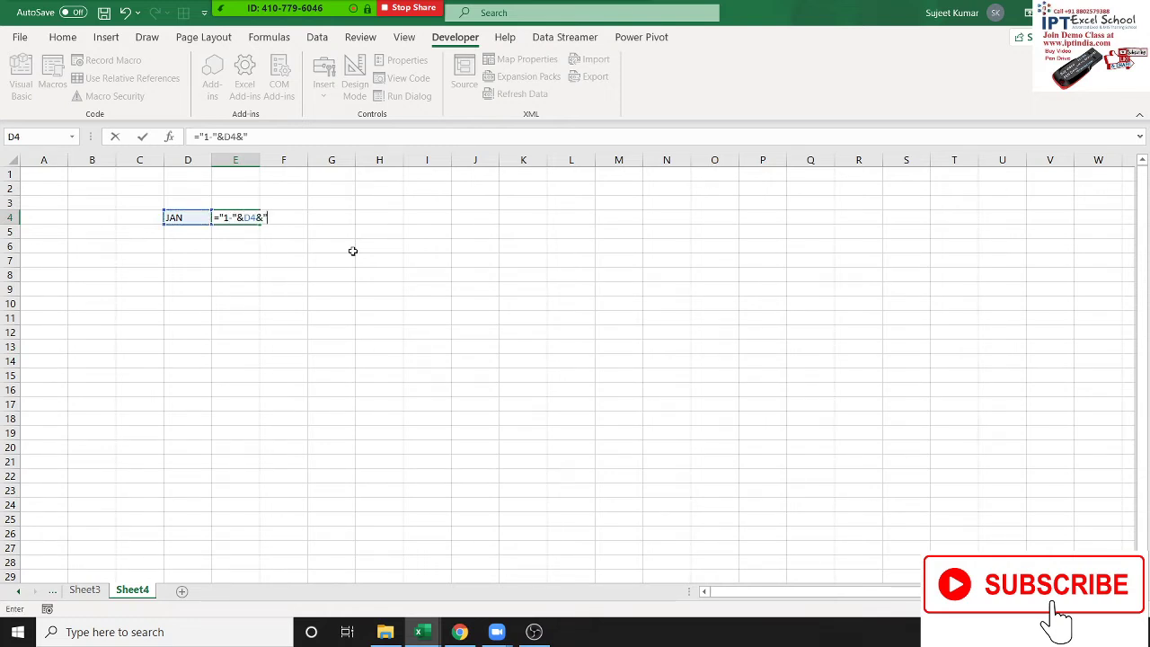
{"action": "type", "text": "-2010"}
{"action": "key", "text": "BackSpace"}
{"action": "key", "text": "BackSpace"}
{"action": "type", "text": "20\""}
{"action": "key", "text": "Return"}
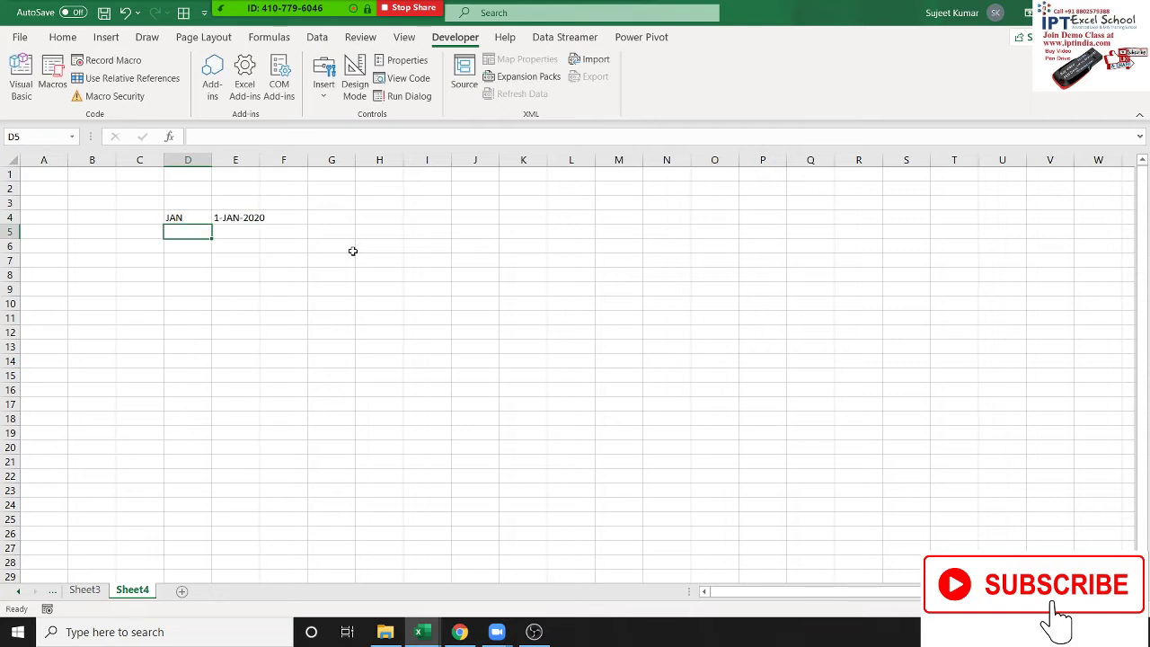
{"action": "left_click_drag", "start_coordinate": [260, 164], "coordinate": [266, 164]}
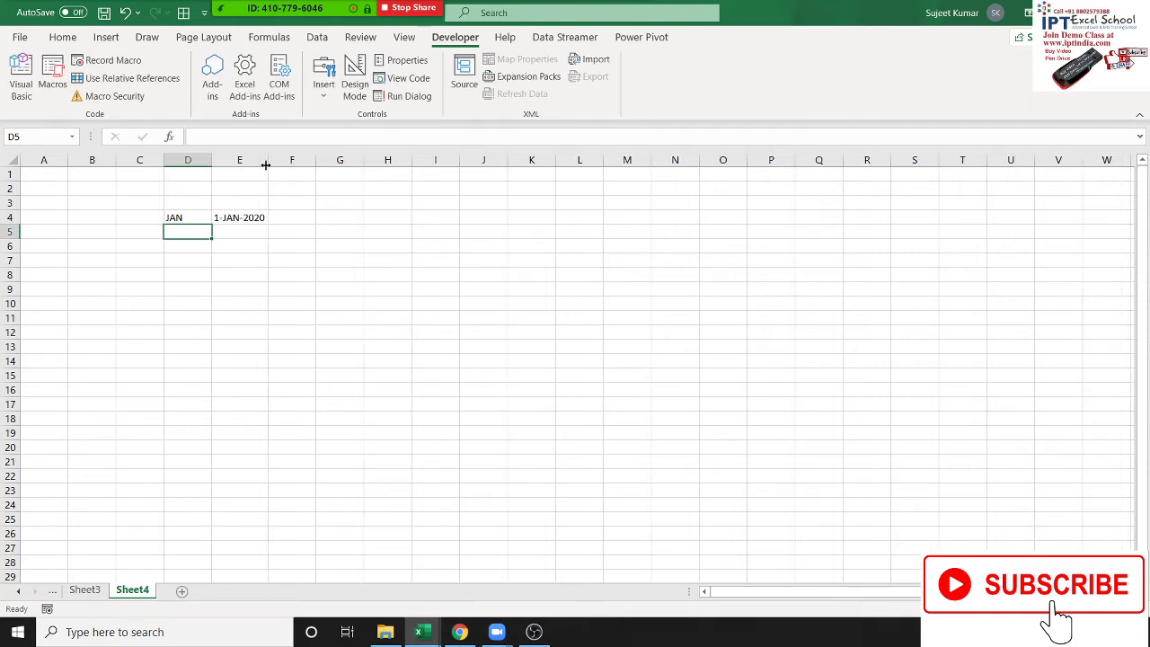
Step: Put =EOMONTH(E4,0) in F4 and format it as a date showing 31-Jan-20
{"action": "left_click", "coordinate": [303, 218]}
{"action": "type", "text": "=e"}
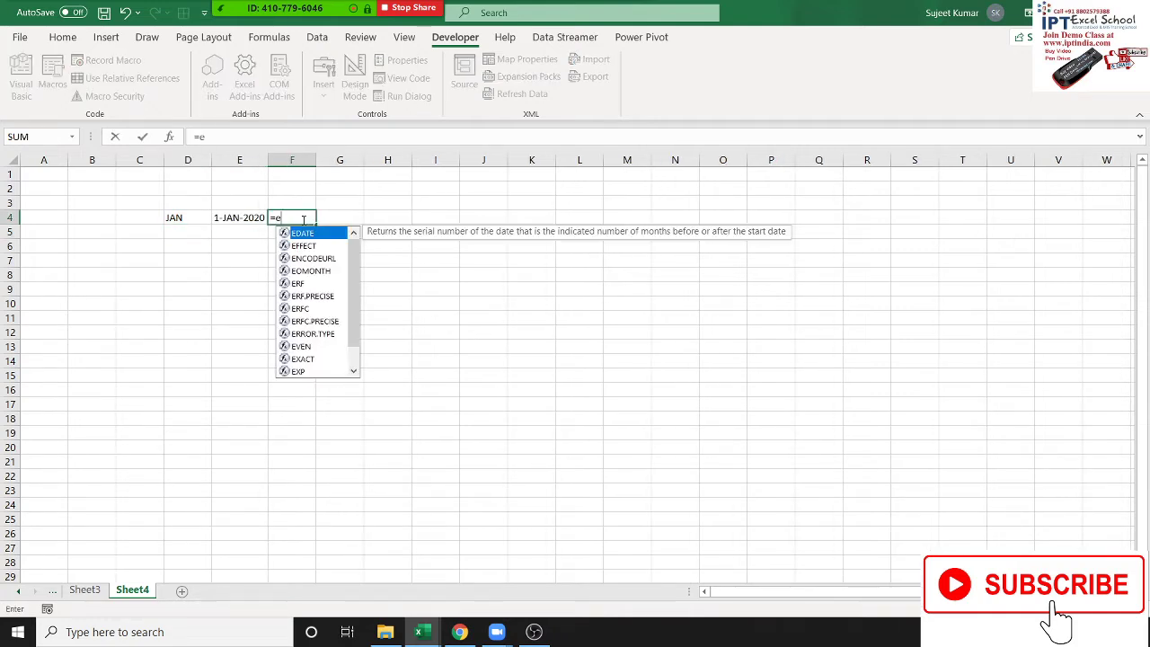
{"action": "type", "text": "o"}
{"action": "key", "text": "Tab"}
{"action": "key", "text": "Left"}
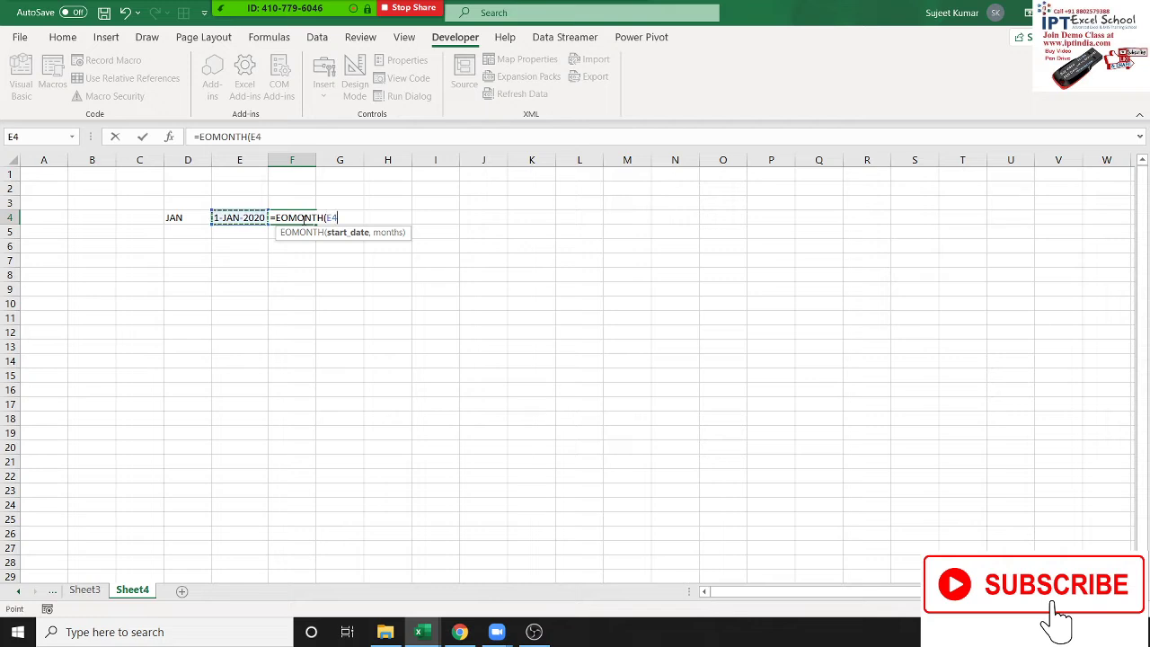
{"action": "type", "text": ",0"}
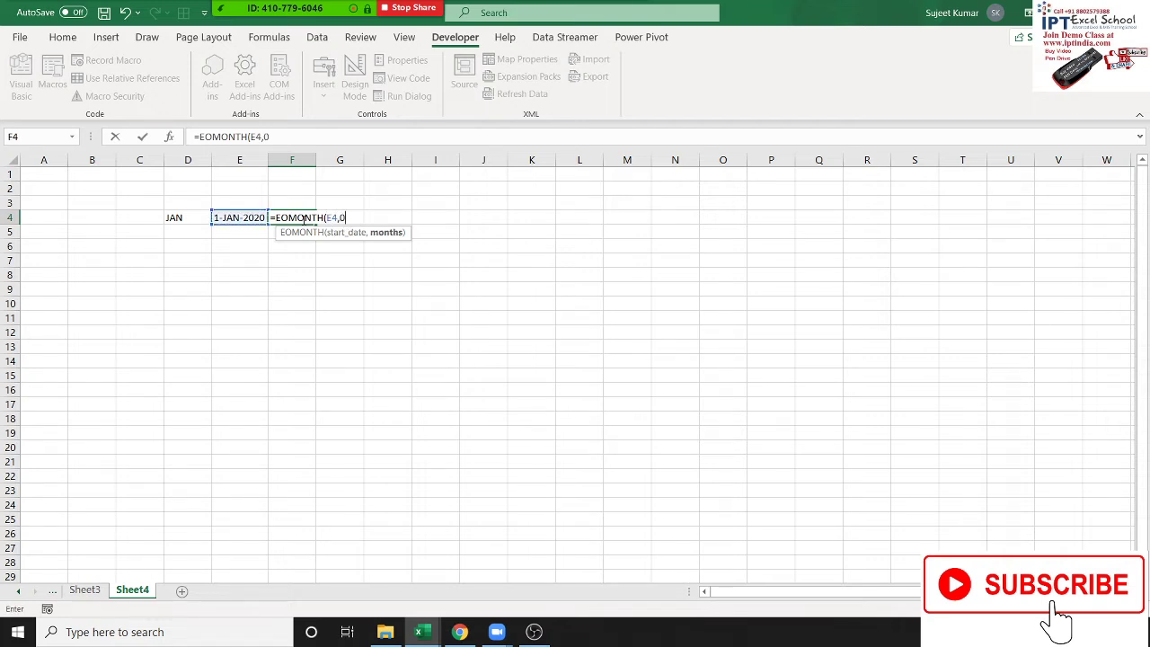
{"action": "key", "text": "Return"}
{"action": "left_click", "coordinate": [302, 218]}
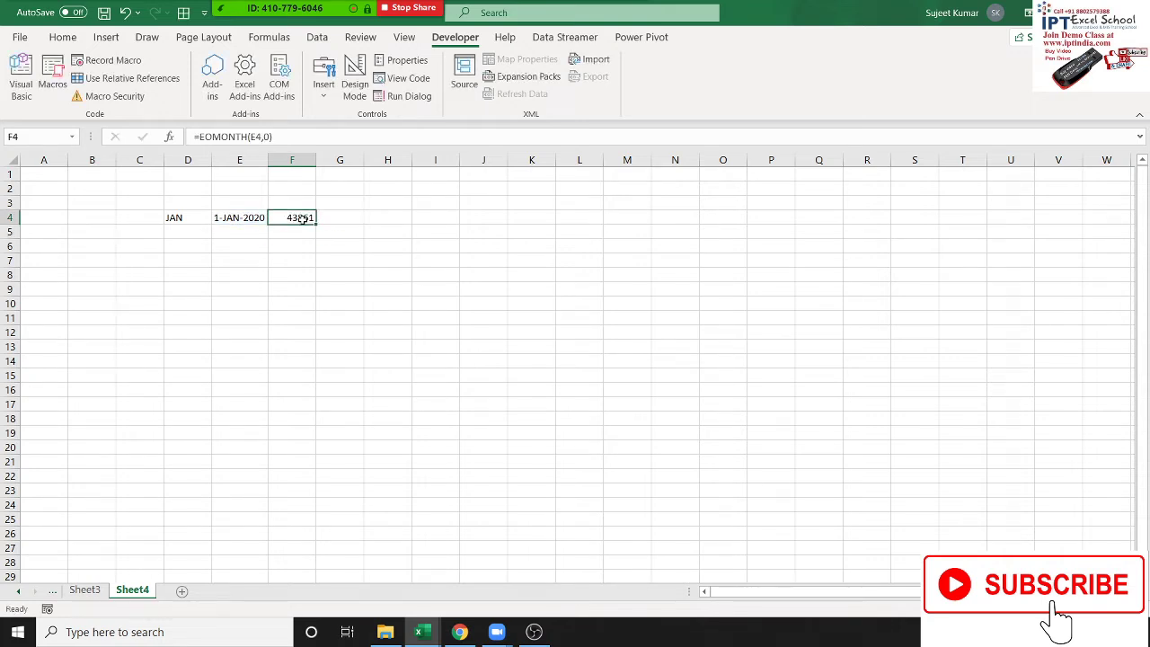
{"action": "key", "text": "ctrl+shift+3"}
Step: Enter =DAY(F4) in G4 to get the day count 31
{"action": "left_click", "coordinate": [320, 218]}
{"action": "double_click", "coordinate": [351, 218]}
{"action": "type", "text": "=da"}
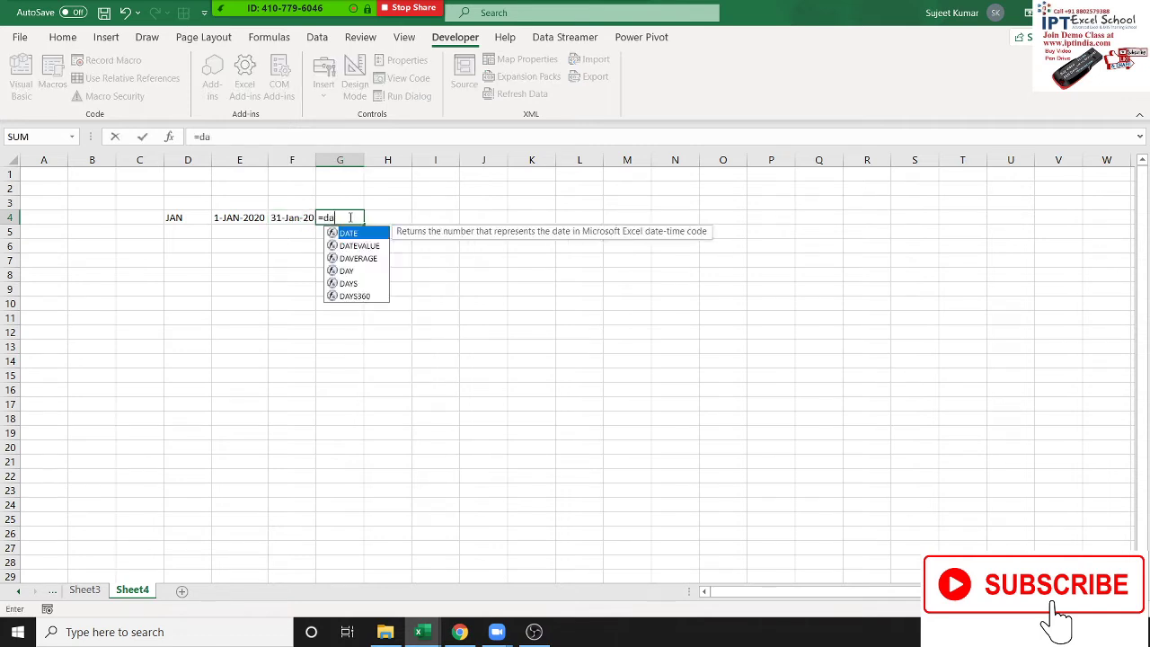
{"action": "type", "text": "y("}
{"action": "key", "text": "Left"}
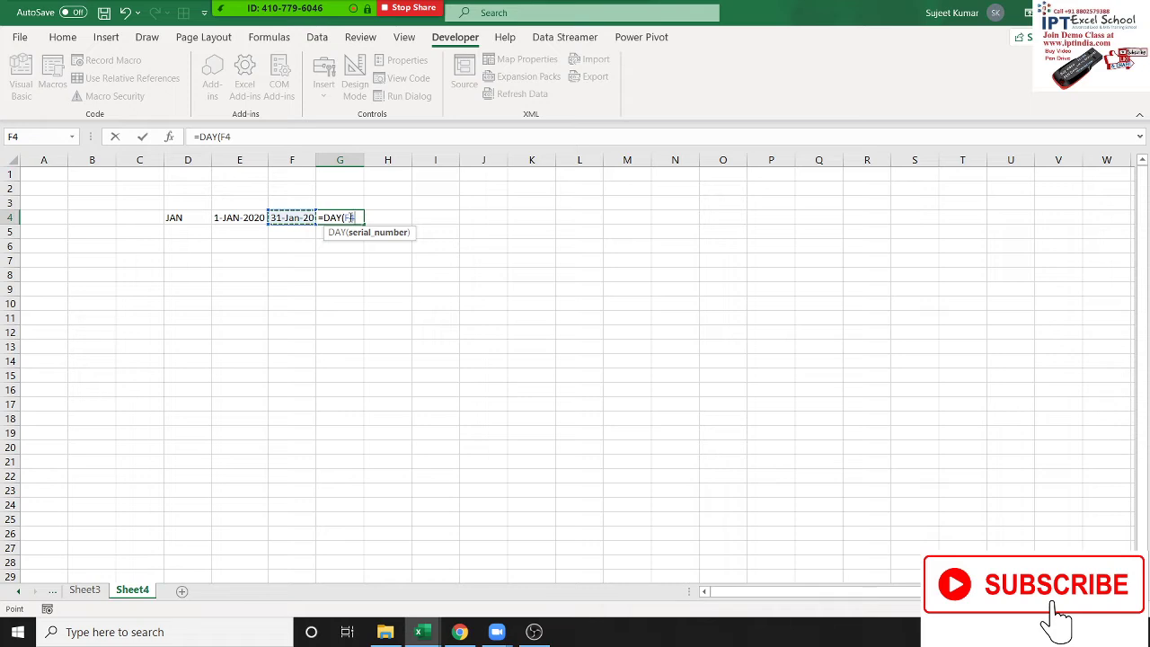
{"action": "key", "text": "Return"}
{"action": "left_click", "coordinate": [350, 217]}
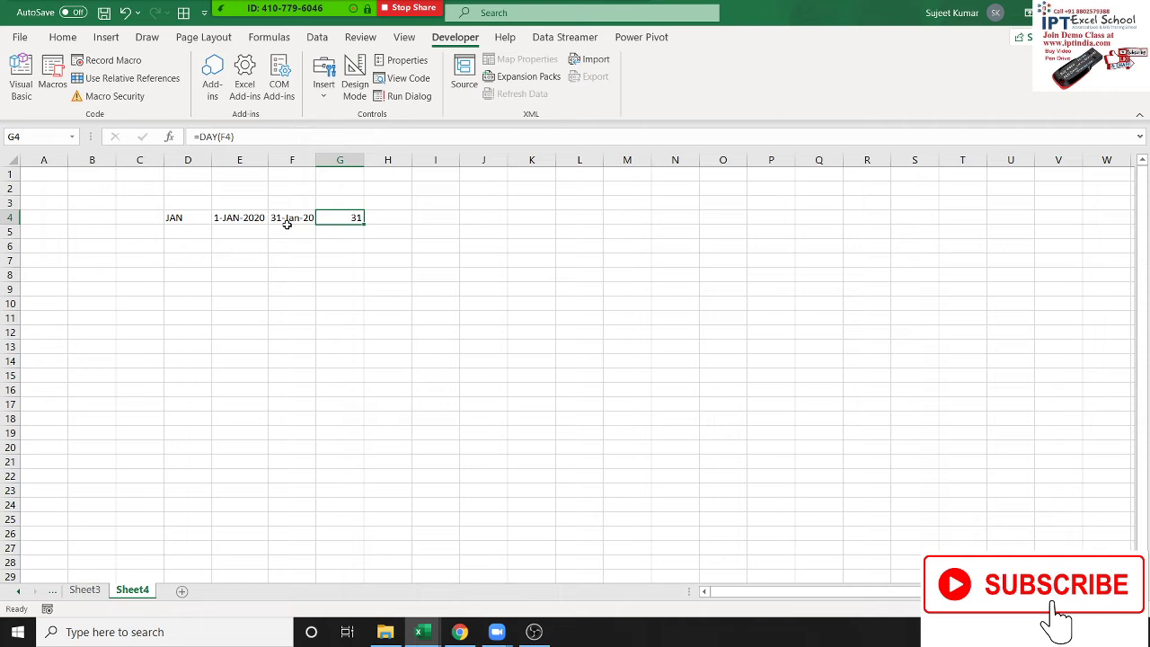
{"action": "left_click", "coordinate": [264, 221]}
Step: Begin the pr_1 line D=day(application.wo after discarding a first try with a direct EoMonth call
{"action": "key", "text": "alt+F11"}
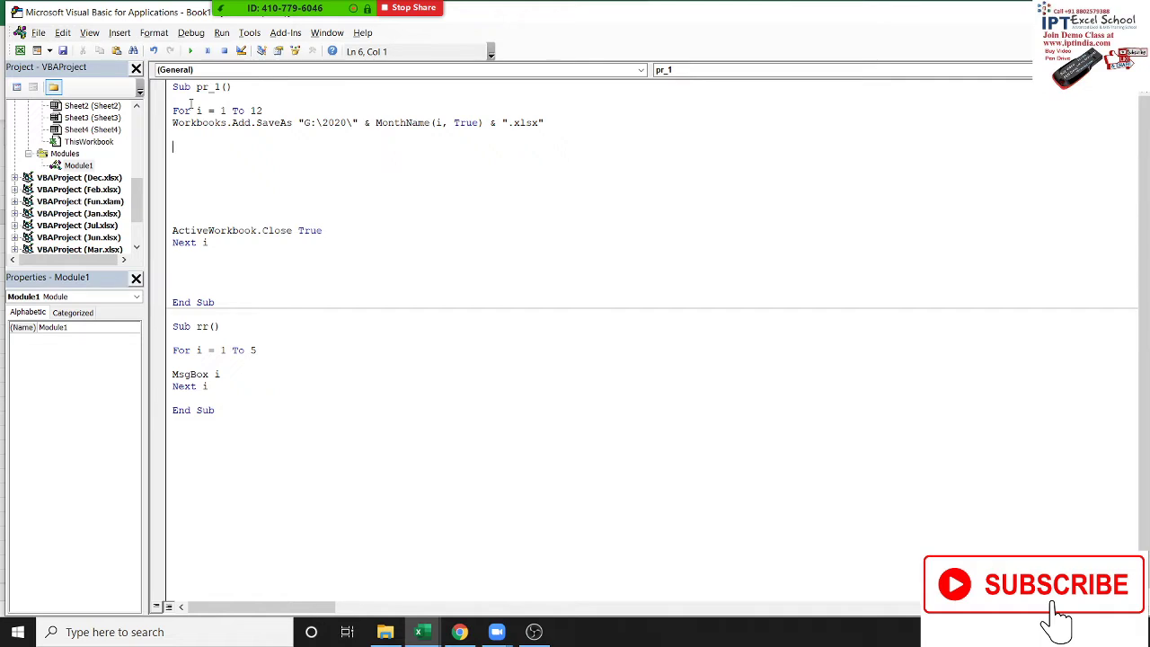
{"action": "type", "text": "D"}
{"action": "type", "text": "=days"}
{"action": "key", "text": "BackSpace"}
{"action": "type", "text": "("}
{"action": "type", "text": "em"}
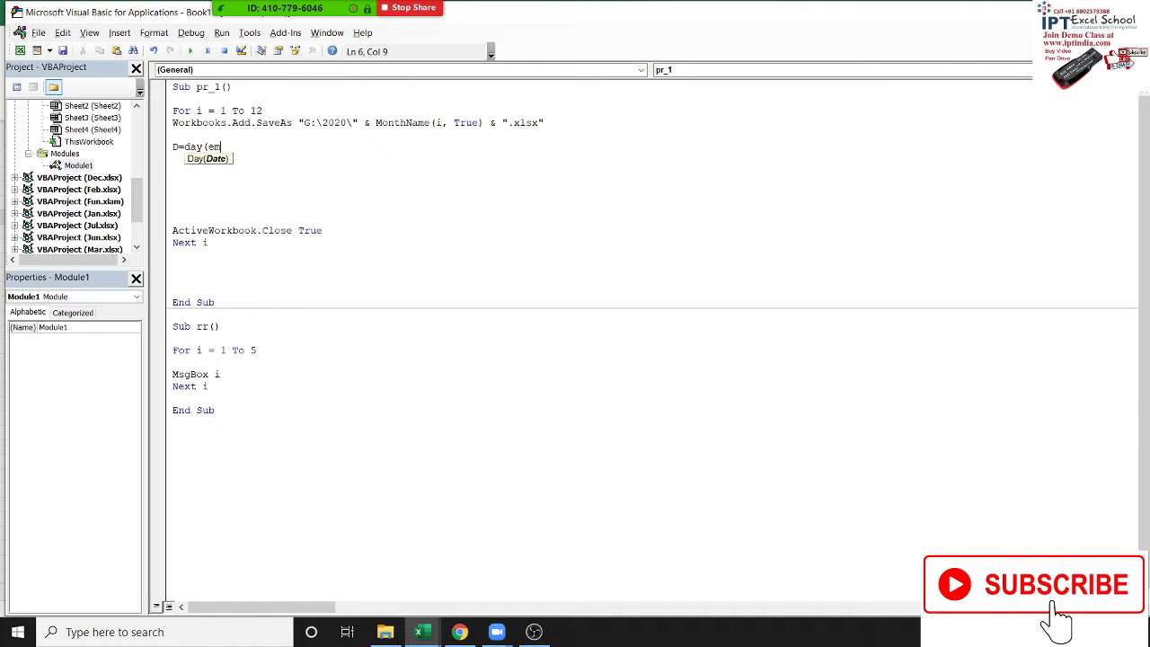
{"action": "type", "text": "o"}
{"action": "key", "text": "BackSpace"}
{"action": "key", "text": "BackSpace"}
{"action": "type", "text": "omon"}
{"action": "type", "text": "t"}
{"action": "type", "text": "h"}
{"action": "type", "text": "("}
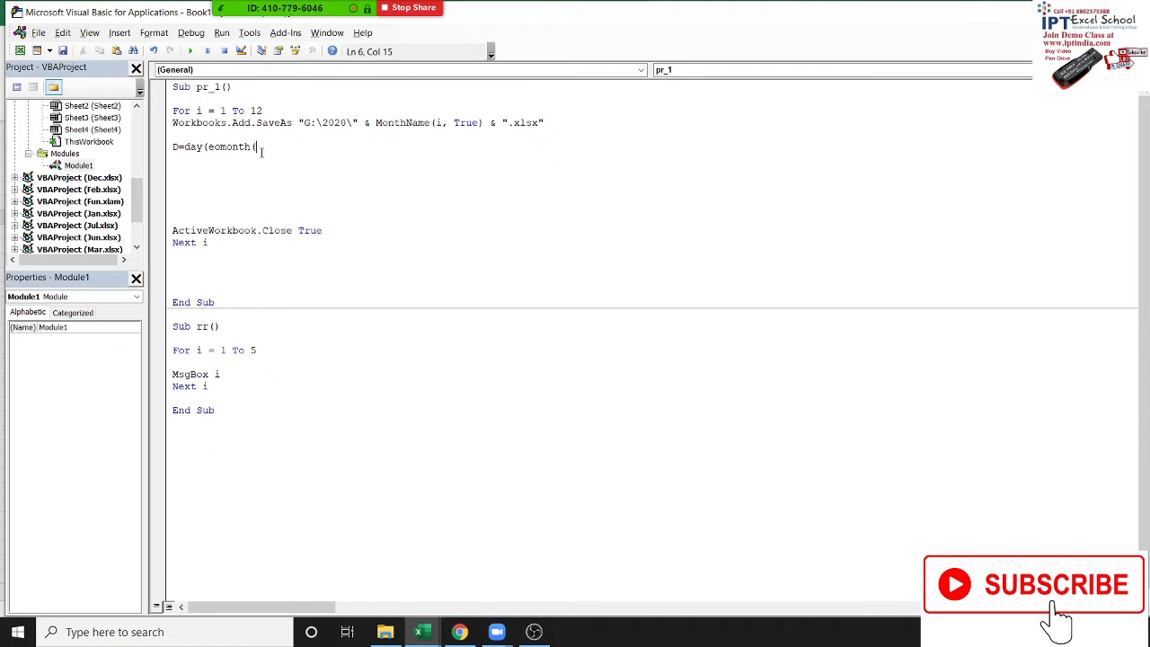
{"action": "key", "text": "BackSpace"}
{"action": "key", "text": "BackSpace"}
{"action": "key", "text": "BackSpace"}
{"action": "key", "text": "BackSpace"}
{"action": "key", "text": "BackSpace"}
{"action": "key", "text": "BackSpace"}
{"action": "key", "text": "BackSpace"}
{"action": "key", "text": "BackSpace"}
{"action": "type", "text": "a"}
{"action": "type", "text": "ppl"}
{"action": "type", "text": "ication"}
{"action": "type", "text": ".wo"}
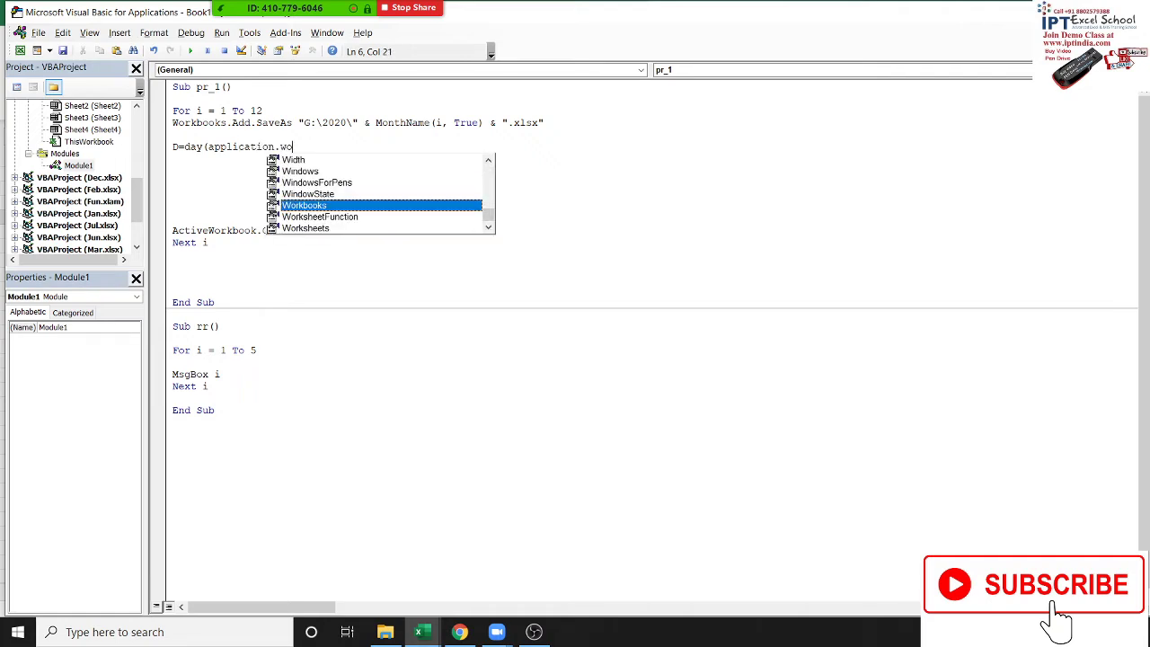
Step: Extend the line to D=Day(Application.WorksheetFunction.EoMonth("1-"&MonthName(i,True)&"-2020",0))
{"action": "key", "text": "Tab"}
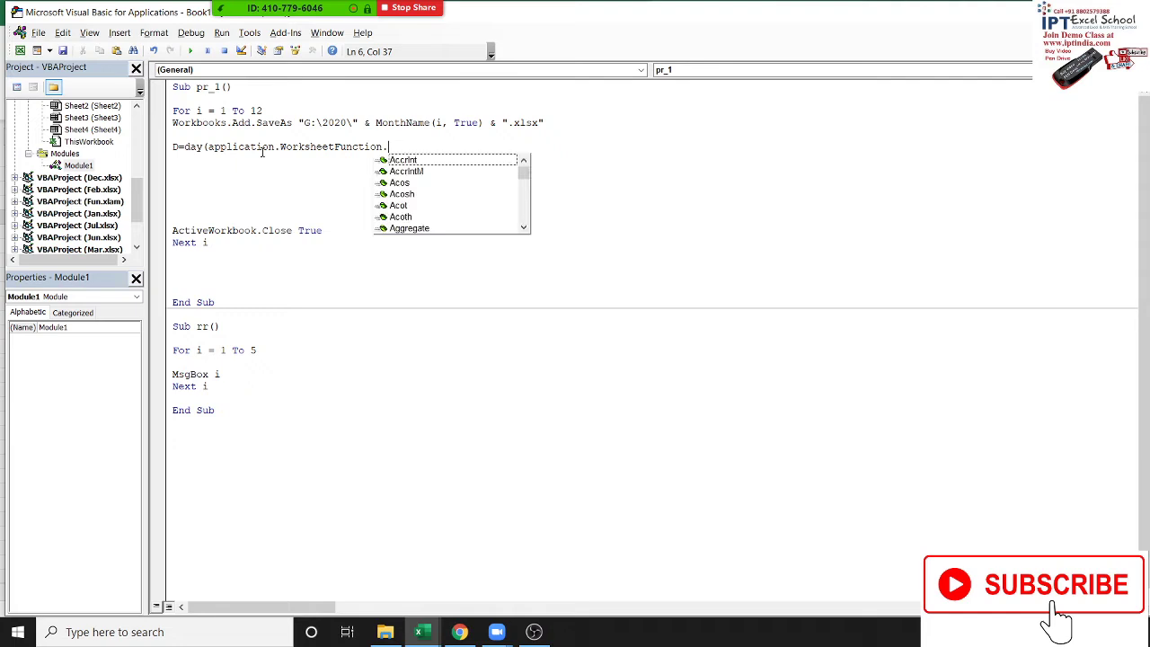
{"action": "type", "text": "eo"}
{"action": "key", "text": "Tab"}
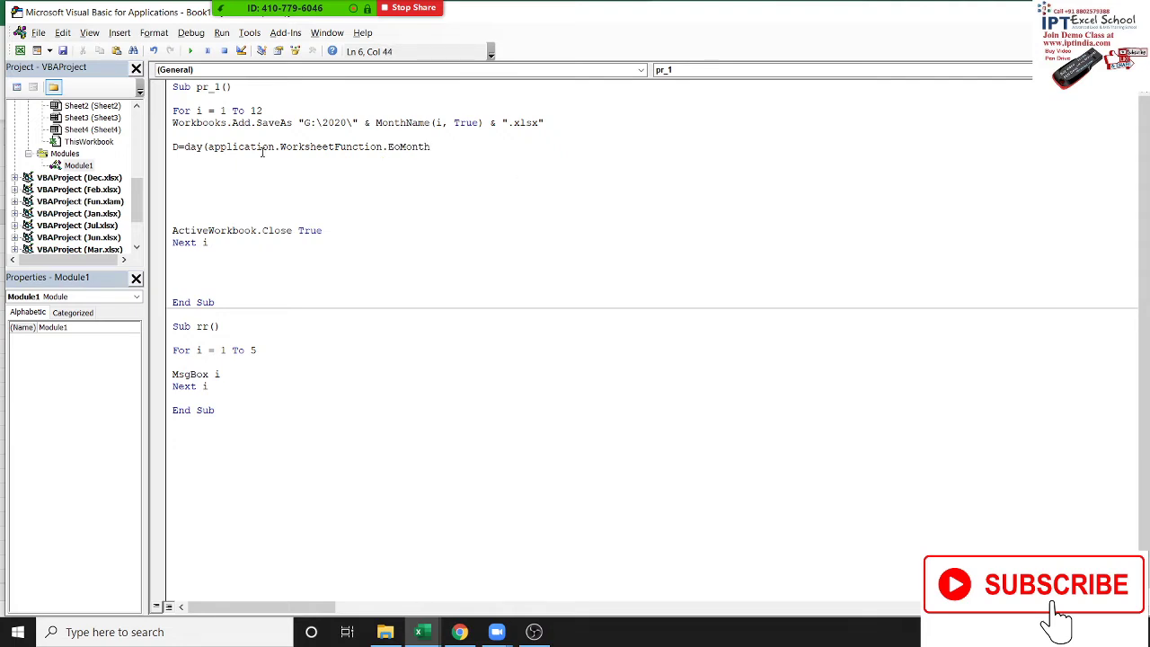
{"action": "type", "text": "(\""}
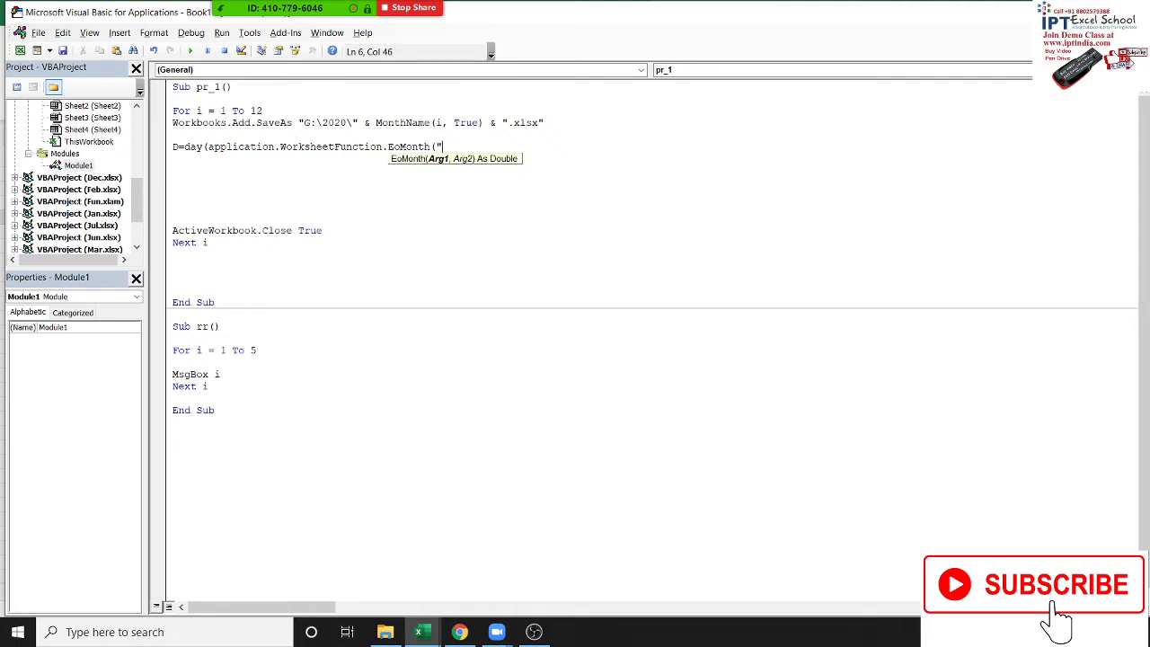
{"action": "type", "text": "1-"}
{"action": "type", "text": "\"&"}
{"action": "type", "text": "mo"}
{"action": "type", "text": "nth"}
{"action": "type", "text": "name"}
{"action": "type", "text": "("}
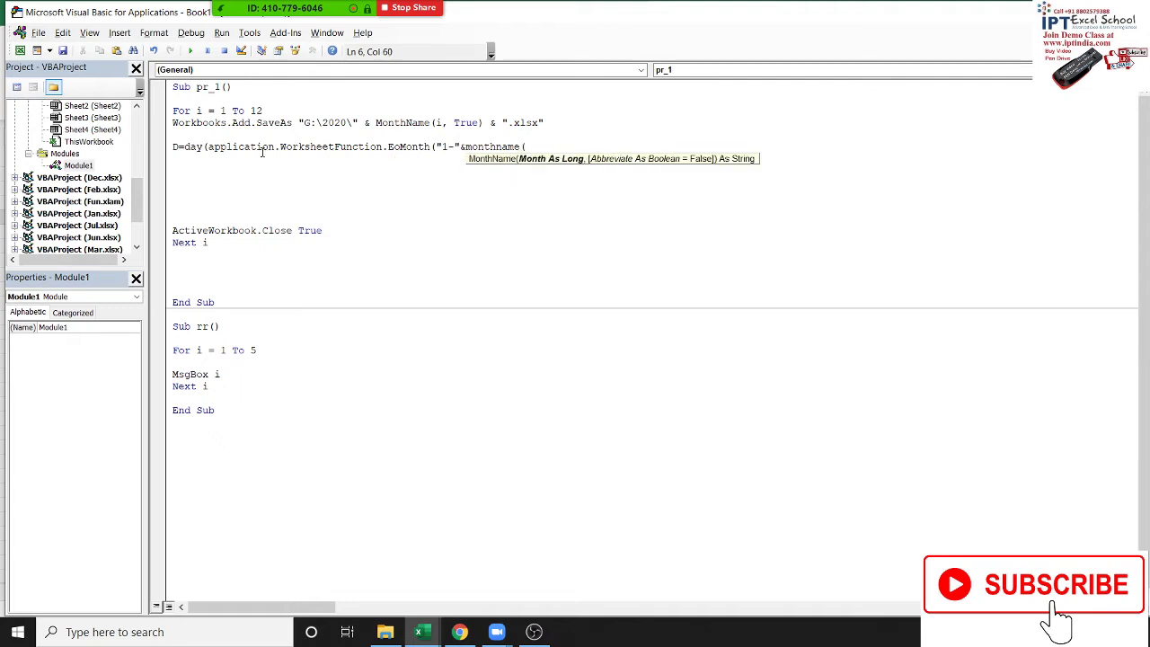
{"action": "type", "text": "i"}
{"action": "type", "text": ",trye"}
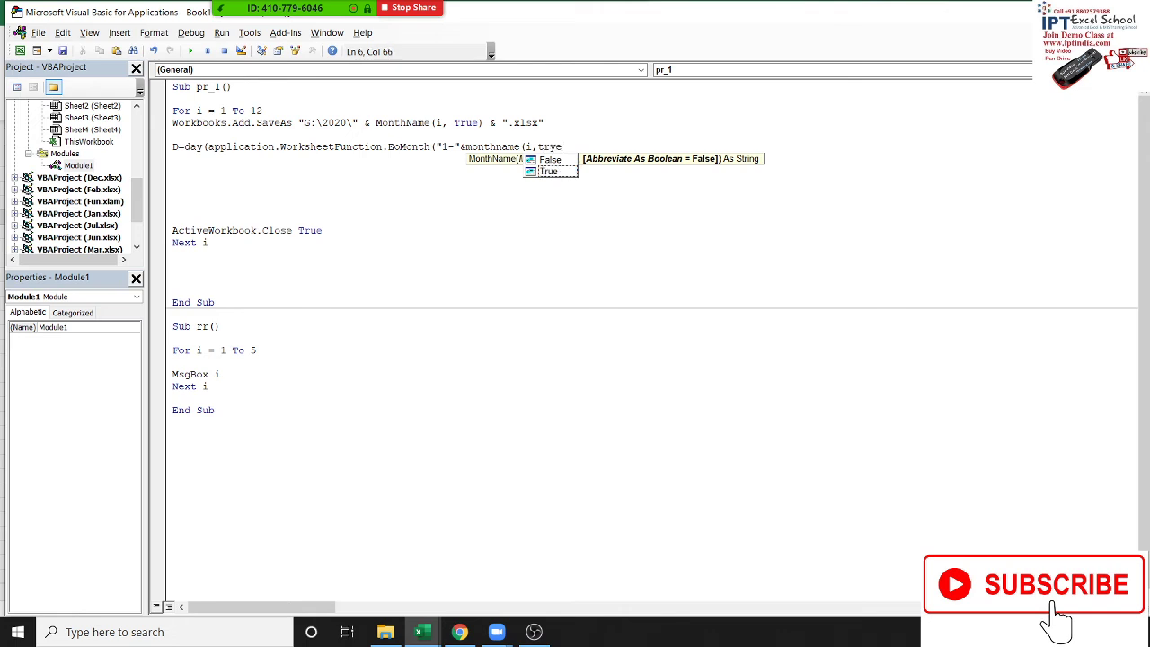
{"action": "key", "text": "Down"}
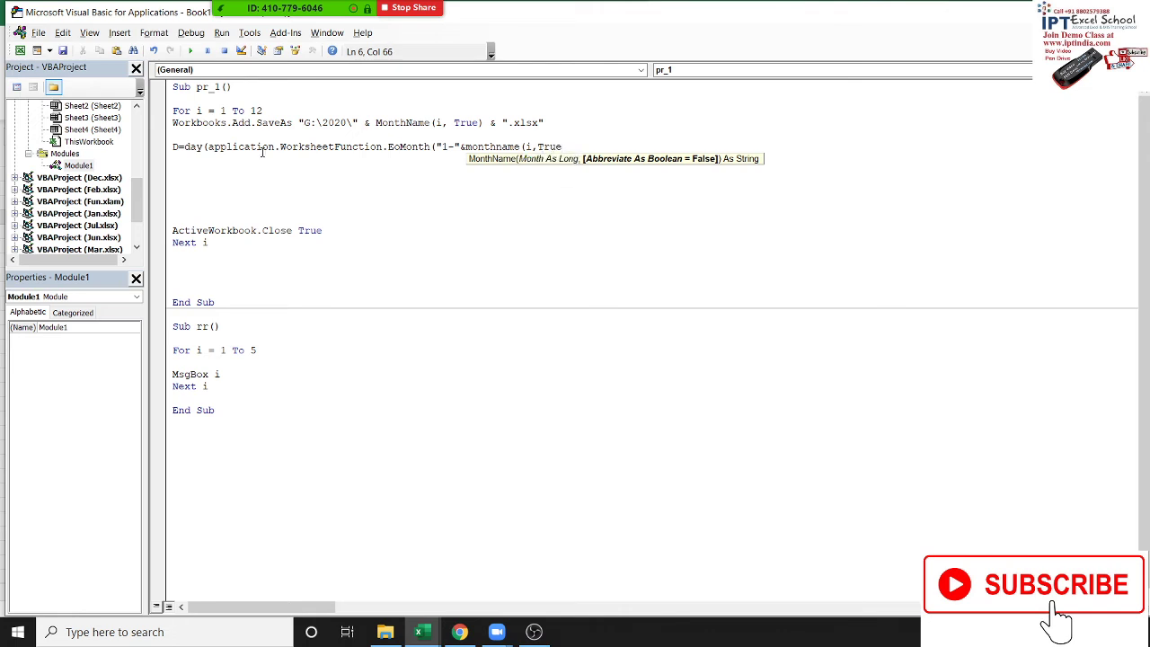
{"action": "type", "text": ")"}
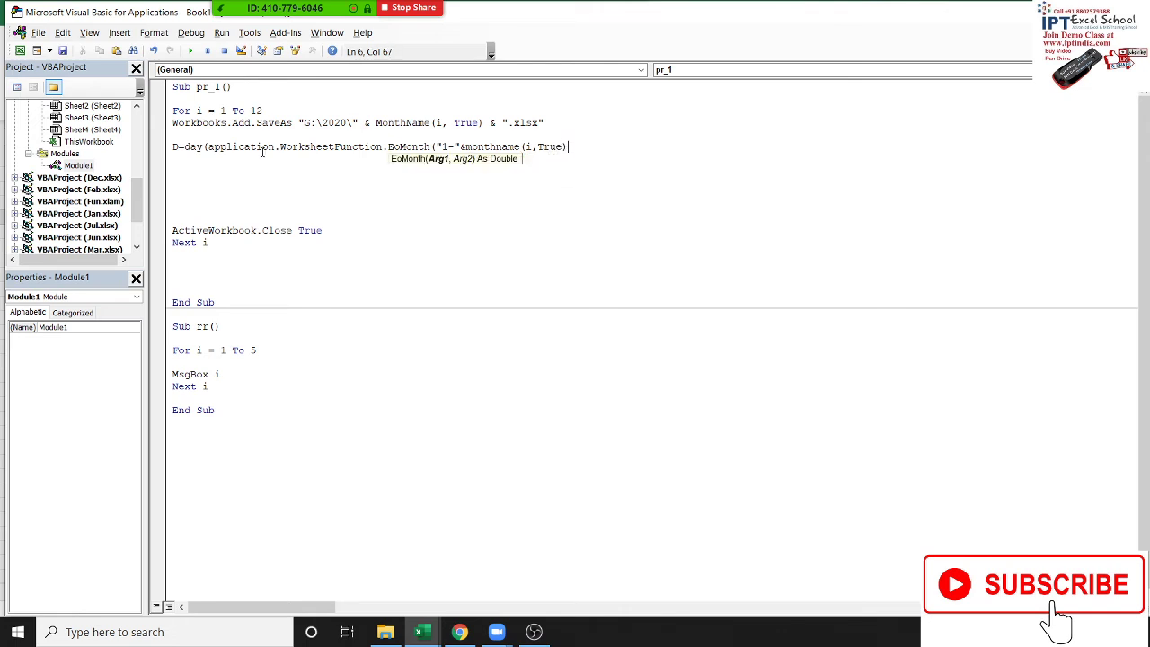
{"action": "type", "text": "&\"-"}
{"action": "type", "text": "202"}
{"action": "type", "text": "0\""}
{"action": "type", "text": ")"}
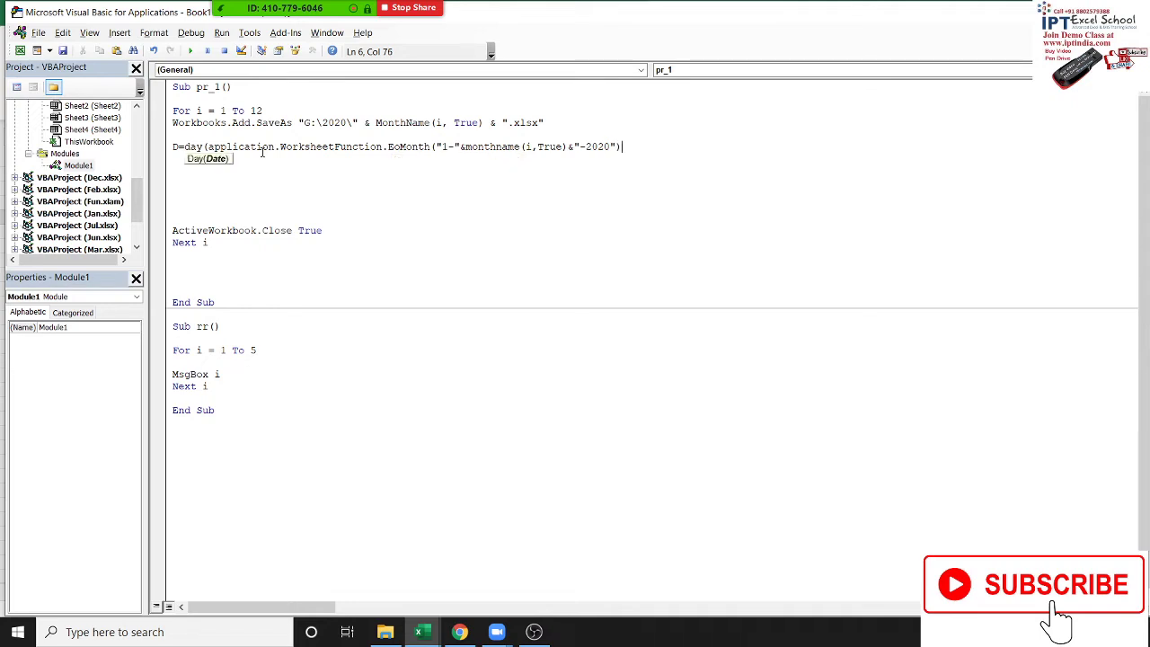
{"action": "key", "text": "BackSpace"}
{"action": "type", "text": ","}
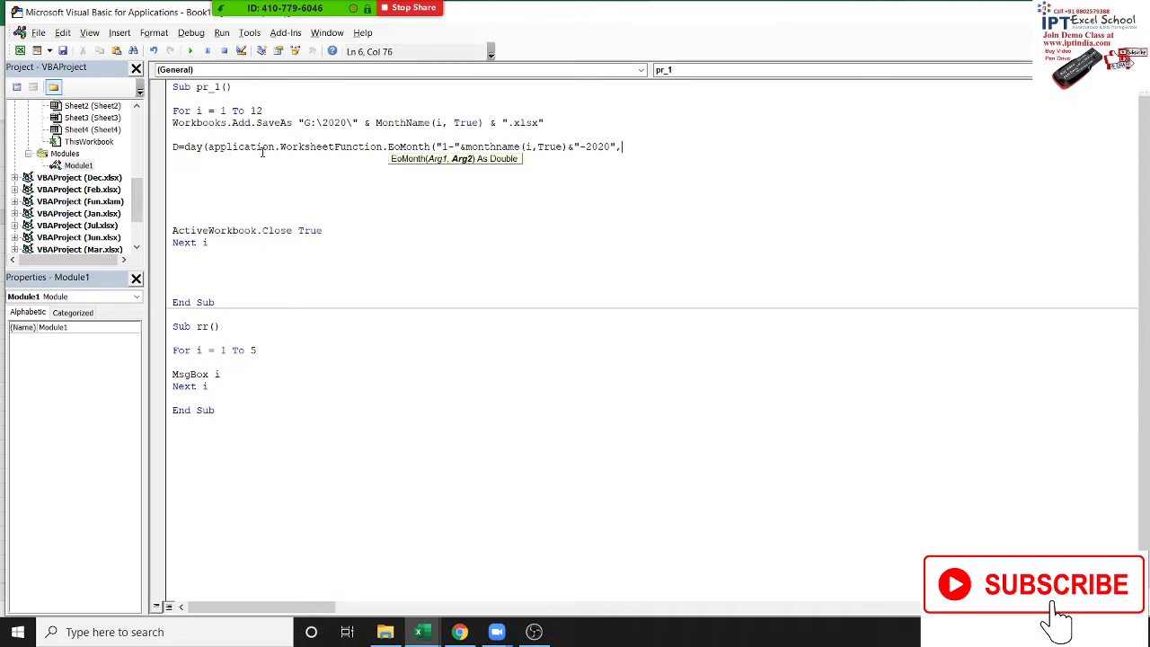
{"action": "type", "text": "0)"}
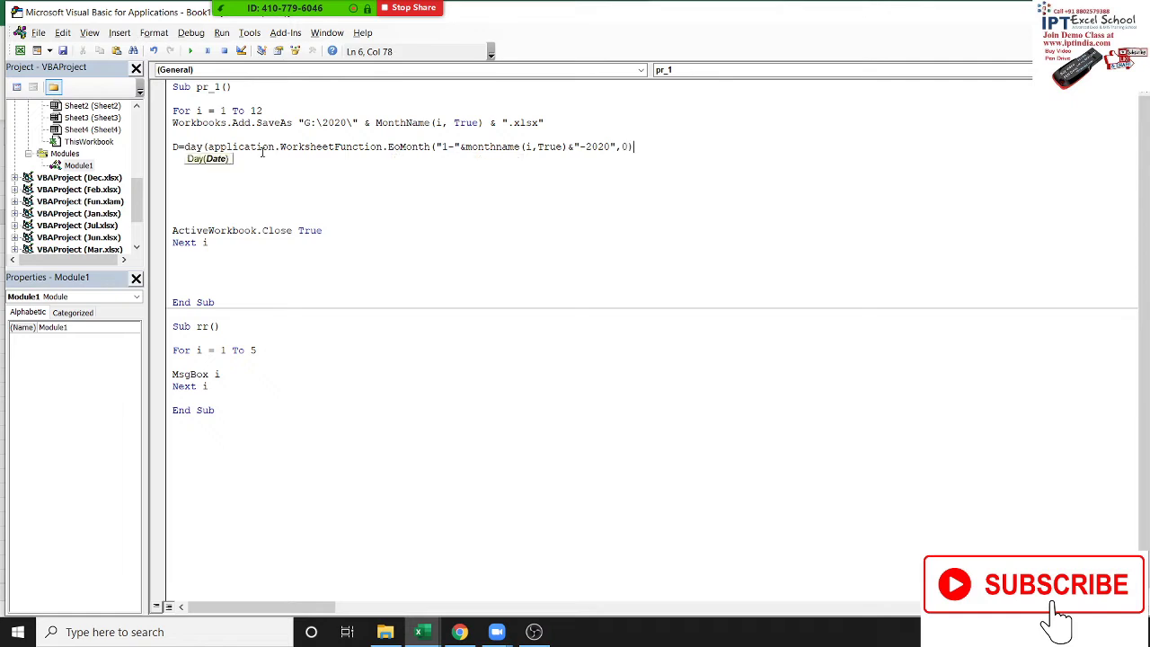
Step: Dismiss the compile error and add the missing closing parenthesis to the EoMonth line
{"action": "left_click", "coordinate": [257, 191]}
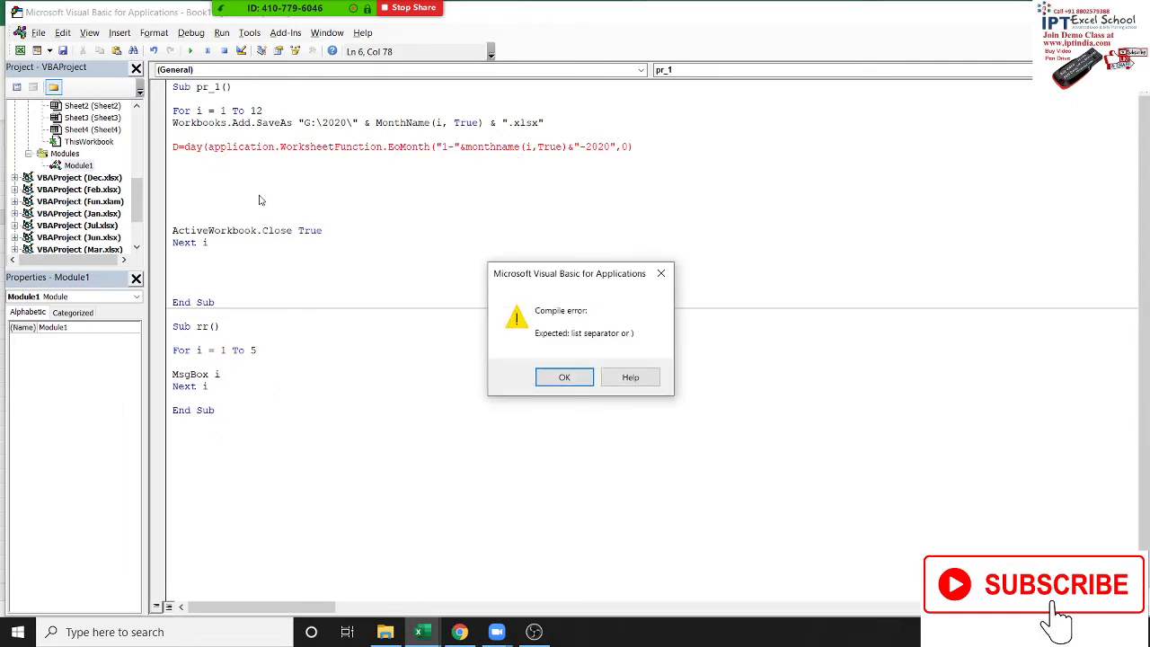
{"action": "left_click", "coordinate": [568, 368]}
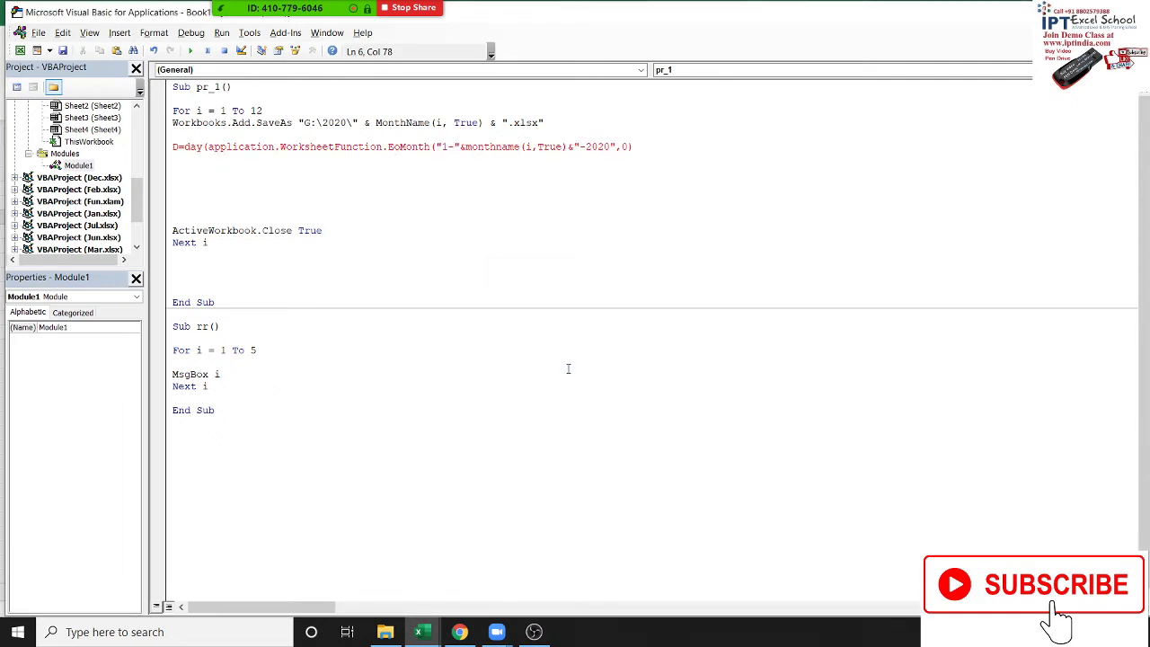
{"action": "type", "text": ")"}
{"action": "left_click", "coordinate": [543, 263]}
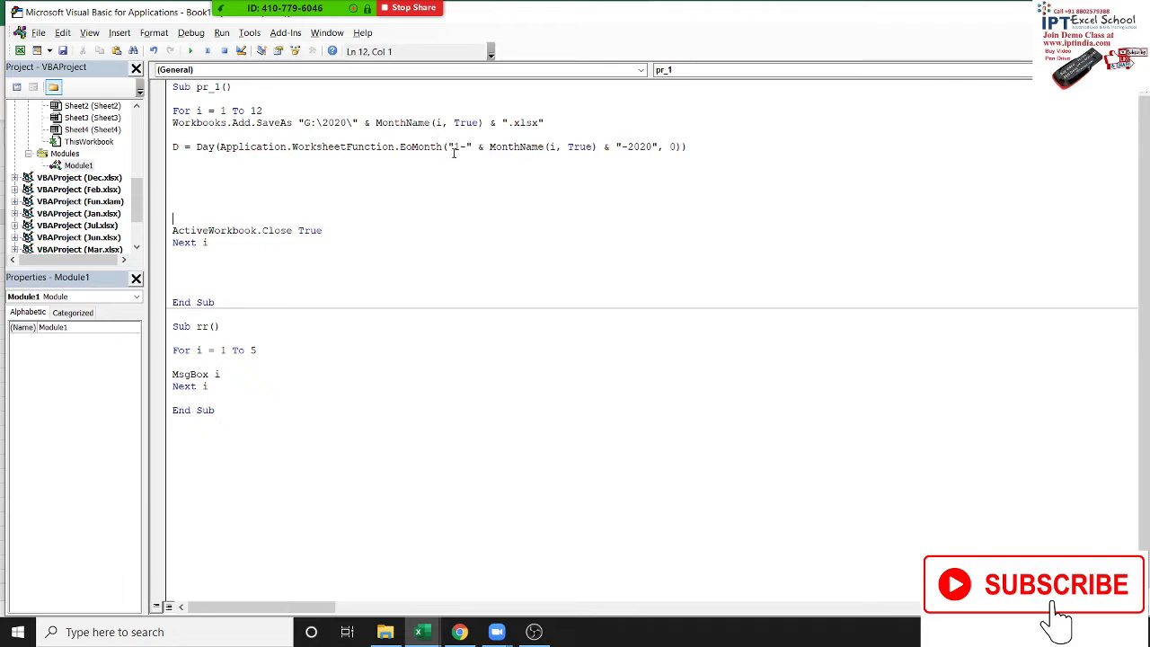
Step: Explain the line by highlighting MonthName(i, True), the date string, the EoMonth call and Day, then show Excel
{"action": "left_click_drag", "start_coordinate": [485, 146], "coordinate": [597, 147]}
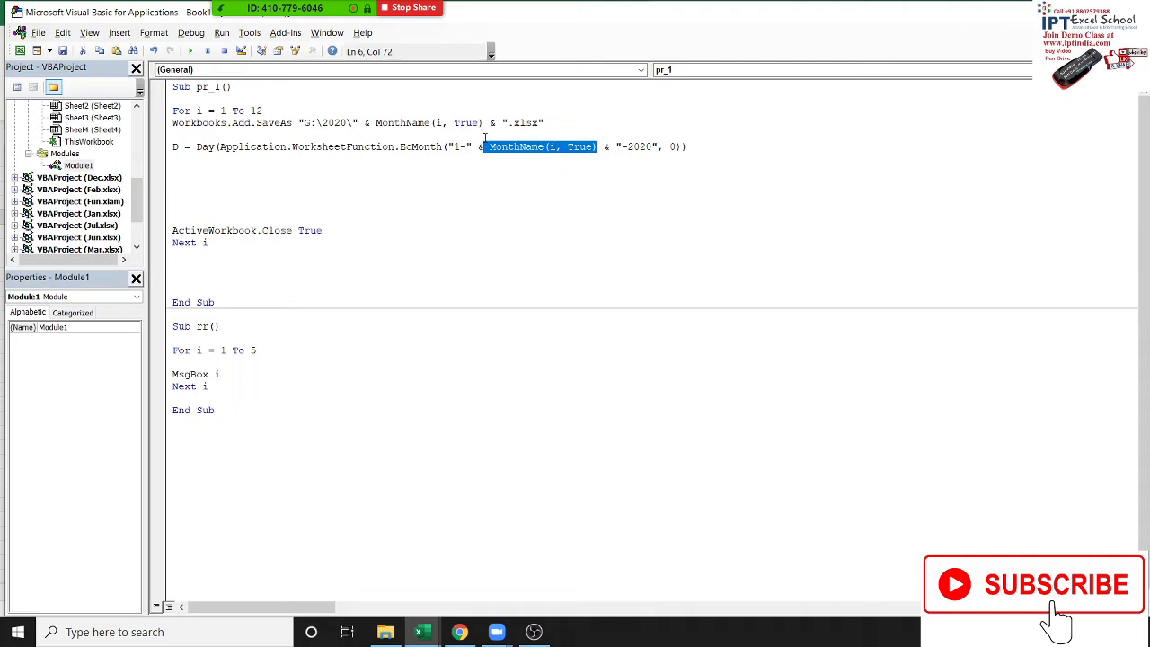
{"action": "left_click_drag", "start_coordinate": [454, 146], "coordinate": [658, 149]}
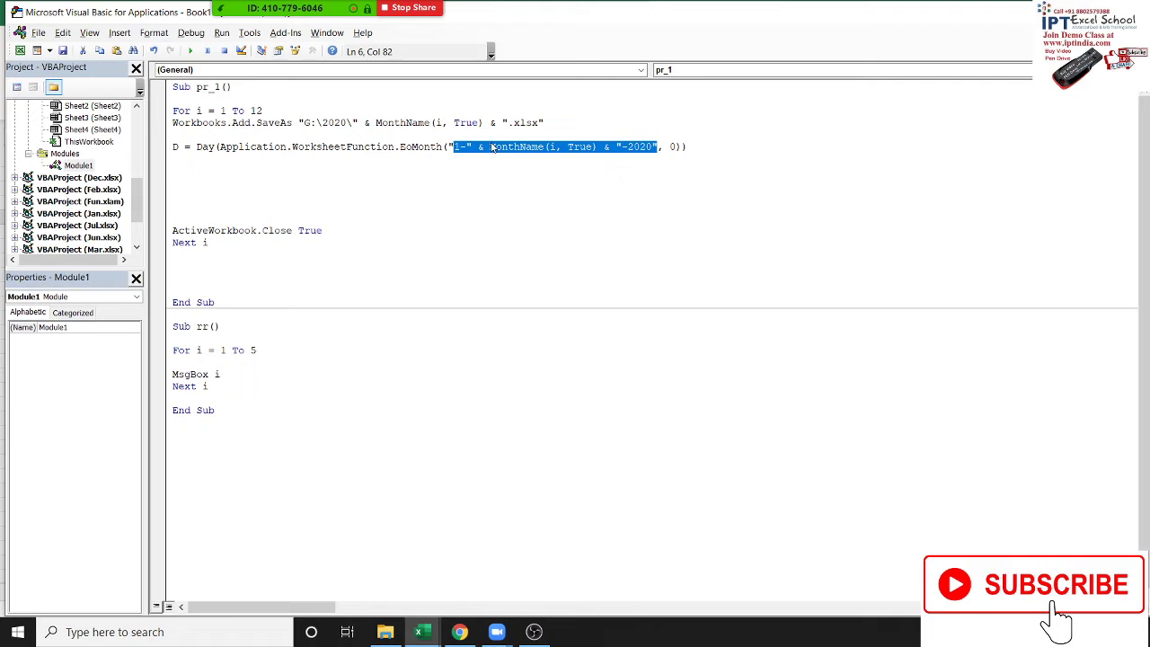
{"action": "left_click", "coordinate": [291, 146]}
{"action": "key", "text": "shift+Down"}
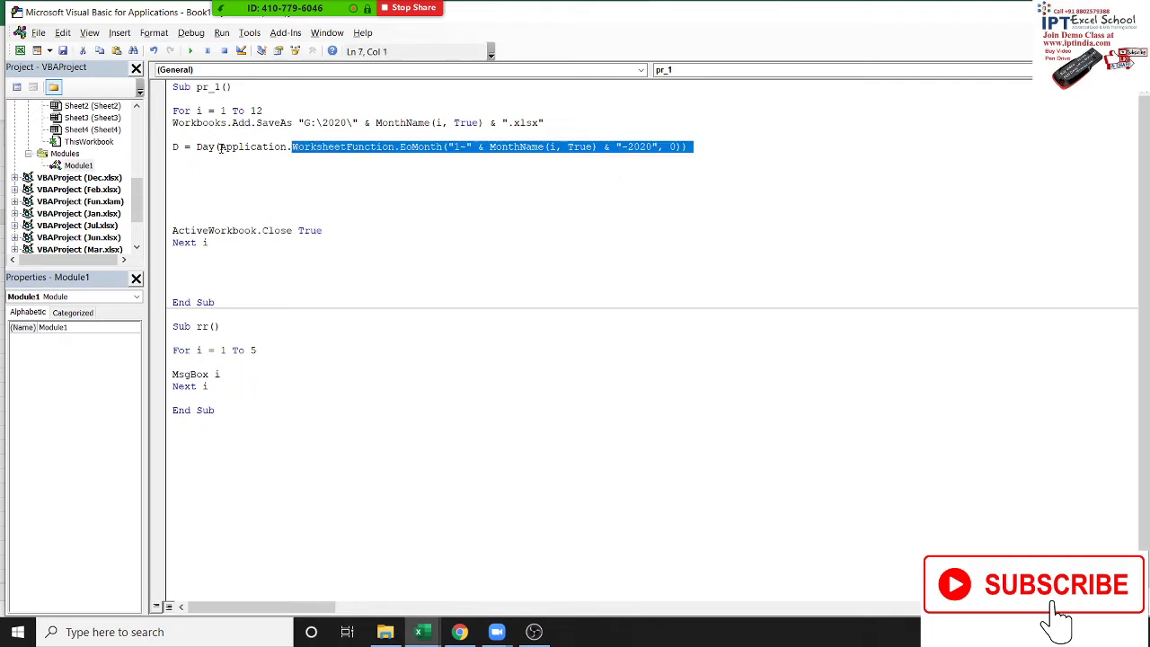
{"action": "left_click_drag", "start_coordinate": [219, 146], "coordinate": [685, 148]}
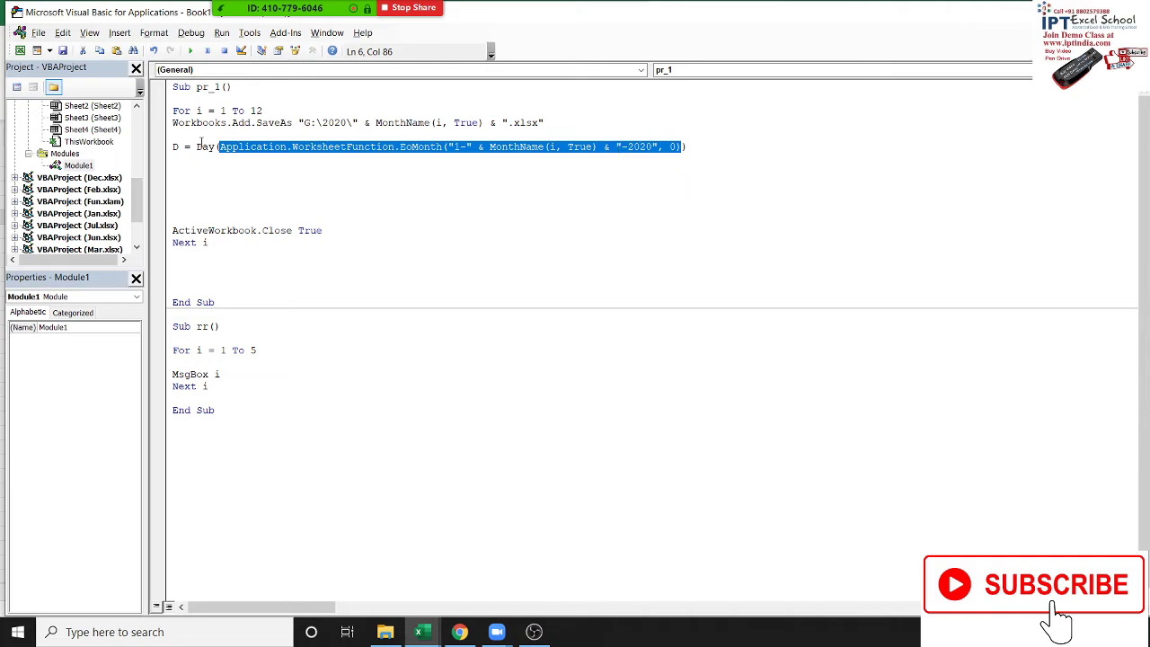
{"action": "left_click", "coordinate": [199, 146]}
{"action": "double_click", "coordinate": [204, 147]}
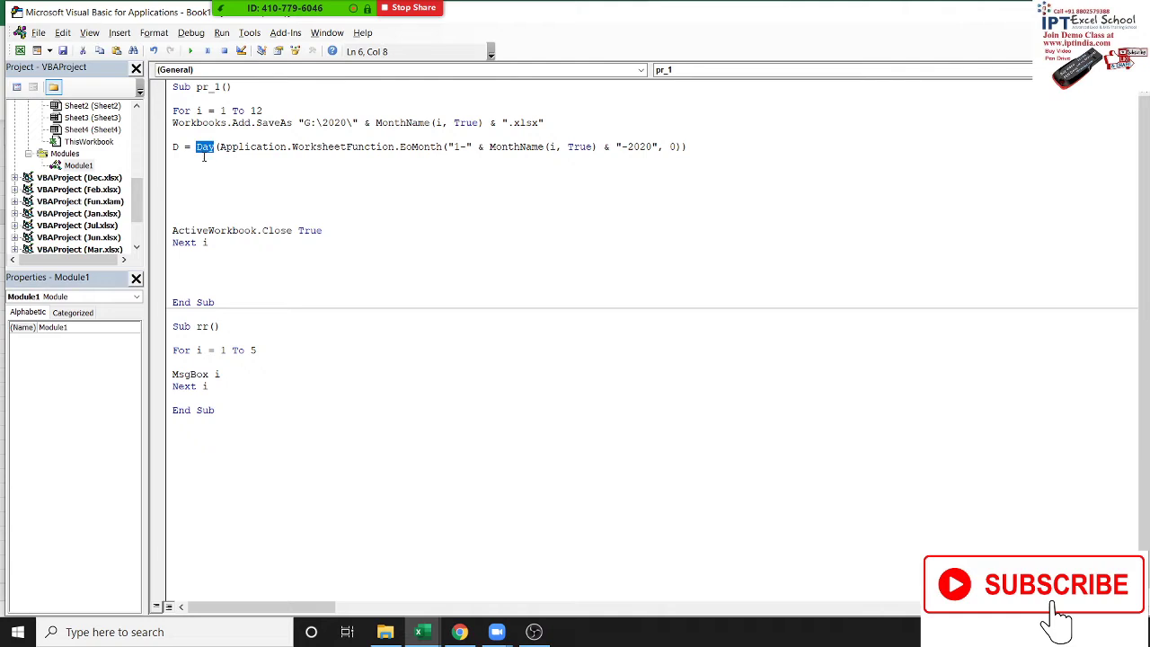
{"action": "left_click", "coordinate": [204, 167]}
{"action": "key", "text": "alt+F11"}
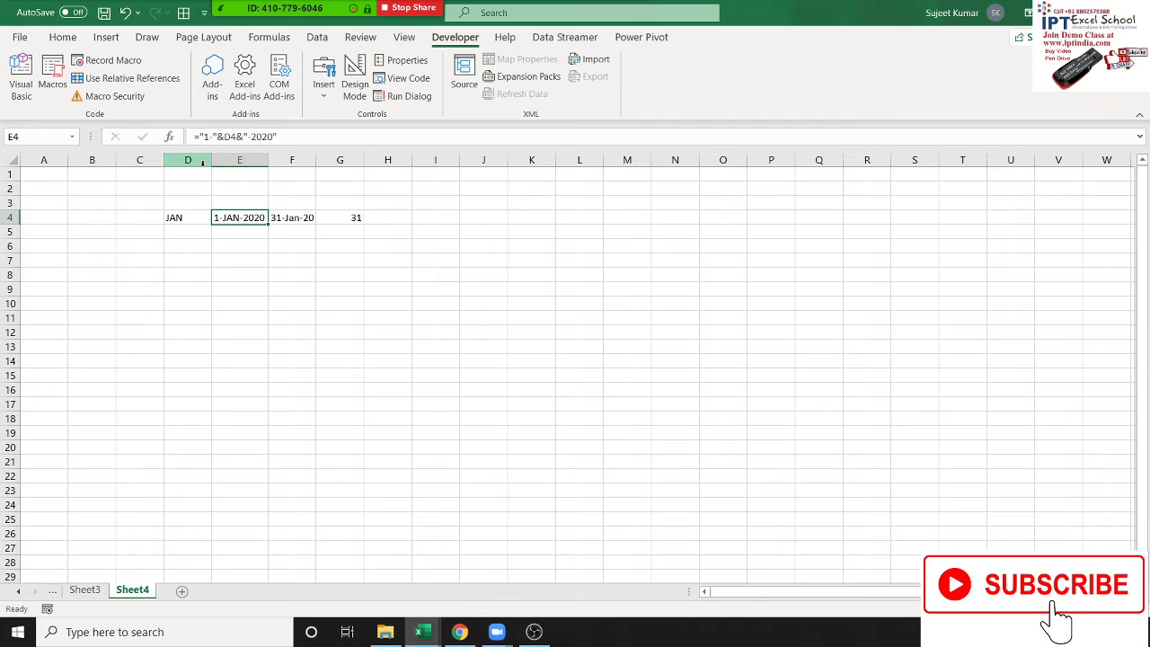
Step: Add the line Sheets.Add , , d - Sheets.Count below the D = Day line
{"action": "key", "text": "alt+F11"}
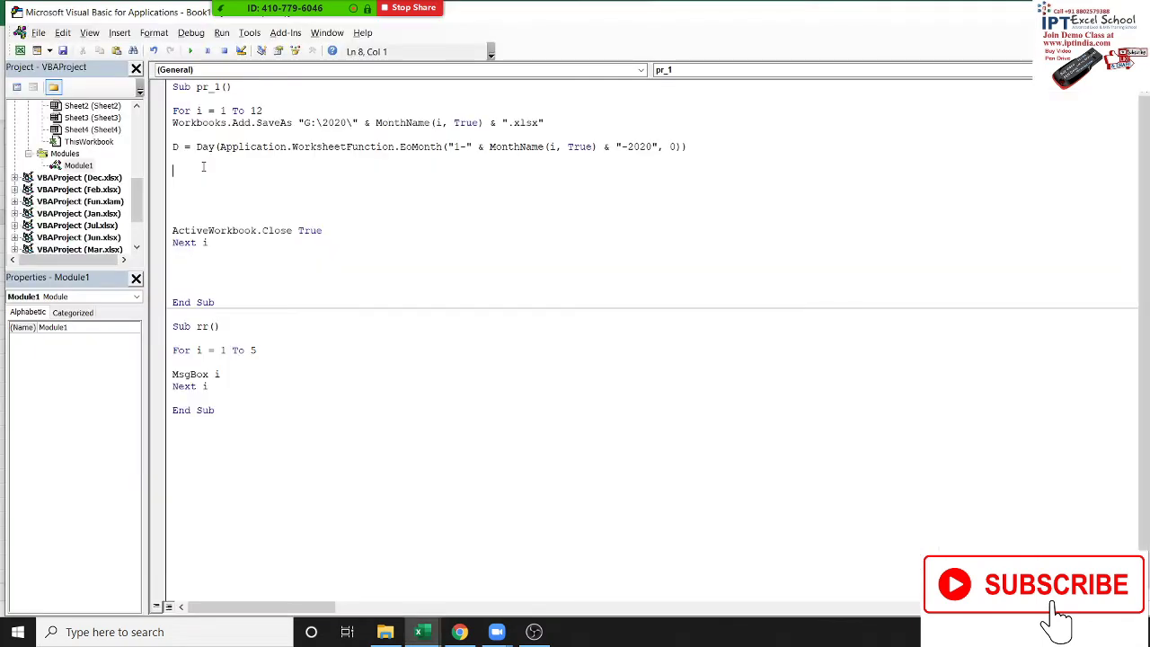
{"action": "type", "text": "sheets"}
{"action": "type", "text": ".a"}
{"action": "key", "text": "Tab"}
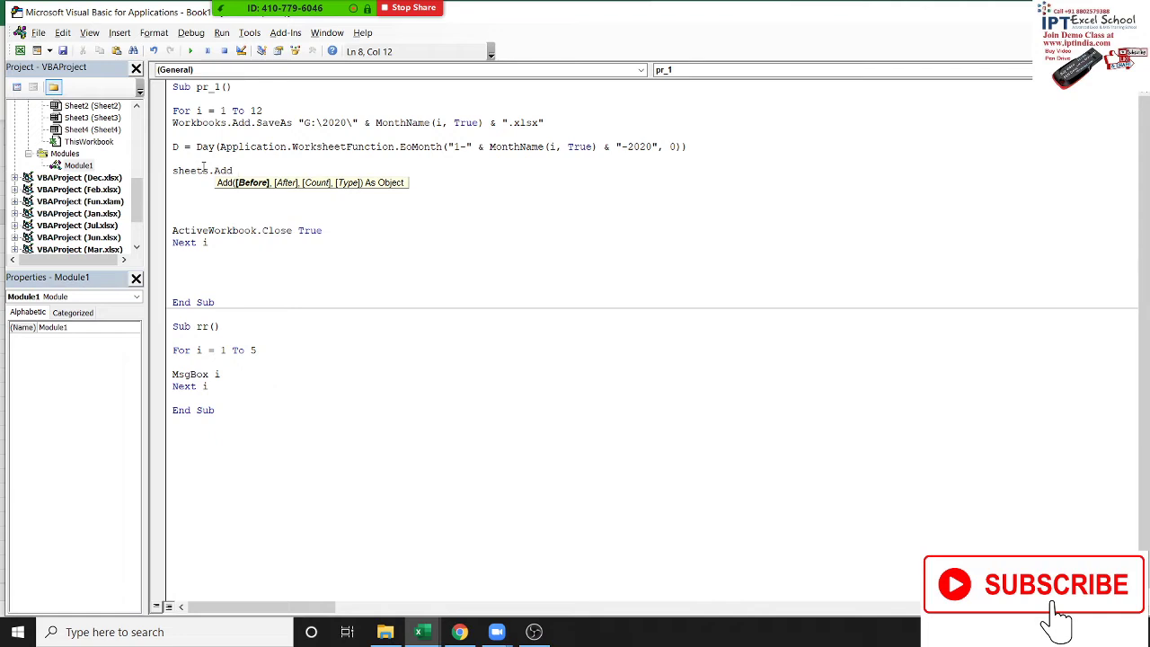
{"action": "type", "text": ",,"}
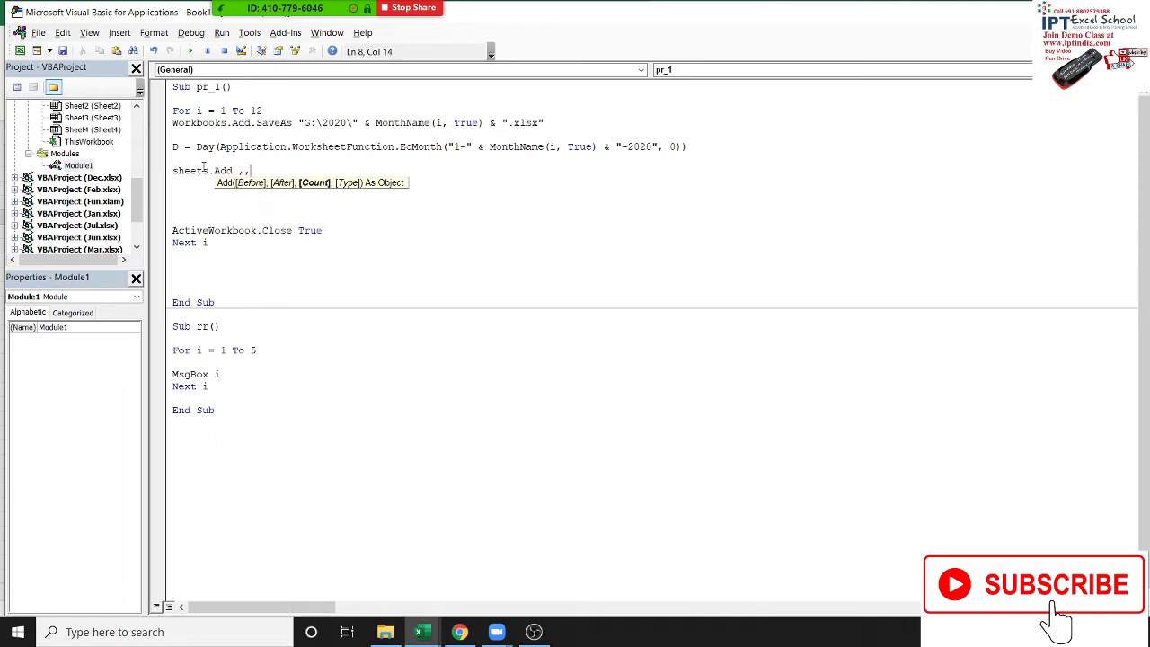
{"action": "type", "text": "d"}
{"action": "type", "text": "-sheet"}
{"action": "type", "text": "s.co"}
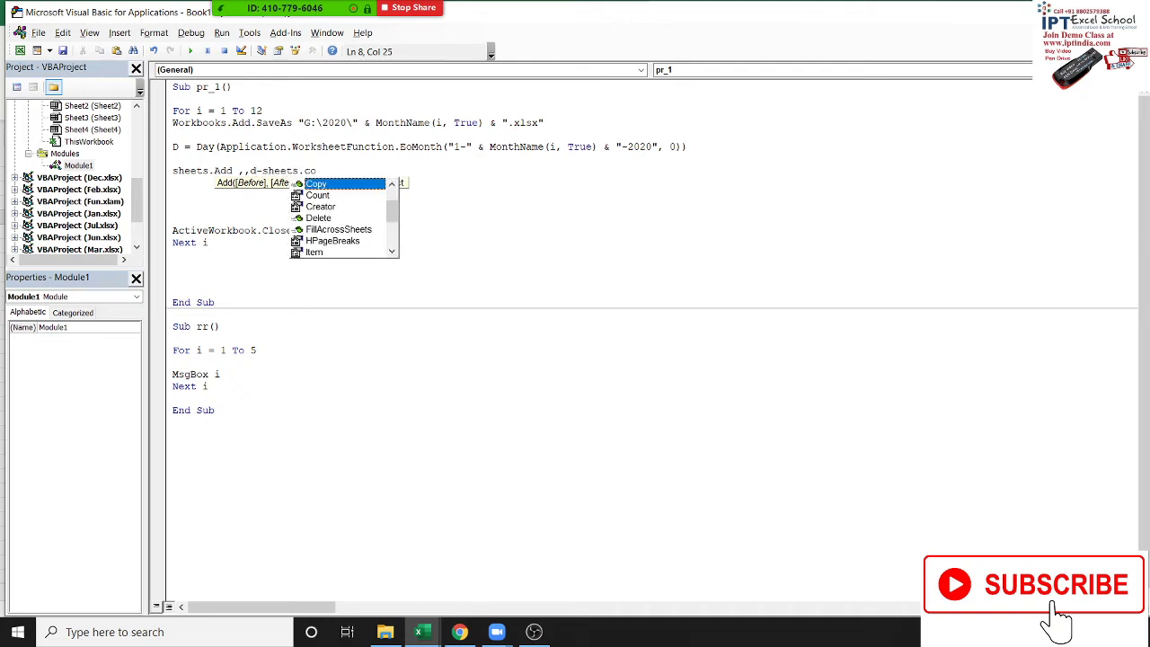
{"action": "type", "text": "u"}
{"action": "key", "text": "Tab"}
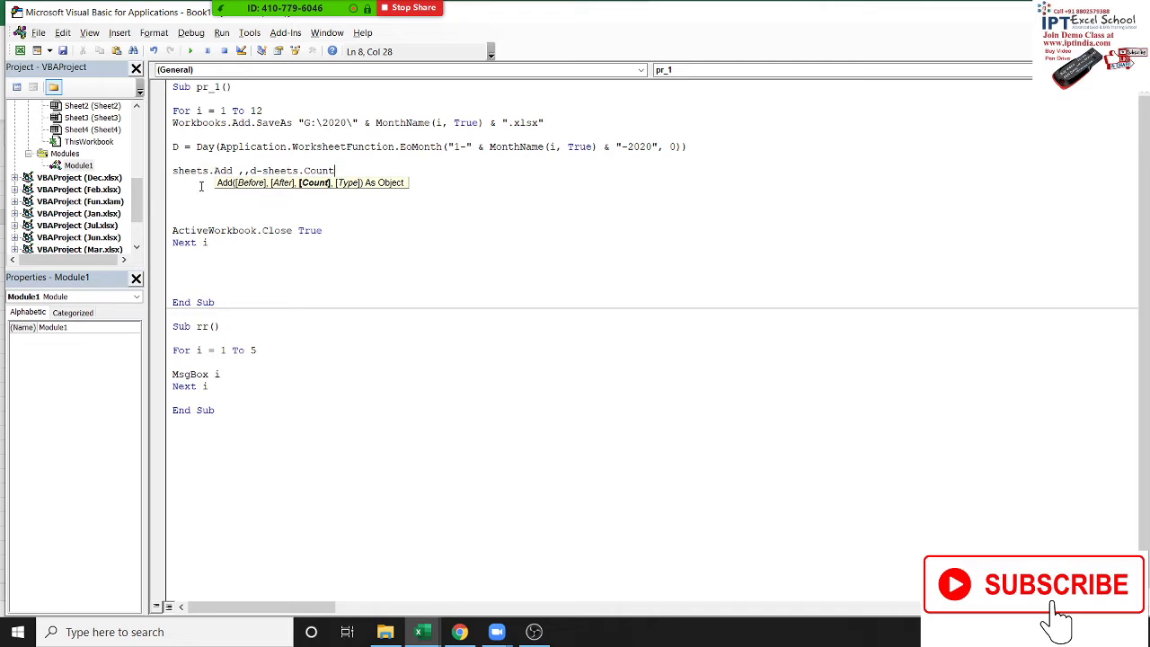
{"action": "left_click", "coordinate": [202, 192]}
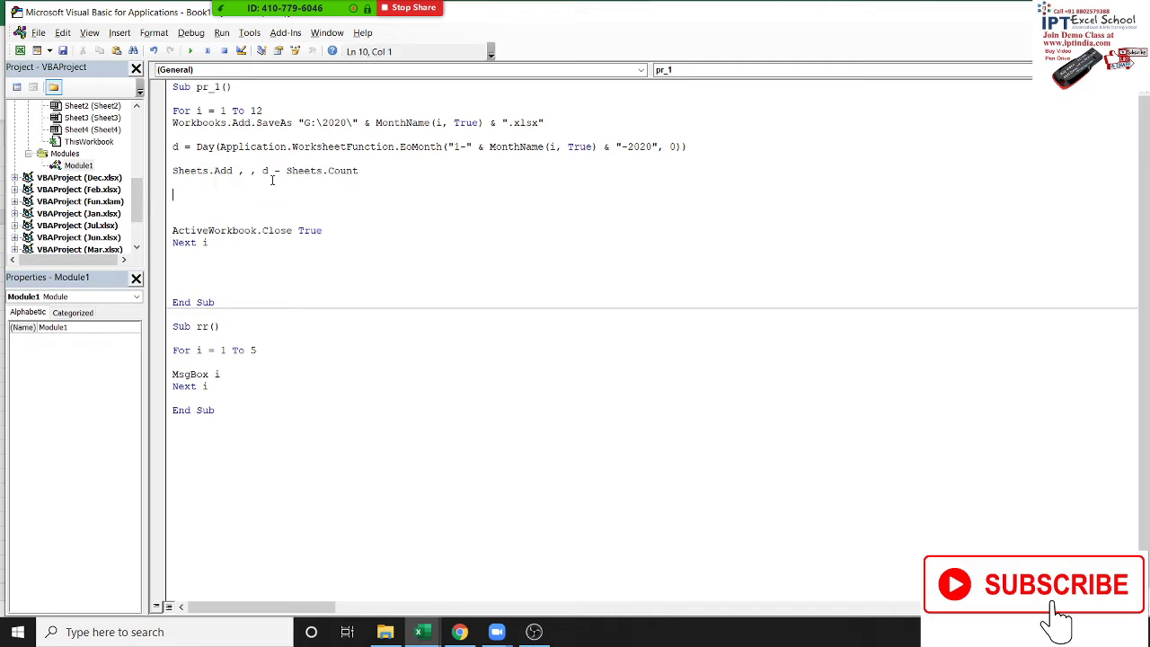
{"action": "left_click", "coordinate": [319, 188]}
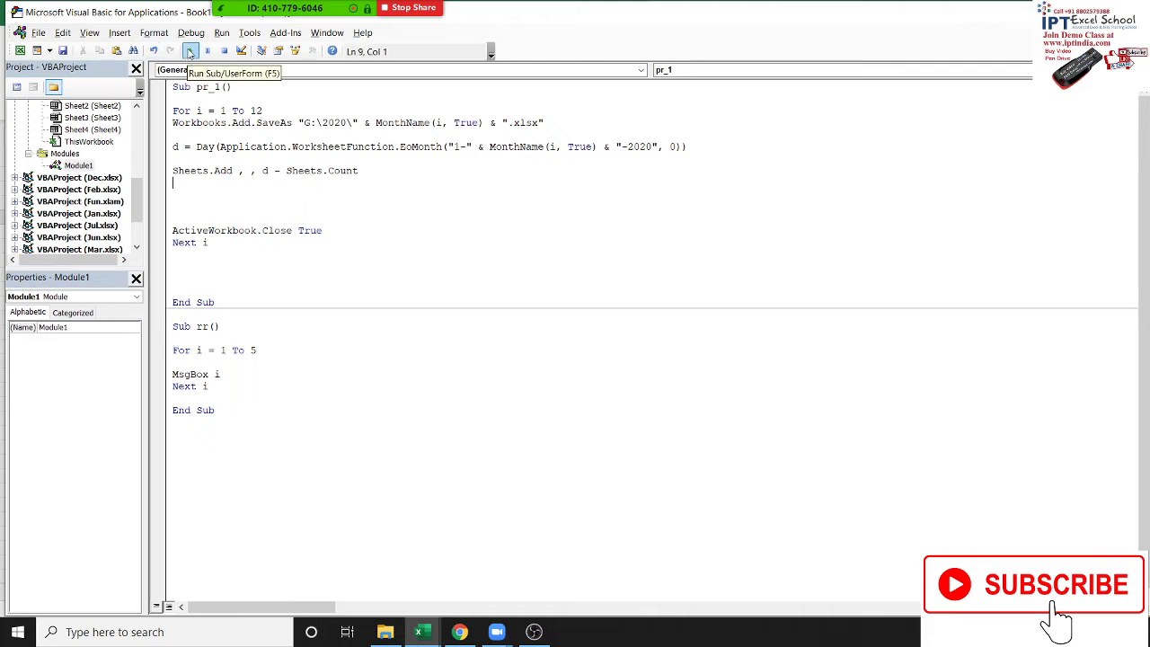
Step: Run the pr_1 macro from the Macro dialog
{"action": "left_click", "coordinate": [190, 52]}
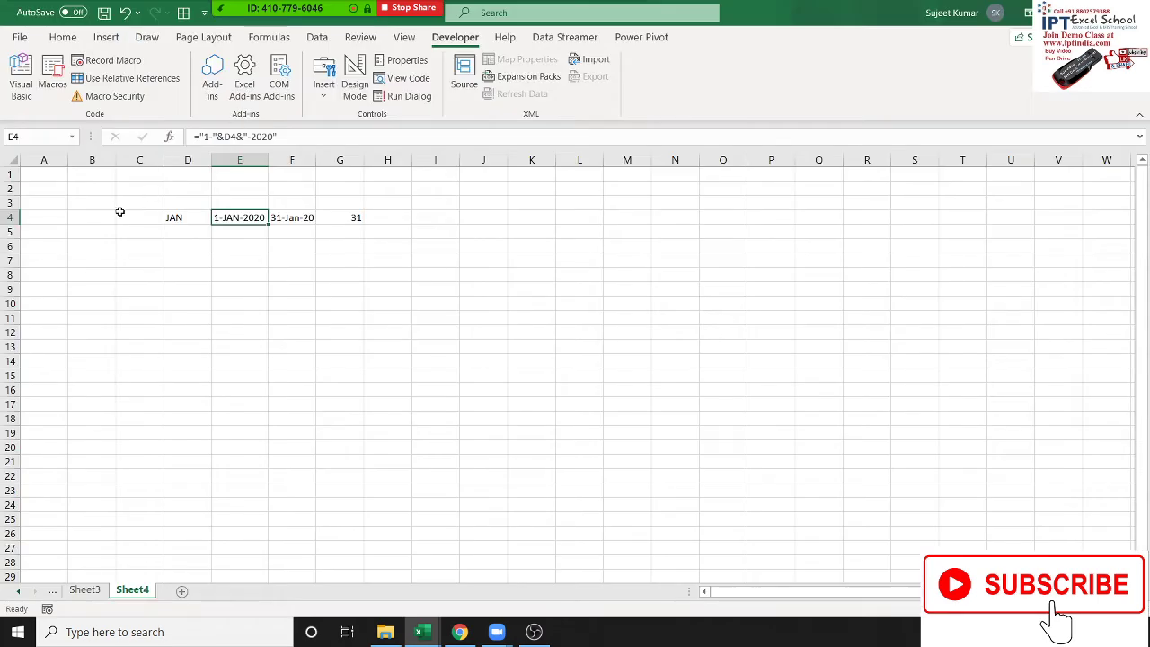
{"action": "left_click", "coordinate": [120, 211]}
{"action": "left_click", "coordinate": [52, 80]}
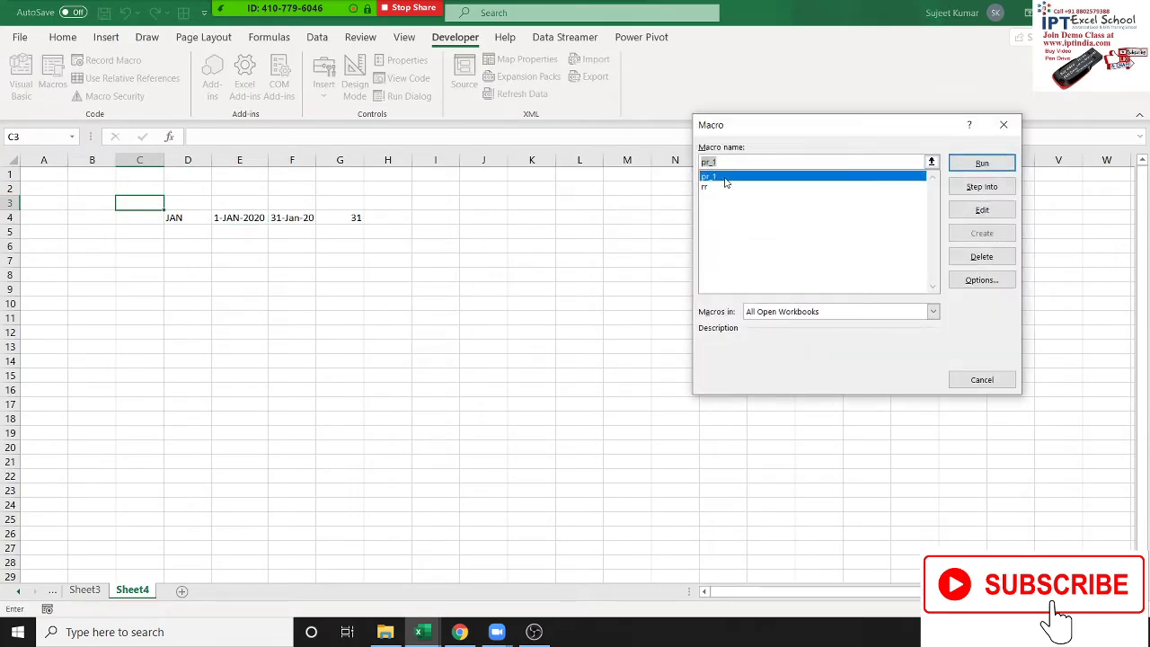
{"action": "left_click", "coordinate": [974, 161]}
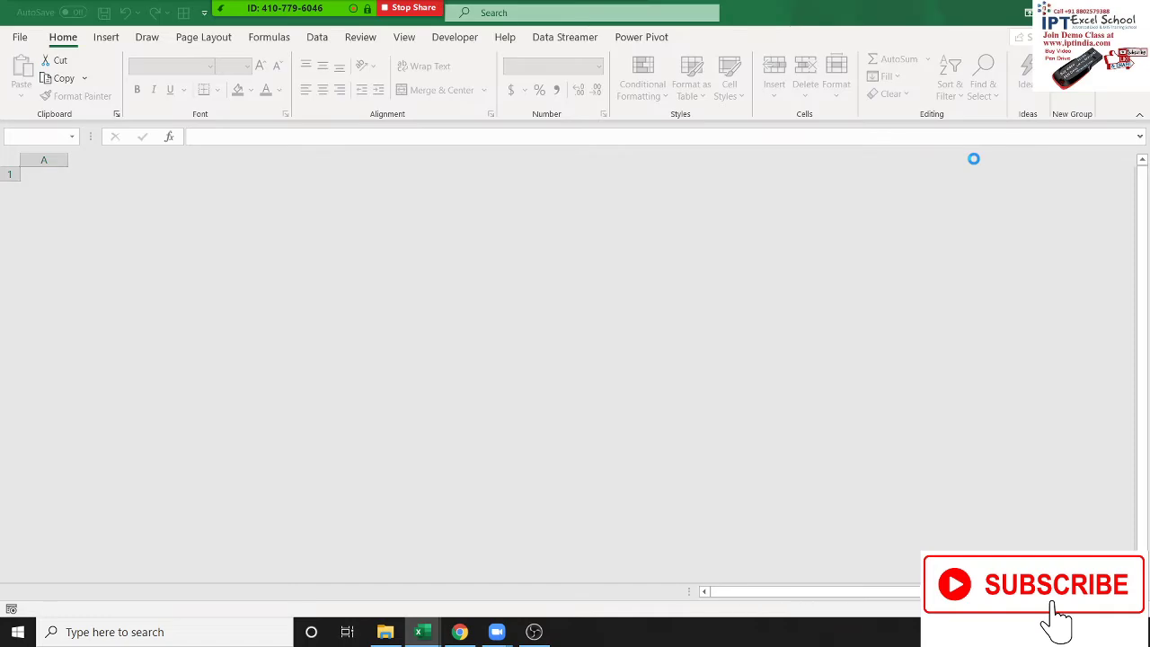
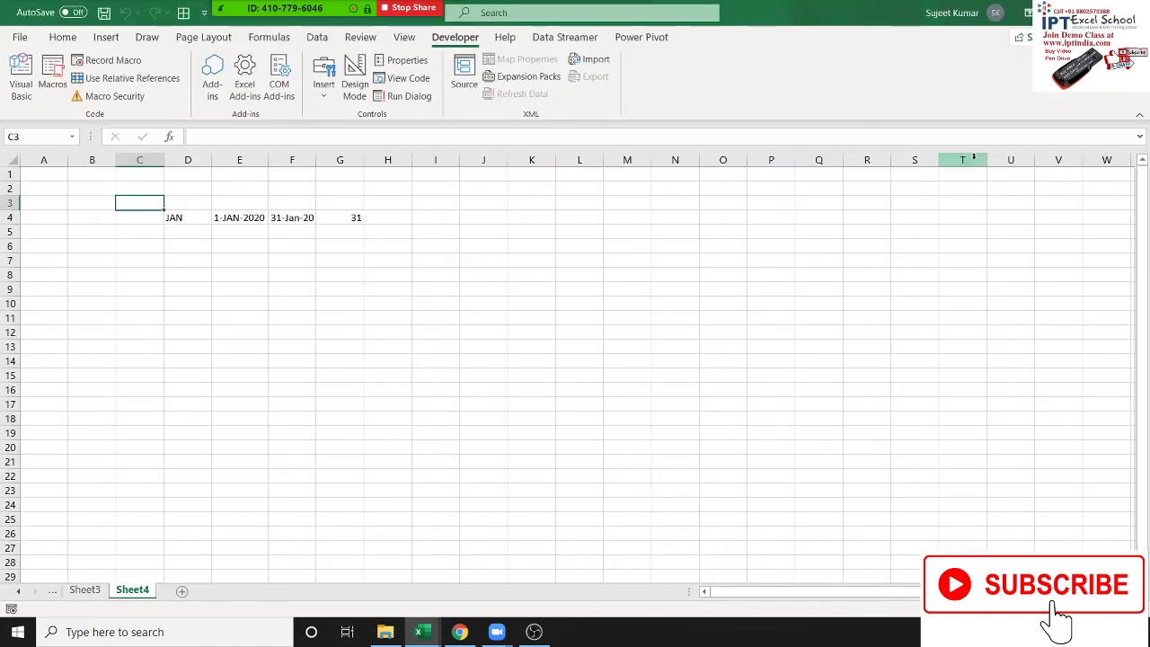
Step: Open Jan.xlsx from the G:\2020 folder in File Explorer
{"action": "left_click", "coordinate": [912, 347]}
{"action": "left_click", "coordinate": [385, 632]}
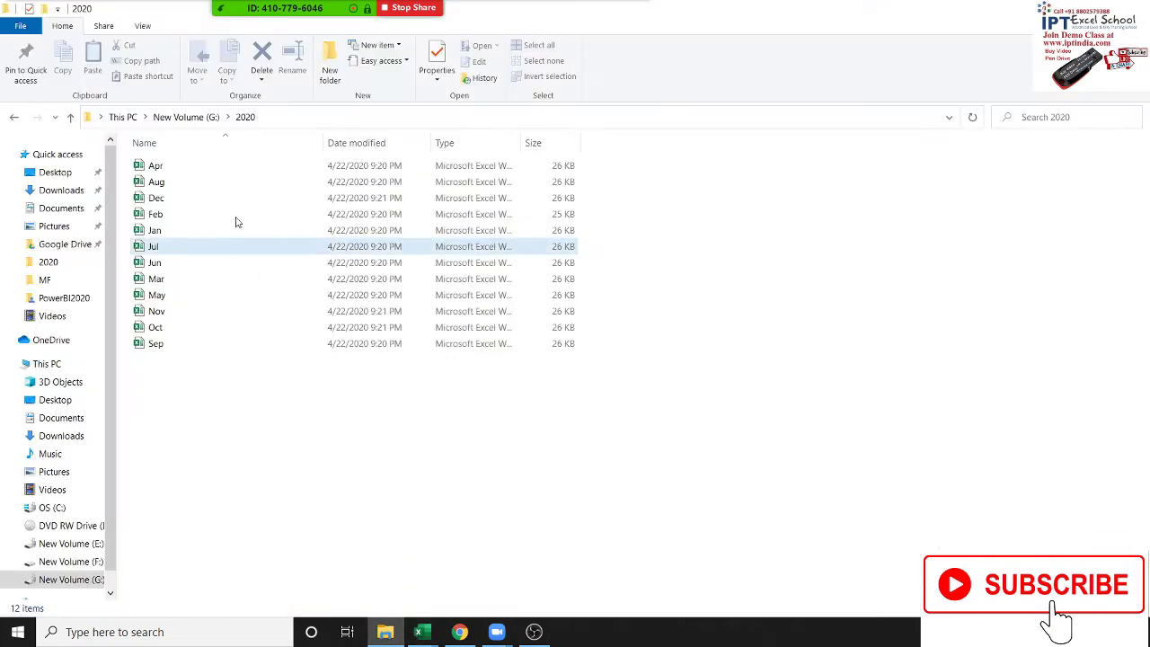
{"action": "left_click", "coordinate": [190, 231]}
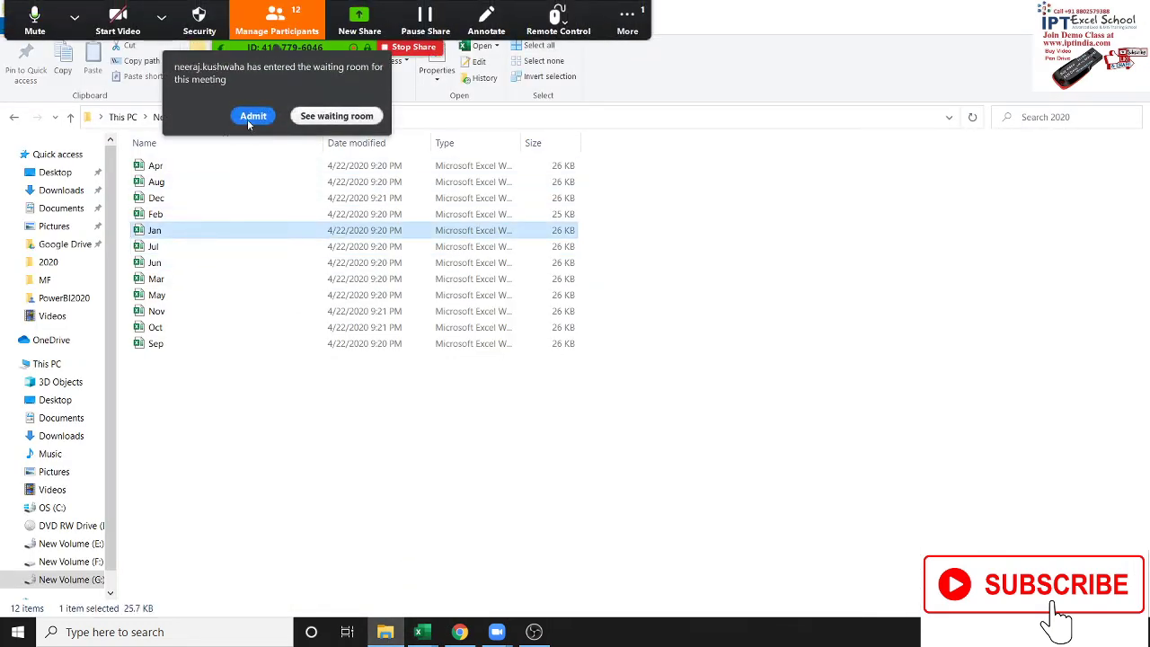
{"action": "left_click", "coordinate": [250, 119]}
{"action": "double_click", "coordinate": [205, 236]}
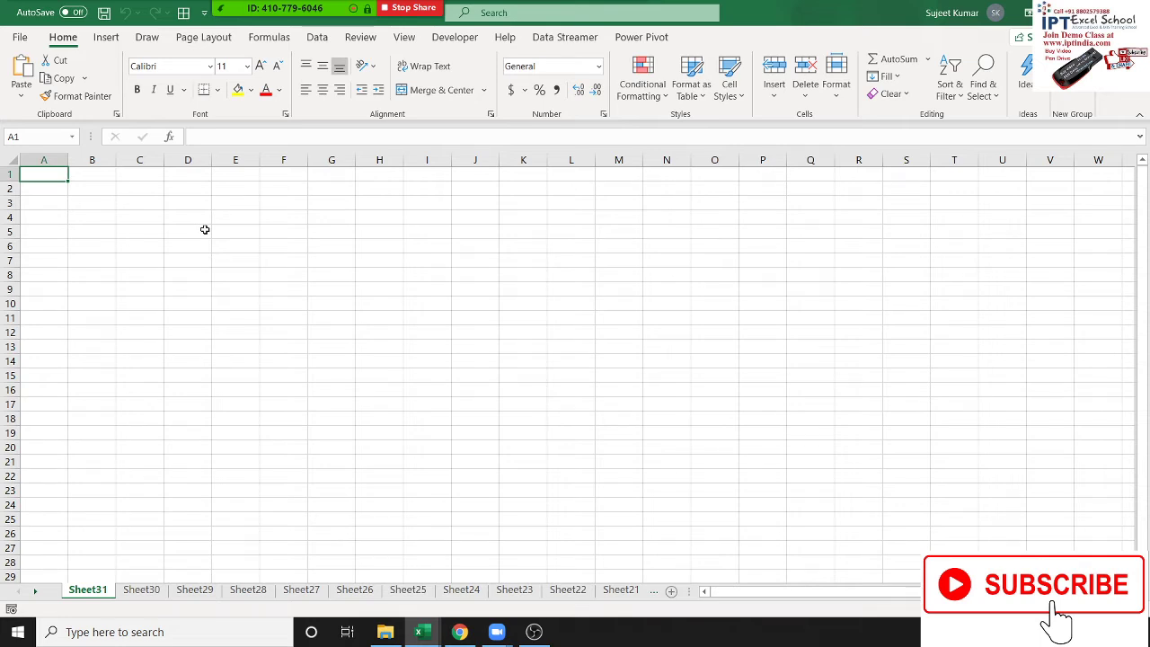
Step: Mute all meeting participants and close the participants list
{"action": "mouse_move", "coordinate": [323, 18]}
{"action": "left_click", "coordinate": [75, 17]}
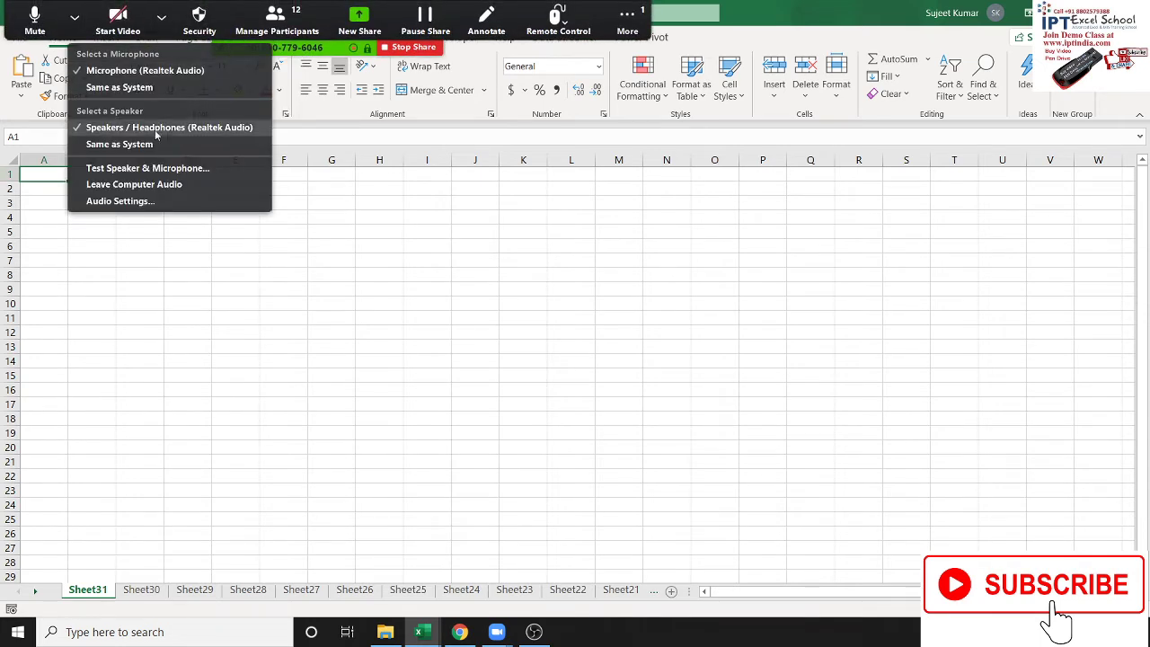
{"action": "left_click", "coordinate": [290, 41]}
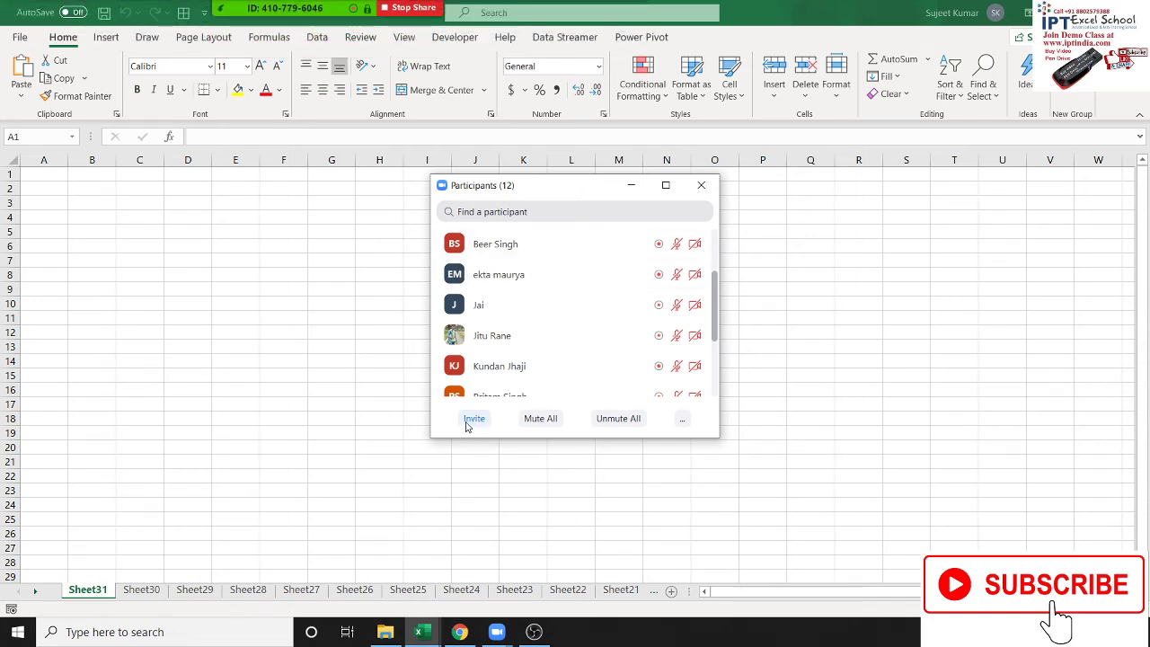
{"action": "left_click", "coordinate": [540, 417]}
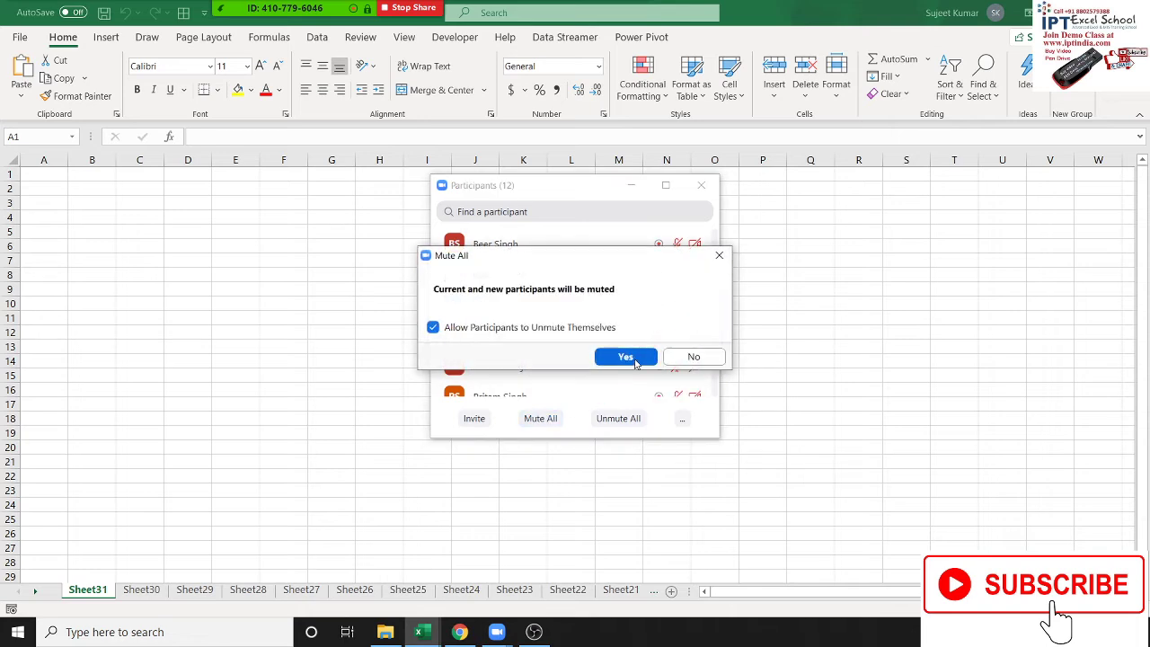
{"action": "left_click", "coordinate": [615, 357]}
{"action": "left_click", "coordinate": [701, 185]}
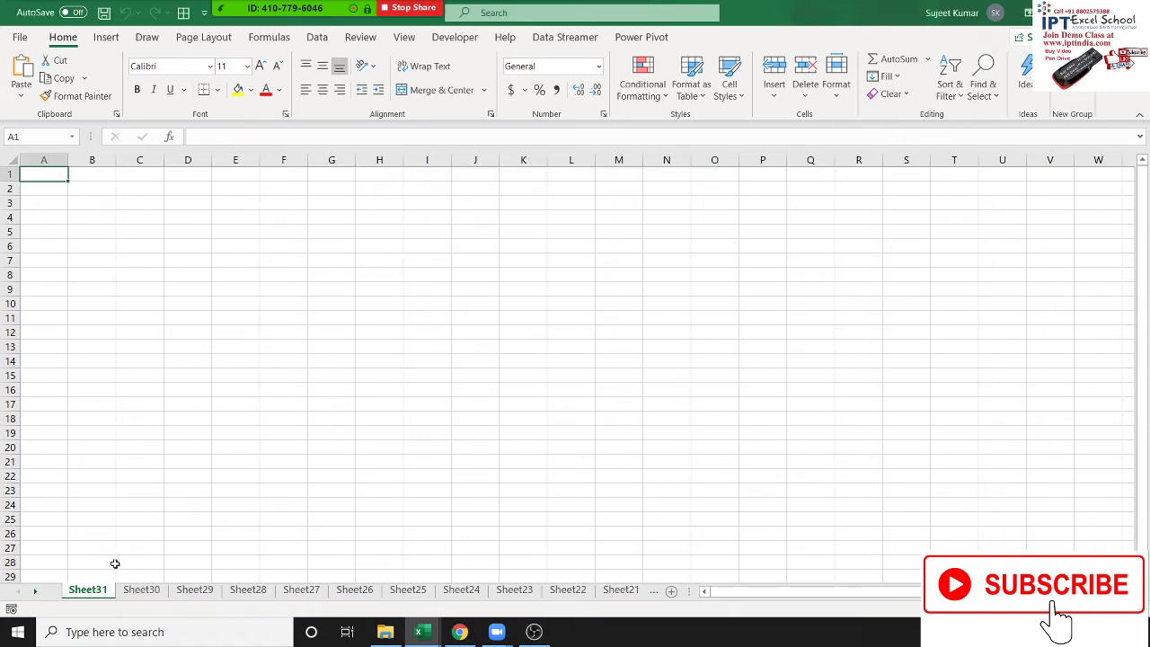
Step: Enter =SHEETS() in J15 of Sheet25 to confirm Jan has 31 sheets
{"action": "left_click", "coordinate": [137, 591]}
{"action": "left_click", "coordinate": [408, 590]}
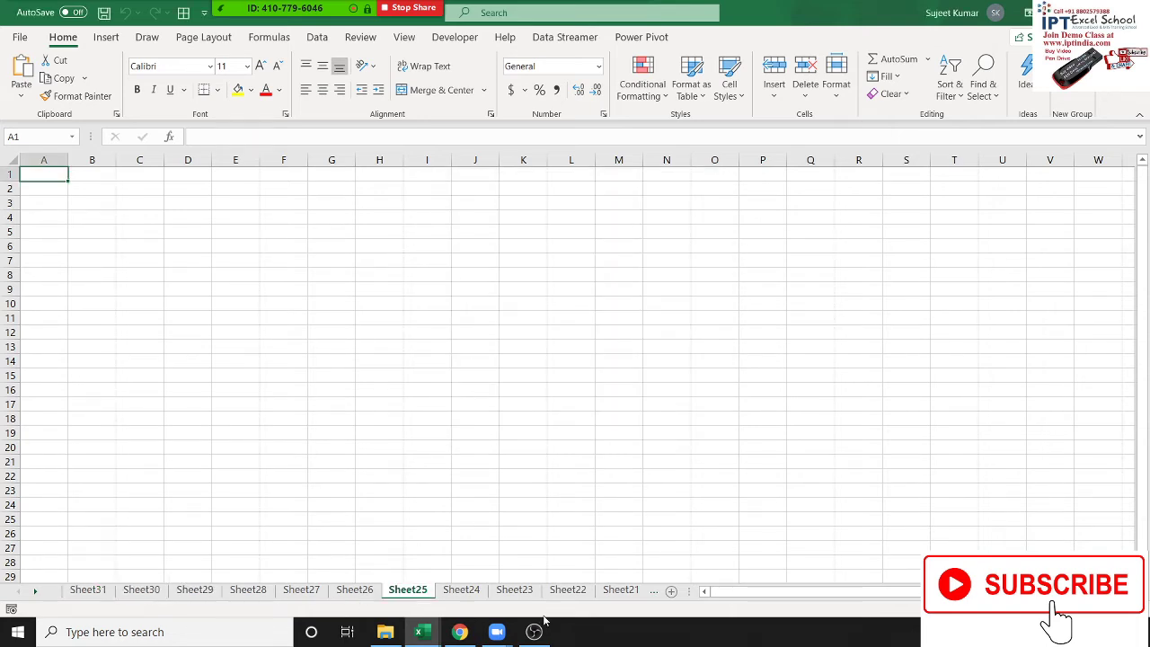
{"action": "left_click", "coordinate": [473, 371]}
{"action": "type", "text": "="}
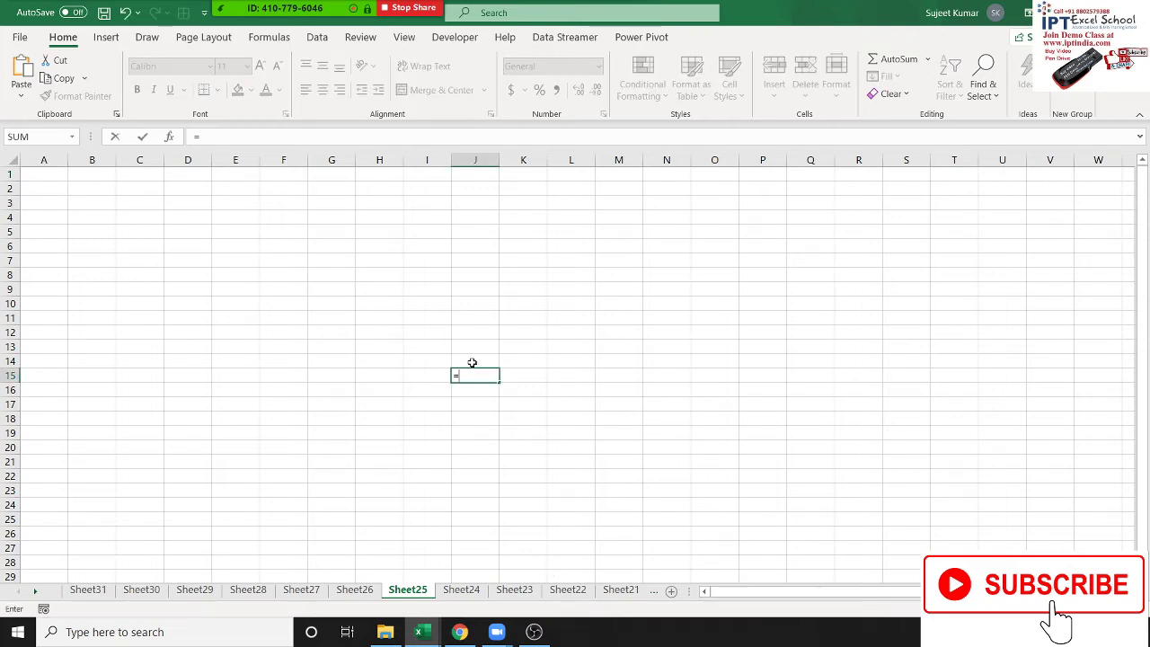
{"action": "type", "text": "shh"}
{"action": "key", "text": "BackSpace"}
{"action": "key", "text": "Down"}
{"action": "key", "text": "Tab"}
{"action": "type", "text": ")"}
{"action": "key", "text": "Return"}
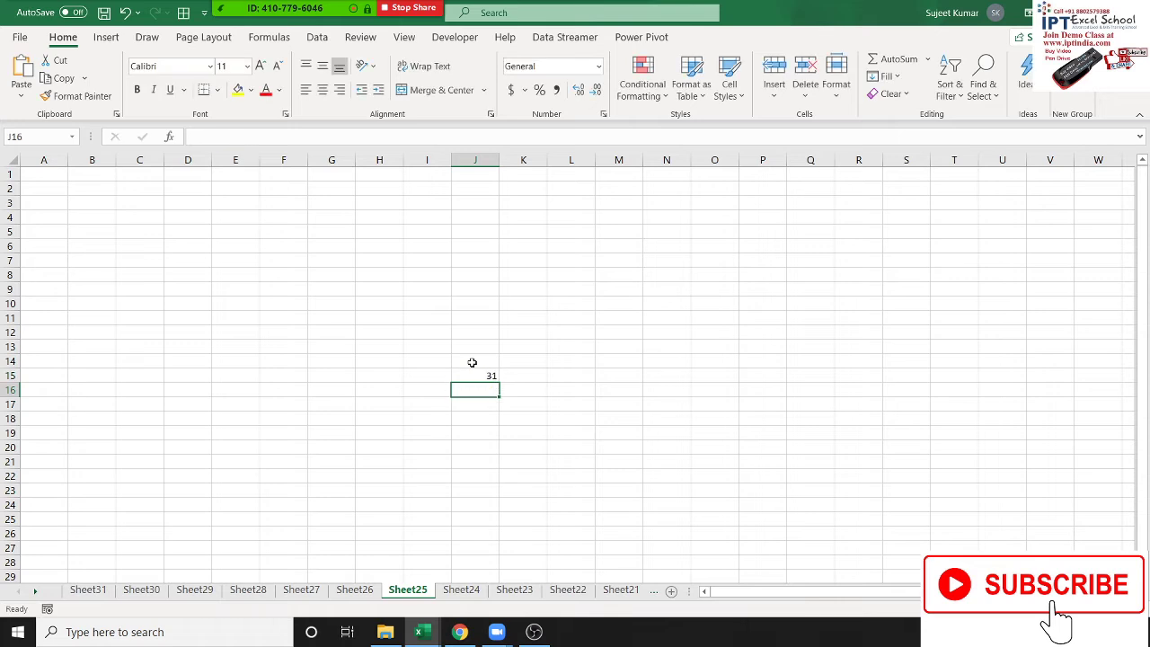
{"action": "key", "text": "Up"}
Step: Clear the formula from J15 and close Jan.xlsx without saving
{"action": "key", "text": "Delete"}
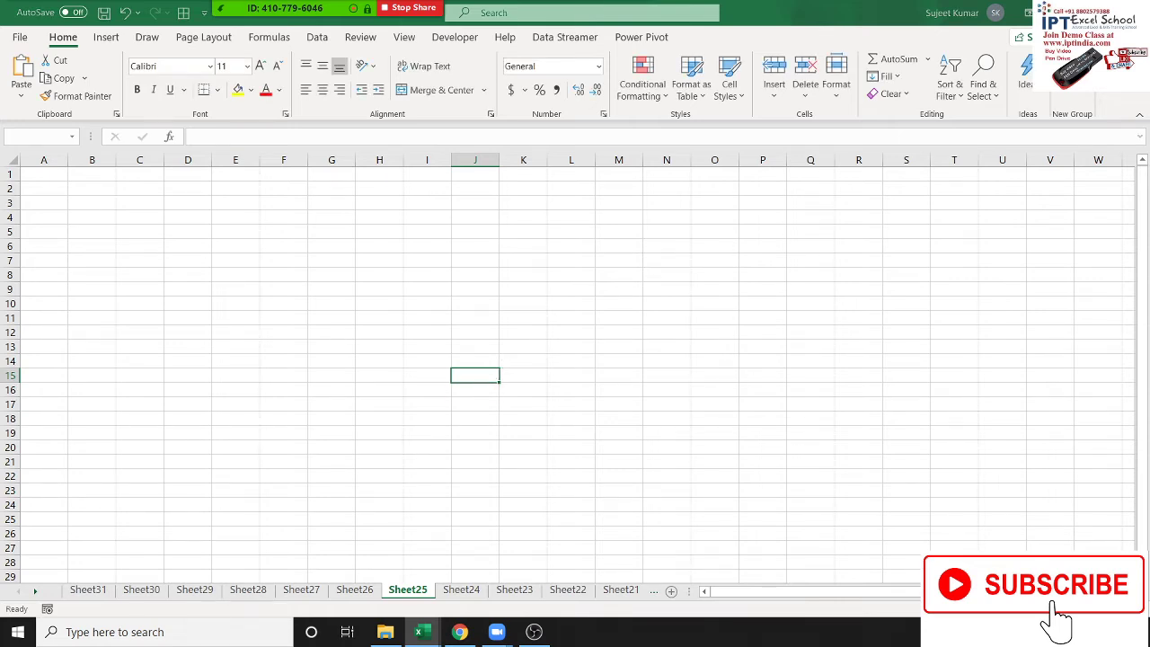
{"action": "key", "text": "ctrl+w"}
{"action": "left_click", "coordinate": [582, 335]}
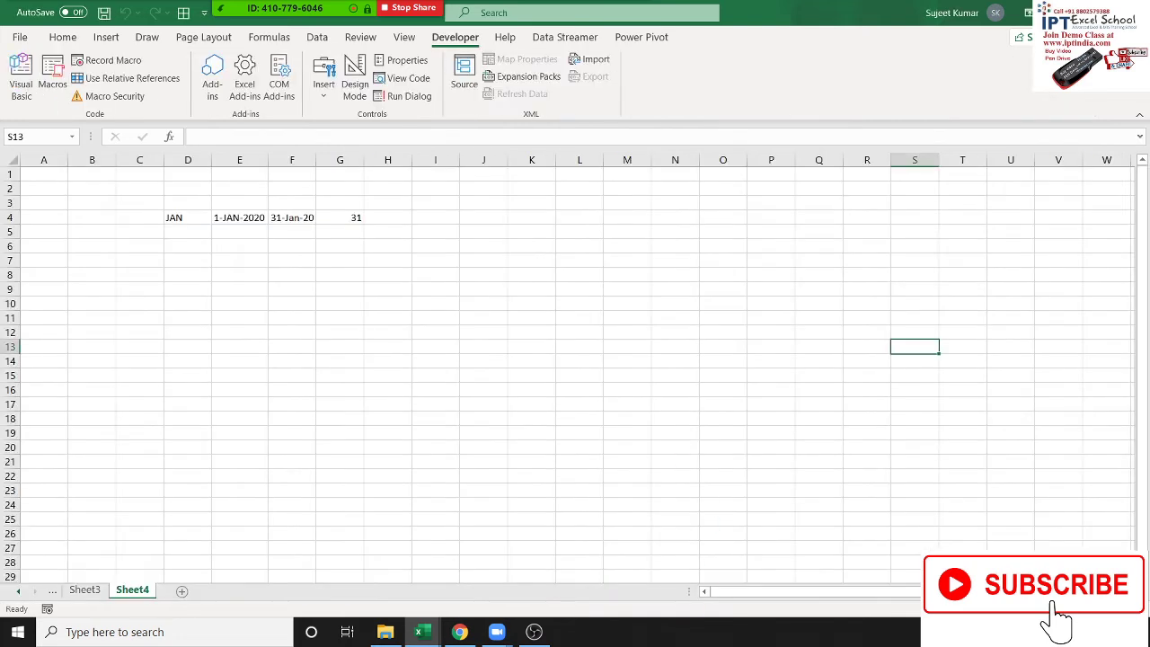
{"action": "mouse_move", "coordinate": [418, 632]}
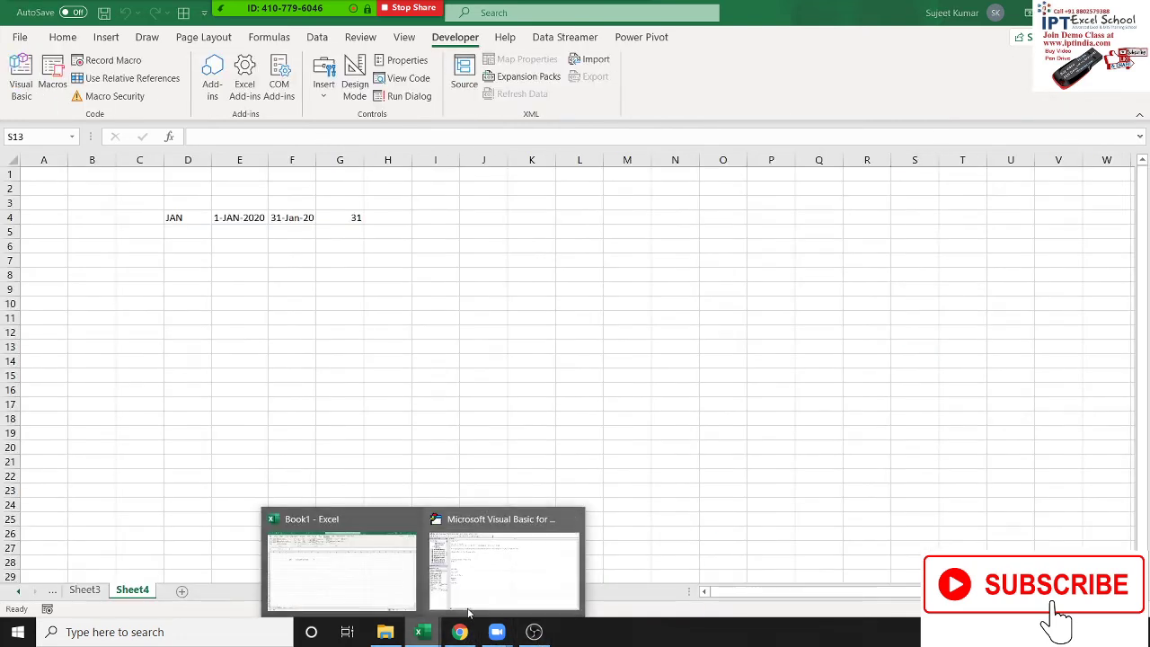
Step: Below Sheets.Add, add a trial line Sheets(1).Name = 1 and paste duplicates of it
{"action": "left_click", "coordinate": [477, 594]}
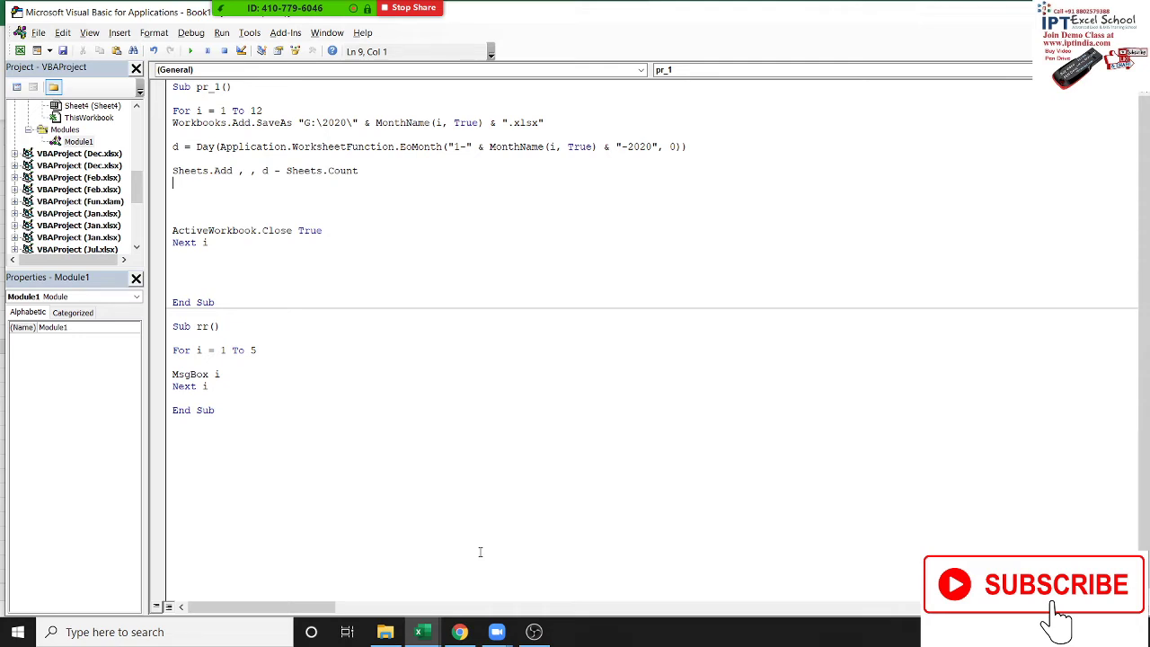
{"action": "key", "text": "Return"}
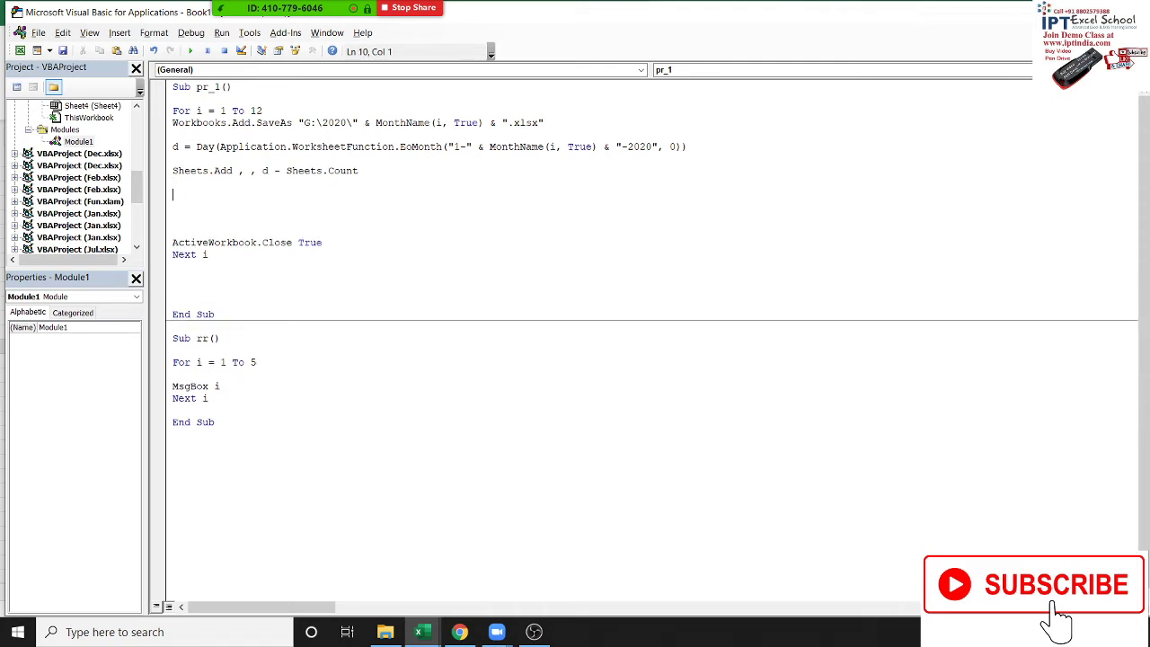
{"action": "type", "text": "sheets"}
{"action": "type", "text": "(1"}
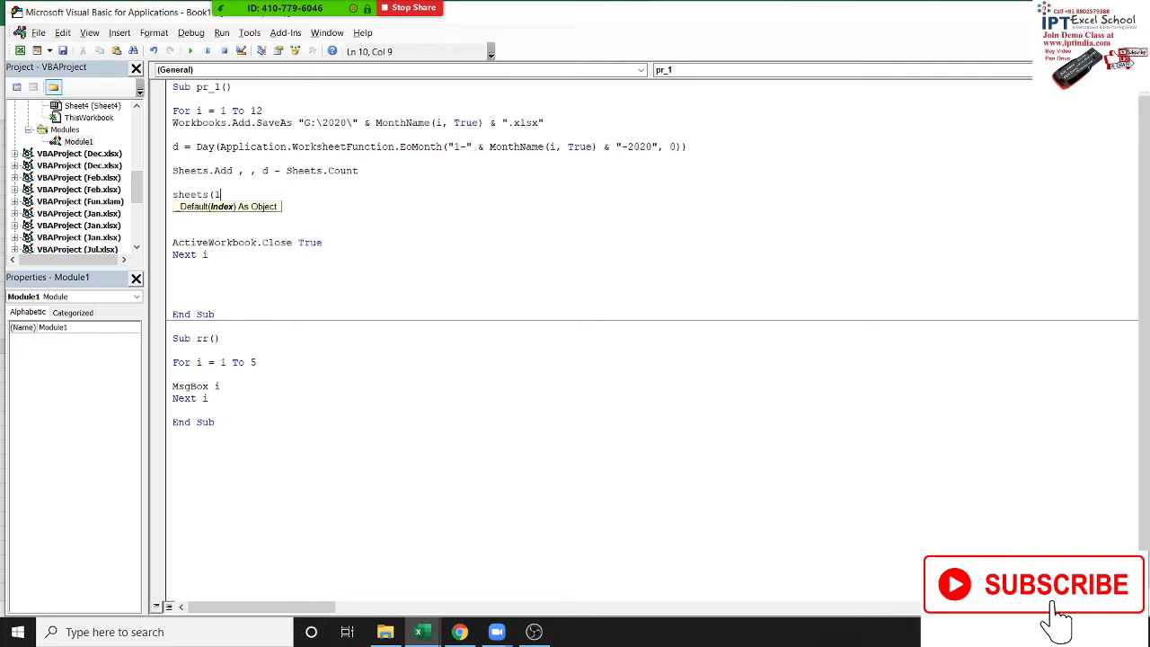
{"action": "type", "text": ")"}
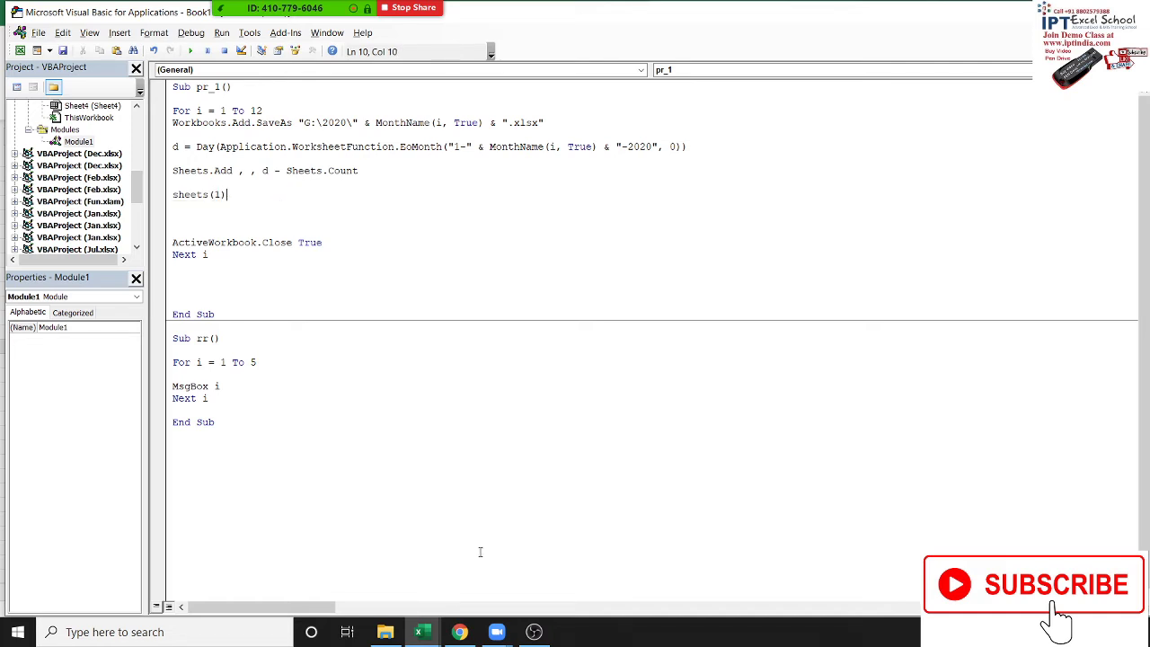
{"action": "type", "text": ".name"}
{"action": "type", "text": "="}
{"action": "type", "text": "1"}
{"action": "key", "text": "Return"}
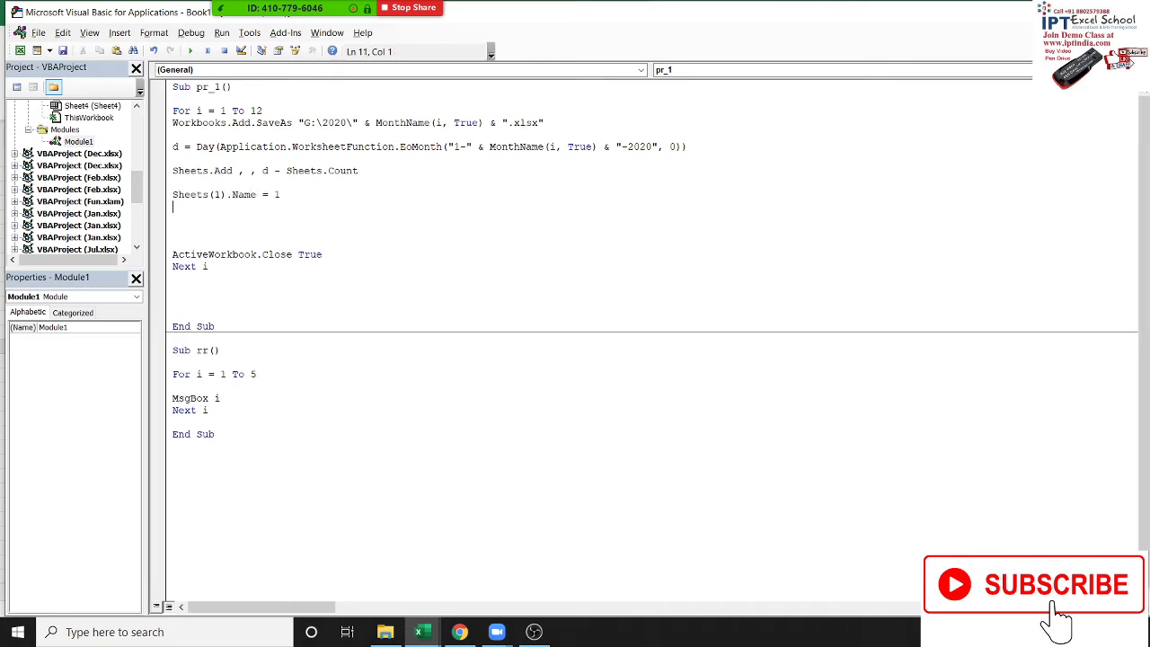
{"action": "key", "text": "shift+Up"}
{"action": "key", "text": "ctrl+c"}
{"action": "key", "text": "ctrl+v"}
{"action": "key", "text": "ctrl+v"}
{"action": "key", "text": "ctrl+v"}
{"action": "key", "text": "ctrl+v"}
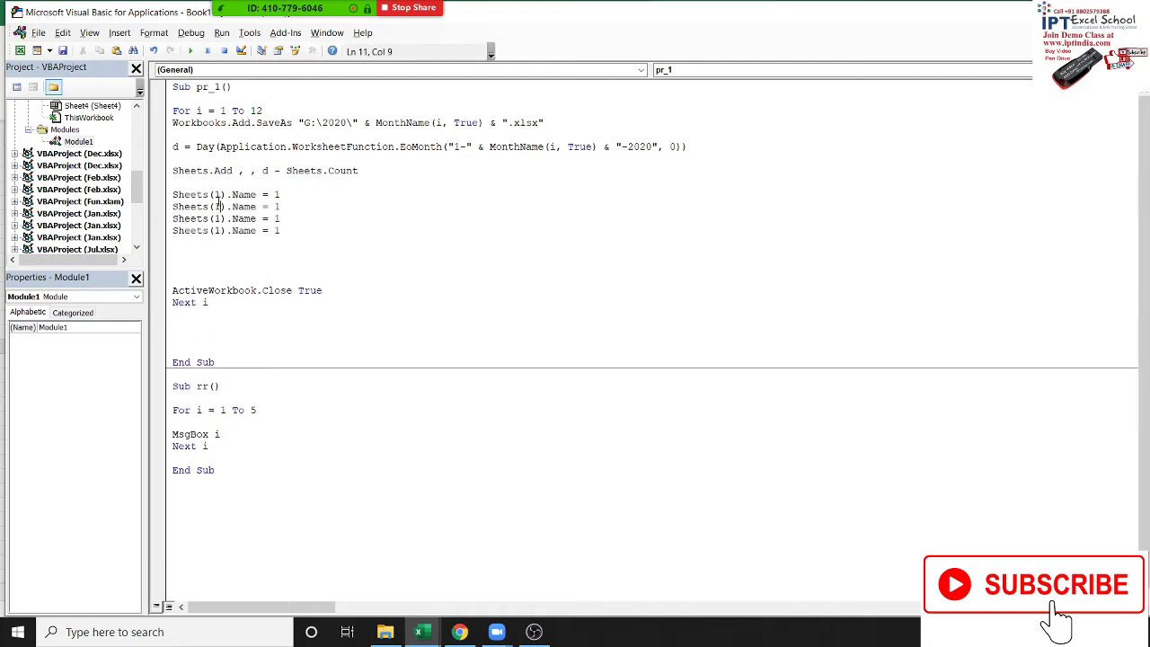
Step: Renumber the duplicated lines to Sheets(2), Sheets(3) and Sheets(4)
{"action": "key", "text": "BackSpace"}
{"action": "type", "text": "2"}
{"action": "key", "text": "Down"}
{"action": "key", "text": "BackSpace"}
{"action": "type", "text": "3"}
{"action": "key", "text": "BackSpace"}
{"action": "type", "text": "4"}
Step: Delete the four trial naming lines and type 'For j = 1 To d' instead
{"action": "left_click", "coordinate": [285, 209]}
{"action": "left_click_drag", "start_coordinate": [283, 231], "coordinate": [174, 196]}
{"action": "key", "text": "Delete"}
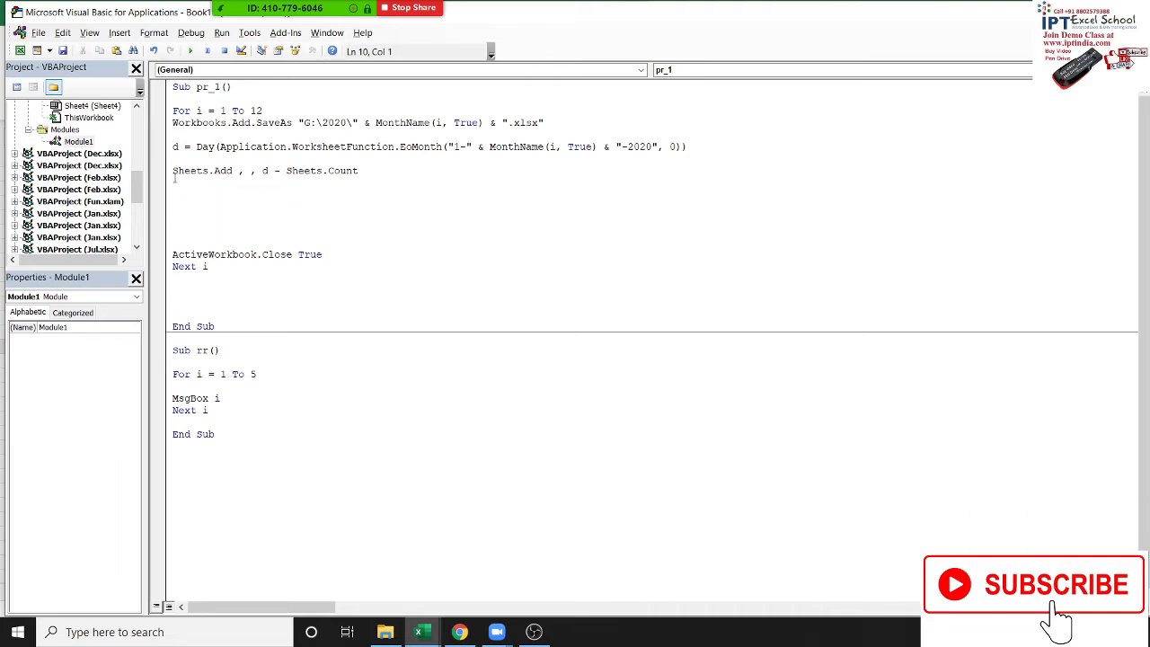
{"action": "key", "text": "Return"}
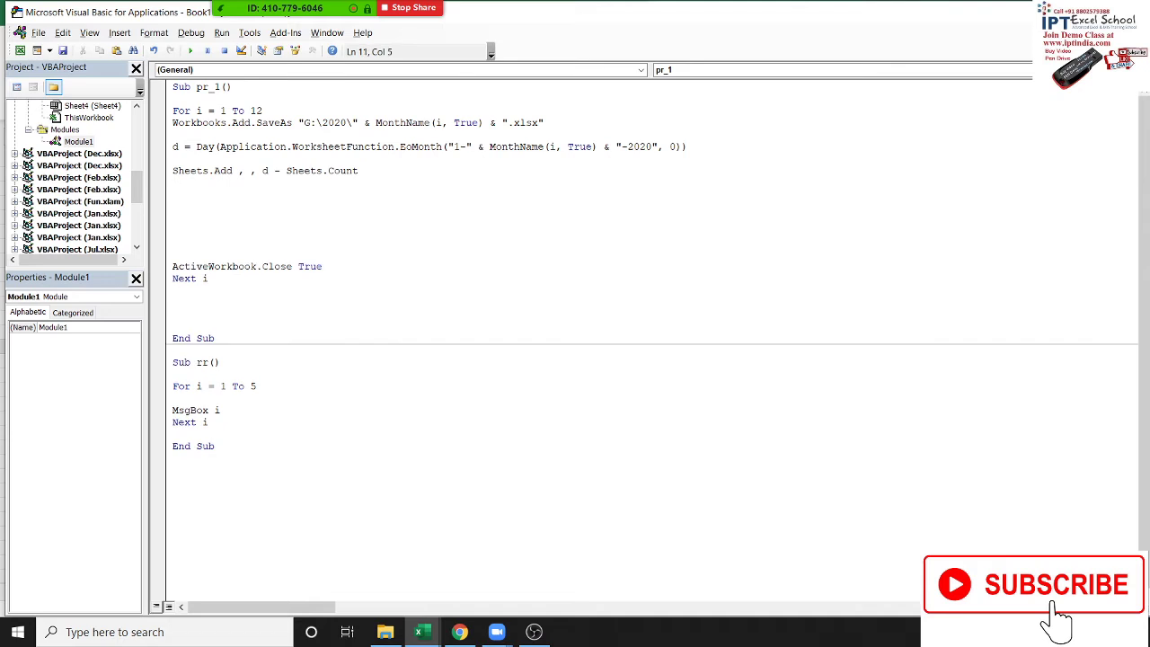
{"action": "type", "text": "for "}
{"action": "type", "text": "j"}
{"action": "type", "text": "="}
{"action": "type", "text": "1 to d"}
Step: Highlight d - Sheets.Count and the Day function to explain the code
{"action": "left_click_drag", "start_coordinate": [263, 171], "coordinate": [365, 170]}
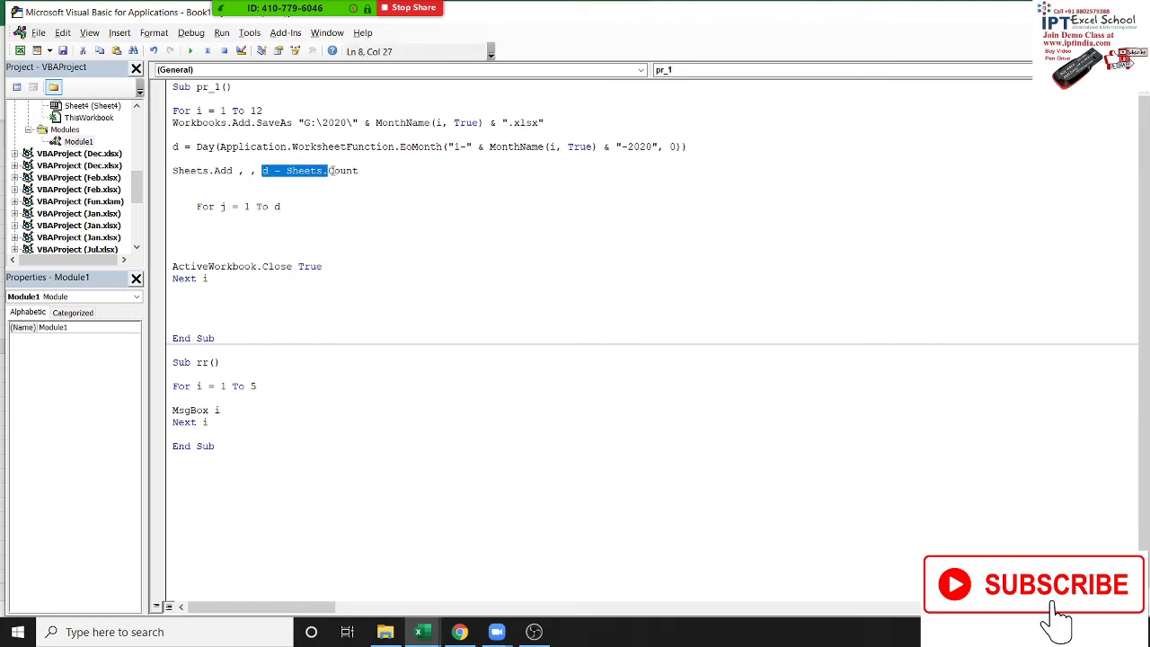
{"action": "left_click", "coordinate": [204, 149]}
{"action": "double_click", "coordinate": [203, 150]}
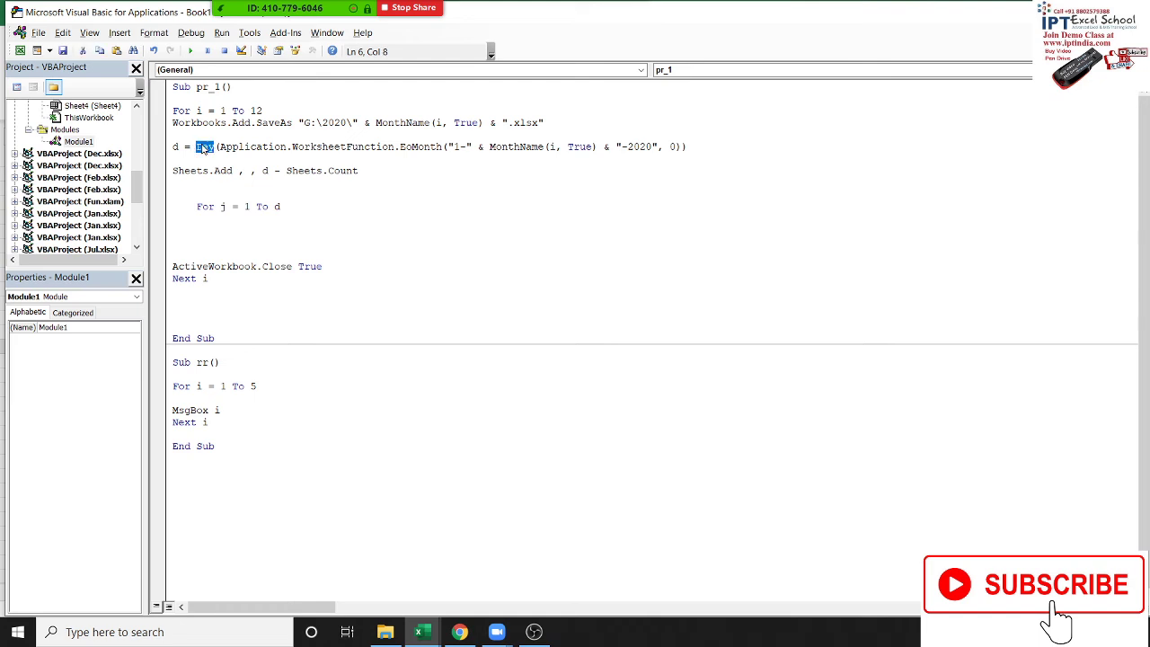
Step: Fill the loop with Sheets(j).Name = j and Next j, then return to Excel
{"action": "left_click", "coordinate": [284, 206]}
{"action": "key", "text": "Return"}
{"action": "type", "text": "s"}
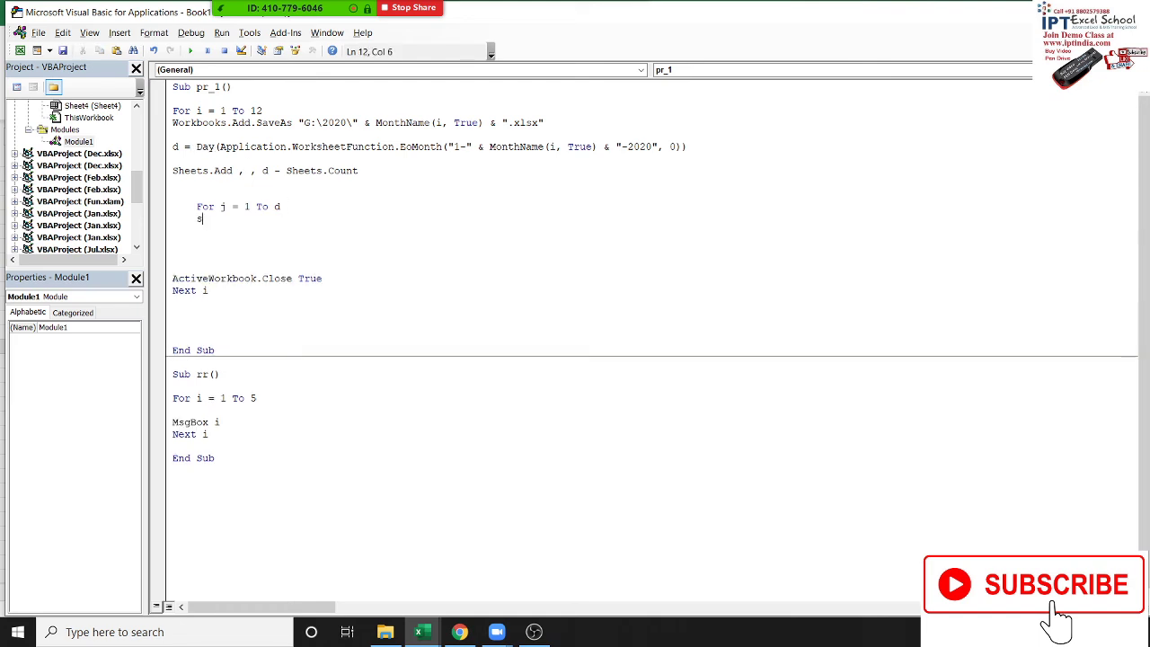
{"action": "type", "text": "heet"}
{"action": "type", "text": "s("}
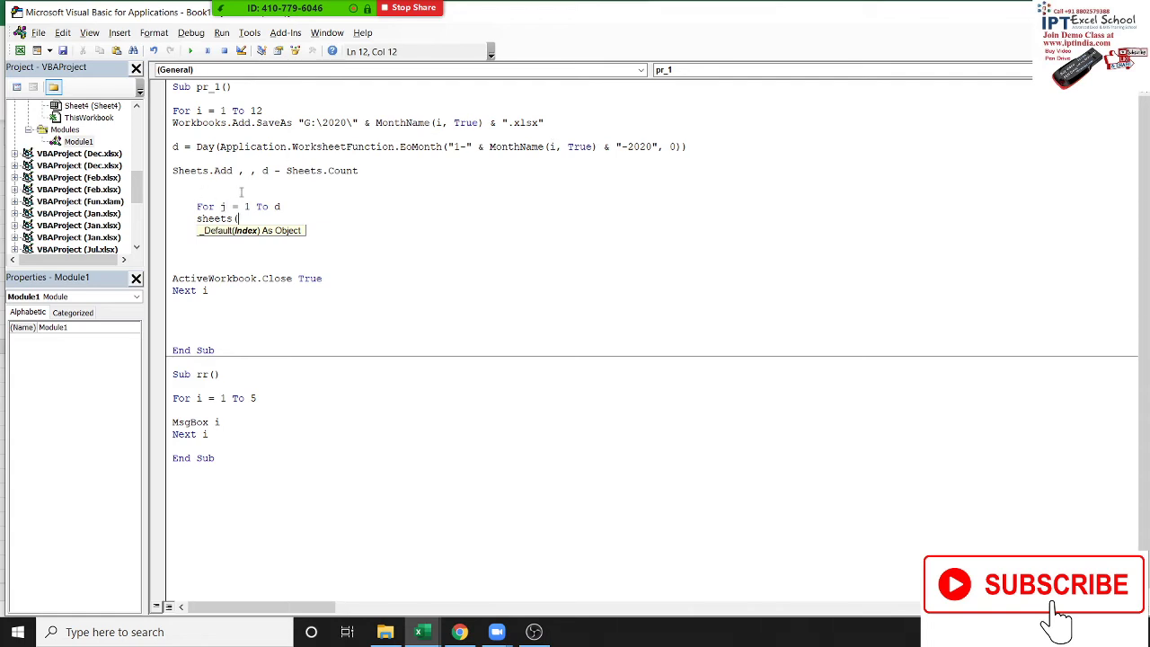
{"action": "type", "text": "j)."}
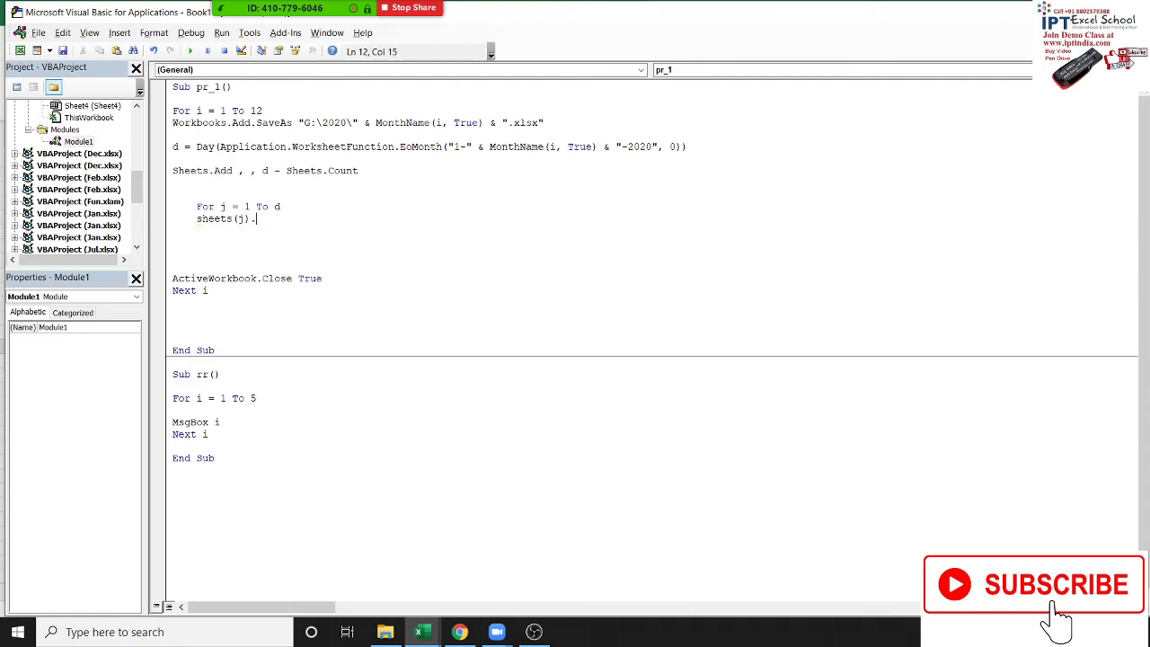
{"action": "type", "text": "name="}
{"action": "type", "text": "j"}
{"action": "key", "text": "Return"}
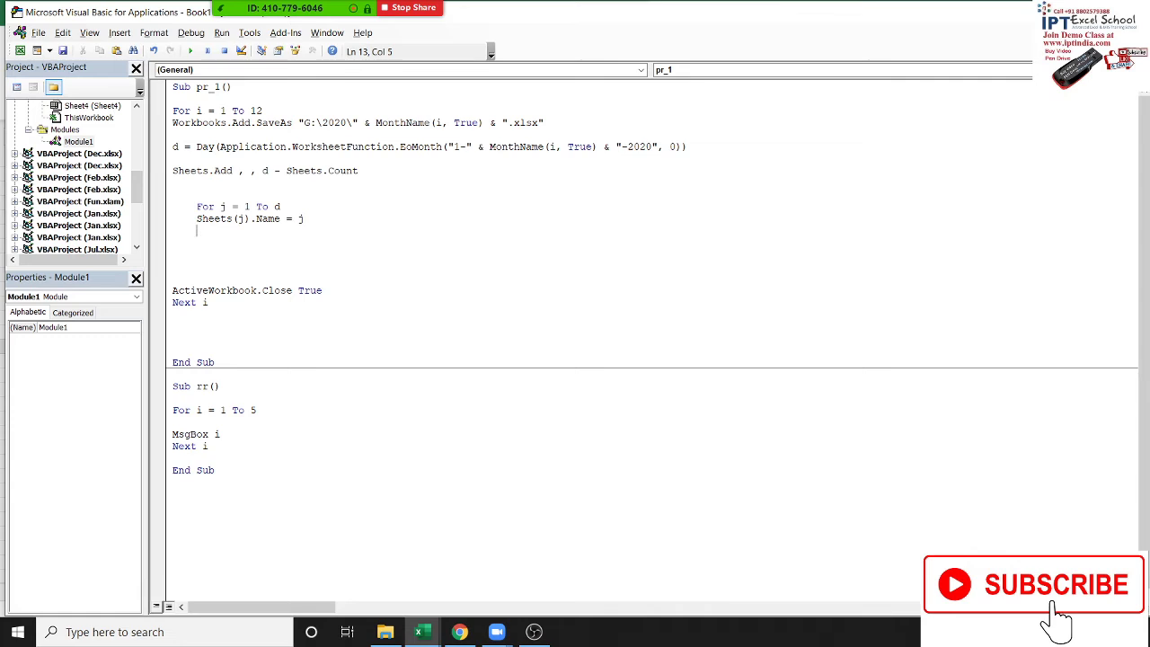
{"action": "type", "text": "next j"}
{"action": "left_click", "coordinate": [562, 258]}
{"action": "key", "text": "alt+F11"}
{"action": "left_click", "coordinate": [180, 591]}
Step: After checking the first sheet tabs, create a new Sub rr_2 below rr
{"action": "left_click", "coordinate": [30, 589]}
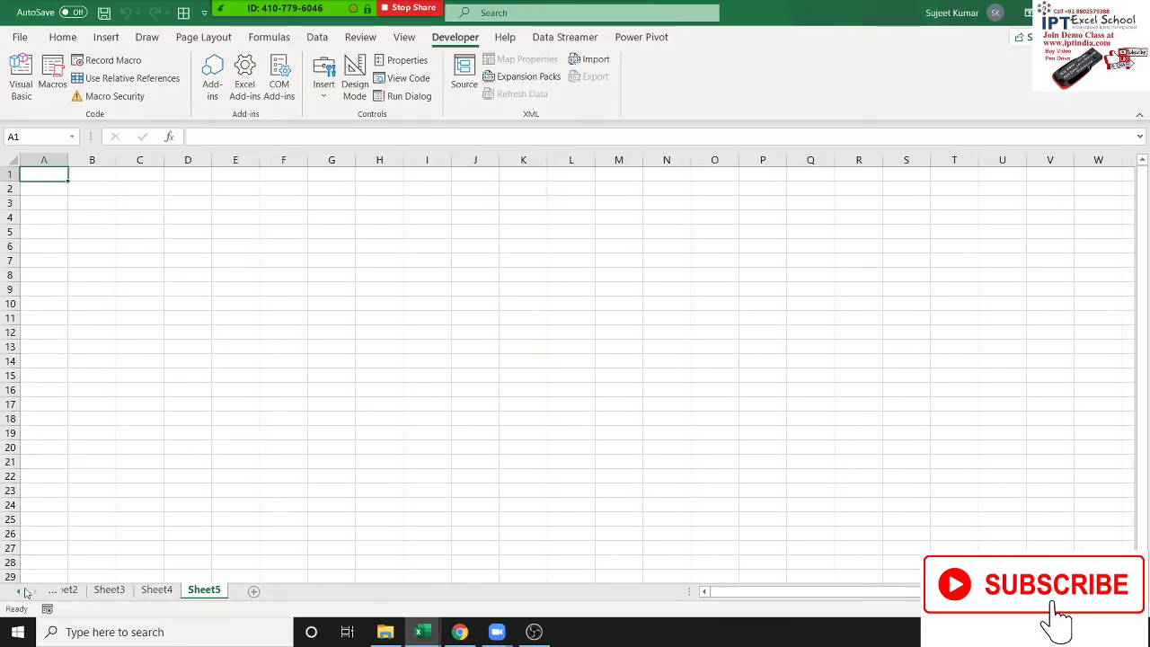
{"action": "left_click", "coordinate": [29, 590]}
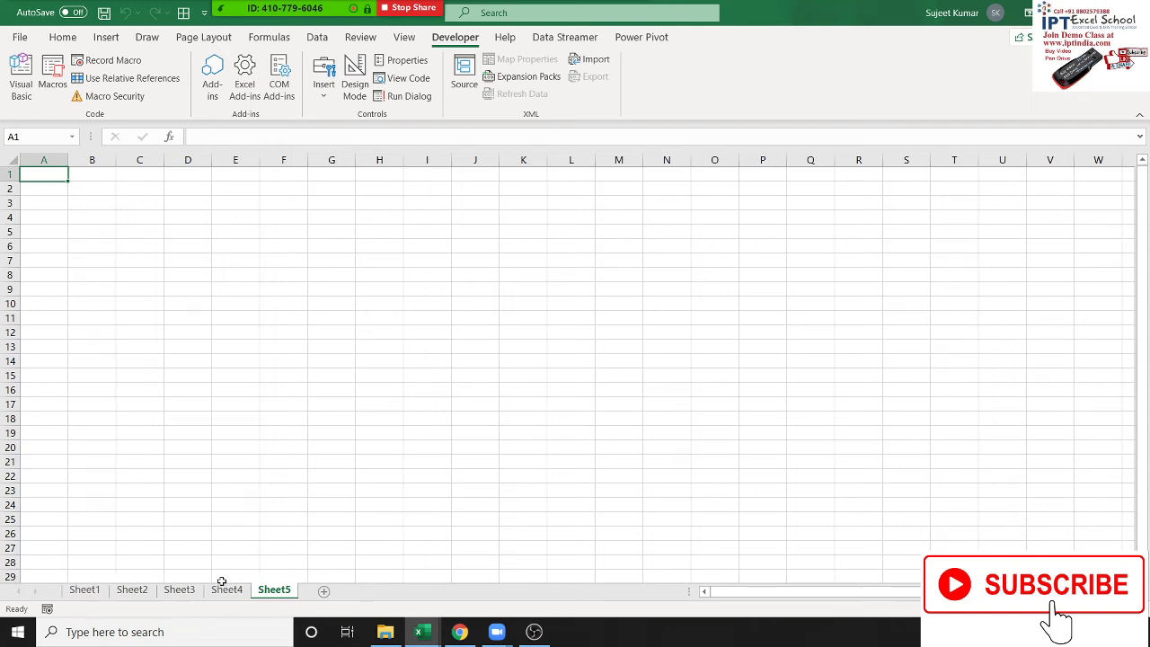
{"action": "key", "text": "alt+F11"}
{"action": "left_click", "coordinate": [237, 493]}
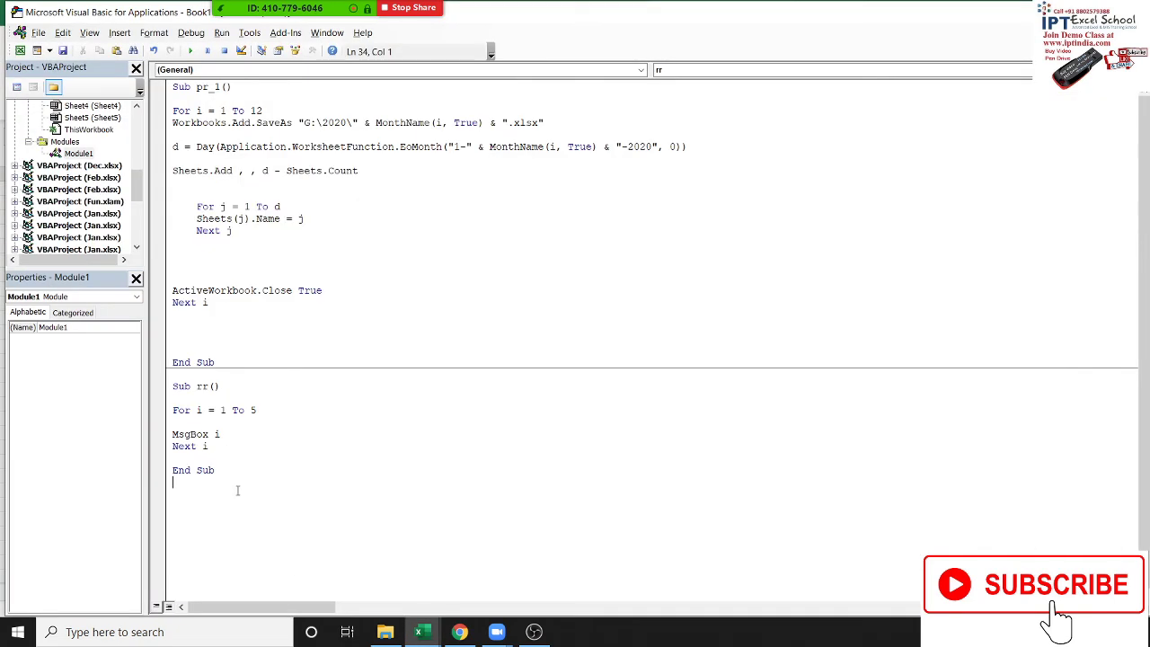
{"action": "type", "text": "for"}
{"action": "key", "text": "BackSpace"}
{"action": "key", "text": "BackSpace"}
{"action": "key", "text": "BackSpace"}
{"action": "key", "text": "BackSpace"}
{"action": "type", "text": "su"}
{"action": "type", "text": "brr "}
{"action": "type", "text": "2"}
{"action": "key", "text": "Return"}
{"action": "key", "text": "Return"}
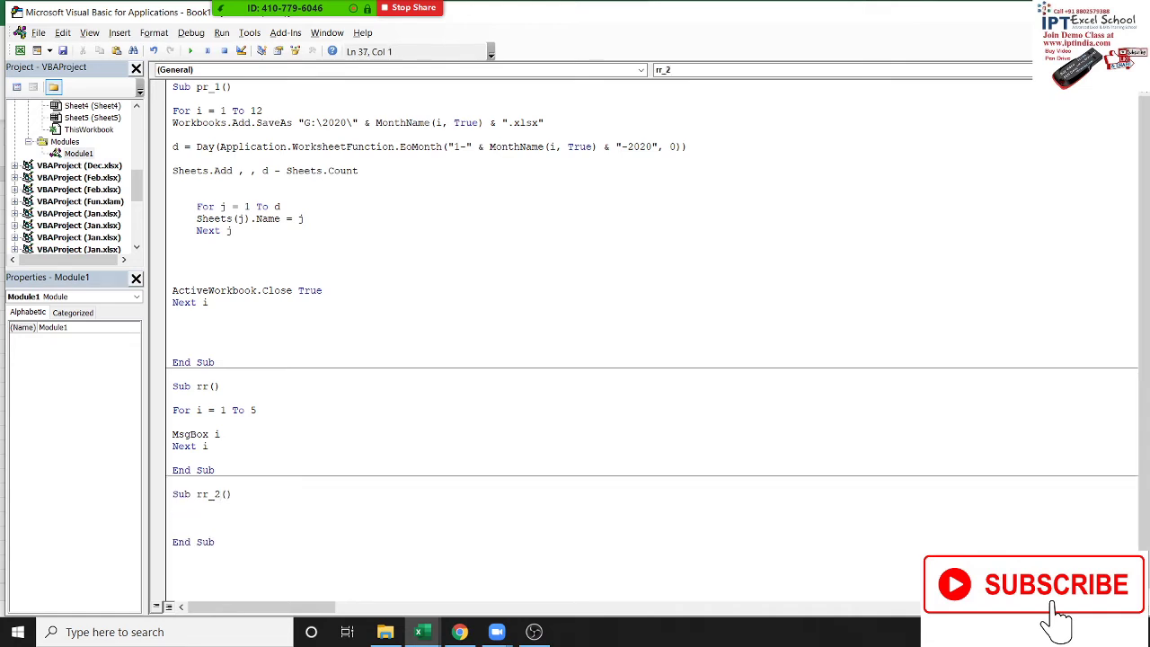
Step: Write the loop frame For j = 1 To Sheets.Count with a closing Next
{"action": "type", "text": "for "}
{"action": "type", "text": "i "}
{"action": "type", "text": "="}
{"action": "key", "text": "BackSpace"}
{"action": "key", "text": "BackSpace"}
{"action": "key", "text": "BackSpace"}
{"action": "key", "text": "BackSpace"}
{"action": "type", "text": "j= "}
{"action": "type", "text": "1 to "}
{"action": "type", "text": "sheets."}
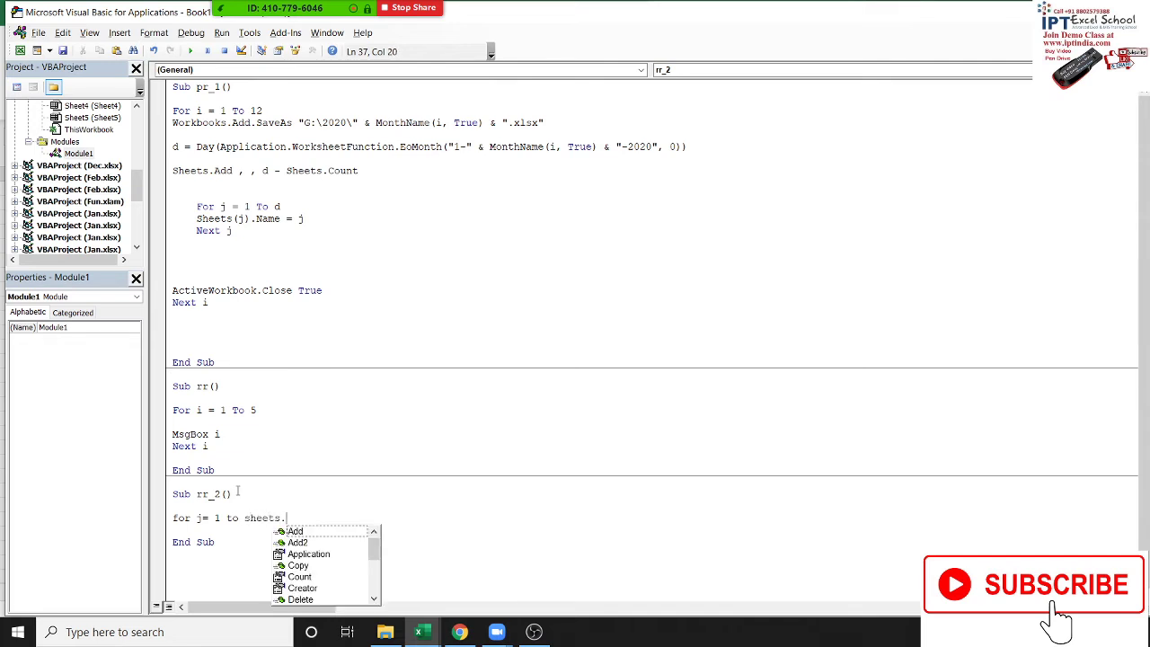
{"action": "type", "text": "c"}
{"action": "key", "text": "Down"}
{"action": "key", "text": "Tab"}
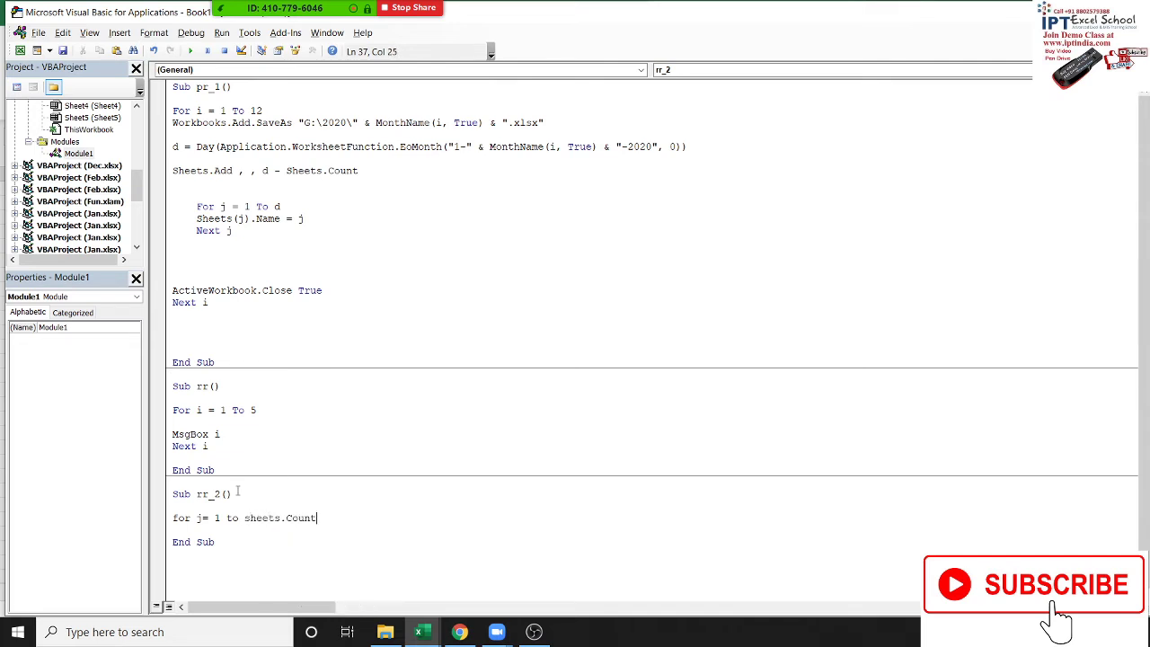
{"action": "key", "text": "Return"}
{"action": "key", "text": "Return"}
{"action": "key", "text": "Return"}
{"action": "key", "text": "Return"}
{"action": "type", "text": "nex"}
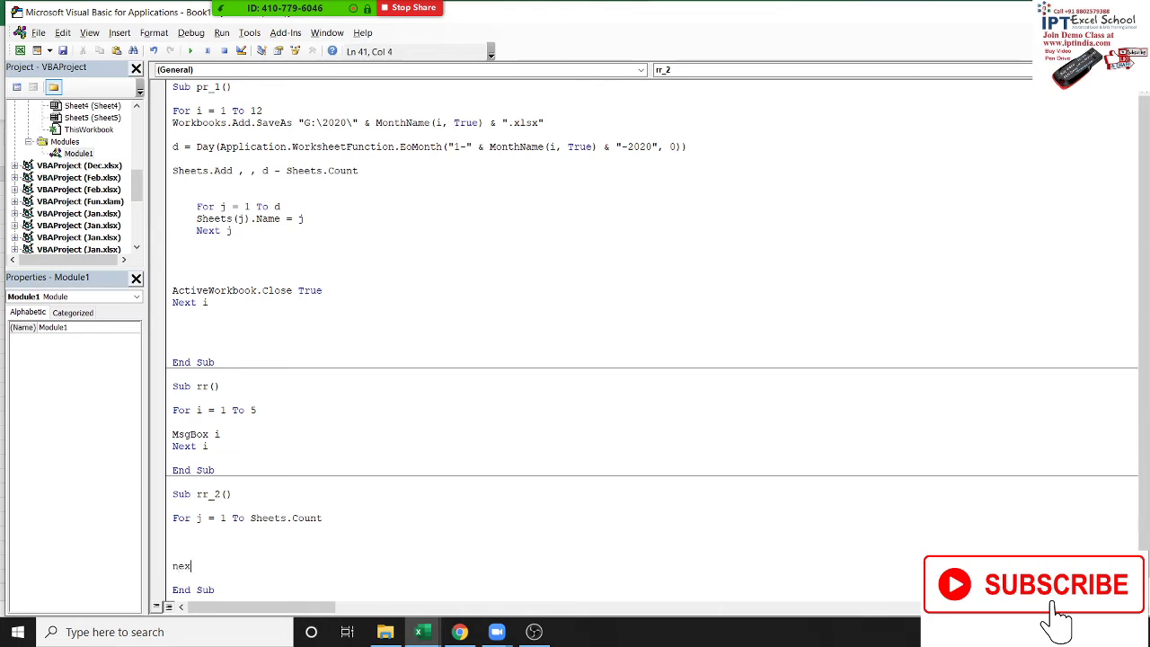
{"action": "type", "text": "t j"}
Step: Compare Sheets.Count with the days-in-month formula and add Sheets(j).Name = j in the loop
{"action": "left_click", "coordinate": [173, 553]}
{"action": "double_click", "coordinate": [257, 519]}
{"action": "left_click_drag", "start_coordinate": [201, 147], "coordinate": [690, 149]}
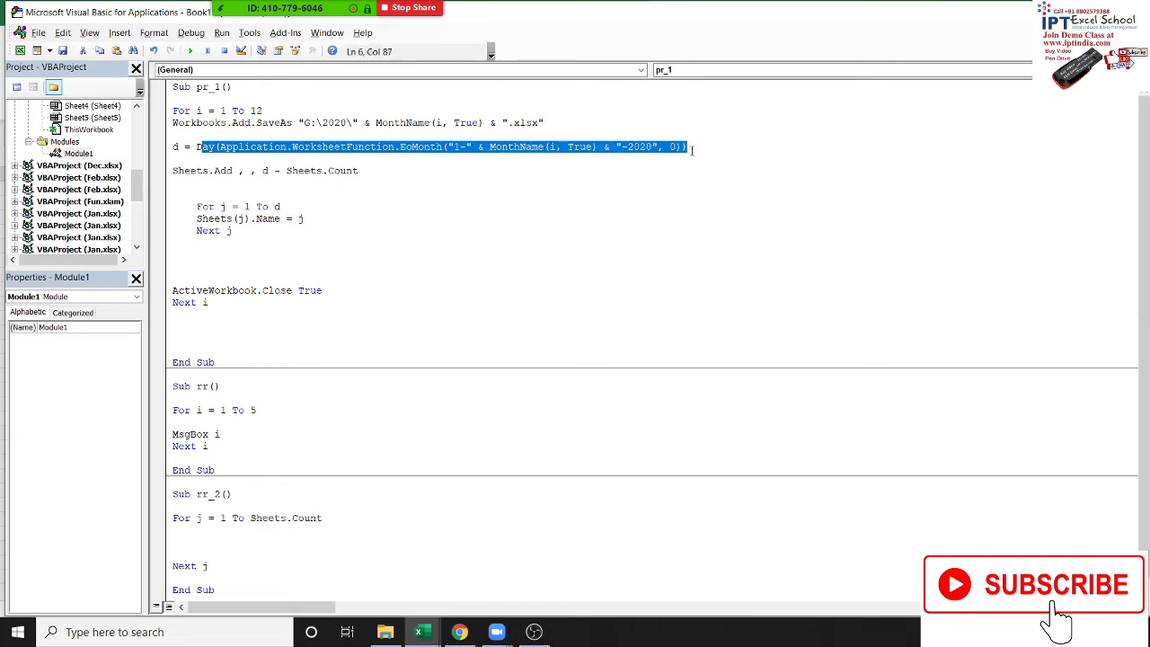
{"action": "left_click_drag", "start_coordinate": [244, 519], "coordinate": [273, 502]}
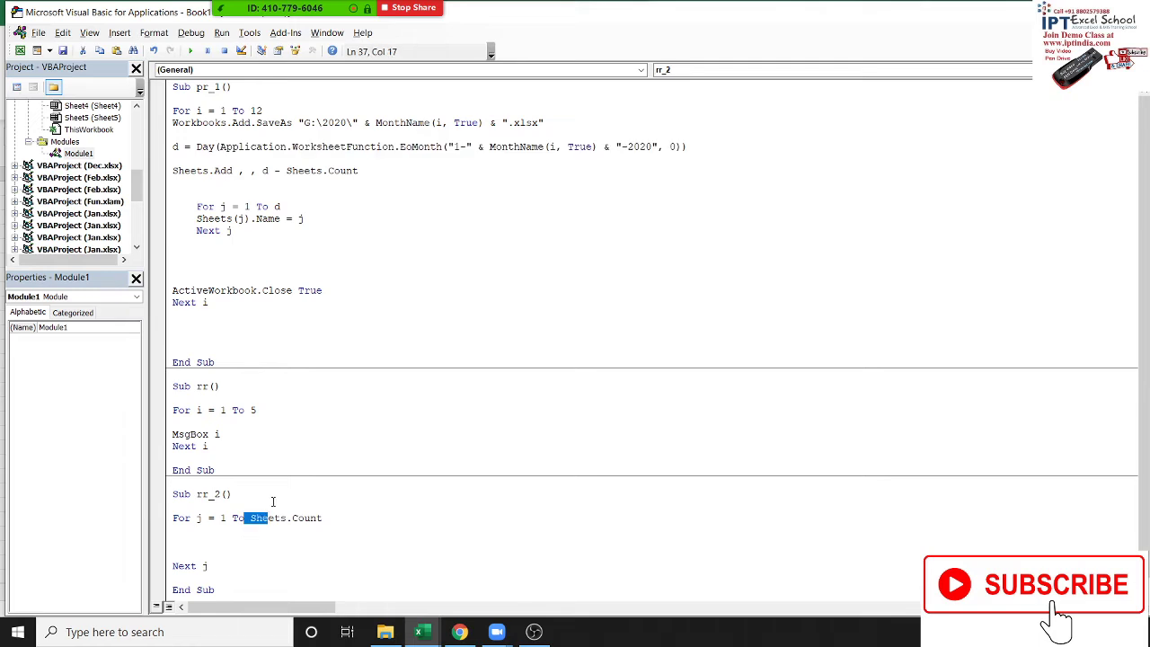
{"action": "left_click", "coordinate": [210, 542]}
{"action": "scroll", "coordinate": [210, 535], "scroll_direction": "down", "scroll_amount": 1}
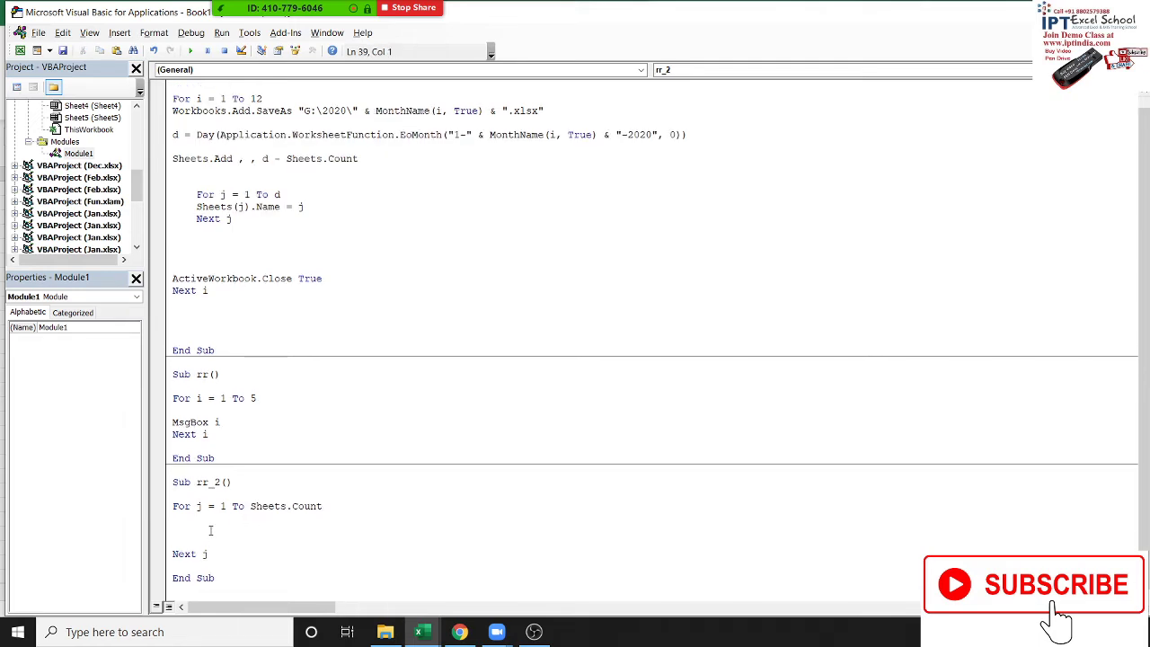
{"action": "type", "text": "sheets"}
{"action": "type", "text": "(j)."}
{"action": "type", "text": "name"}
{"action": "type", "text": "=j"}
{"action": "left_click", "coordinate": [198, 541]}
{"action": "double_click", "coordinate": [216, 530]}
{"action": "mouse_move", "coordinate": [138, 185]}
{"action": "left_mouse_down"}
{"action": "mouse_move", "coordinate": [140, 121]}
{"action": "mouse_move", "coordinate": [144, 180]}
{"action": "left_mouse_up"}
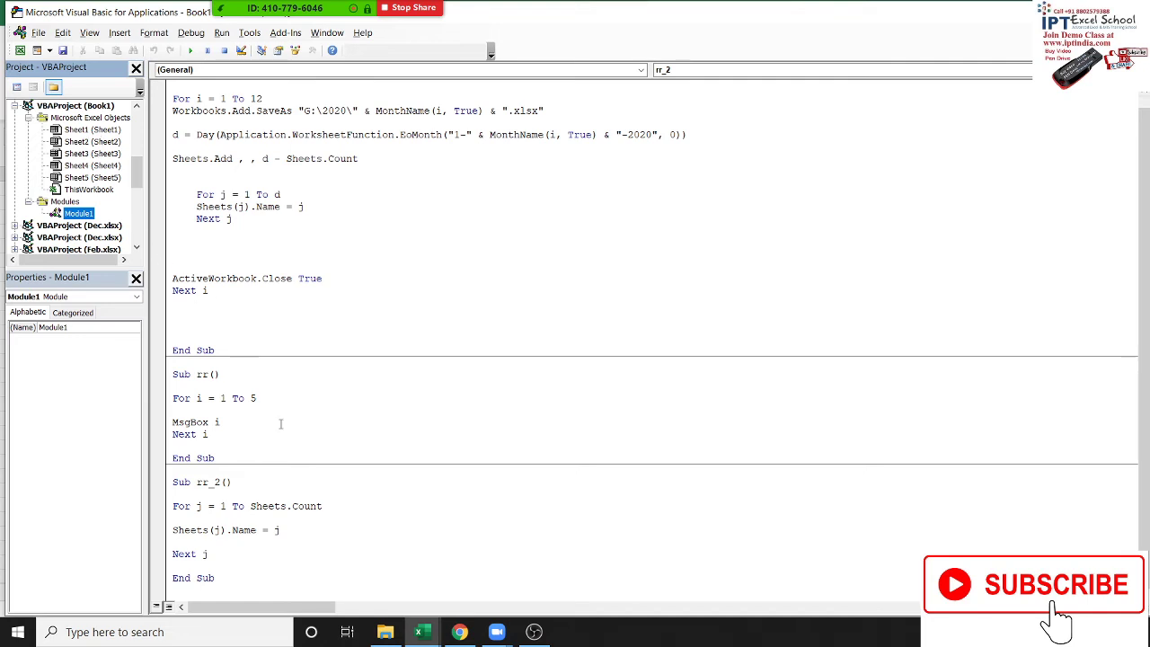
{"action": "left_click", "coordinate": [250, 506]}
Step: Open Excel's Macros list and select rr_2
{"action": "key", "text": "alt+F11"}
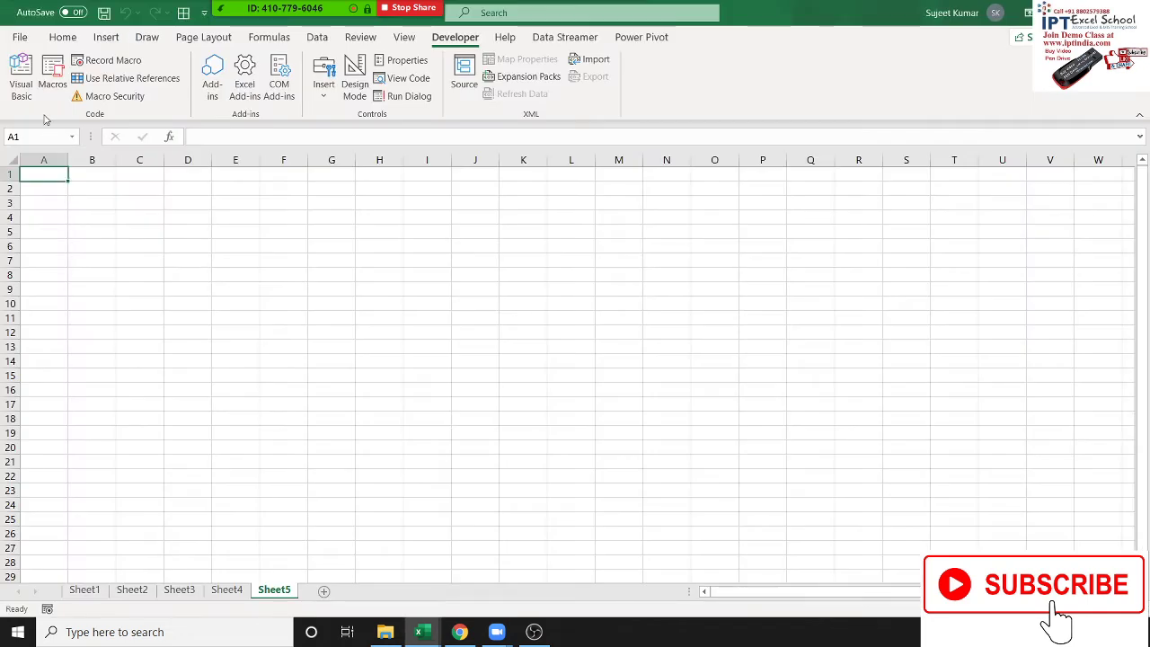
{"action": "left_click", "coordinate": [52, 81]}
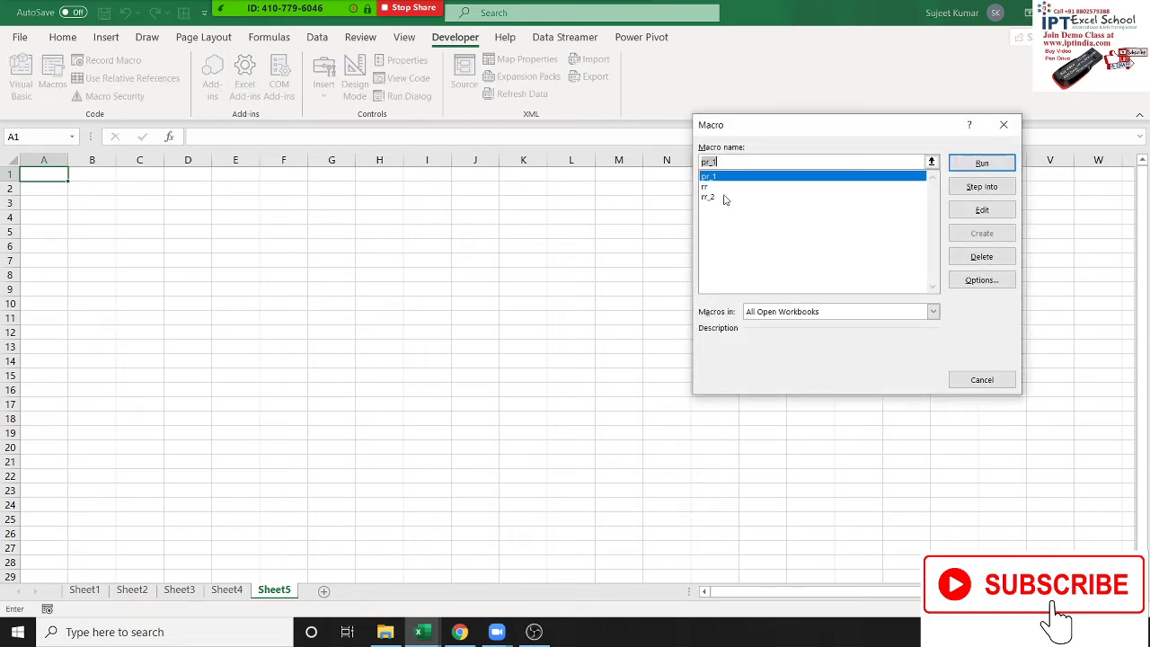
{"action": "left_click", "coordinate": [710, 197]}
Step: Run rr_2 and check sheet tabs 1 through 5
{"action": "left_click", "coordinate": [970, 167]}
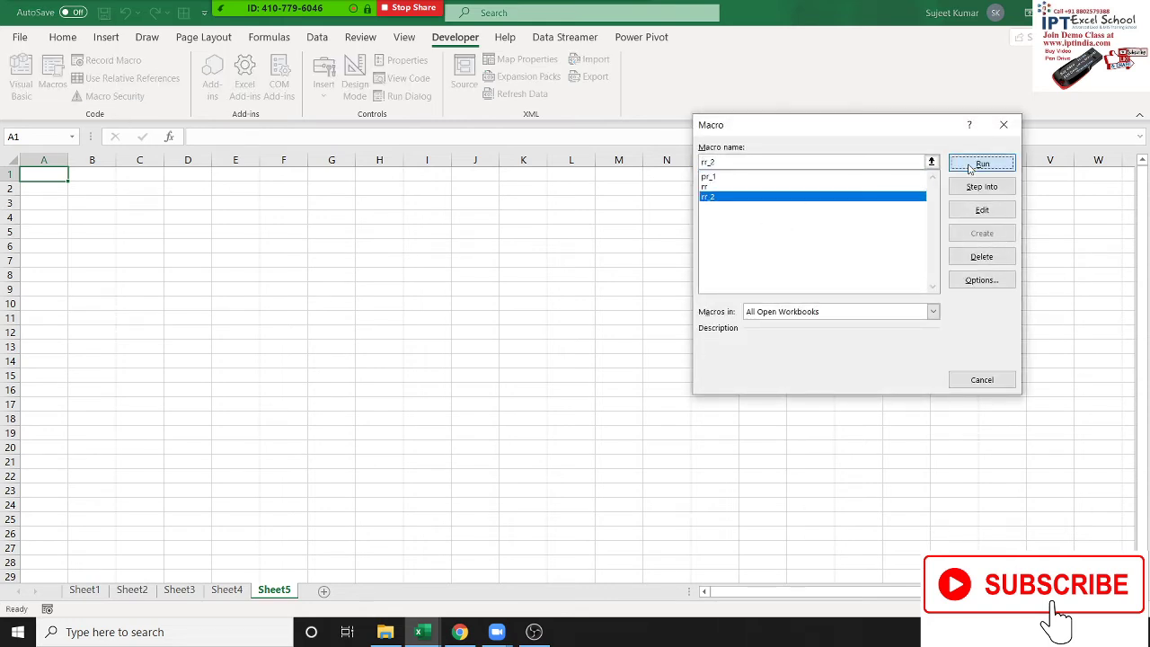
{"action": "left_click", "coordinate": [72, 592]}
{"action": "left_click", "coordinate": [93, 591]}
{"action": "left_click", "coordinate": [113, 591]}
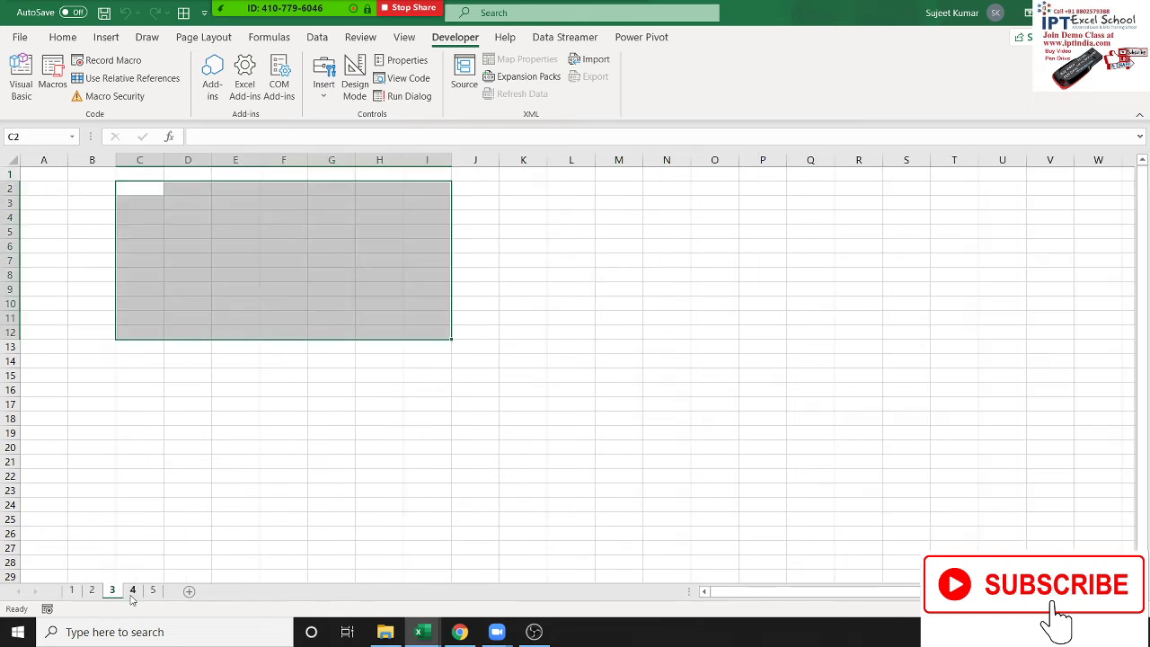
{"action": "left_click", "coordinate": [133, 591]}
{"action": "left_click", "coordinate": [153, 590]}
Step: Review the rr and rr_2 code in the VBA editor, then return to Excel
{"action": "key", "text": "alt+F11"}
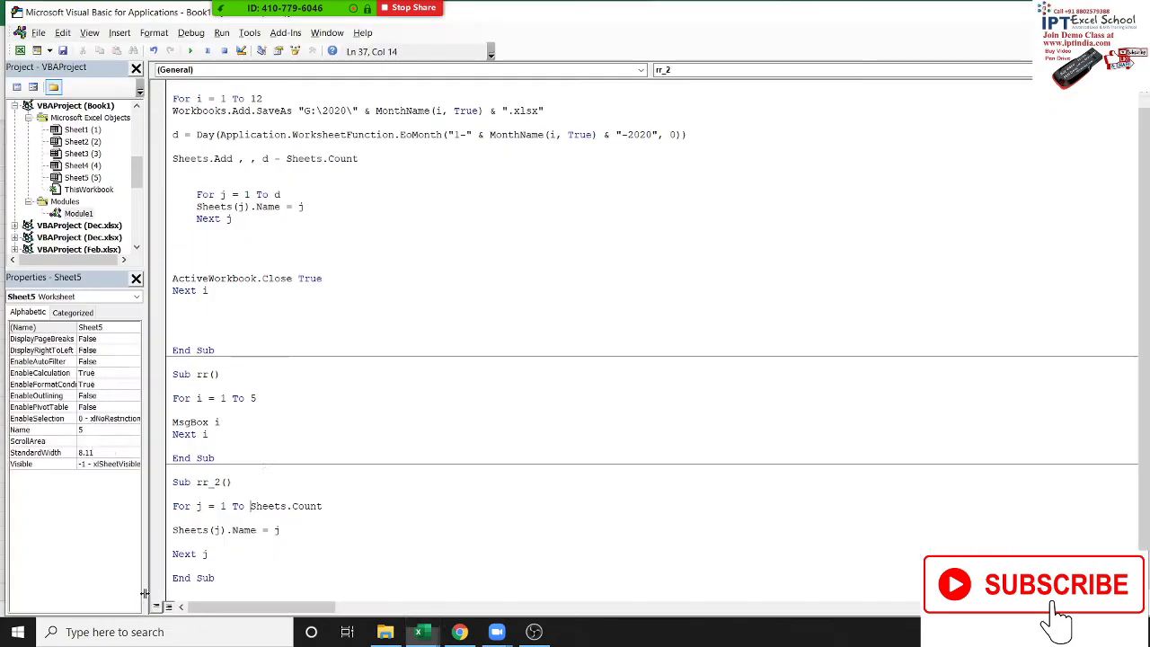
{"action": "left_click", "coordinate": [293, 457]}
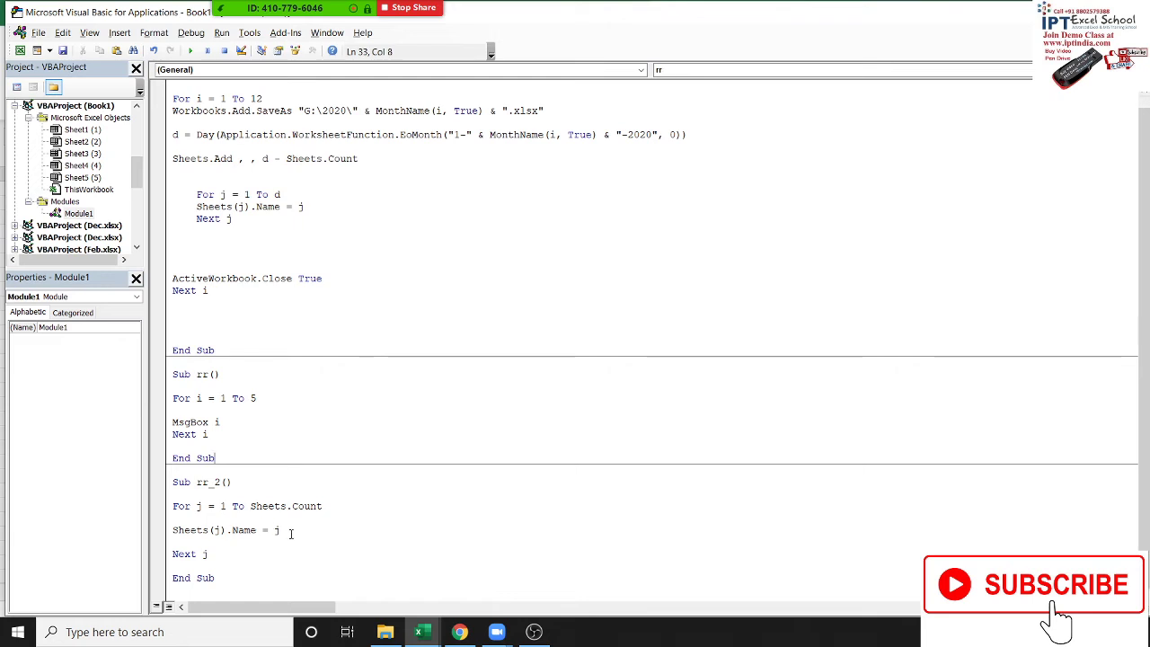
{"action": "left_click", "coordinate": [217, 562]}
{"action": "scroll", "coordinate": [252, 438], "scroll_direction": "up", "scroll_amount": 1}
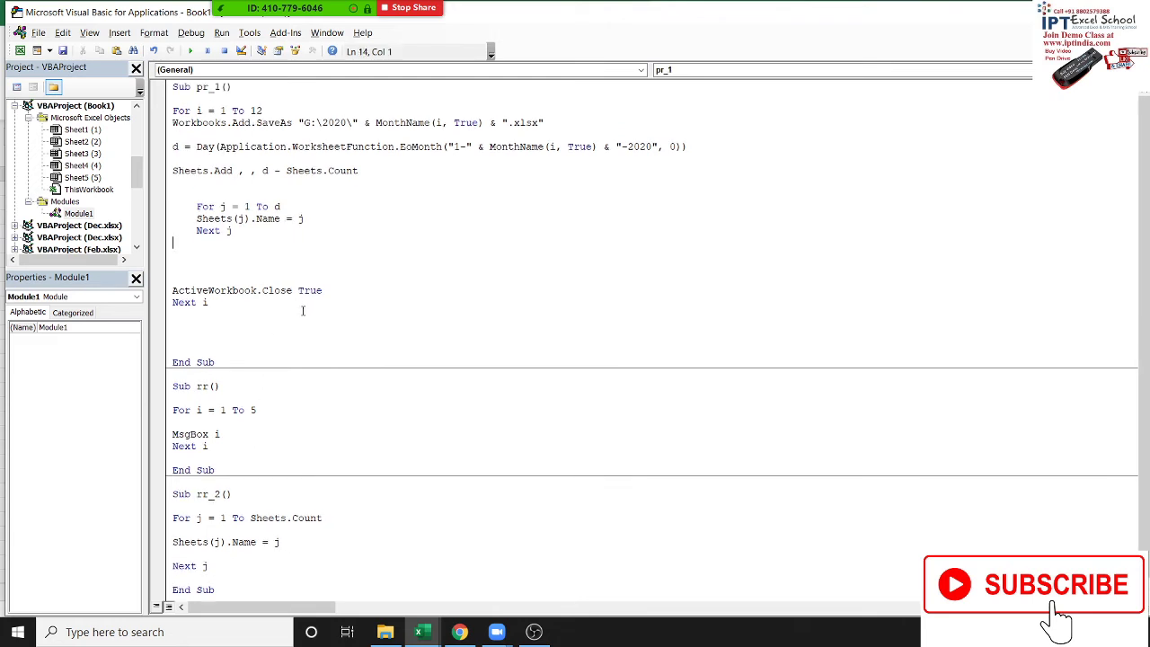
{"action": "key", "text": "alt+F11"}
{"action": "left_click", "coordinate": [123, 248]}
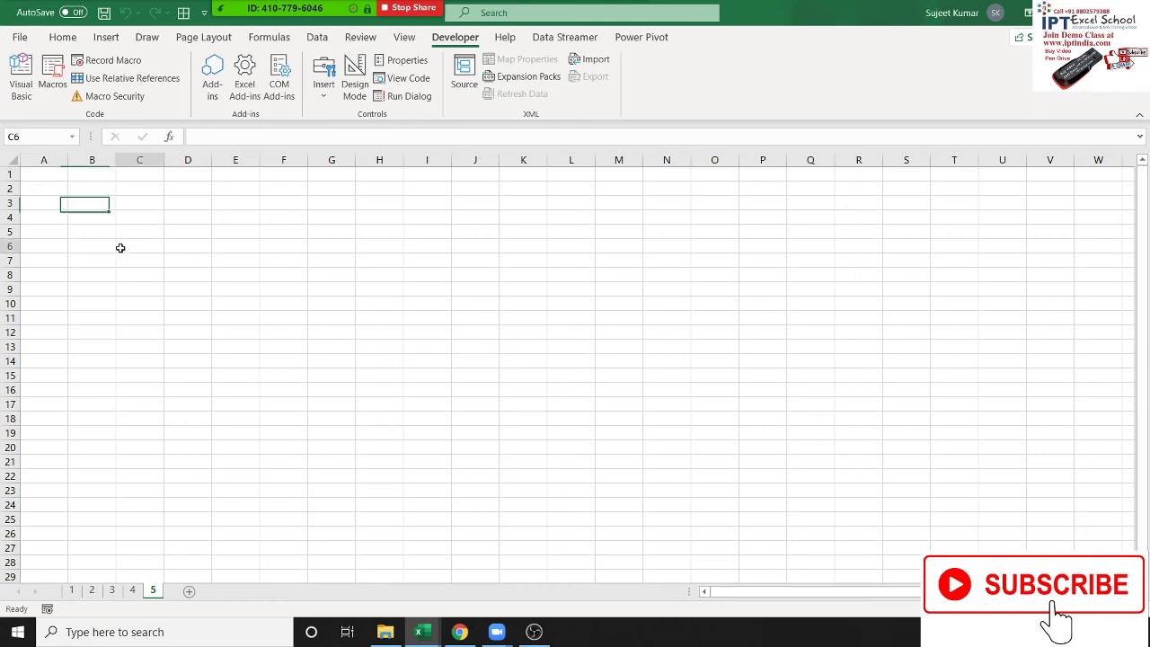
Step: Run pr_1, decline replacing Jan.xlsx, and end the resulting error
{"action": "left_click", "coordinate": [52, 85]}
{"action": "left_click", "coordinate": [977, 170]}
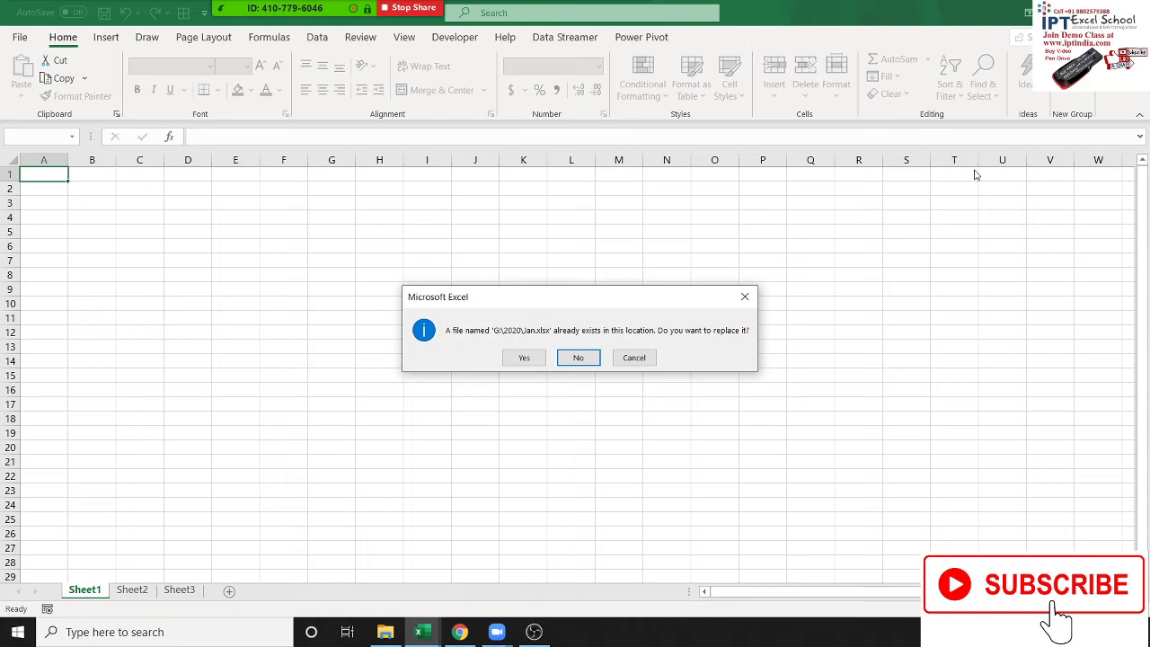
{"action": "key", "text": "Return"}
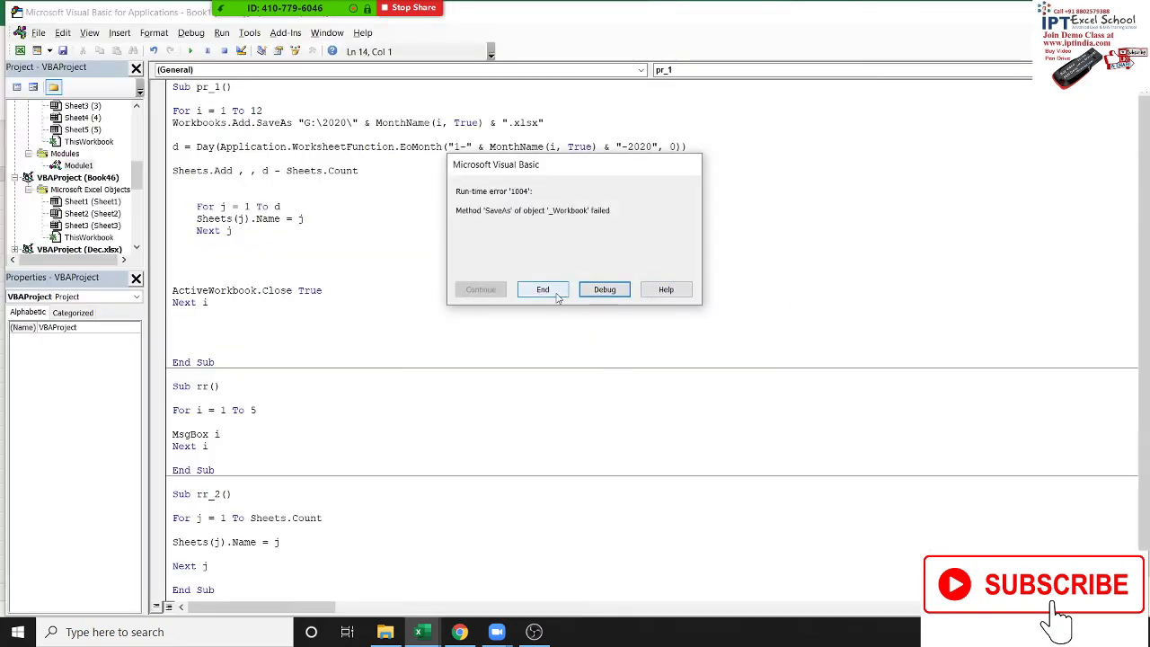
{"action": "left_click", "coordinate": [550, 291]}
Step: Delete all twelve month workbooks from G:\2020
{"action": "left_click", "coordinate": [385, 631]}
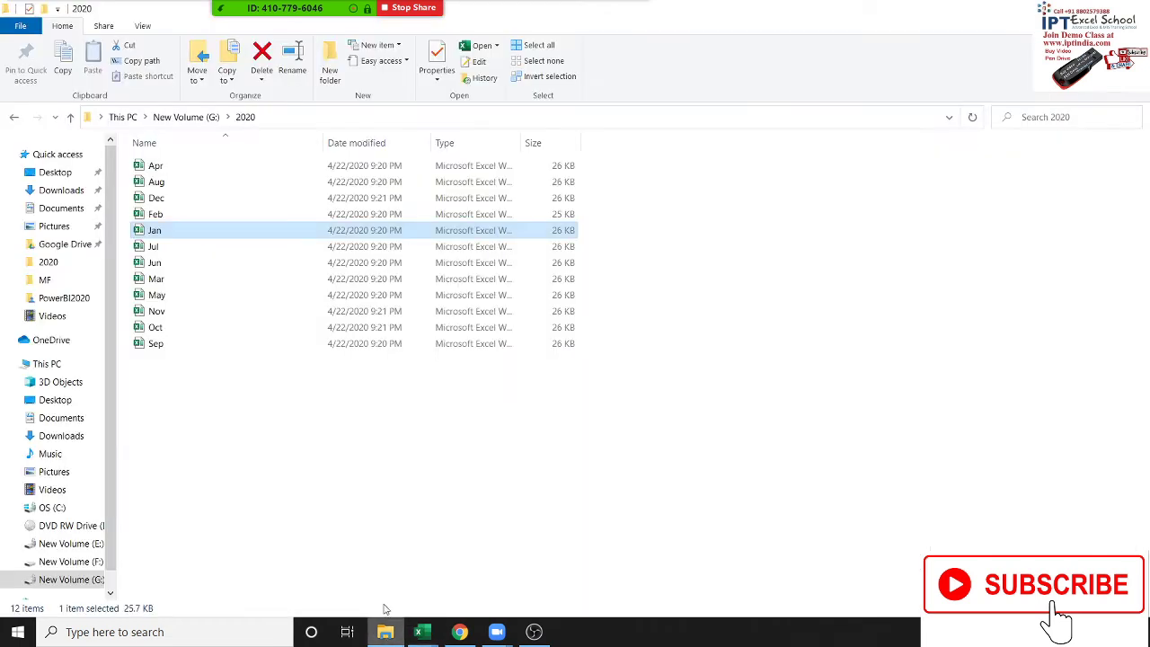
{"action": "left_click", "coordinate": [339, 447]}
{"action": "left_click_drag", "start_coordinate": [690, 453], "coordinate": [123, 133]}
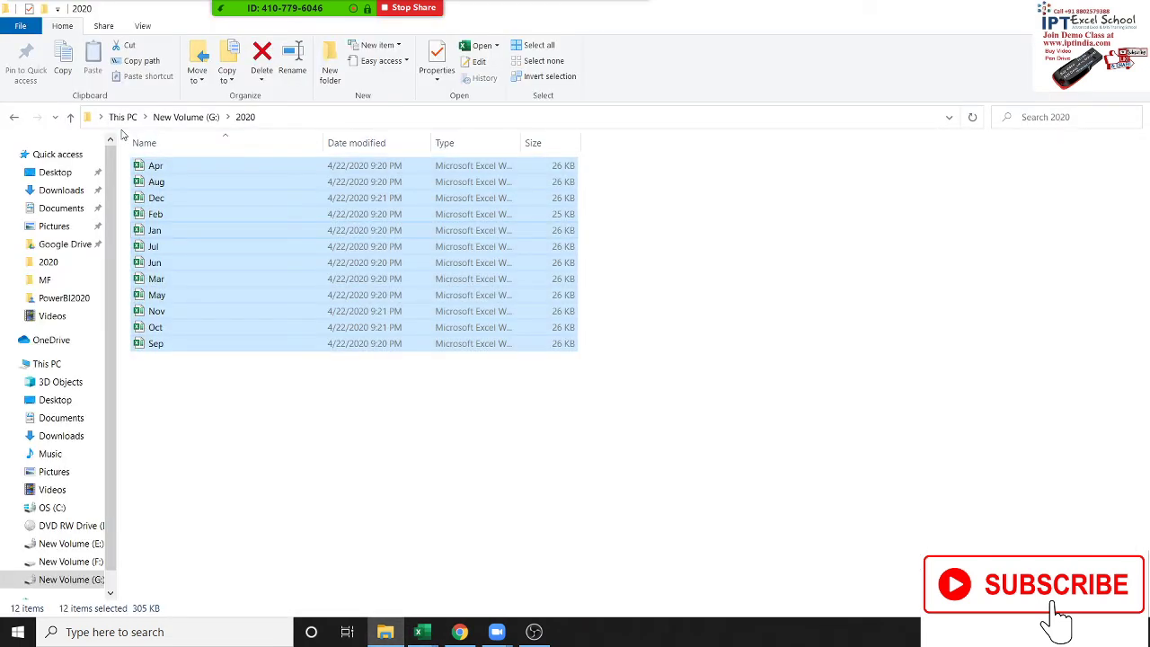
{"action": "key", "text": "Delete"}
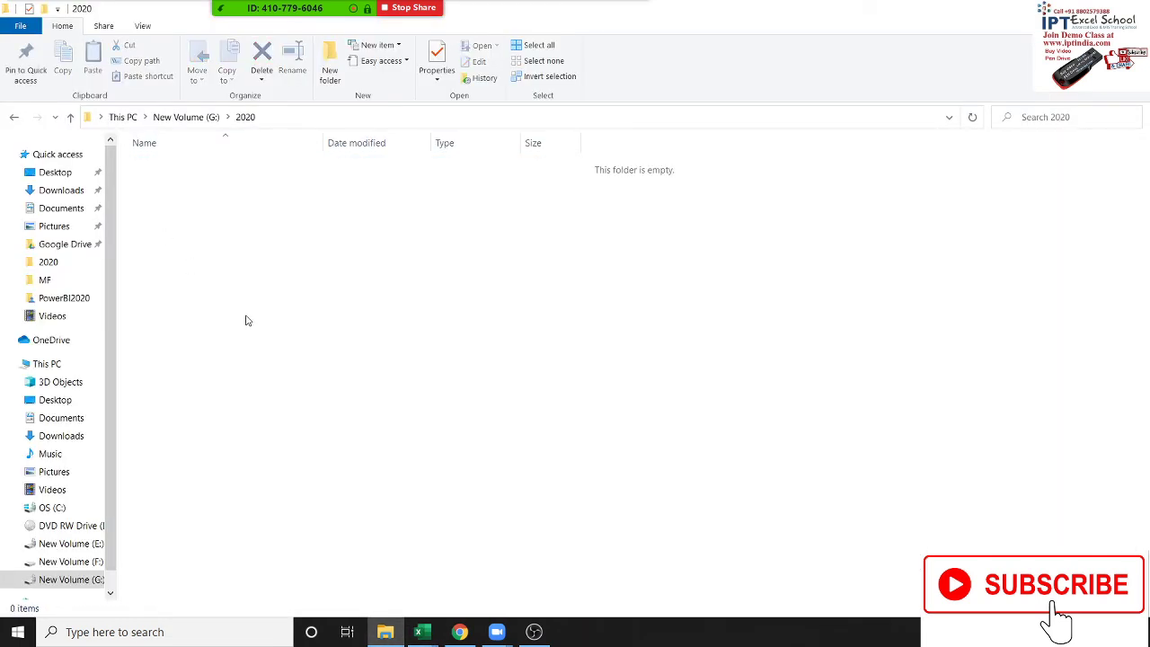
{"action": "key", "text": "alt+Tab"}
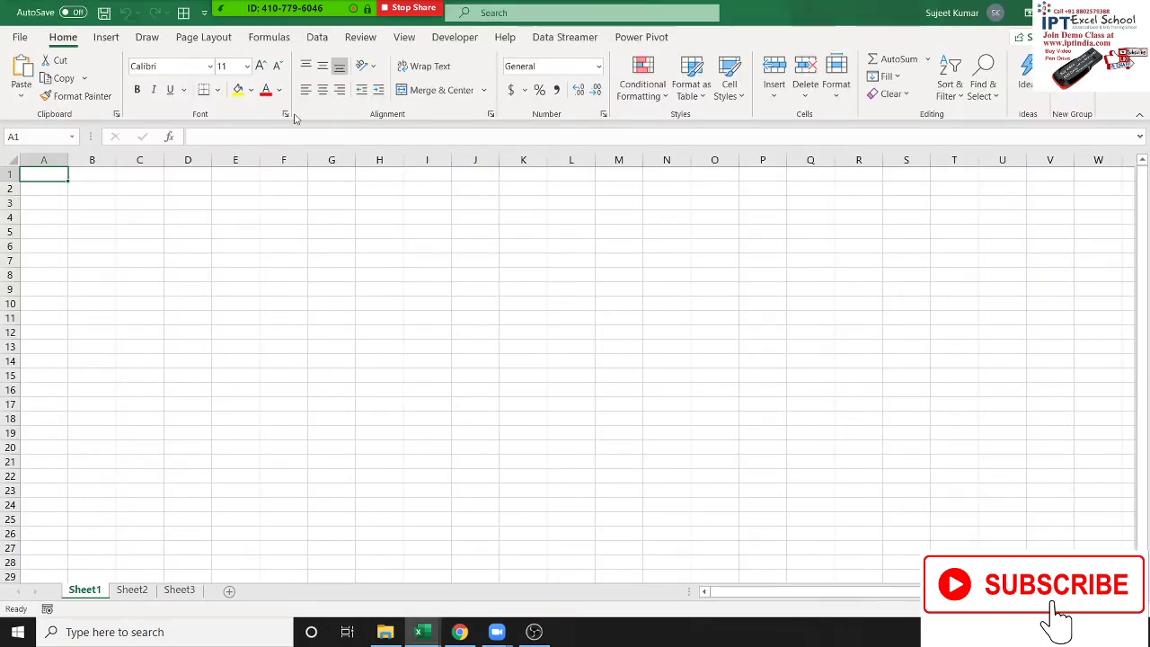
Step: Run Book1!pr_1 from the Developer tab's Macros dialog
{"action": "left_click", "coordinate": [448, 40]}
{"action": "left_click", "coordinate": [52, 84]}
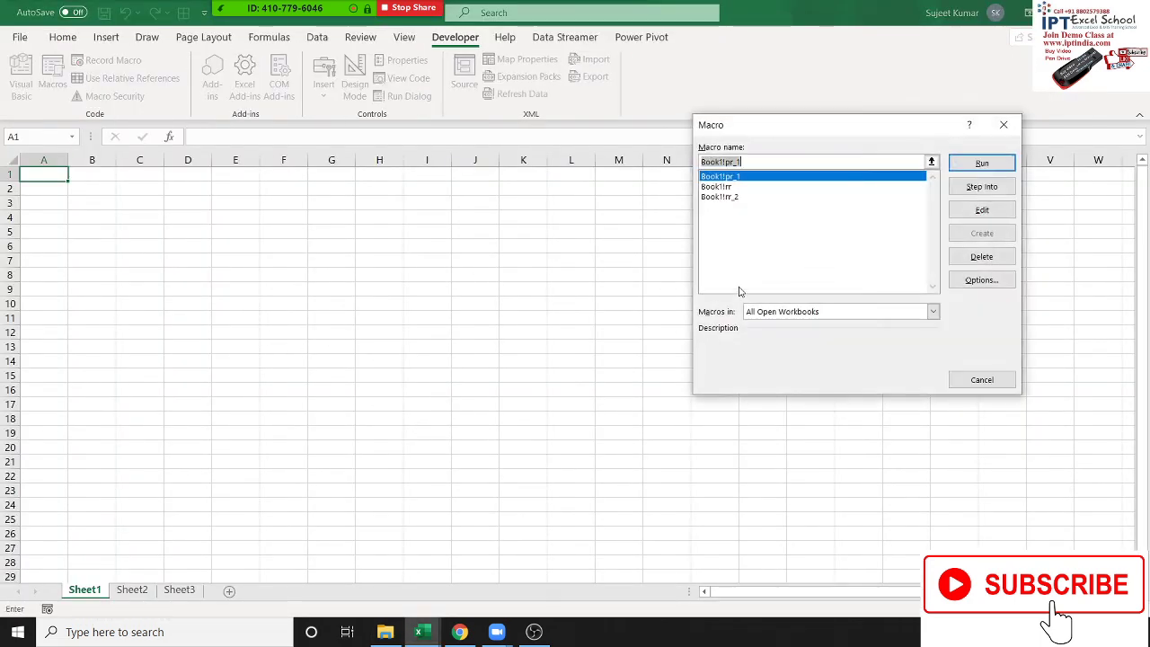
{"action": "left_click", "coordinate": [971, 172]}
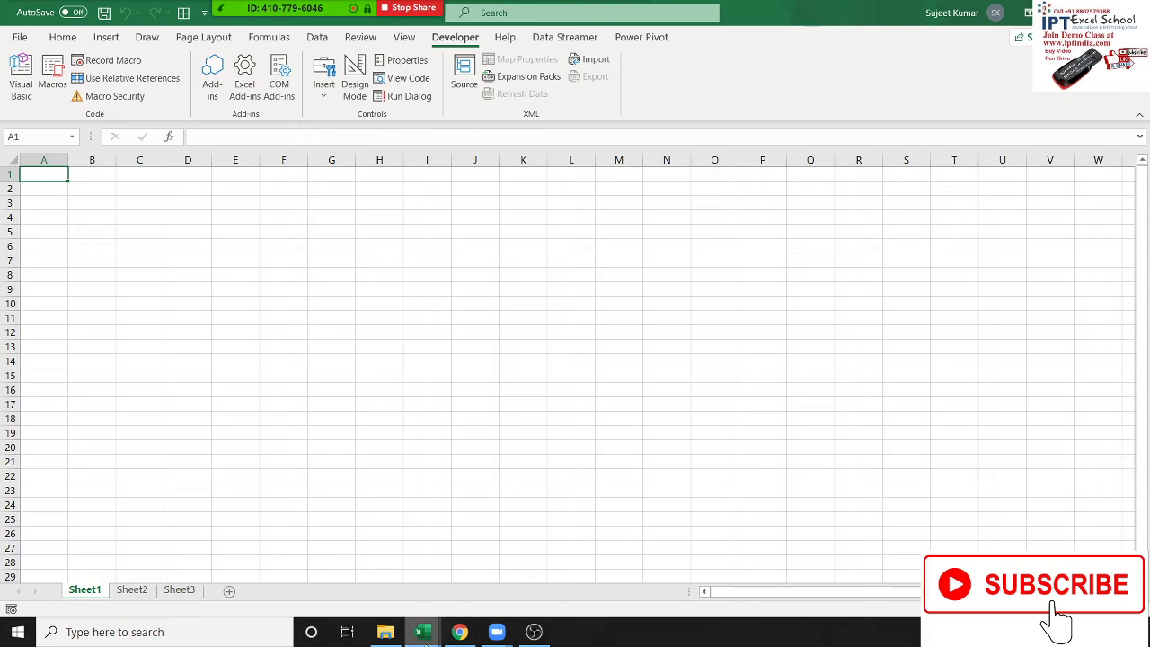
Step: Open Jul.xlsx from the regenerated G:\2020 folder
{"action": "left_click", "coordinate": [386, 631]}
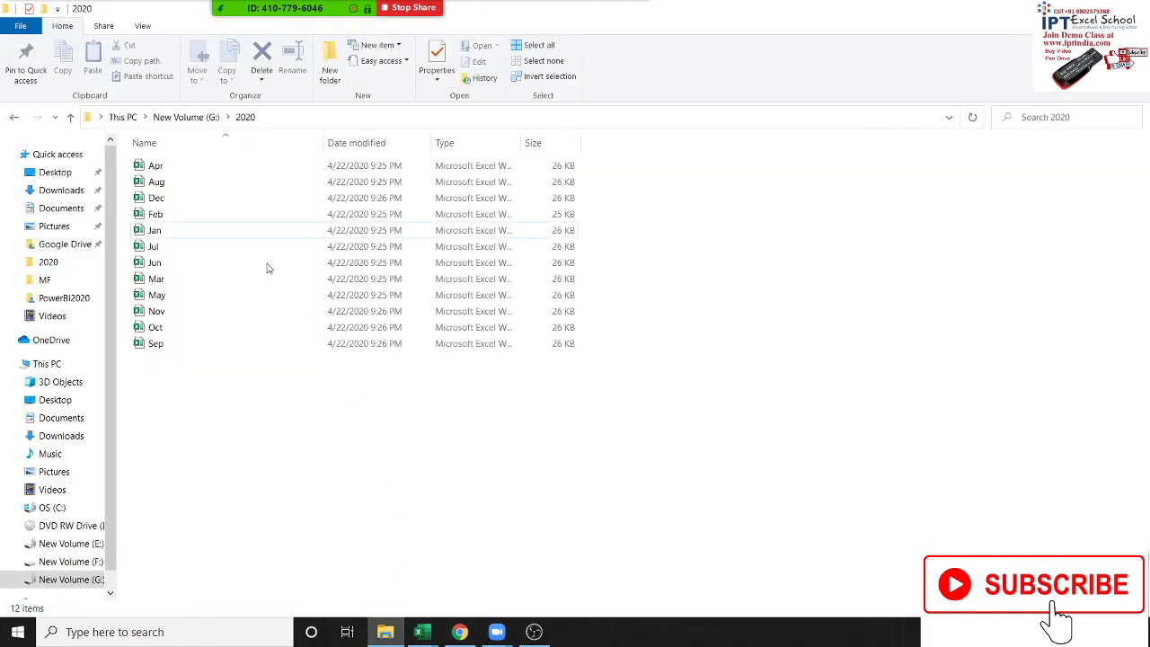
{"action": "double_click", "coordinate": [185, 248]}
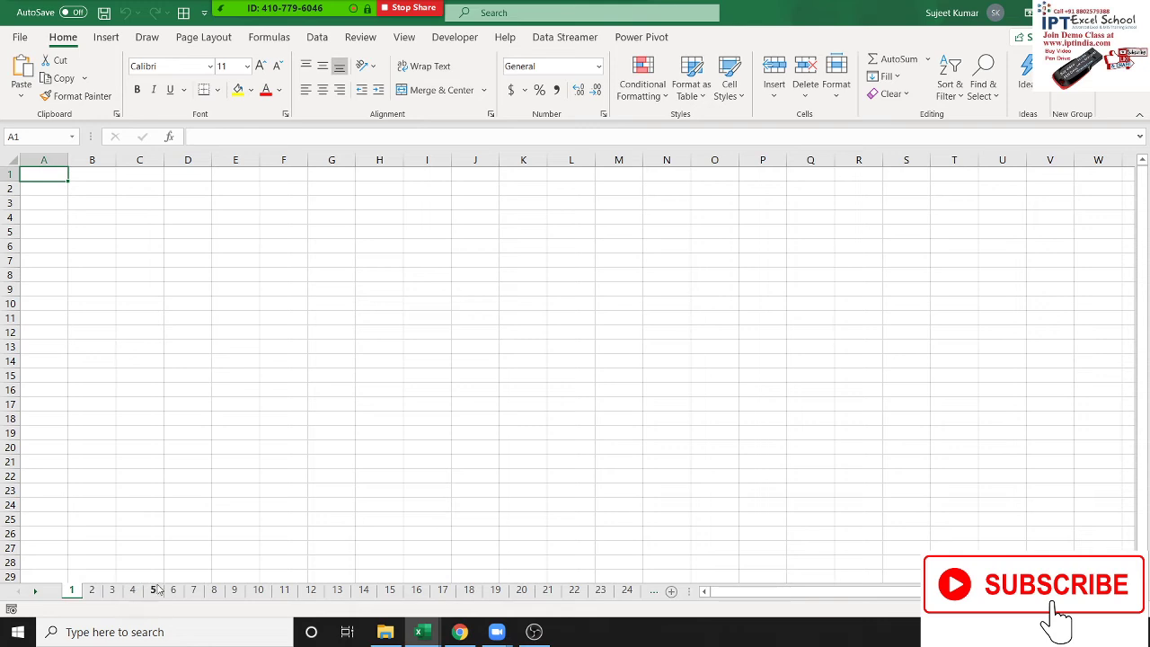
Step: Inspect sheets 24 and 23 of the Jul workbook to confirm the day-numbered names
{"action": "left_click", "coordinate": [627, 590]}
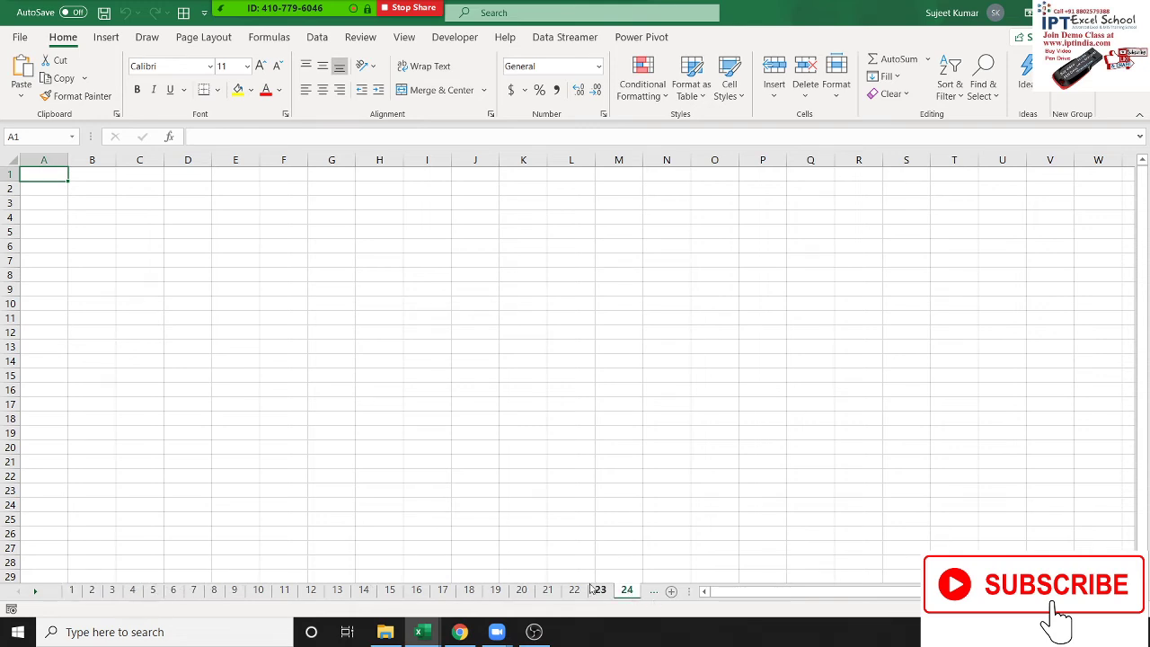
{"action": "left_click", "coordinate": [598, 590]}
{"action": "left_click", "coordinate": [627, 590]}
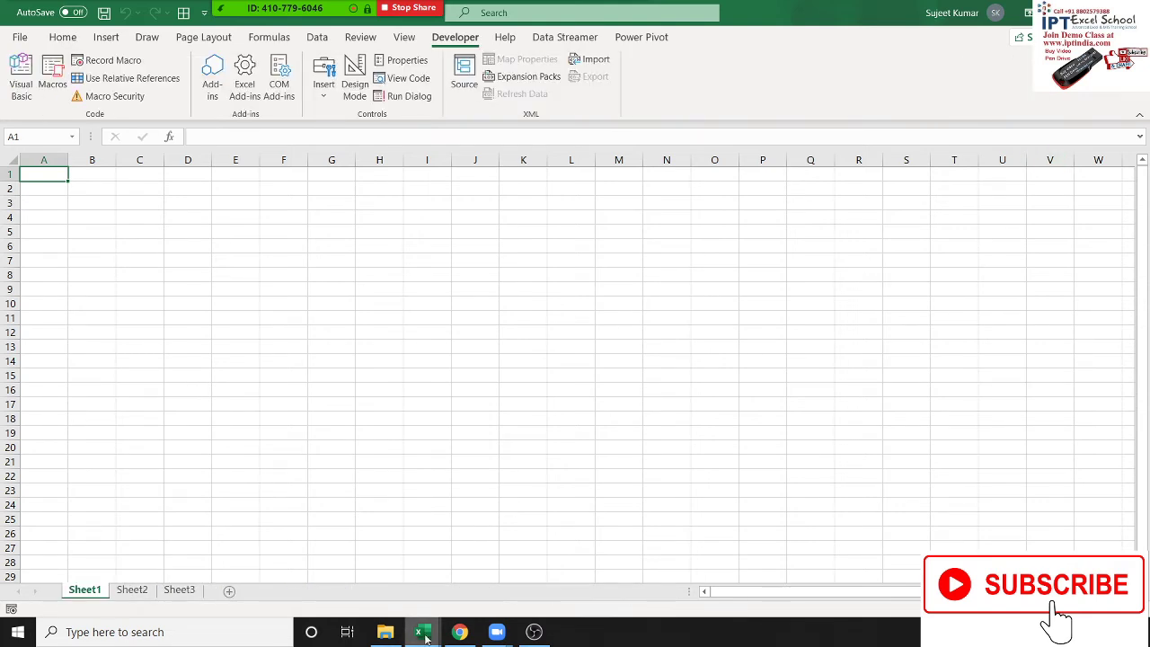
{"action": "mouse_move", "coordinate": [419, 632]}
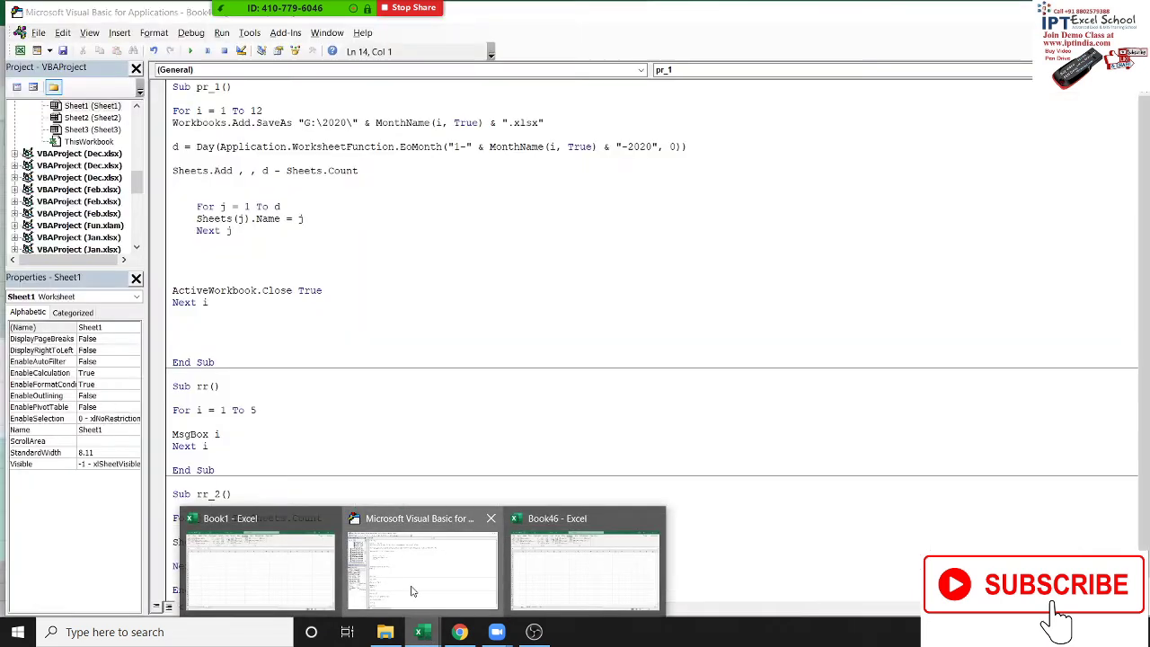
Step: In pr_1, change the line Sheets(j).Name = j to Sheets(j).Name = "Data" & j
{"action": "left_click", "coordinate": [411, 590]}
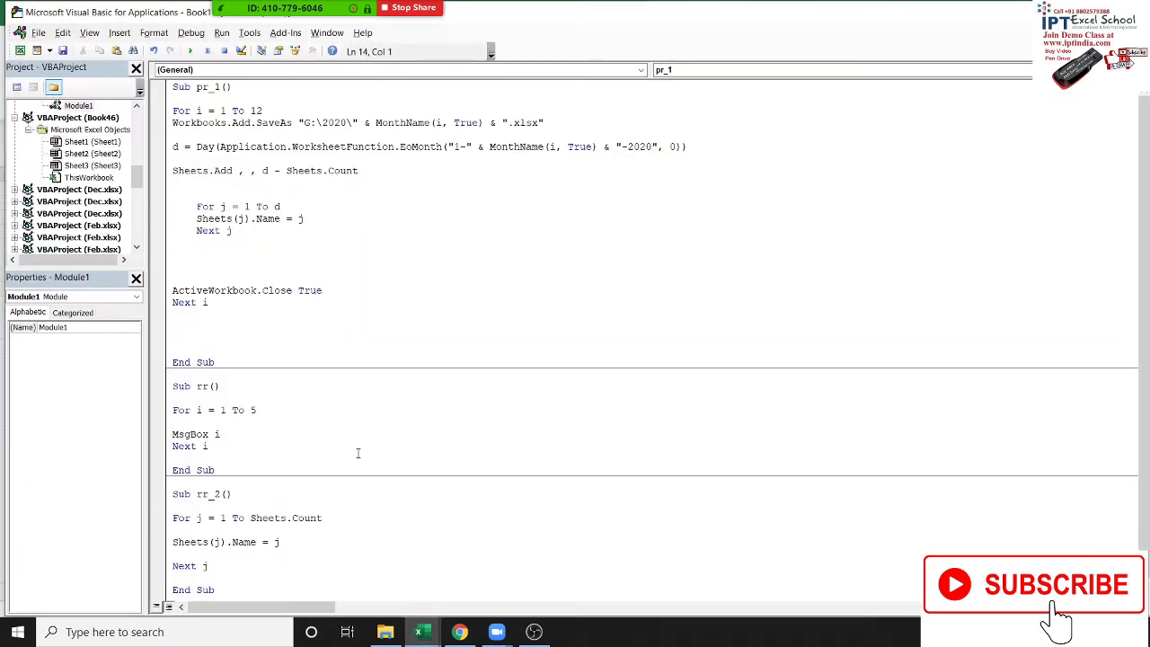
{"action": "left_click", "coordinate": [306, 336]}
{"action": "left_click_drag", "start_coordinate": [176, 218], "coordinate": [319, 218]}
{"action": "left_click", "coordinate": [312, 222]}
{"action": "key", "text": "Delete"}
{"action": "type", "text": "\"Data"}
{"action": "type", "text": "\" &"}
{"action": "left_click", "coordinate": [288, 16]}
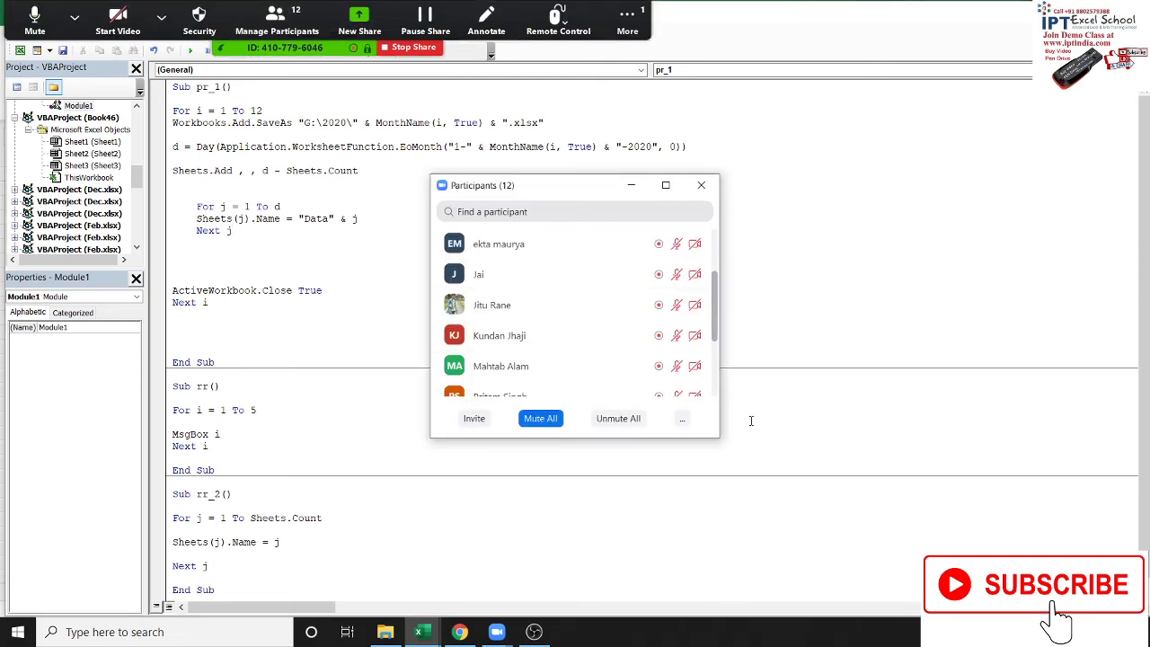
{"action": "left_click_drag", "start_coordinate": [716, 319], "coordinate": [717, 403]}
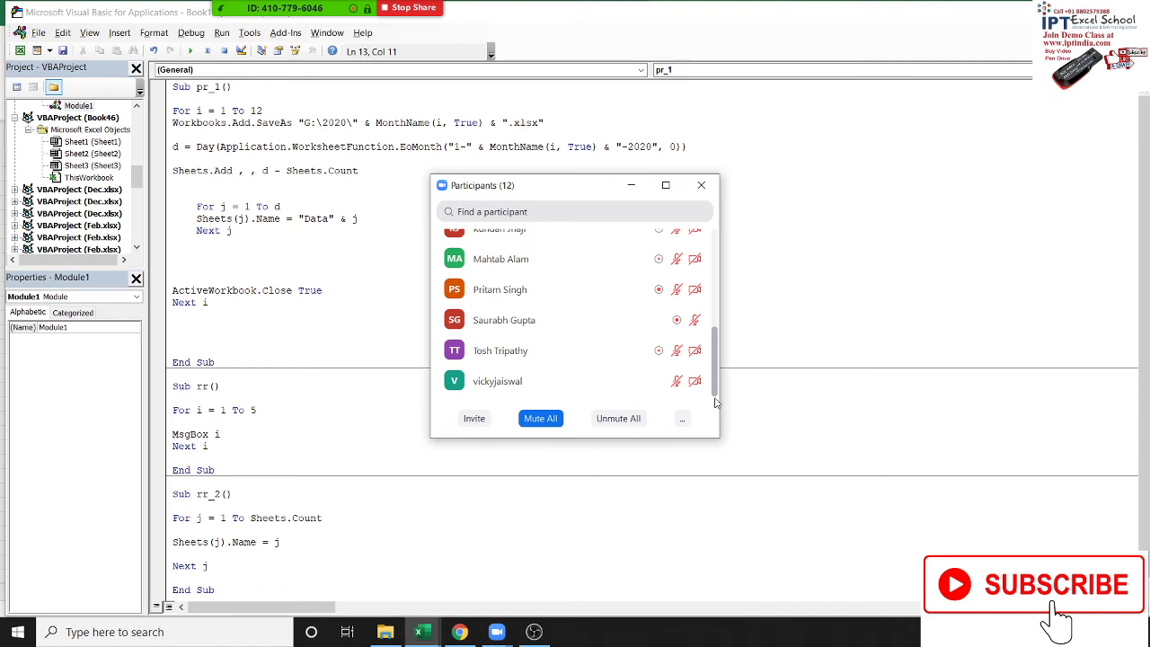
{"action": "left_click_drag", "start_coordinate": [722, 366], "coordinate": [731, 284]}
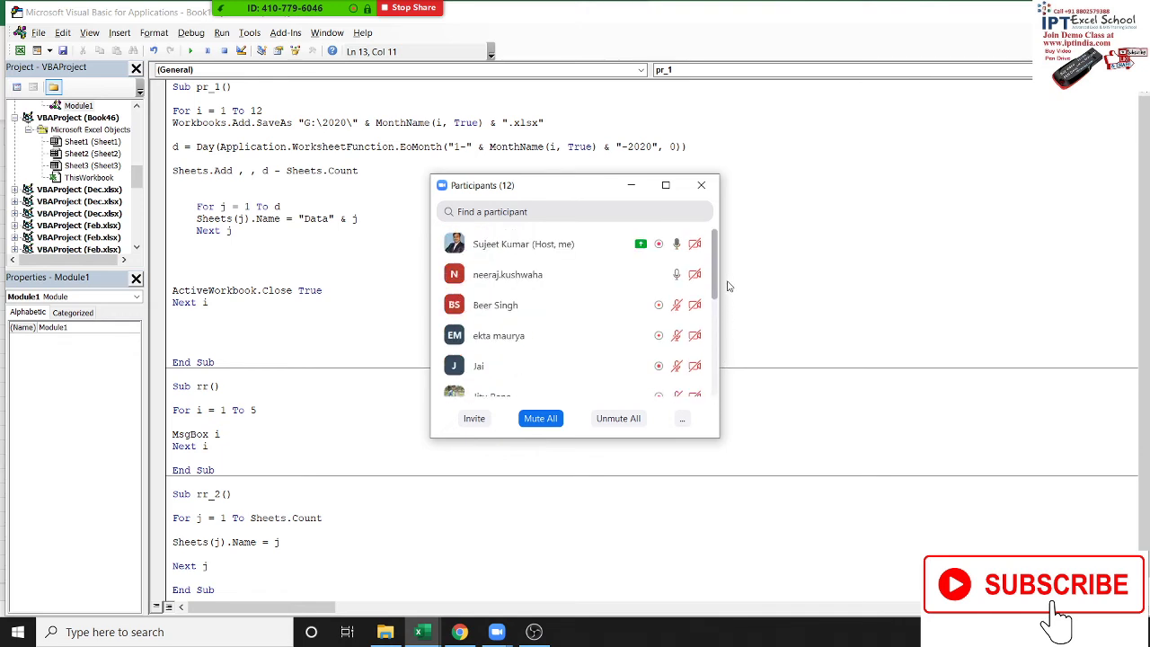
{"action": "scroll", "coordinate": [729, 288], "scroll_direction": "down", "scroll_amount": 1}
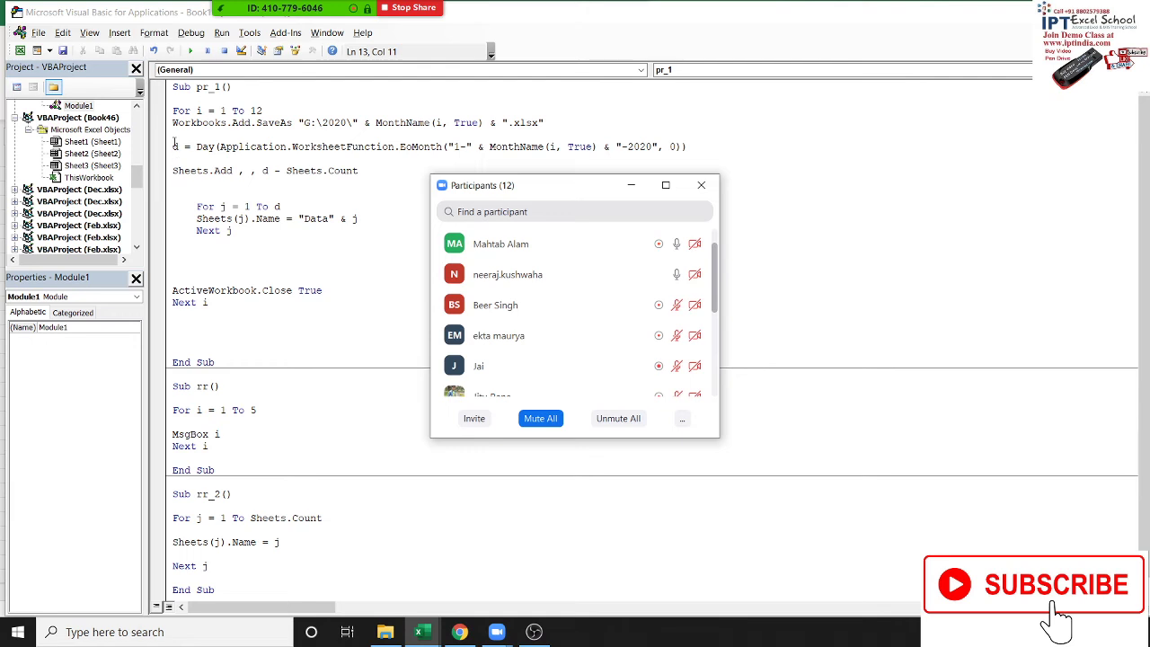
Step: Walk through pr_1's month loop, MonthName file naming, and the Day(EoMonth) days-in-month calculation
{"action": "left_click_drag", "start_coordinate": [174, 111], "coordinate": [179, 132]}
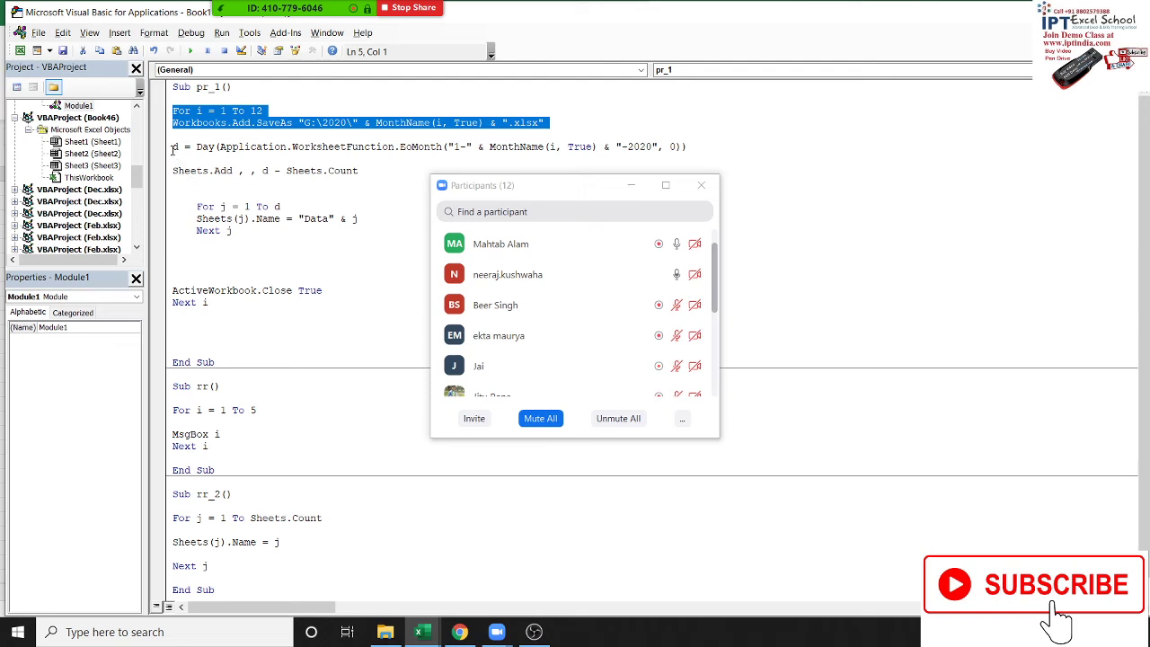
{"action": "left_click_drag", "start_coordinate": [173, 147], "coordinate": [174, 165]}
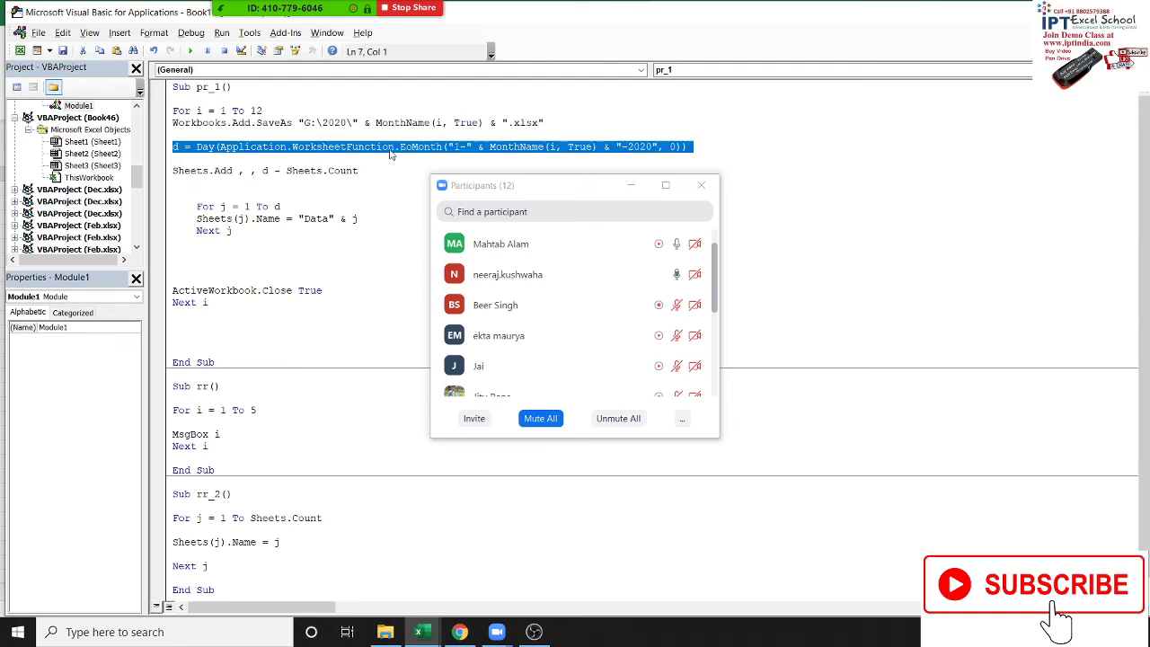
{"action": "left_click", "coordinate": [440, 122]}
{"action": "double_click", "coordinate": [440, 122]}
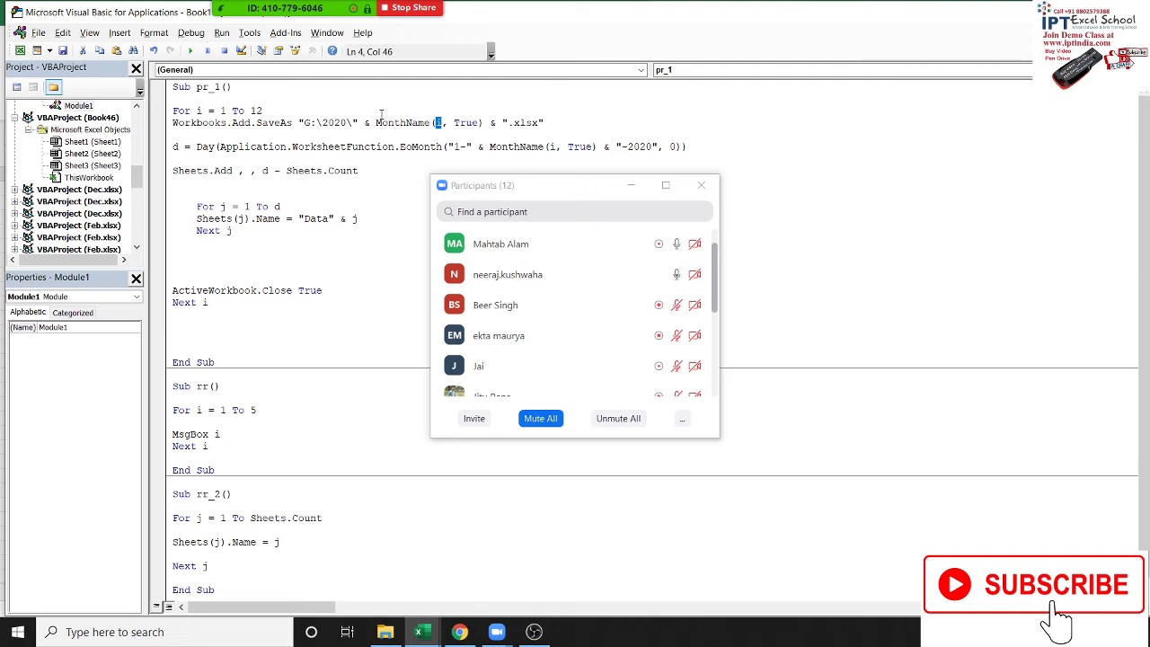
{"action": "mouse_move", "coordinate": [376, 123]}
{"action": "left_mouse_down"}
{"action": "mouse_move", "coordinate": [499, 136]}
{"action": "mouse_move", "coordinate": [490, 117]}
{"action": "left_mouse_up"}
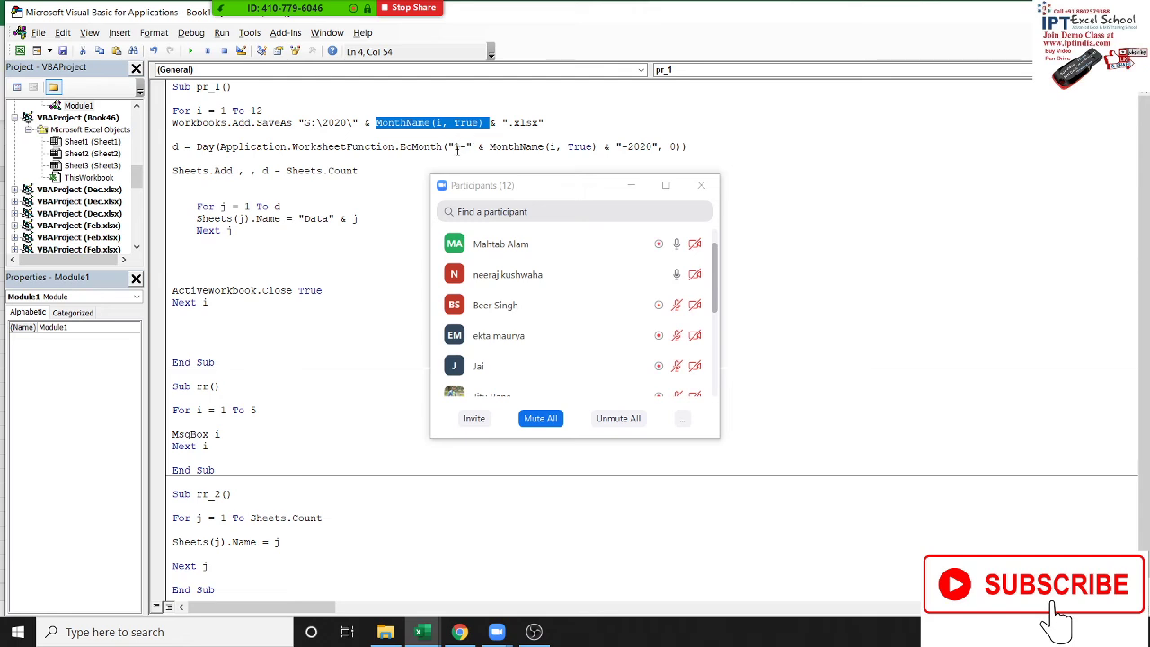
{"action": "left_click_drag", "start_coordinate": [454, 146], "coordinate": [565, 155]}
{"action": "left_click_drag", "start_coordinate": [641, 155], "coordinate": [640, 155]}
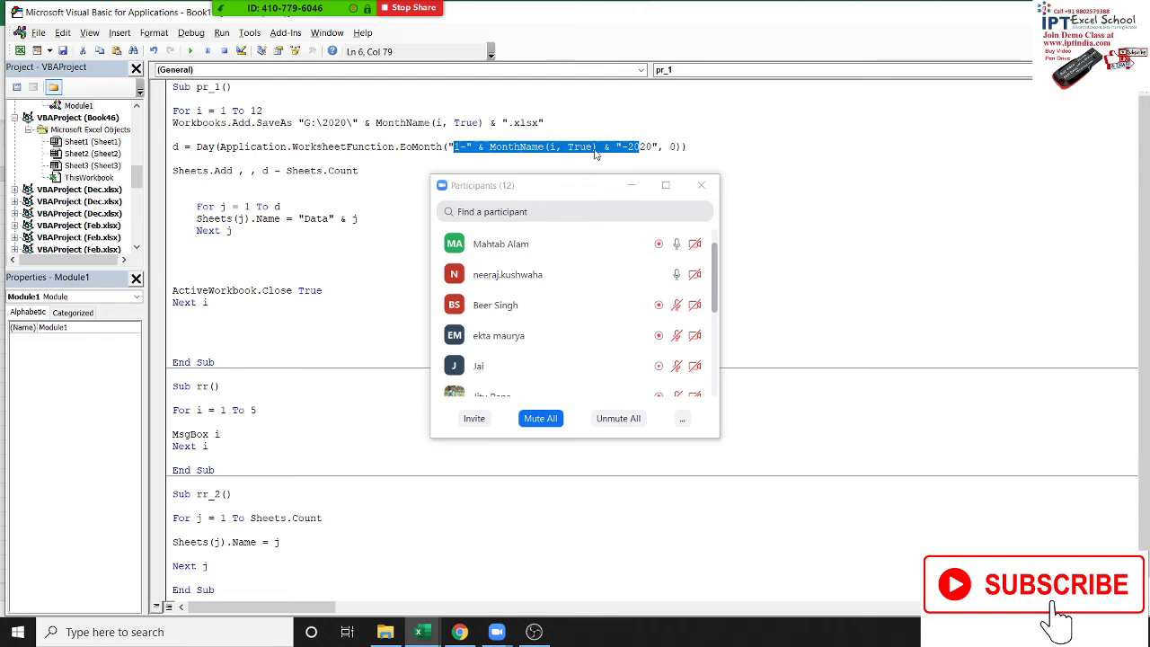
{"action": "left_click", "coordinate": [544, 146]}
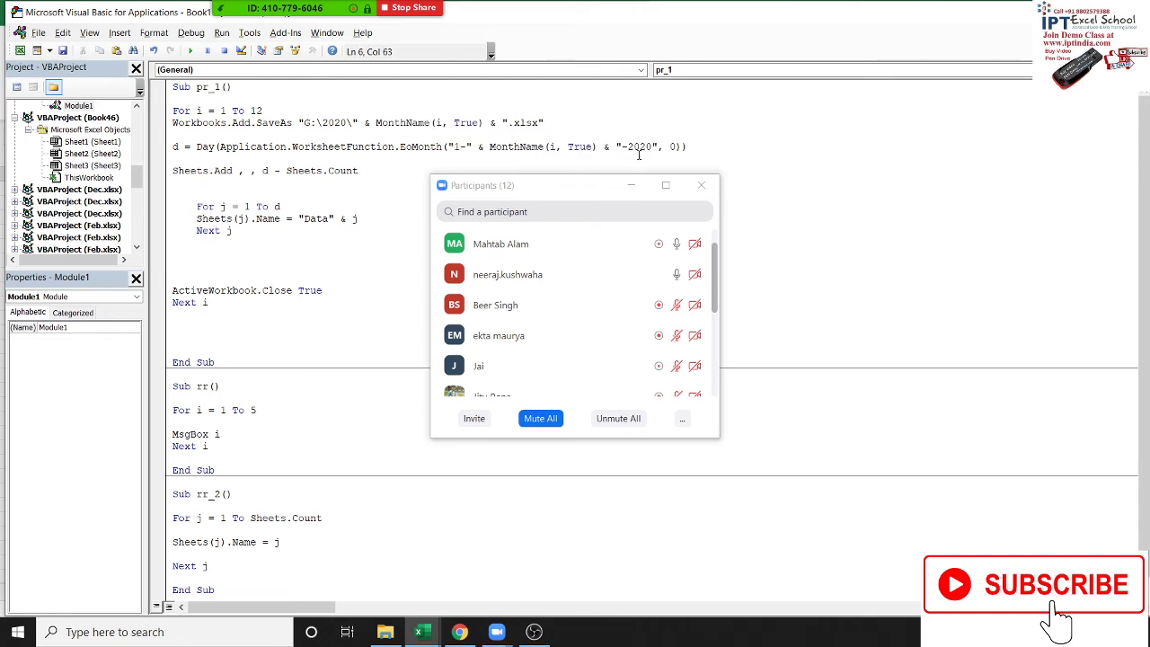
{"action": "left_click", "coordinate": [640, 149]}
{"action": "left_click_drag", "start_coordinate": [442, 149], "coordinate": [683, 150]}
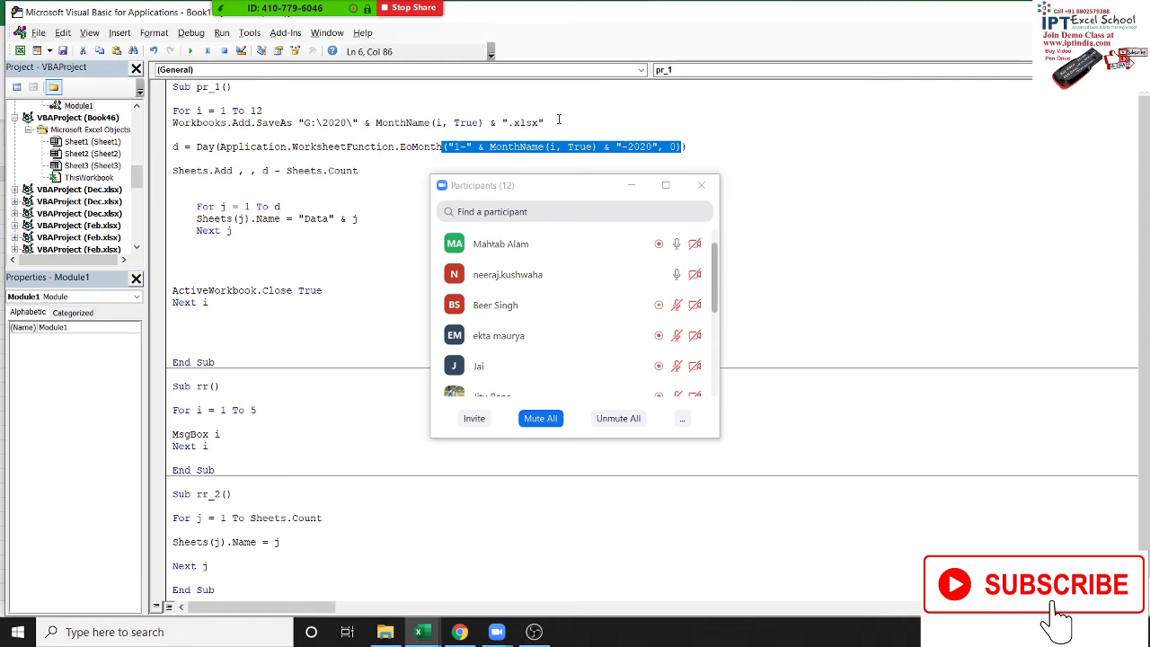
{"action": "left_click", "coordinate": [213, 146]}
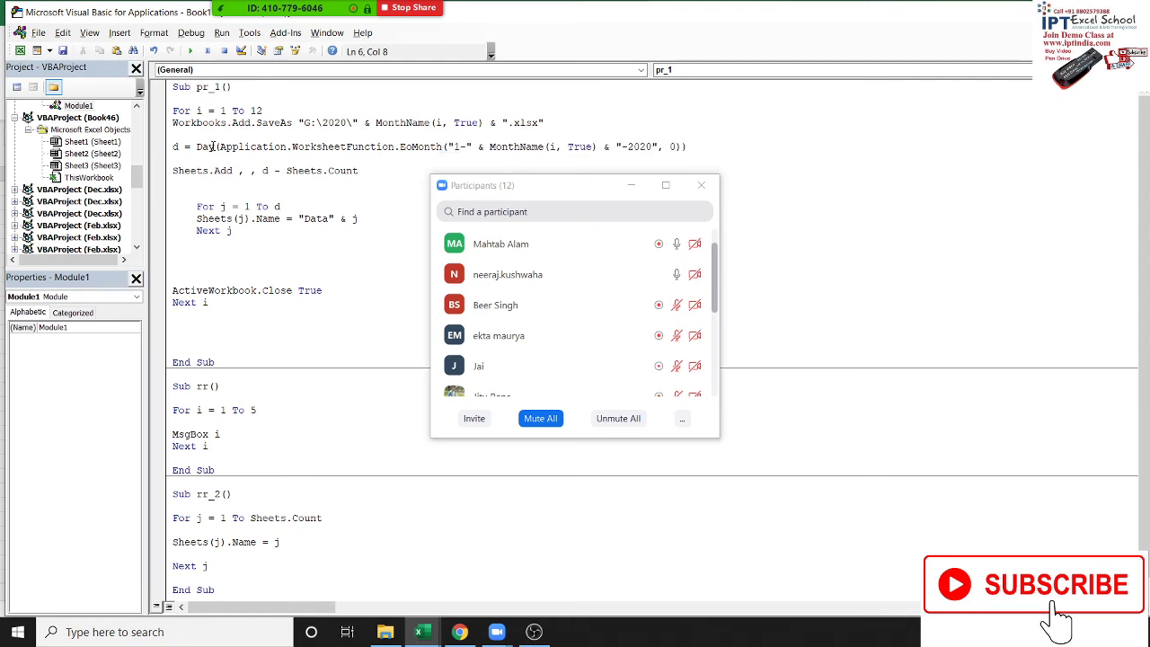
{"action": "double_click", "coordinate": [213, 146]}
{"action": "double_click", "coordinate": [176, 147]}
Step: Explain the Sheets.Add line and the For j sheet-renaming loop of pr_1
{"action": "left_click_drag", "start_coordinate": [173, 171], "coordinate": [202, 241]}
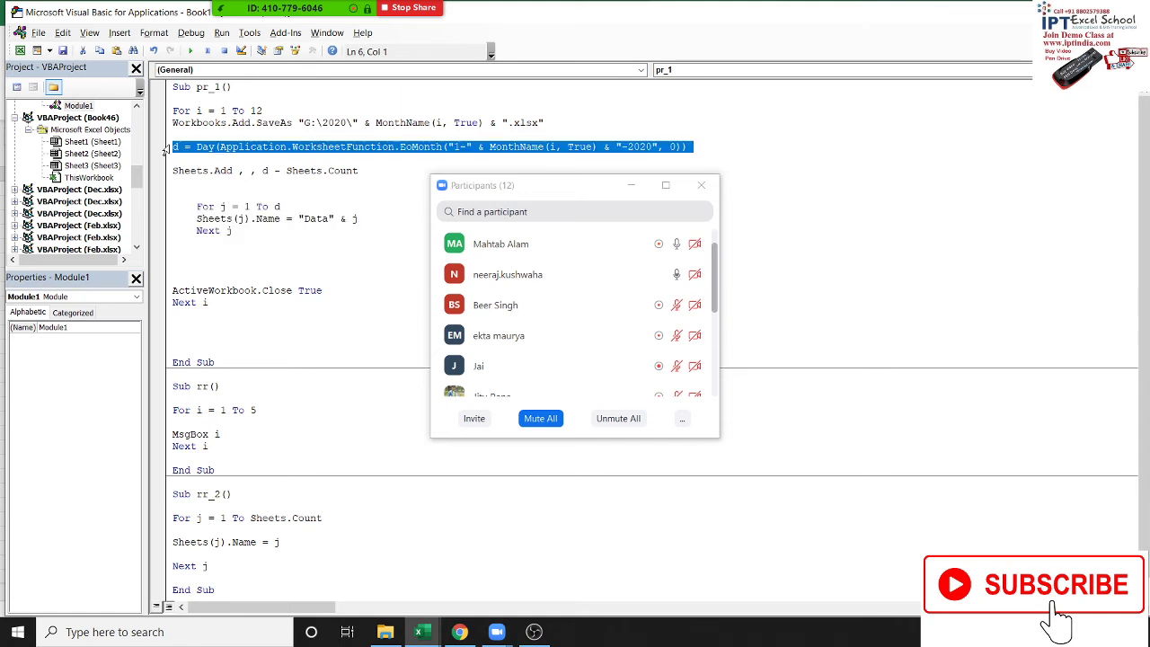
{"action": "left_click", "coordinate": [166, 150]}
{"action": "left_click", "coordinate": [164, 127]}
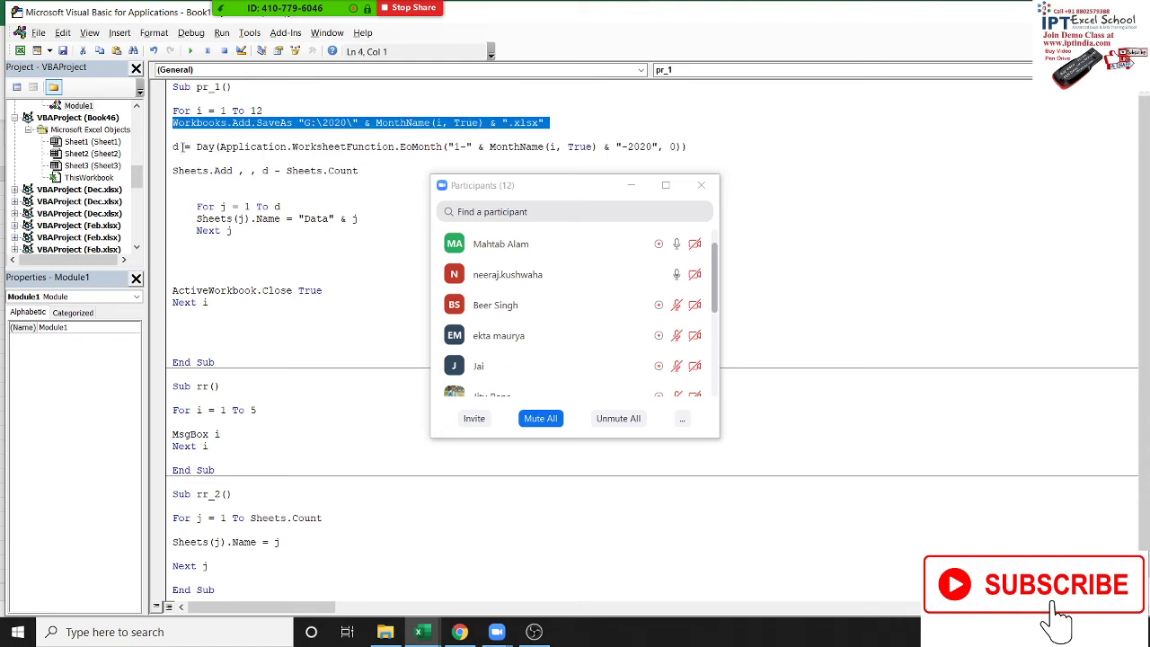
{"action": "left_click_drag", "start_coordinate": [181, 147], "coordinate": [166, 147]}
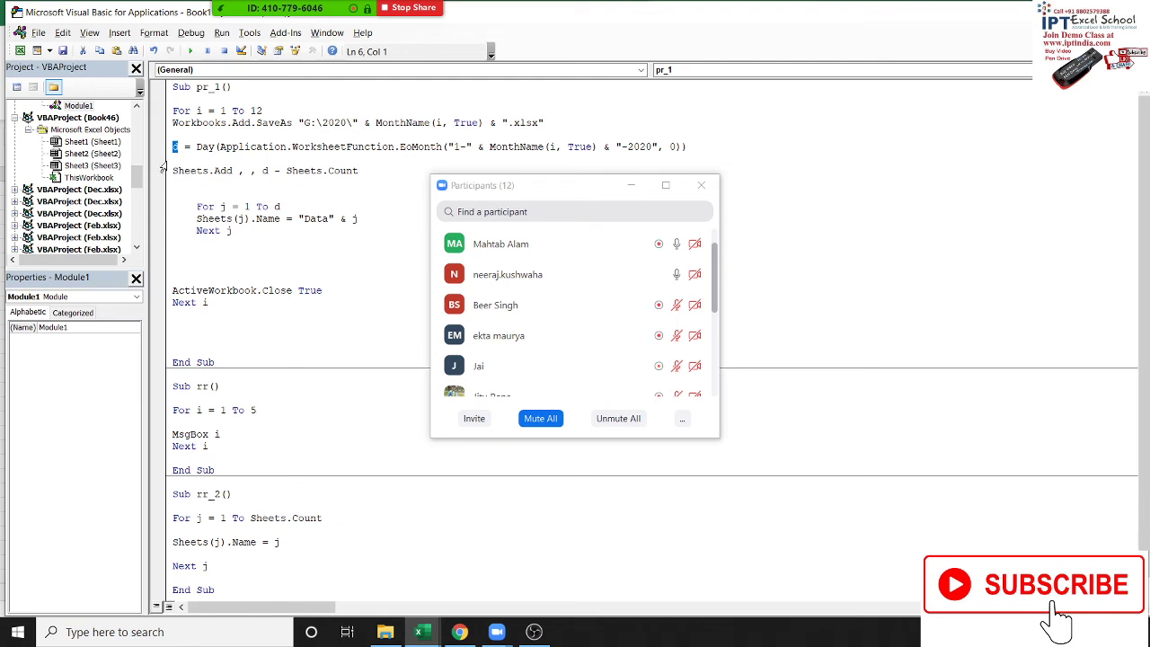
{"action": "left_click", "coordinate": [165, 170]}
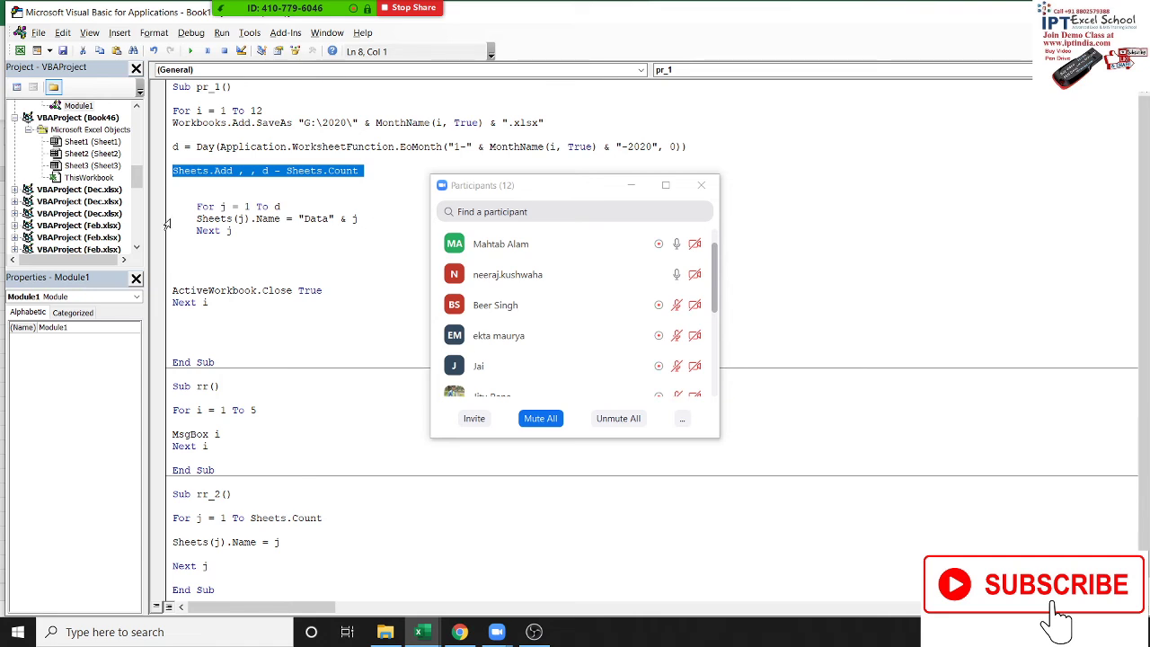
{"action": "left_click", "coordinate": [226, 181]}
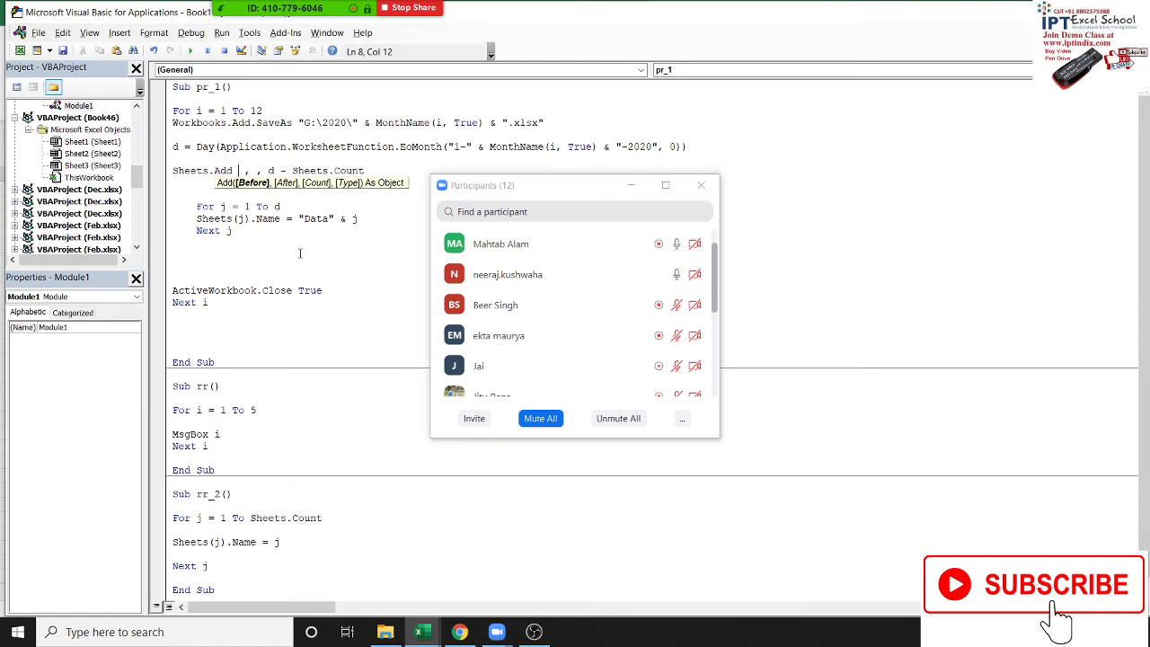
{"action": "left_click", "coordinate": [300, 254]}
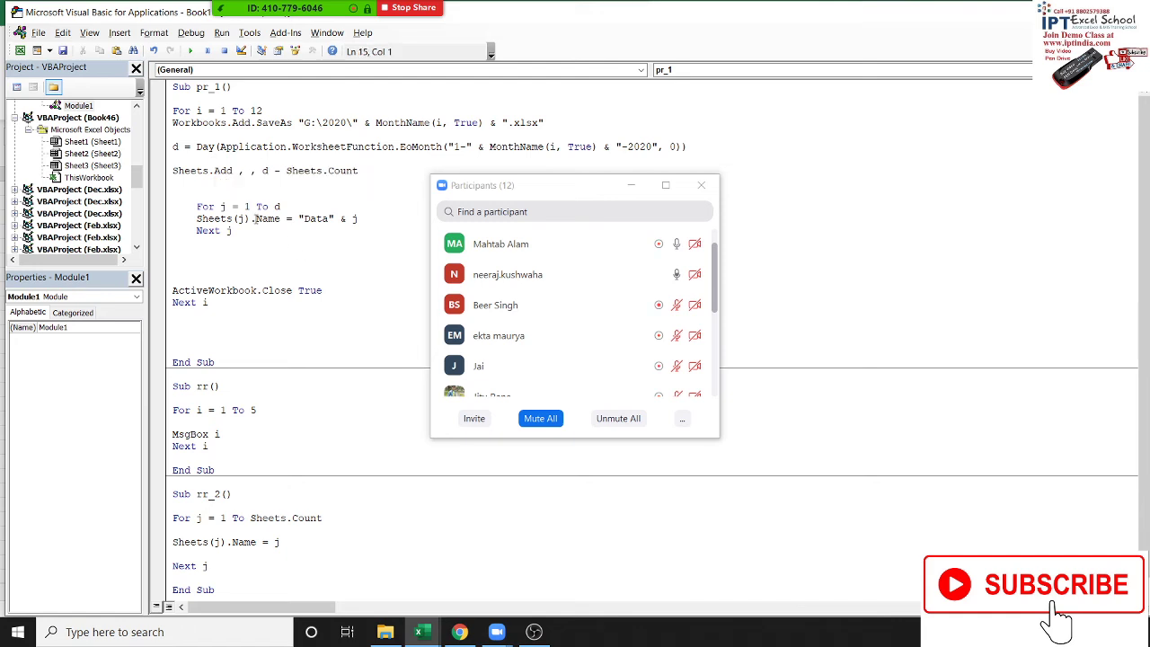
{"action": "left_click_drag", "start_coordinate": [195, 200], "coordinate": [266, 241]}
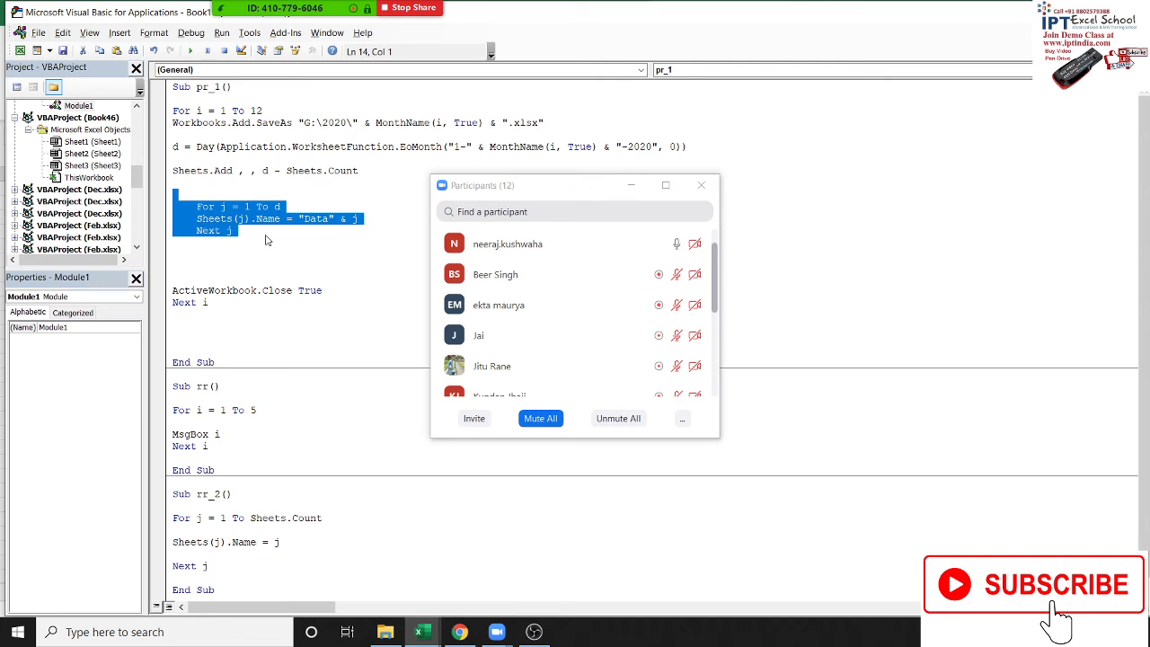
{"action": "left_click", "coordinate": [247, 360]}
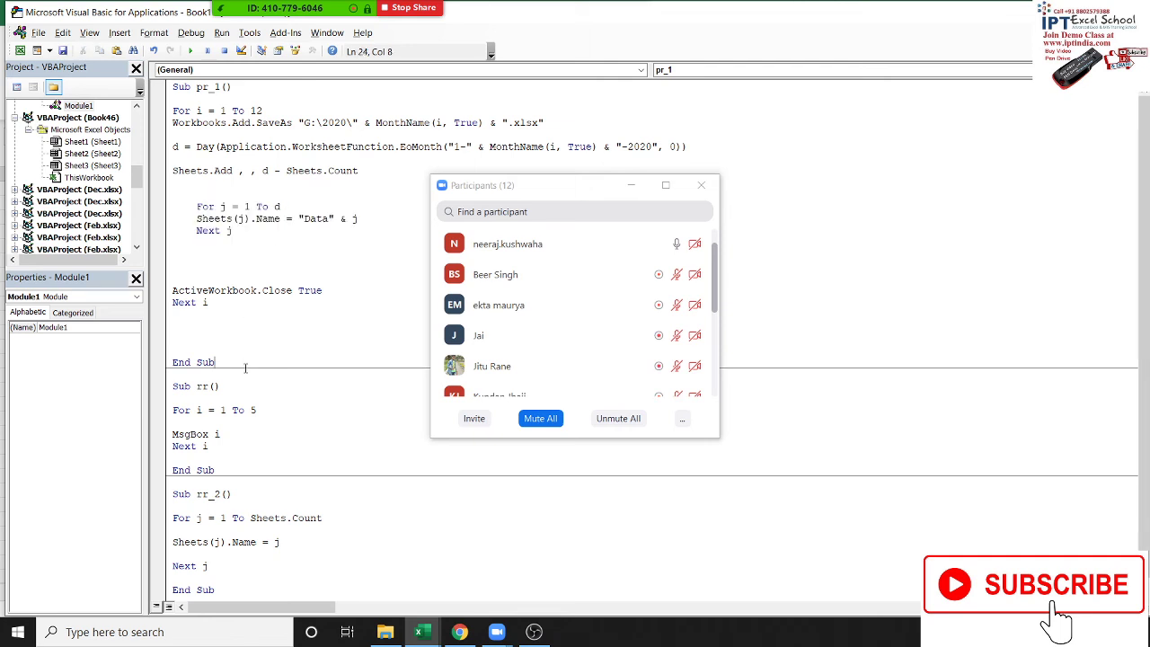
{"action": "mouse_move", "coordinate": [216, 362]}
{"action": "left_mouse_down"}
{"action": "mouse_move", "coordinate": [177, 231]}
{"action": "mouse_move", "coordinate": [164, 112]}
{"action": "left_mouse_up"}
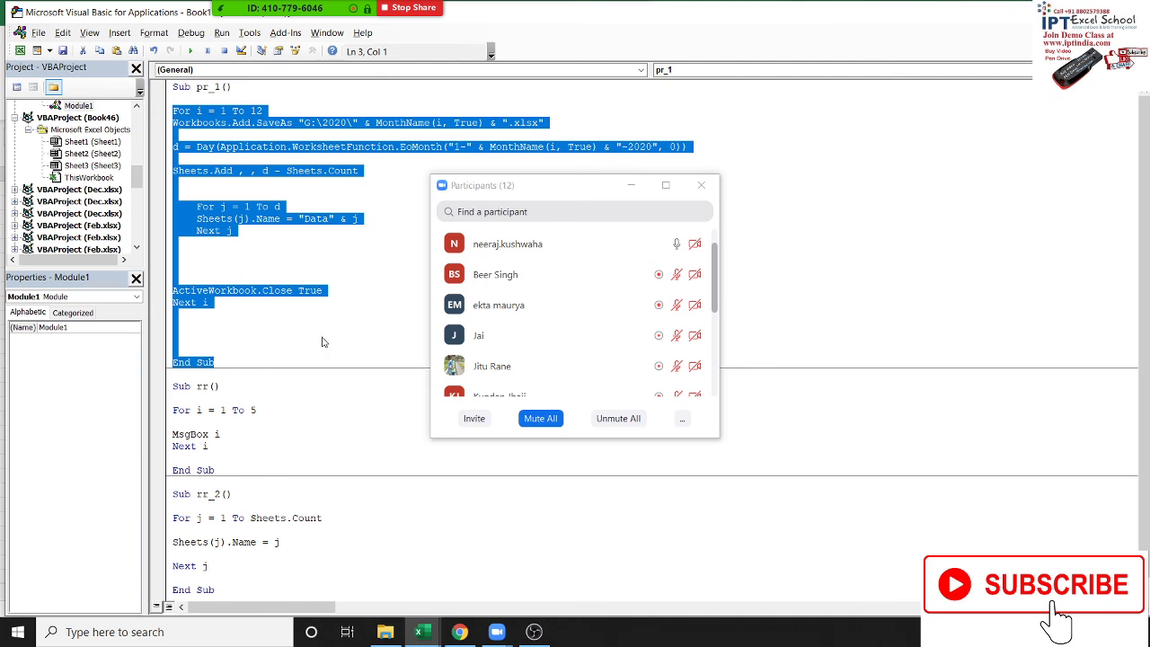
Step: Open the Apr workbook from the G:\2020 folder in Excel
{"action": "left_click", "coordinate": [386, 632]}
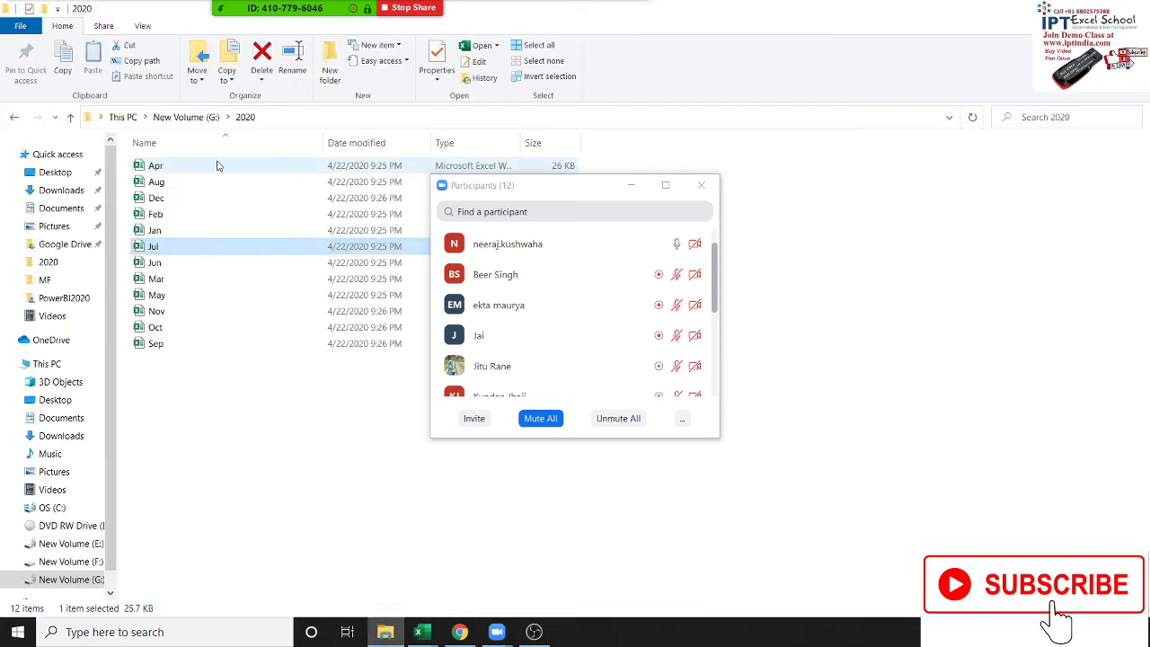
{"action": "left_click", "coordinate": [218, 167]}
{"action": "double_click", "coordinate": [219, 167]}
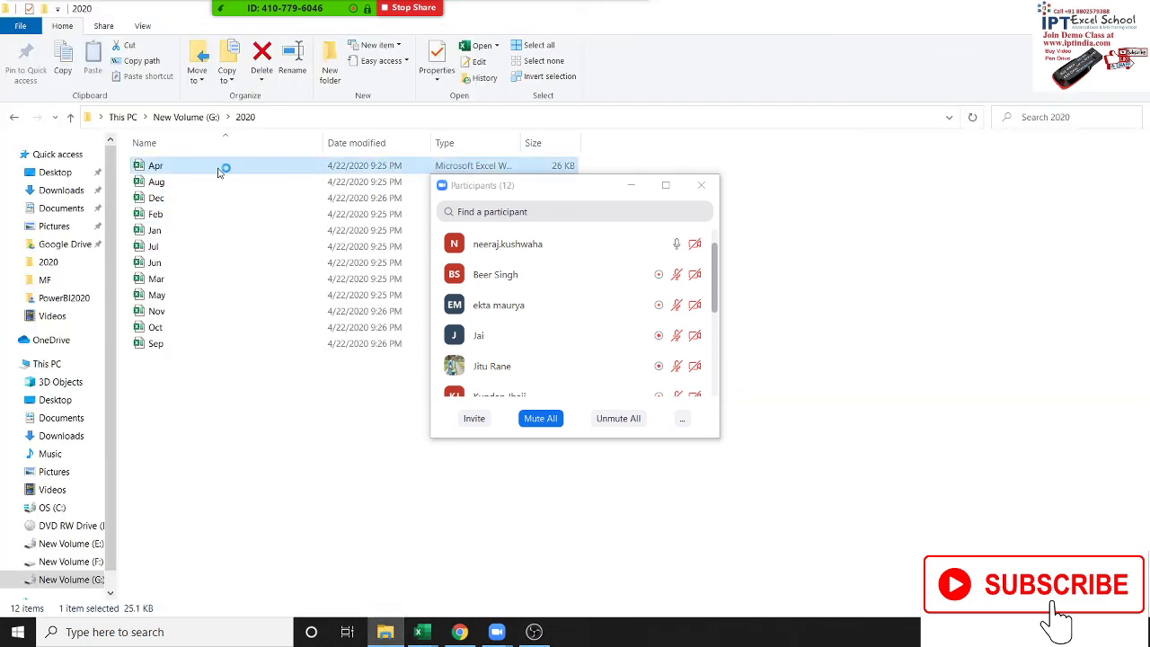
{"action": "left_click_drag", "start_coordinate": [79, 231], "coordinate": [191, 360]}
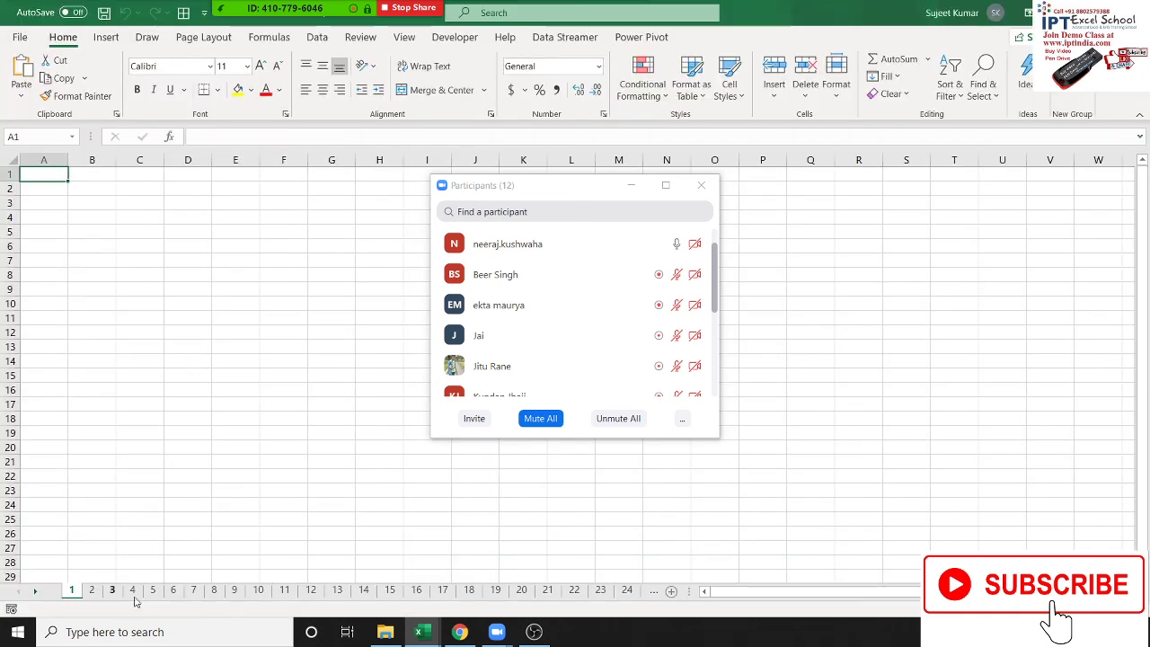
{"action": "left_click", "coordinate": [34, 590]}
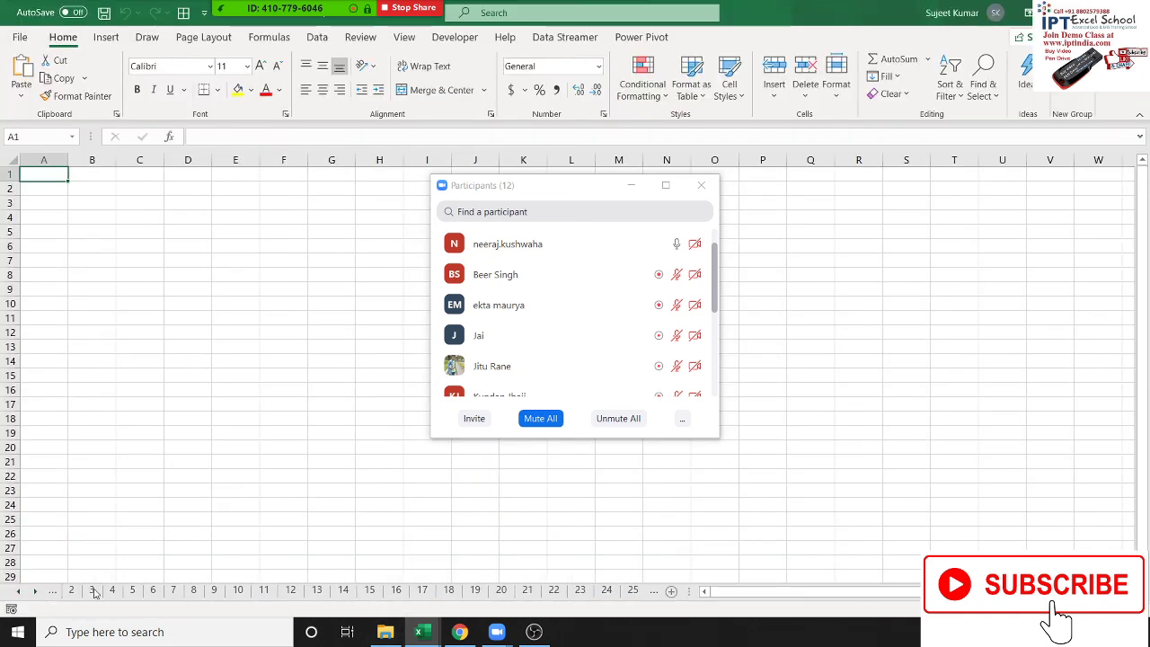
{"action": "left_click", "coordinate": [112, 591]}
{"action": "left_click_drag", "start_coordinate": [50, 176], "coordinate": [203, 306]}
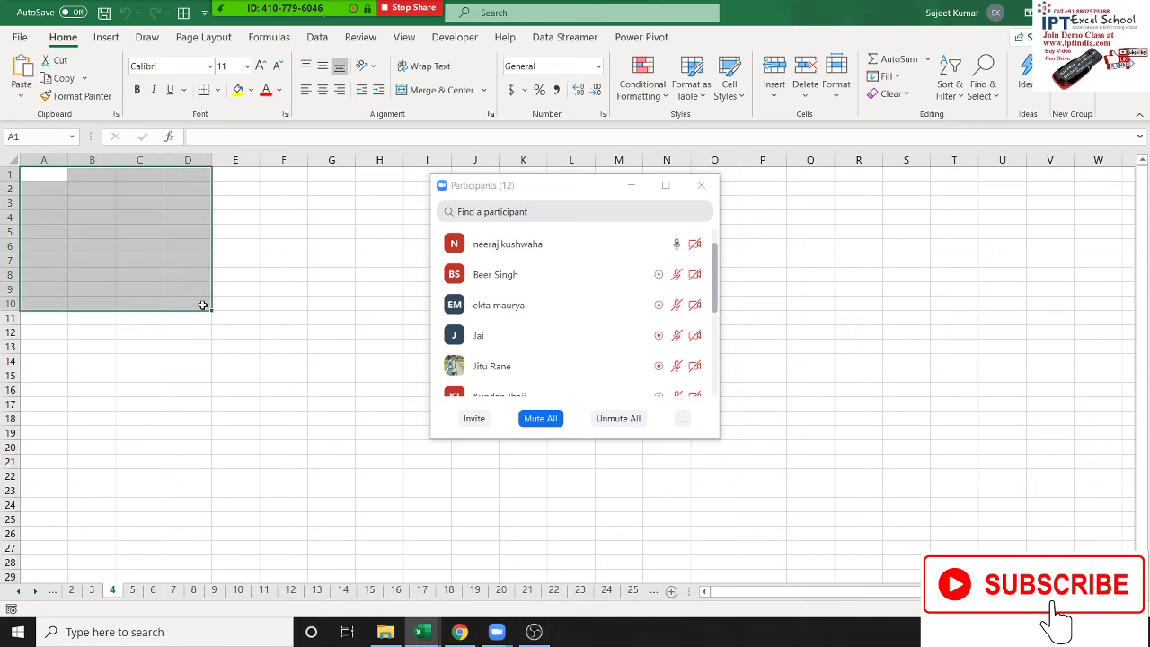
{"action": "left_click", "coordinate": [135, 591]}
{"action": "left_click", "coordinate": [154, 590]}
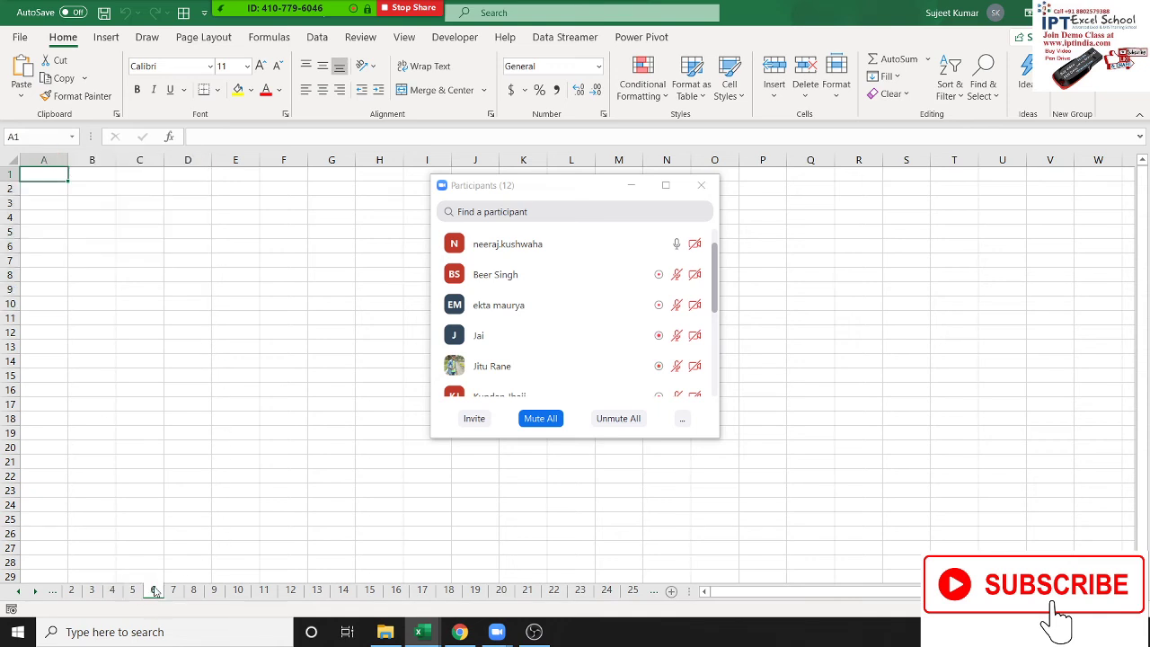
{"action": "left_click", "coordinate": [174, 591]}
{"action": "left_click", "coordinate": [194, 590]}
{"action": "left_click", "coordinate": [219, 590]}
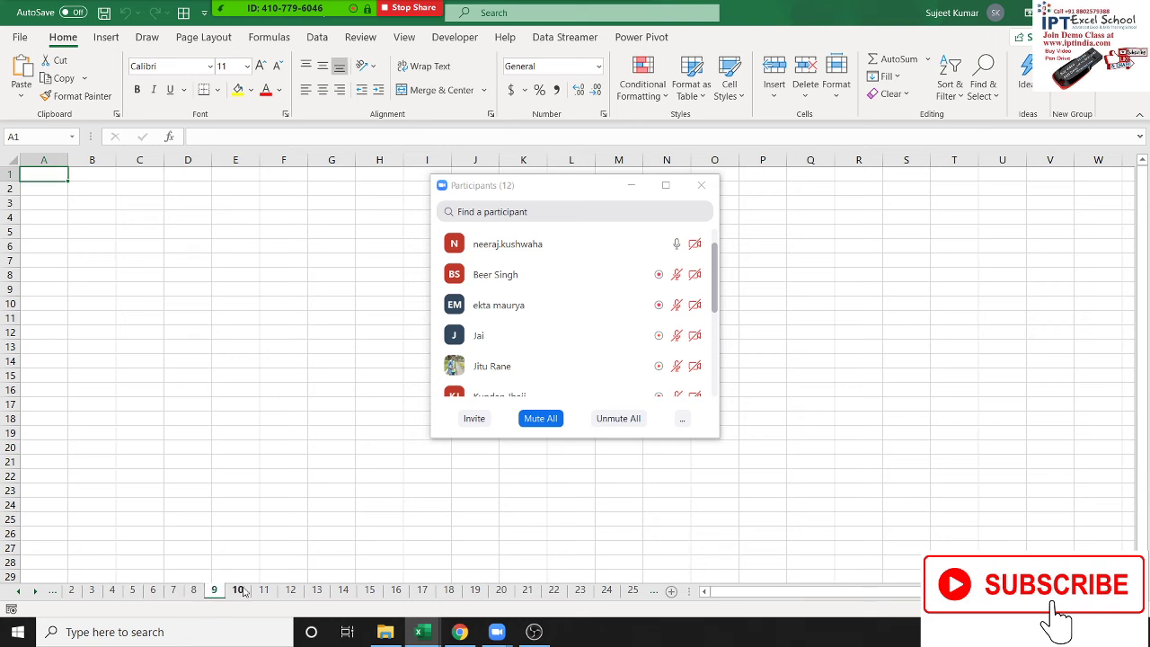
{"action": "left_click", "coordinate": [239, 590]}
{"action": "left_click", "coordinate": [264, 590]}
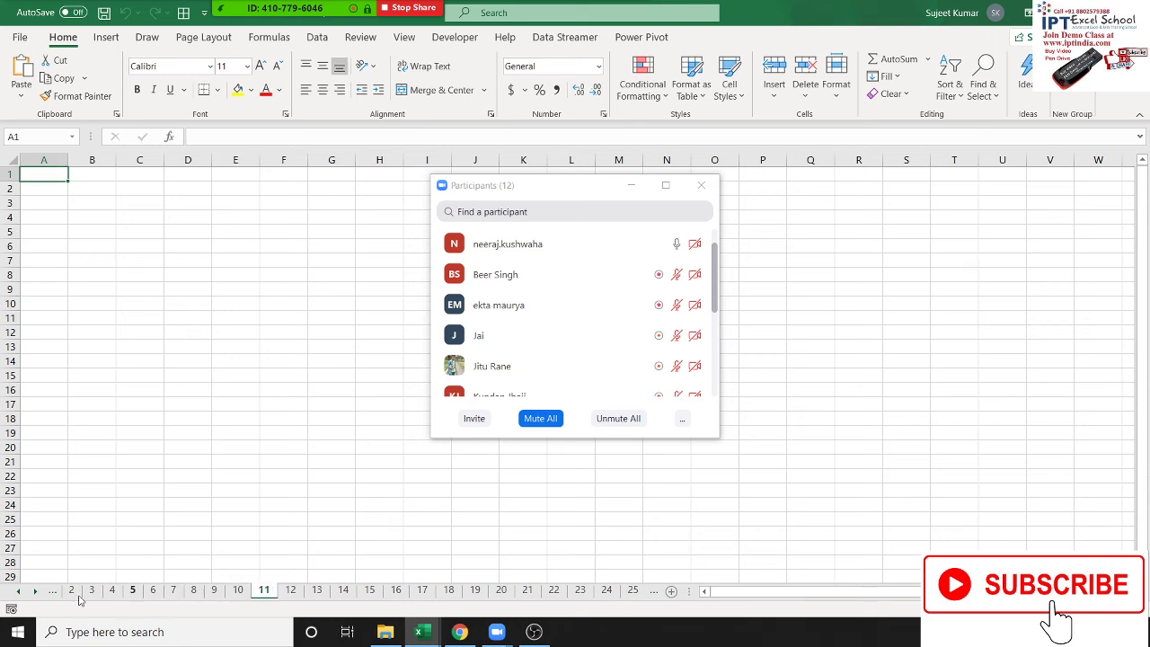
{"action": "left_click", "coordinate": [19, 591]}
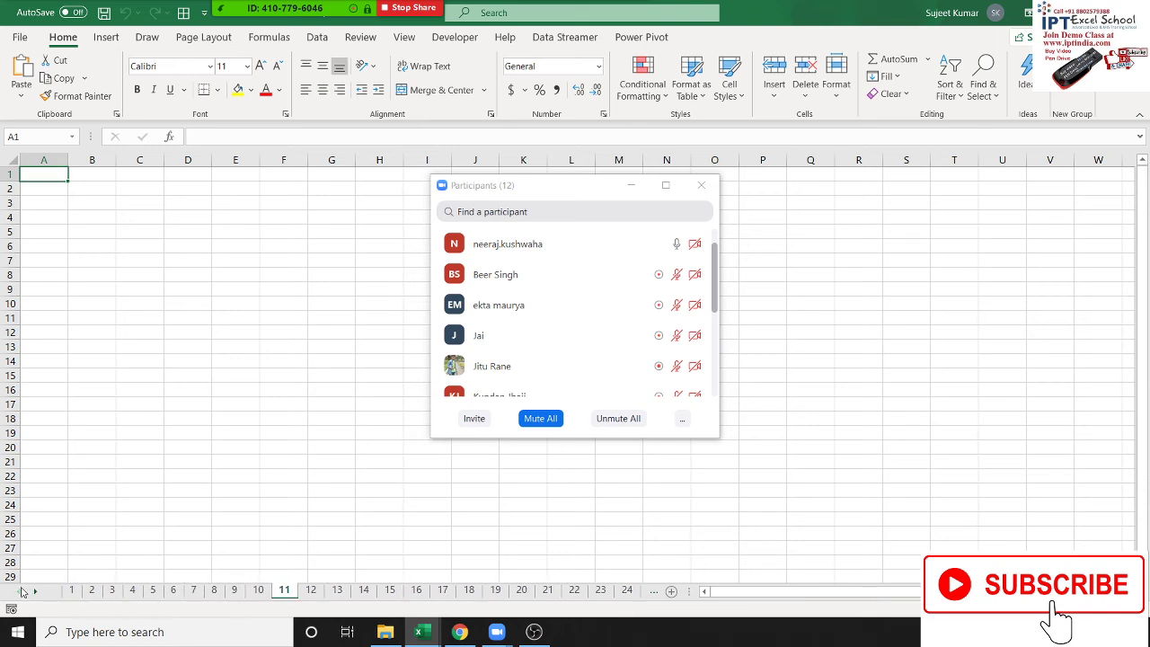
{"action": "left_click", "coordinate": [74, 590]}
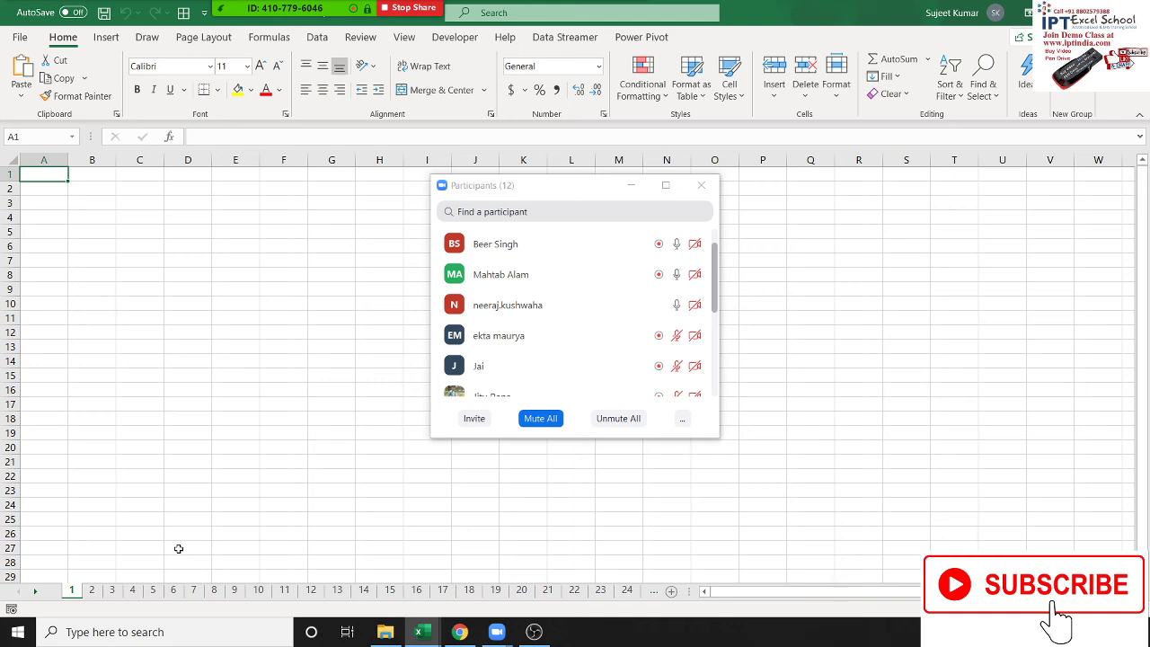
Step: On sheet 2, enter a =RANDBETWEEN(10,90) formula in cell B4
{"action": "left_click", "coordinate": [91, 591]}
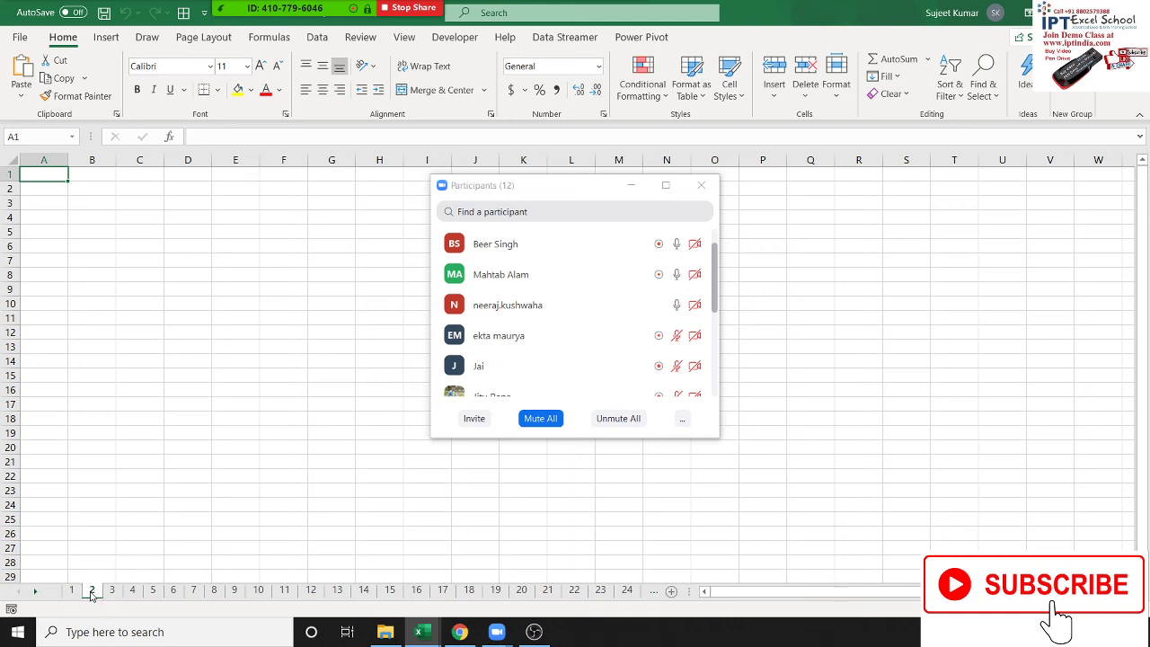
{"action": "right_click", "coordinate": [91, 595]}
{"action": "left_click", "coordinate": [108, 313]}
{"action": "left_click_drag", "start_coordinate": [93, 203], "coordinate": [210, 321]}
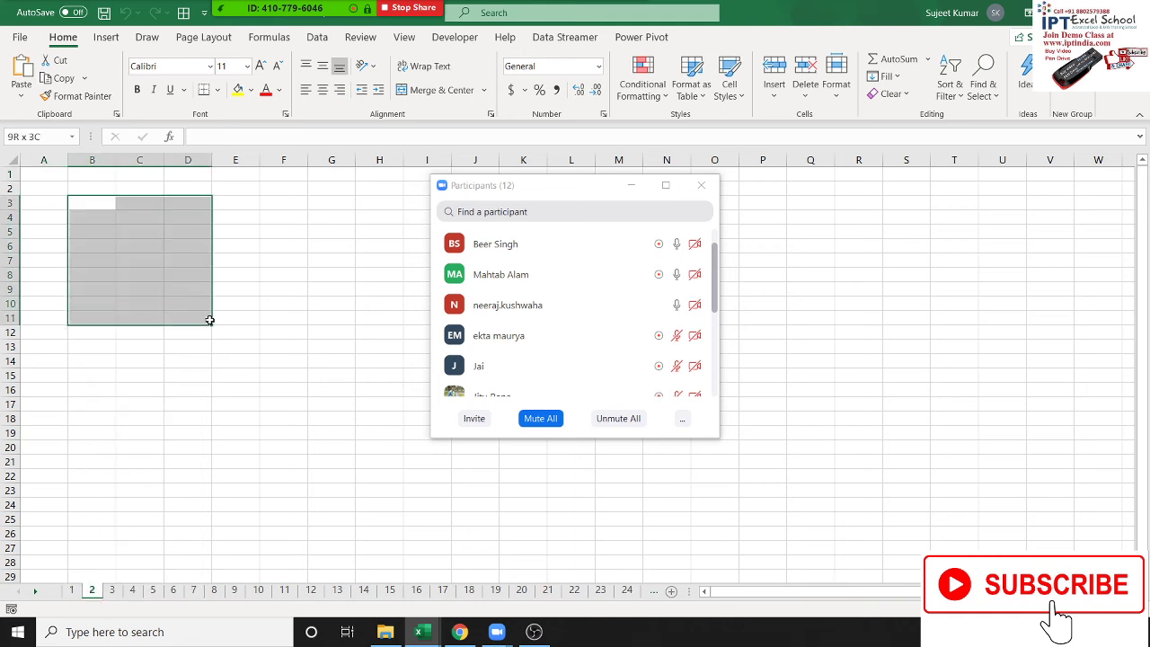
{"action": "left_click", "coordinate": [108, 213]}
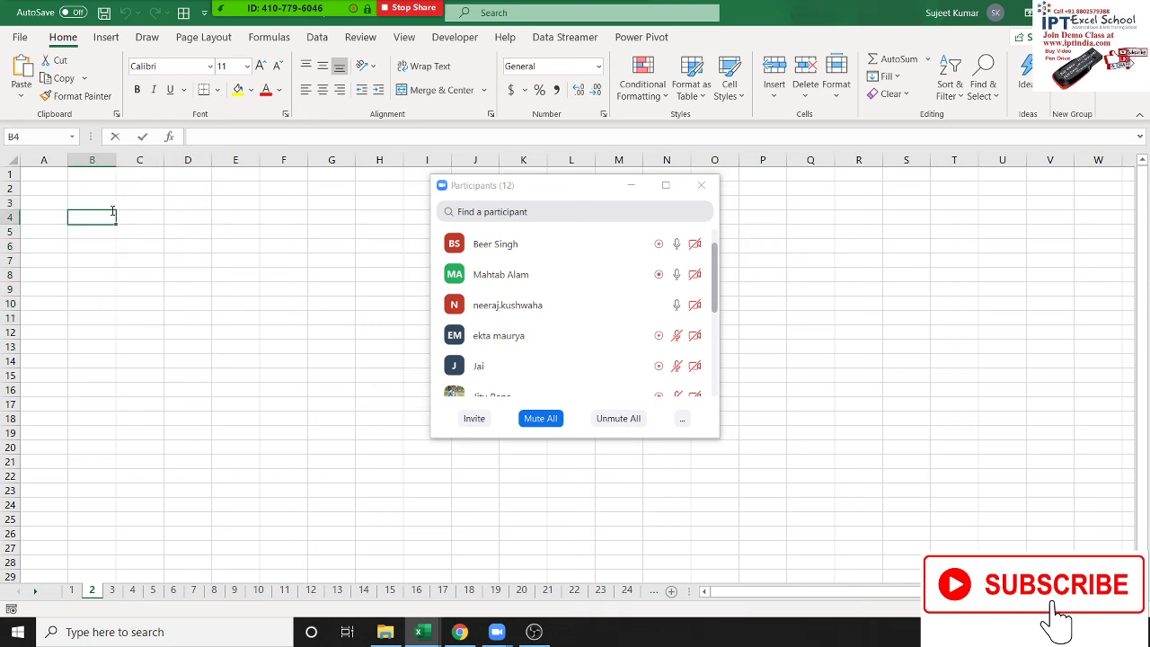
{"action": "type", "text": "=ra"}
{"action": "key", "text": "Down"}
{"action": "key", "text": "Down"}
{"action": "key", "text": "Down"}
{"action": "key", "text": "Tab"}
{"action": "type", "text": "1"}
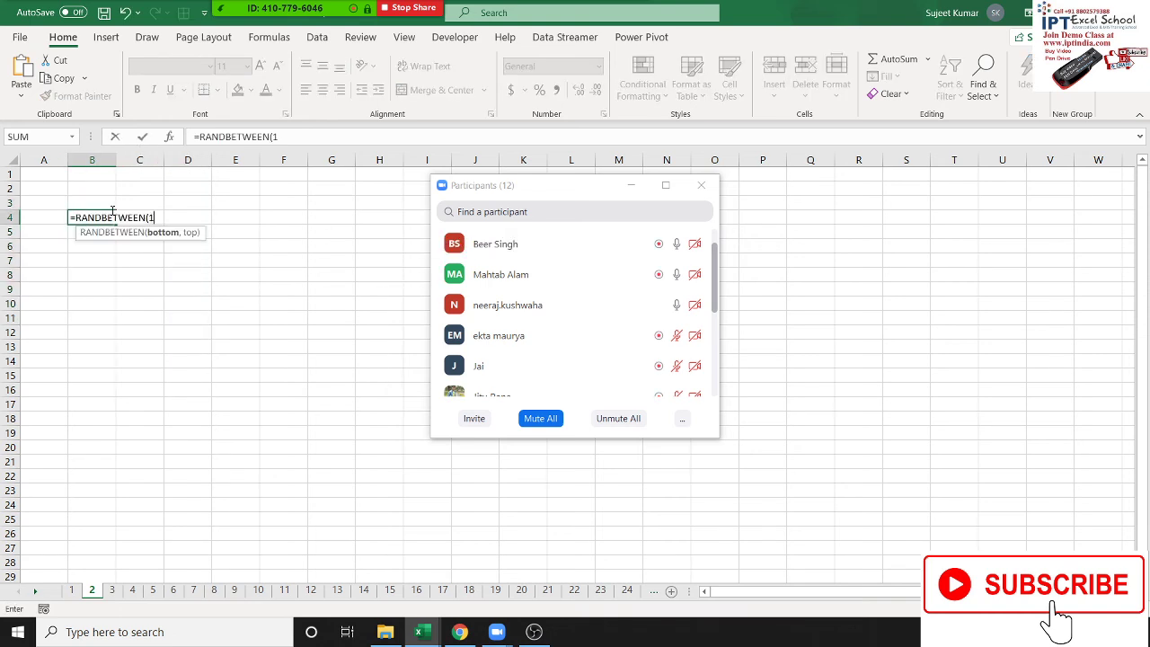
{"action": "type", "text": "0"}
{"action": "type", "text": ",5"}
{"action": "type", "text": "0"}
{"action": "key", "text": "Return"}
Step: Fill the RANDBETWEEN formula across B4:H15
{"action": "left_click", "coordinate": [109, 215]}
{"action": "key", "text": "shift+Right"}
{"action": "key", "text": "shift+Right"}
{"action": "key", "text": "shift+Right"}
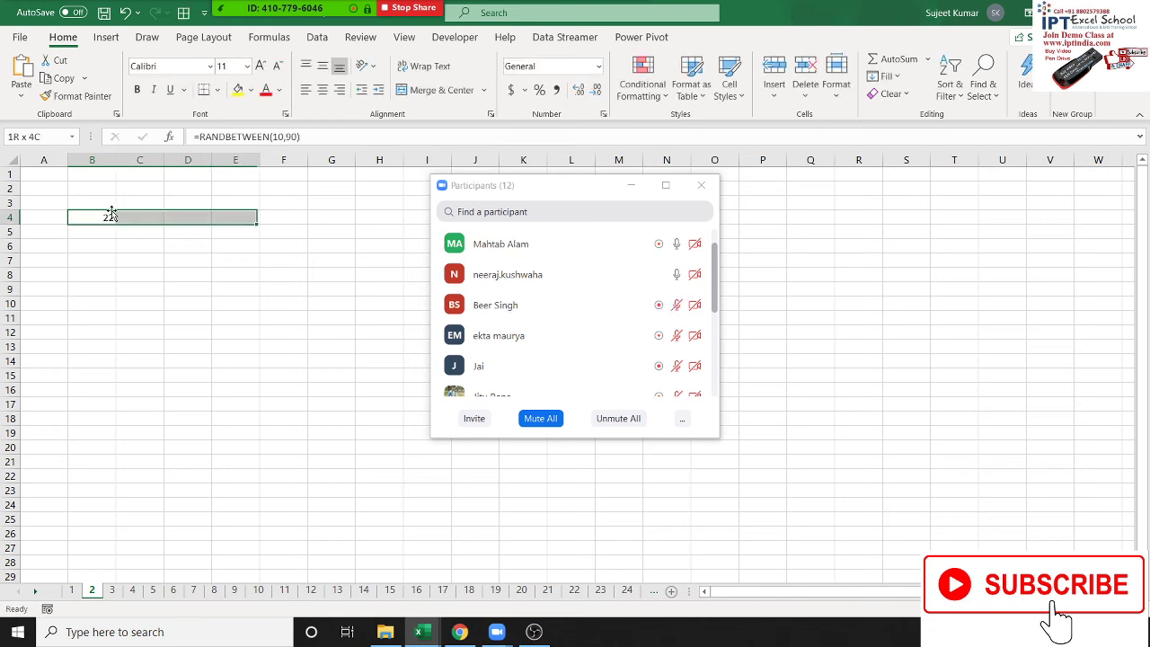
{"action": "key", "text": "shift+Right"}
{"action": "key", "text": "shift+Right"}
{"action": "key", "text": "shift+Right"}
{"action": "key", "text": "shift+Down"}
{"action": "key", "text": "shift+Down"}
{"action": "key", "text": "shift+Down"}
{"action": "key", "text": "shift+Down"}
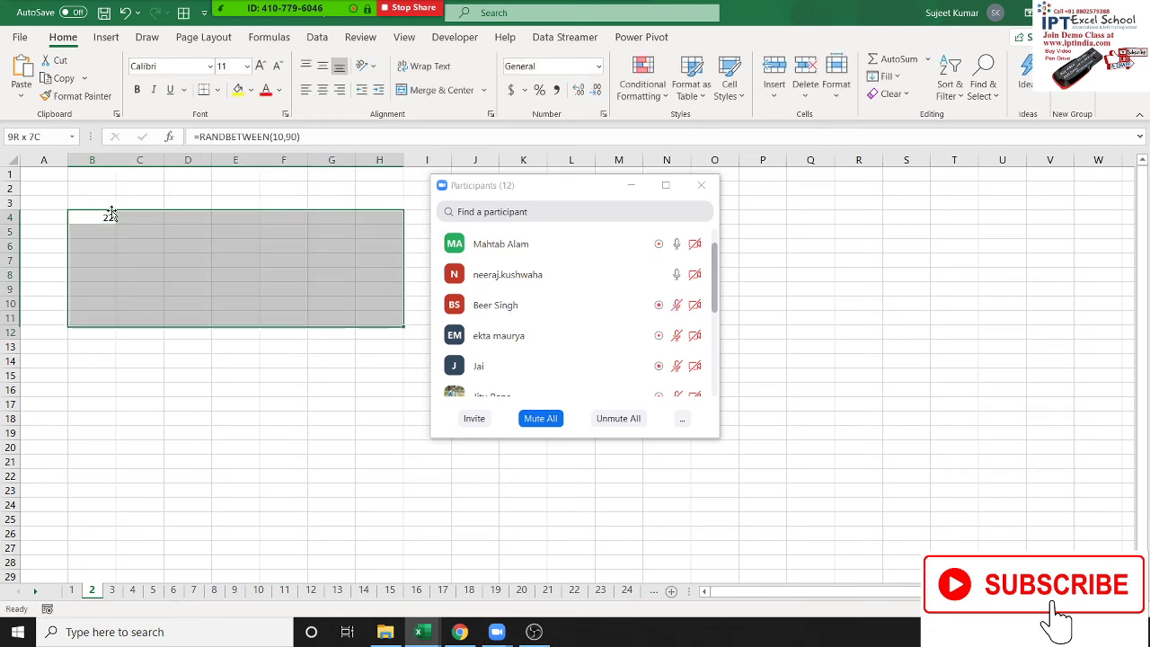
{"action": "key", "text": "shift+Down"}
{"action": "key", "text": "shift+Down"}
{"action": "key", "text": "shift+Down"}
{"action": "key", "text": "F2"}
{"action": "key", "text": "ctrl+Return"}
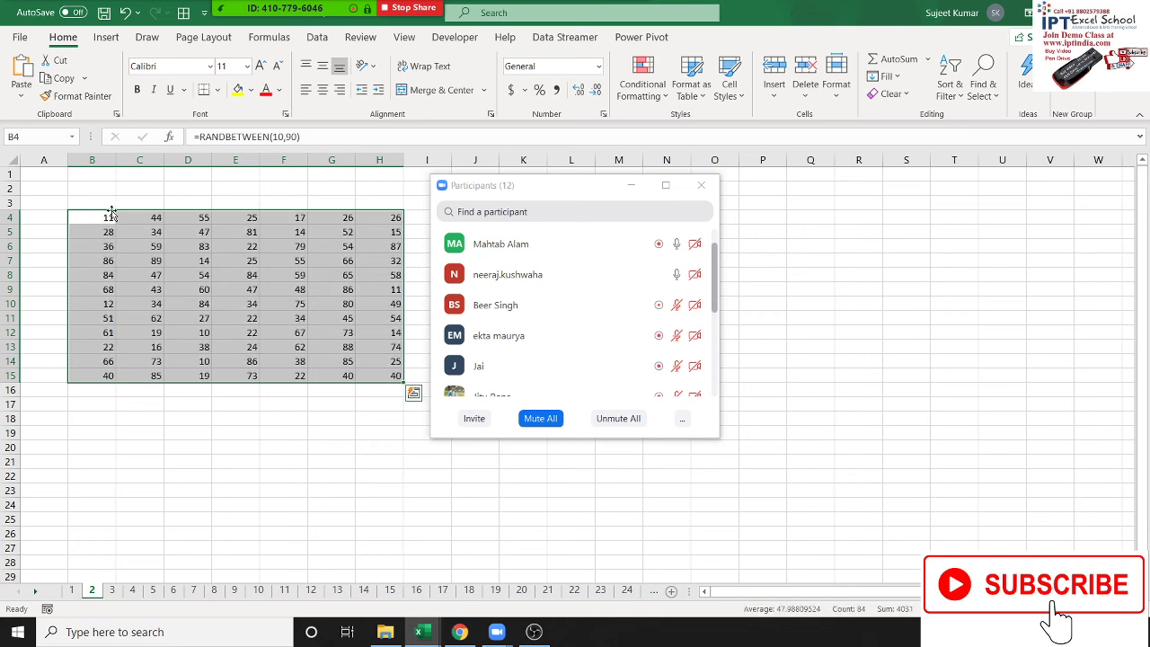
{"action": "left_click", "coordinate": [149, 450]}
Step: Copy sheet 2 into a new workbook, Book59, then start closing it to reach the save prompt
{"action": "right_click", "coordinate": [92, 593]}
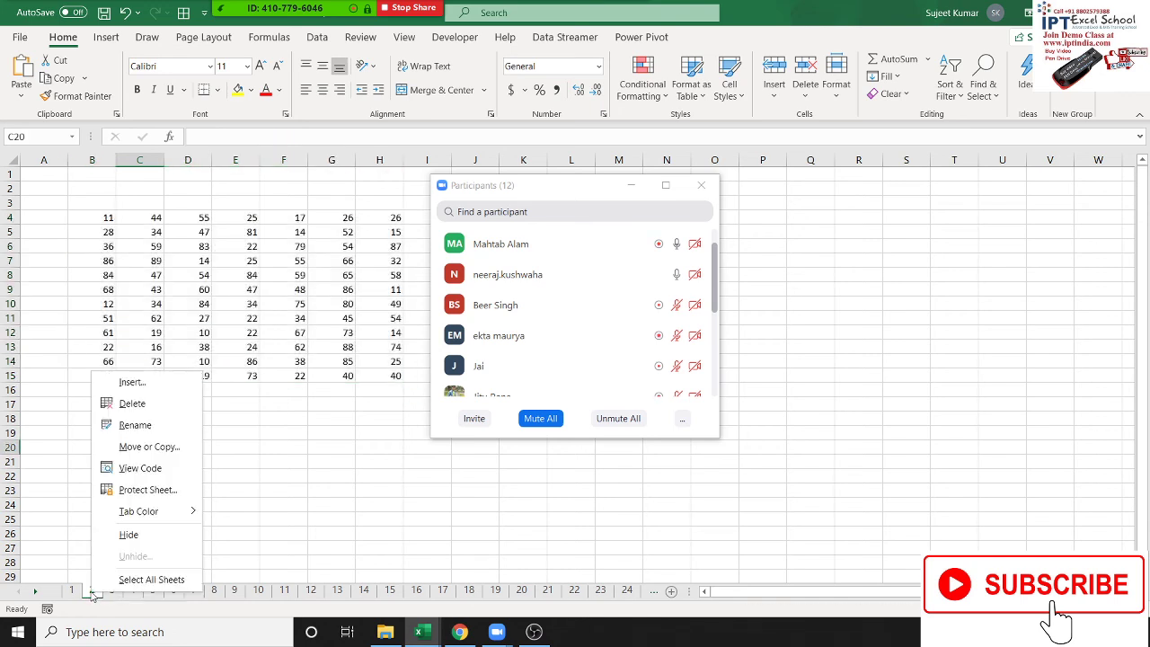
{"action": "left_click", "coordinate": [137, 456]}
{"action": "left_click", "coordinate": [46, 511]}
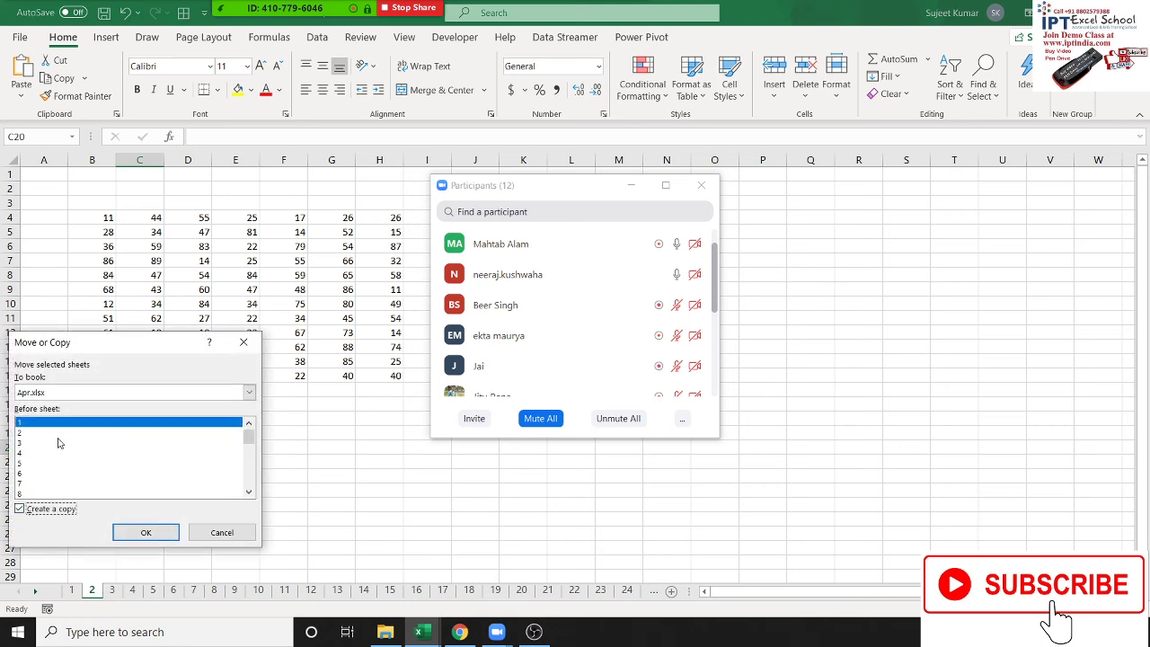
{"action": "left_click", "coordinate": [249, 392]}
{"action": "left_click", "coordinate": [45, 402]}
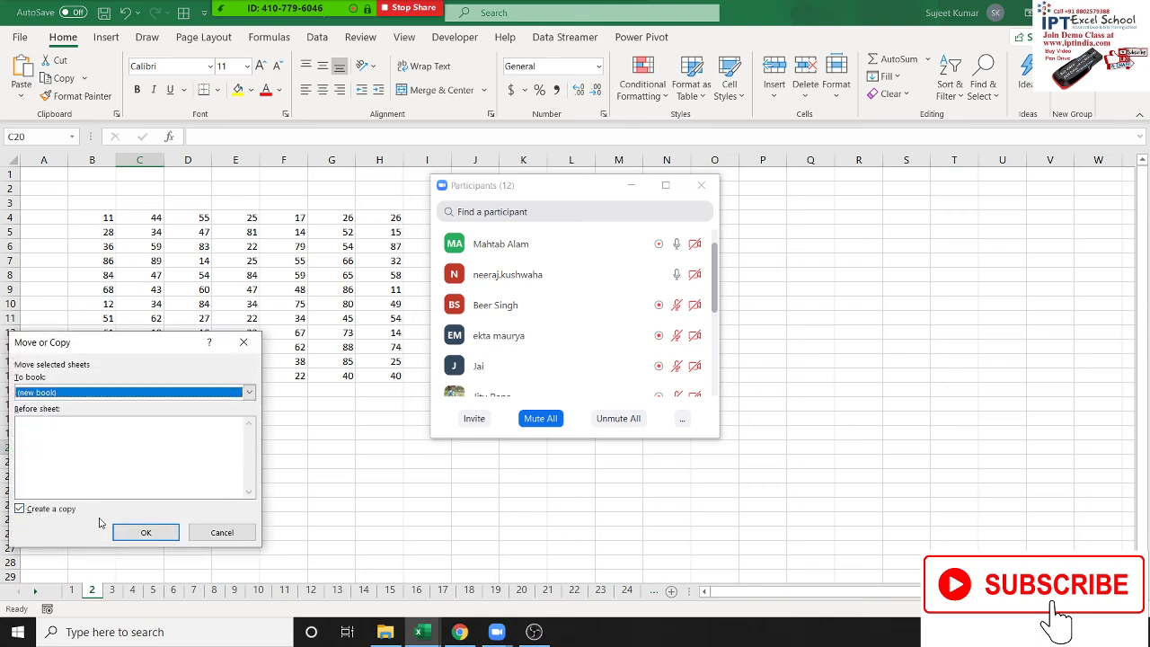
{"action": "left_click", "coordinate": [144, 534]}
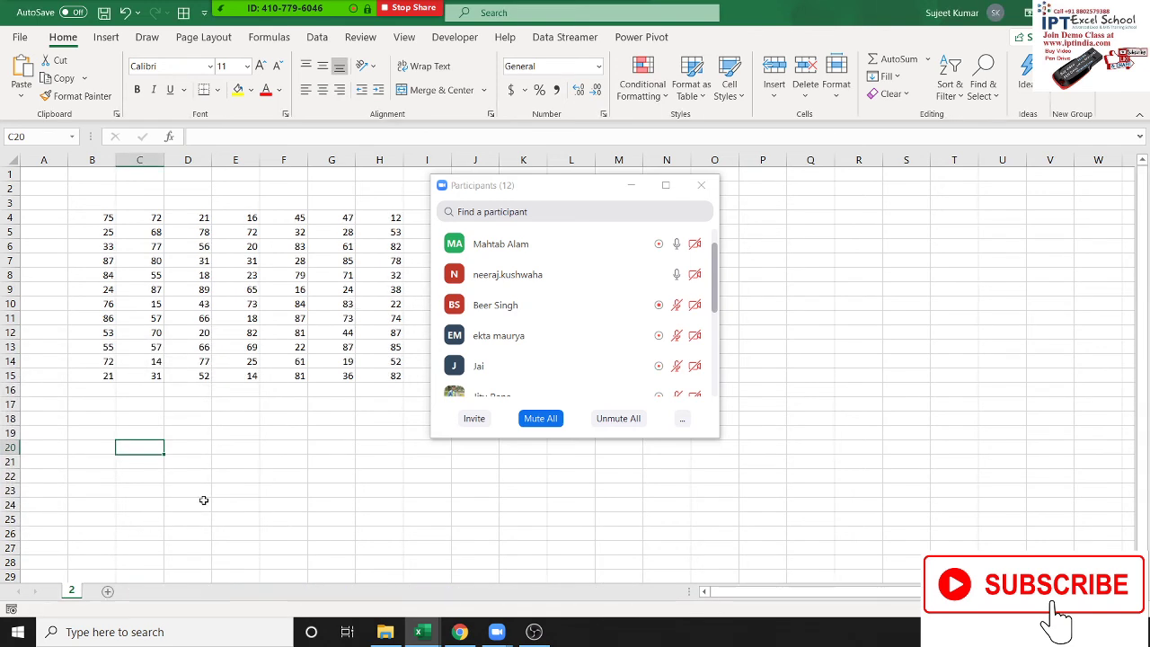
{"action": "mouse_move", "coordinate": [575, 306]}
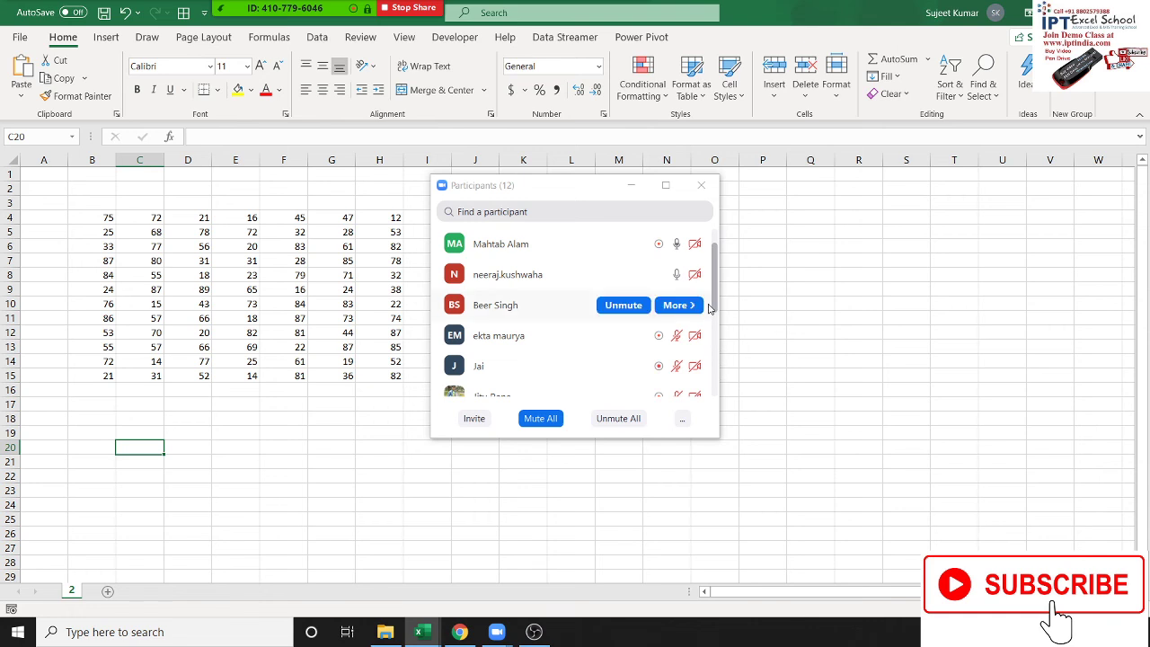
{"action": "key", "text": "ctrl+s"}
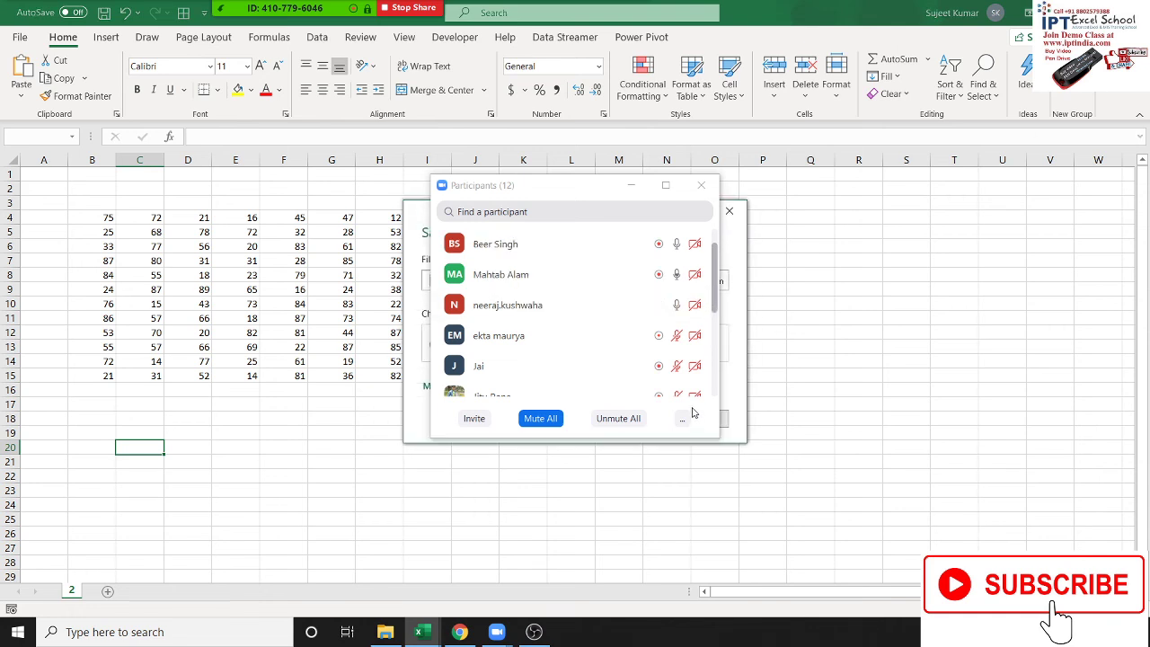
{"action": "left_click_drag", "start_coordinate": [560, 187], "coordinate": [936, 188]}
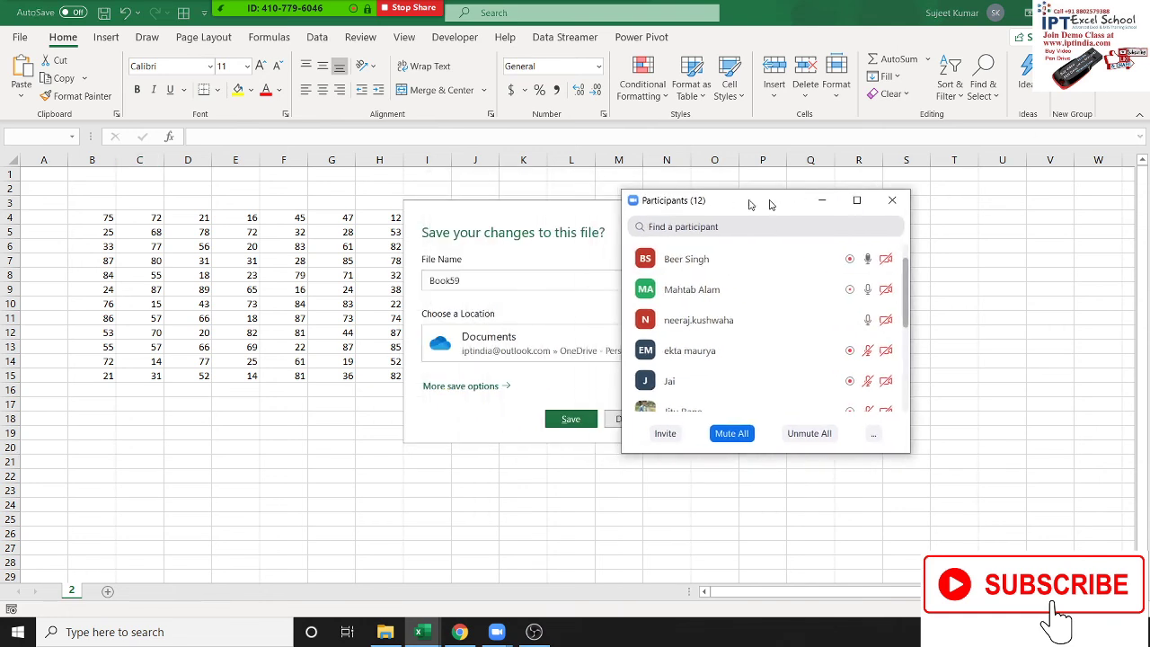
Step: Close Book59 without saving, then inspect the empty sheet 12 of the month workbook
{"action": "left_click", "coordinate": [633, 420]}
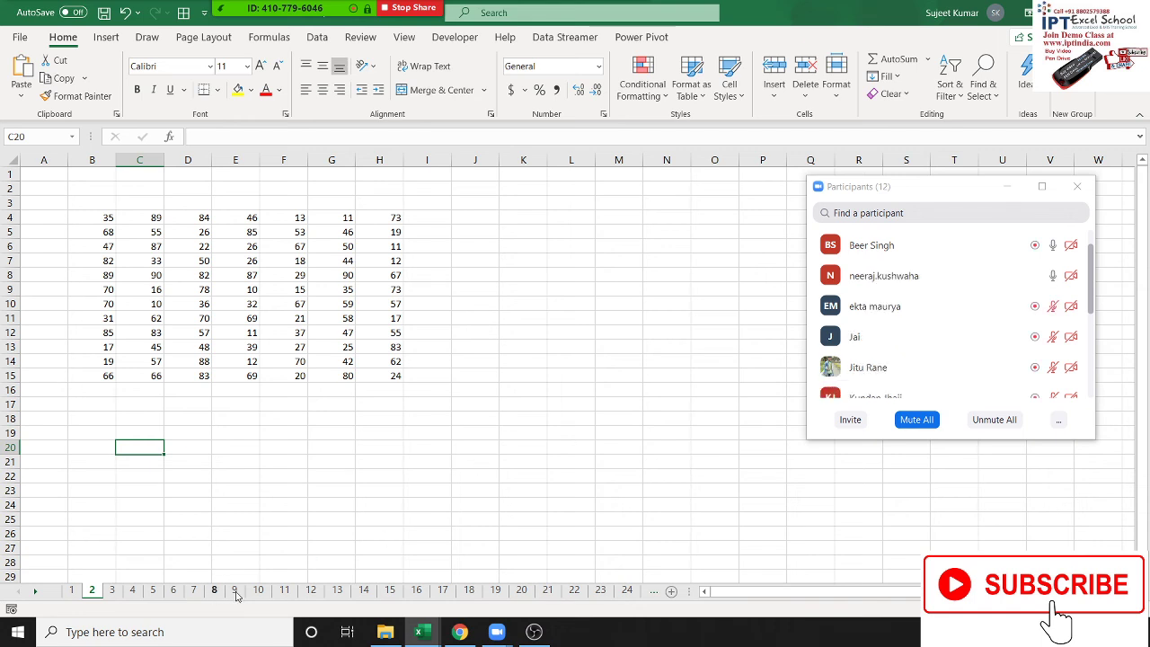
{"action": "left_click", "coordinate": [317, 593]}
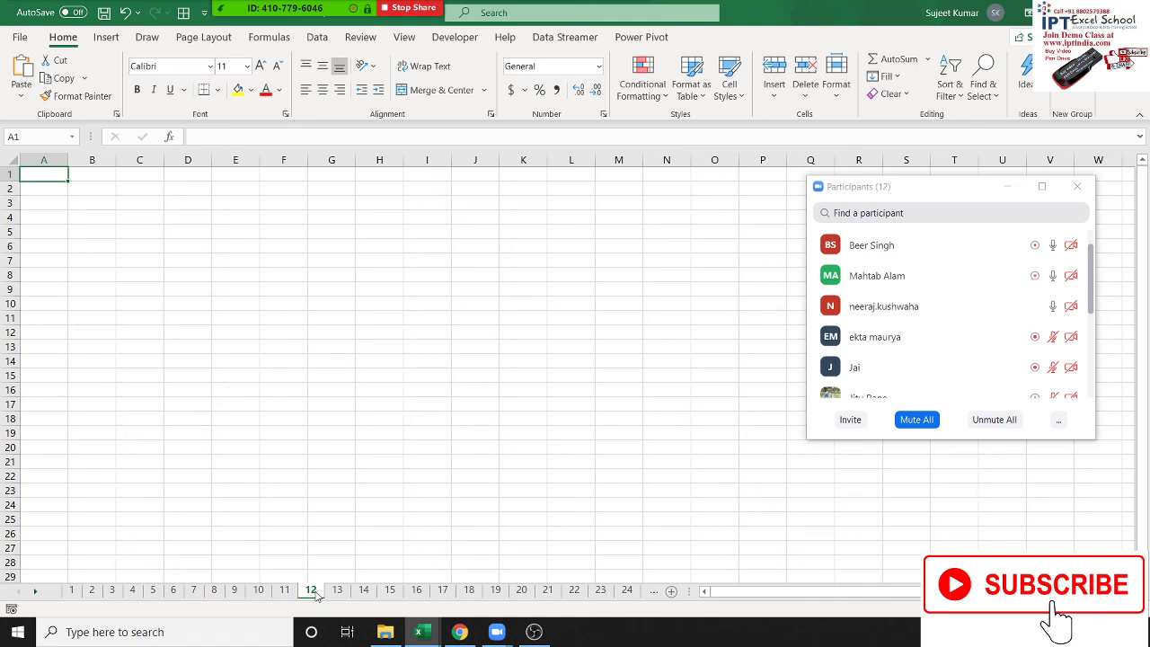
{"action": "double_click", "coordinate": [307, 591]}
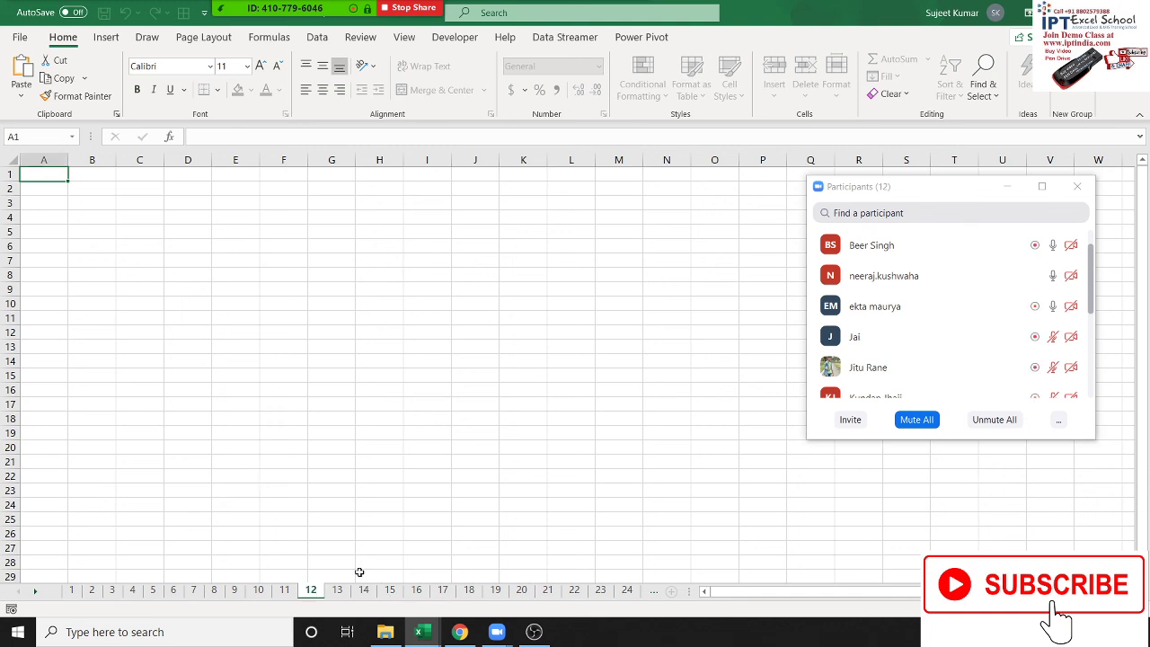
{"action": "left_click", "coordinate": [362, 575]}
{"action": "right_click", "coordinate": [313, 591]}
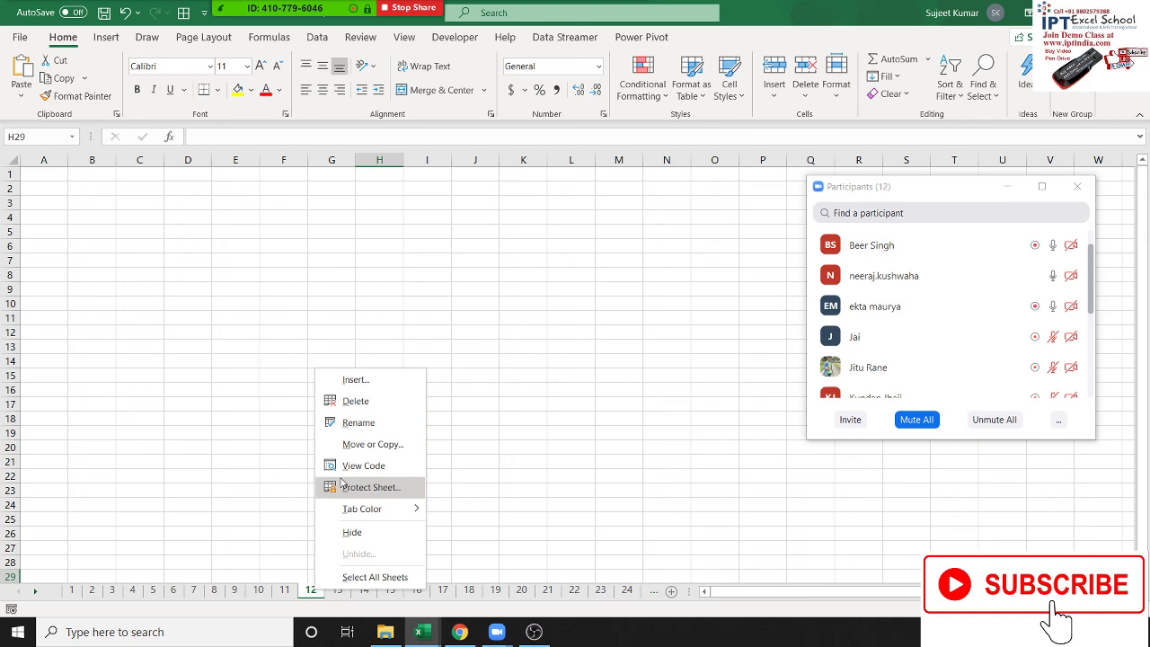
{"action": "key", "text": "Escape"}
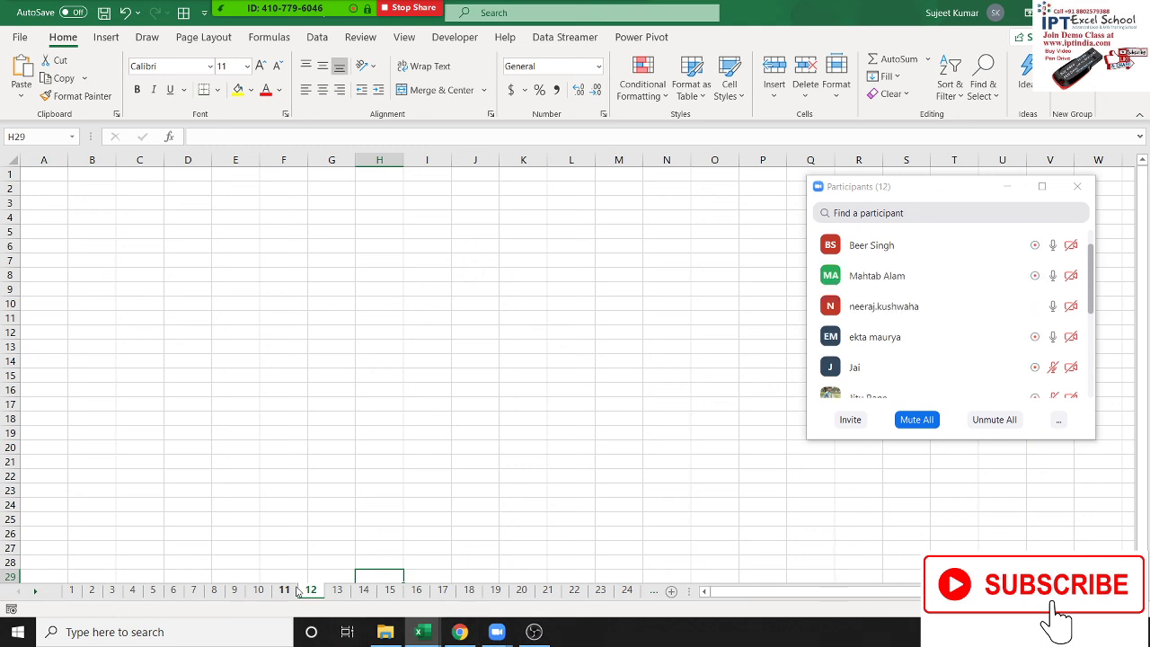
Step: Return to the VBA editor and review pr_1's For j loop naming sheets "Data" & j
{"action": "left_click", "coordinate": [418, 632]}
{"action": "left_click", "coordinate": [392, 579]}
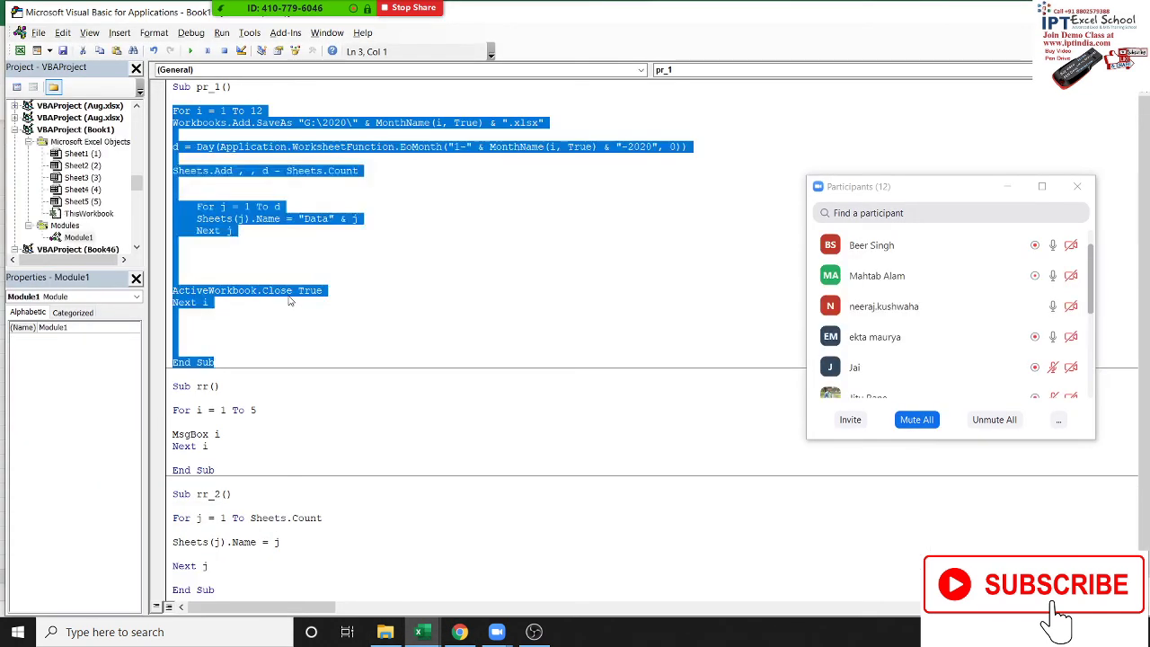
{"action": "left_click", "coordinate": [376, 293]}
{"action": "left_click_drag", "start_coordinate": [172, 248], "coordinate": [164, 183]}
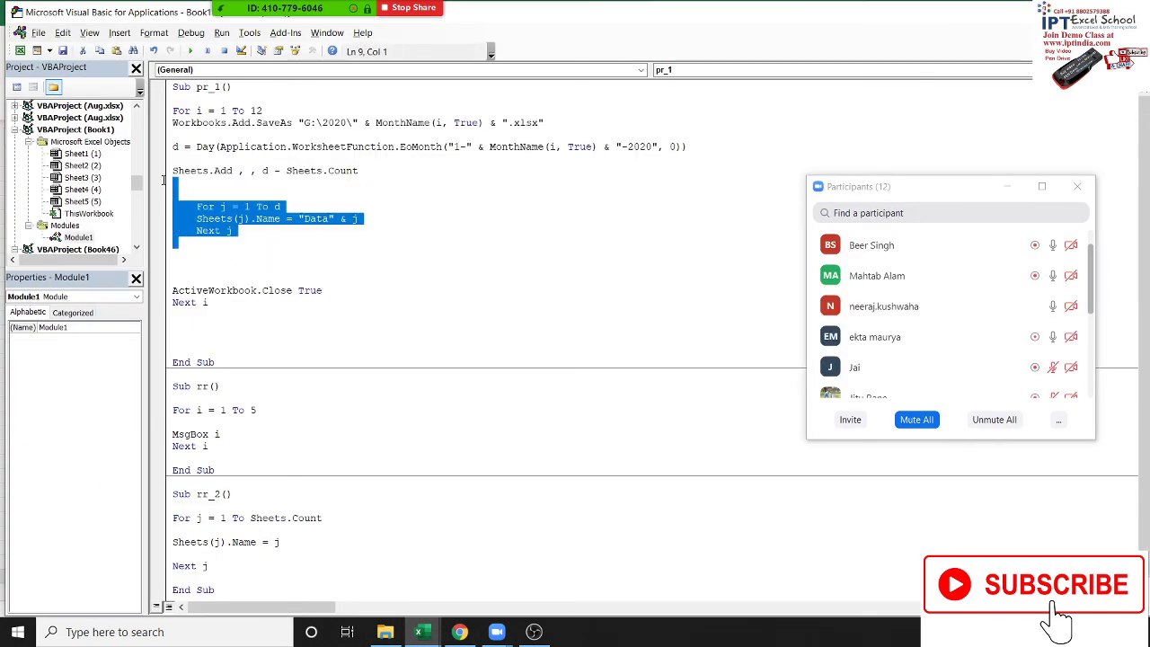
{"action": "left_click", "coordinate": [299, 256]}
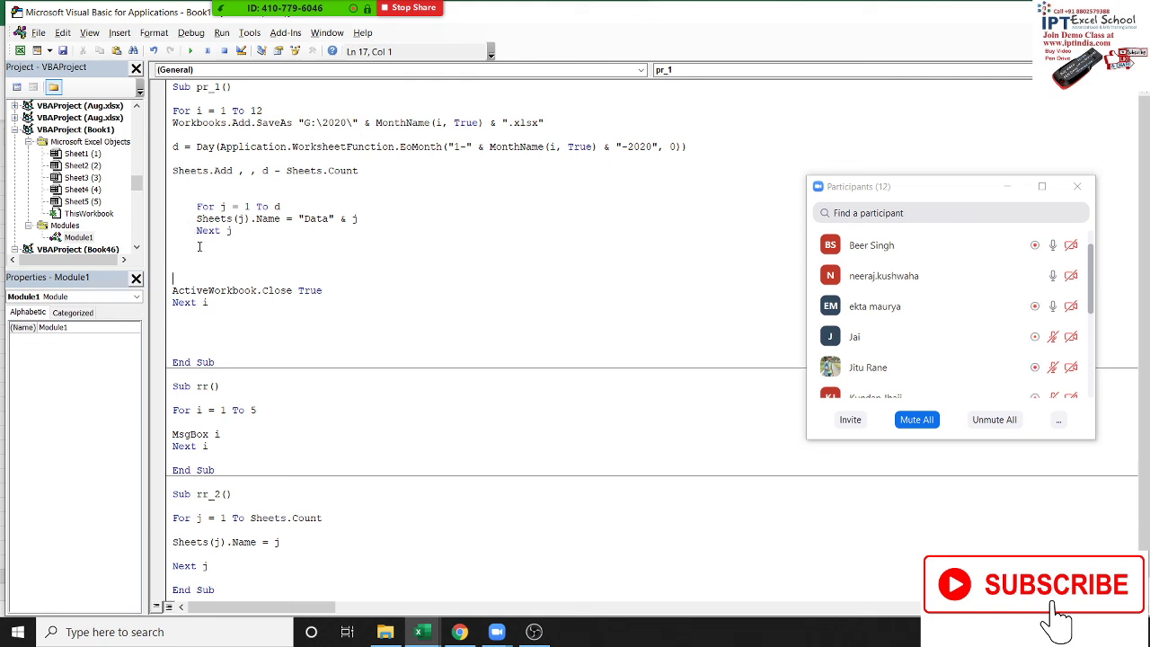
{"action": "left_click", "coordinate": [288, 316]}
{"action": "key", "text": "ctrl+a"}
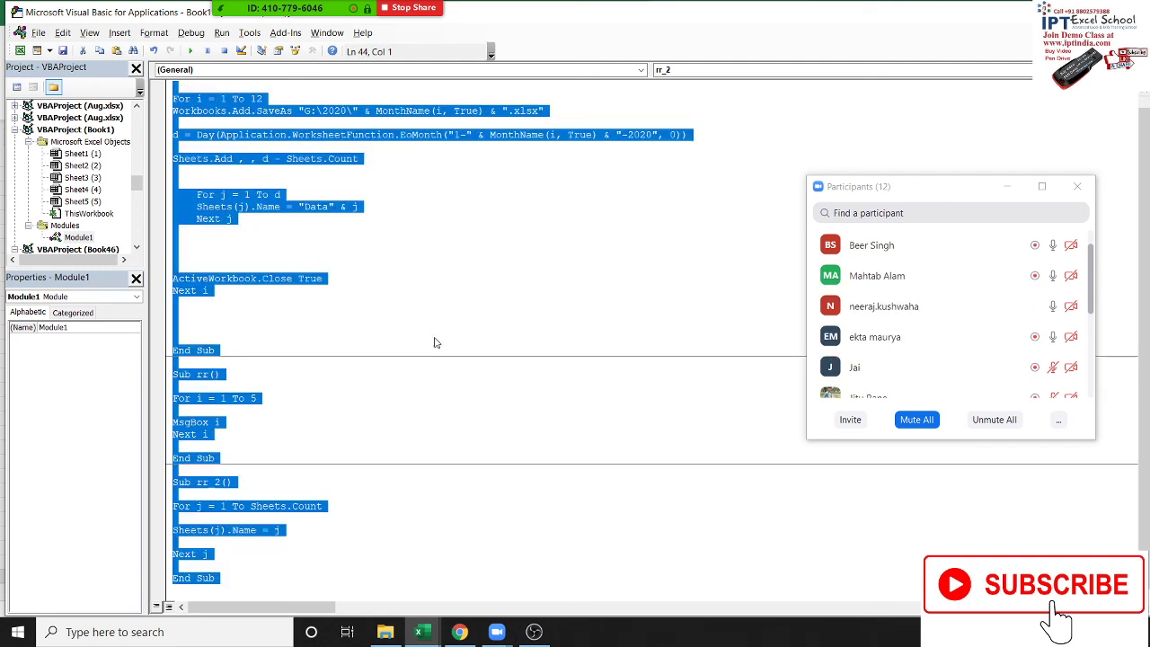
{"action": "left_click", "coordinate": [414, 305]}
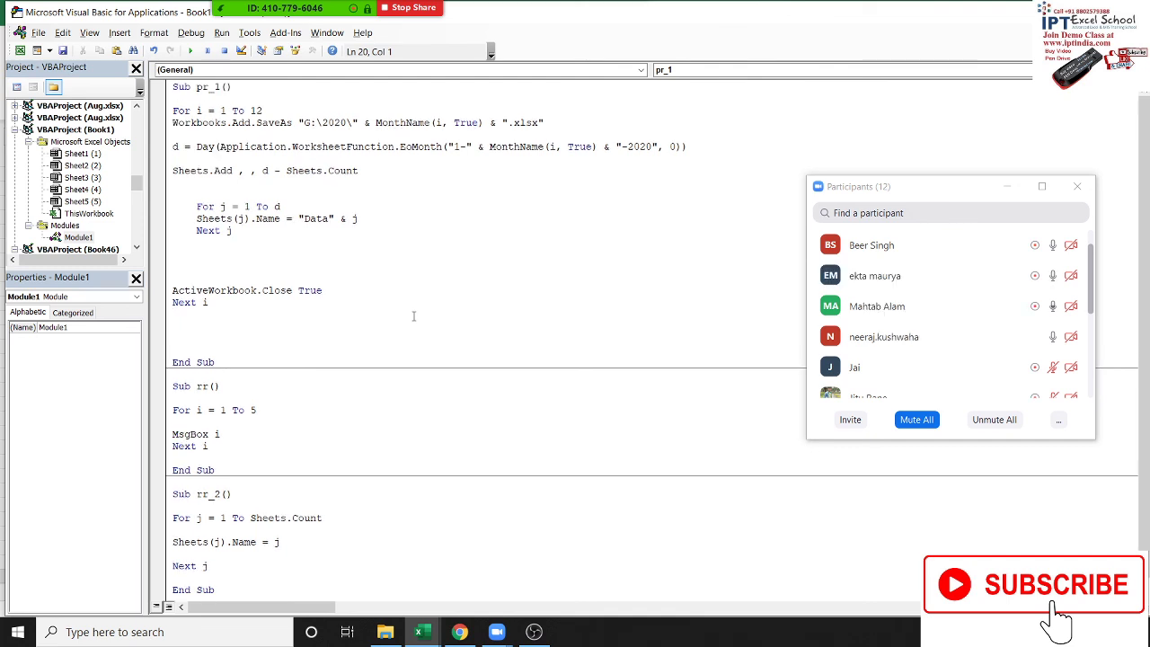
{"action": "left_click", "coordinate": [535, 633]}
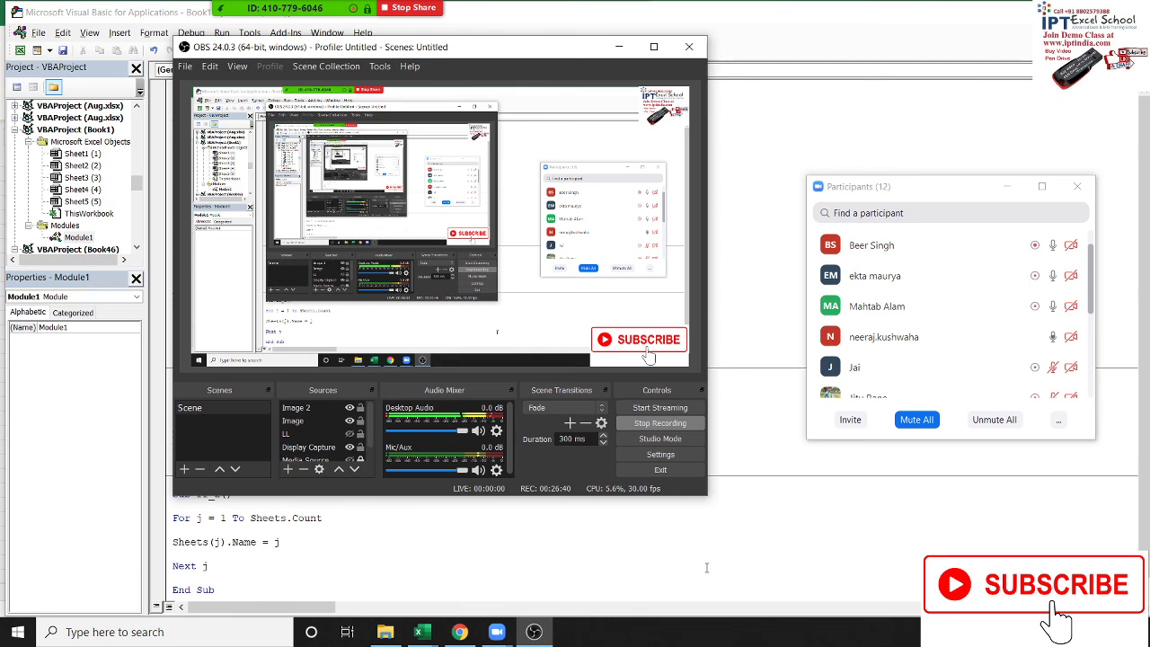
{"action": "left_click", "coordinate": [706, 567]}
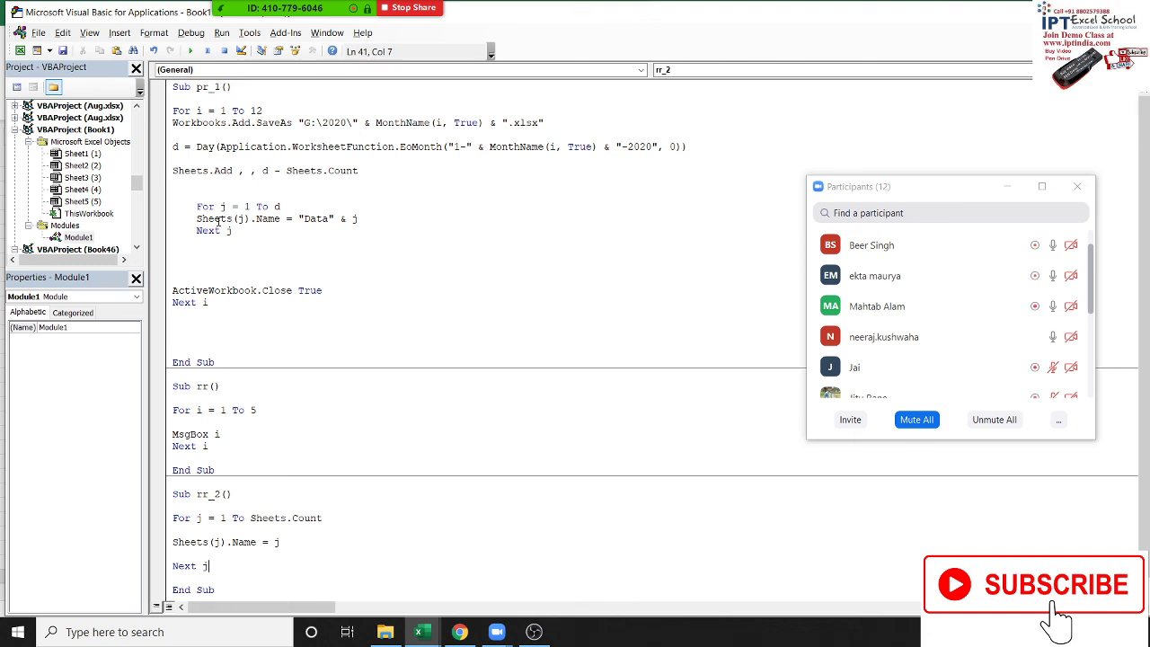
{"action": "left_click", "coordinate": [256, 219]}
{"action": "double_click", "coordinate": [269, 220]}
{"action": "left_click", "coordinate": [297, 324]}
Step: End the Zoom meeting for all participants so the recording begins converting
{"action": "key", "text": "super+d"}
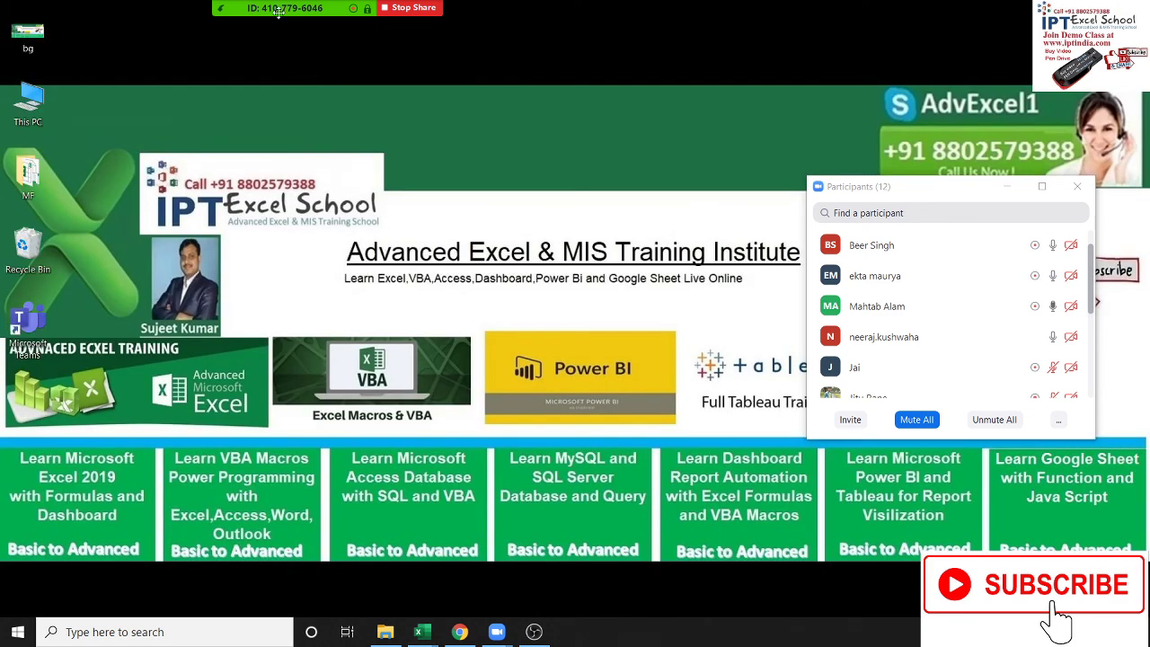
{"action": "left_click", "coordinate": [627, 18]}
{"action": "left_click", "coordinate": [649, 226]}
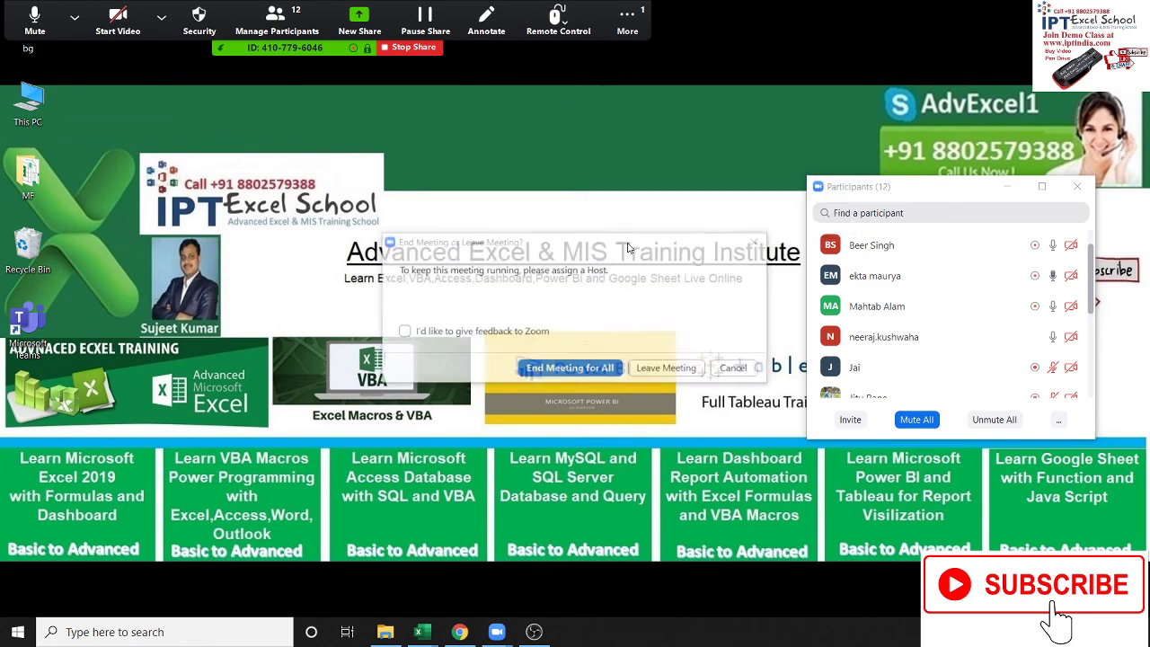
{"action": "left_click", "coordinate": [737, 368]}
{"action": "left_click", "coordinate": [497, 631]}
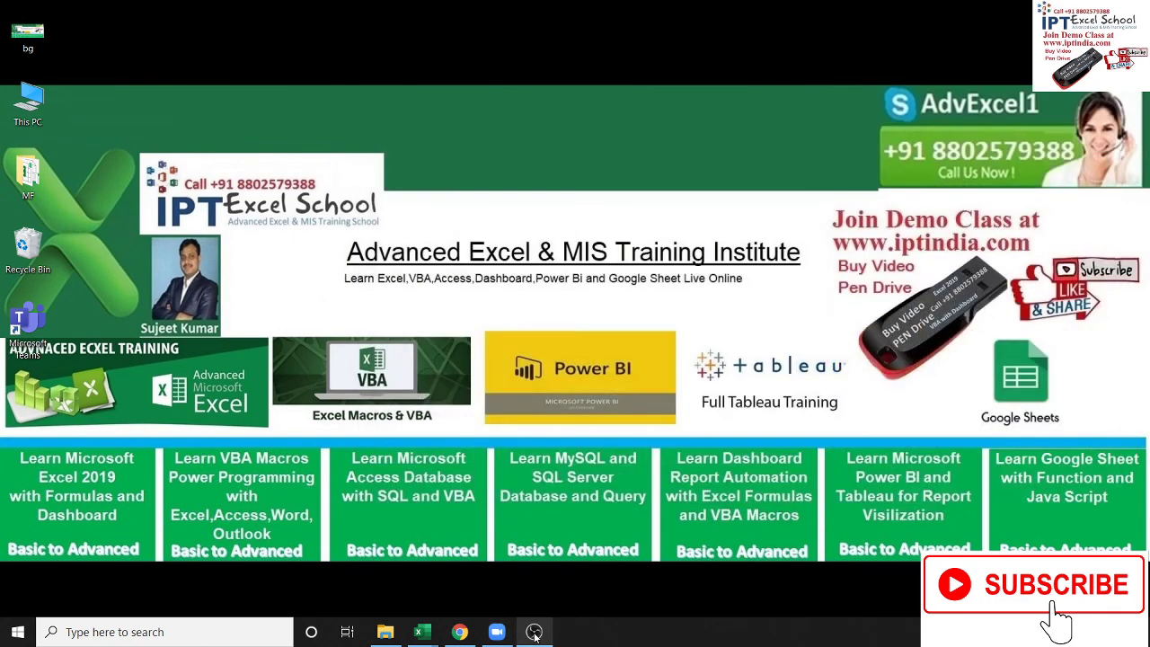
{"action": "left_click", "coordinate": [534, 631]}
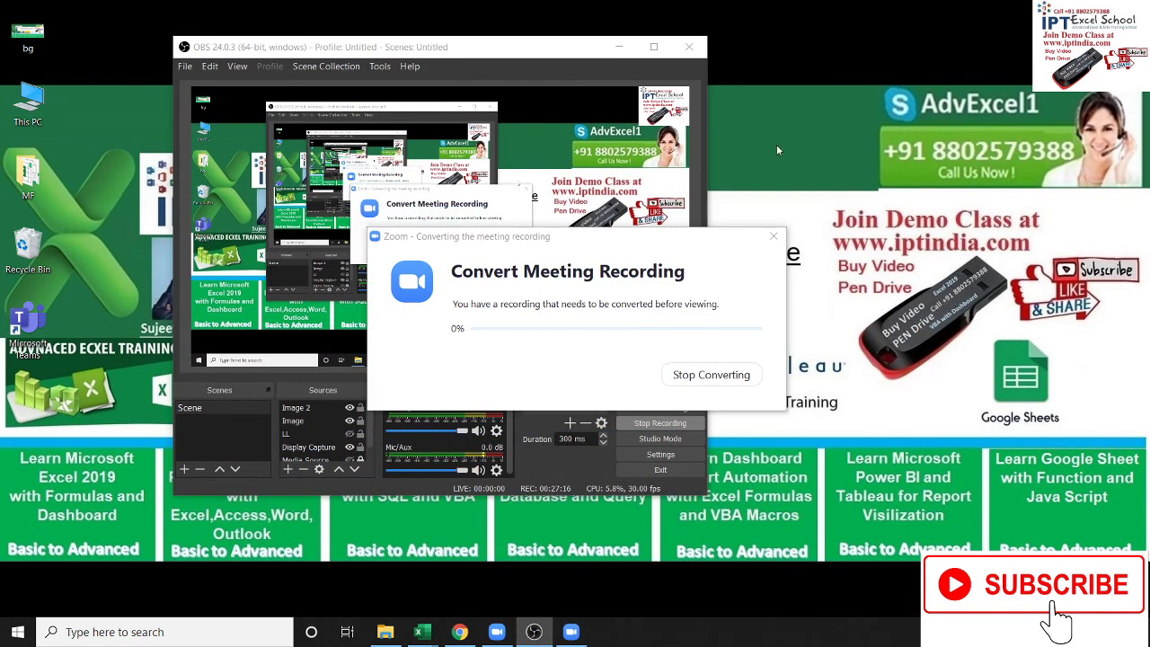